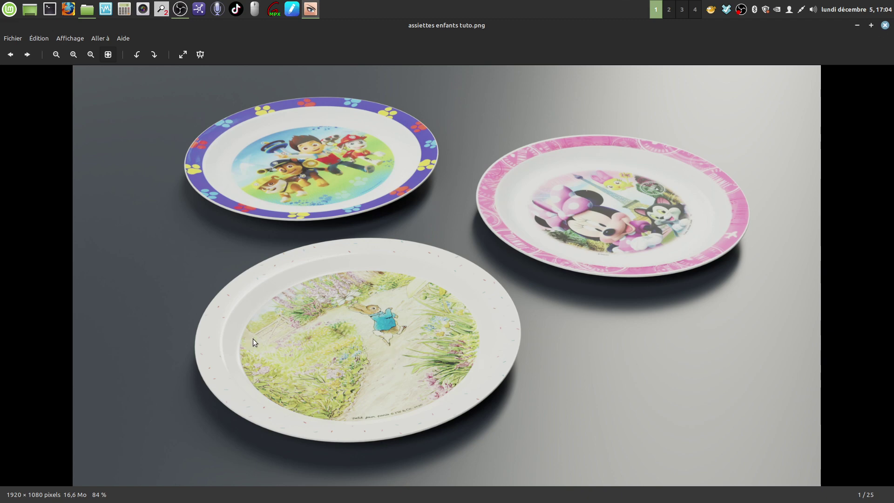
Step: Close the finished plates render, view the reference picture pierre lapin.png, and close it again
{"action": "left_click", "coordinate": [885, 25]}
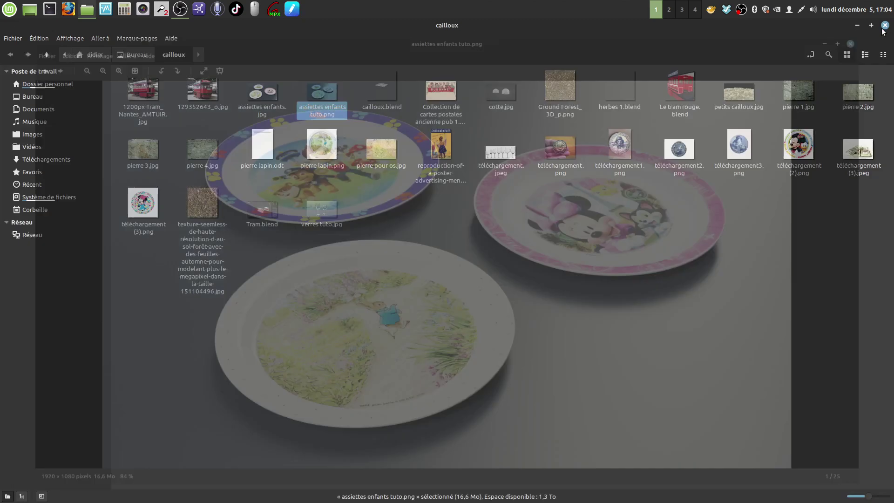
{"action": "left_click", "coordinate": [398, 217]}
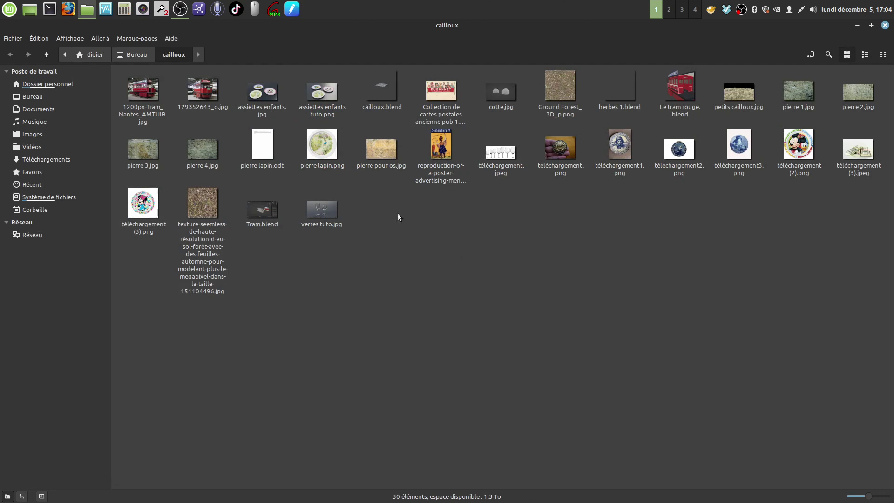
{"action": "double_click", "coordinate": [322, 146]}
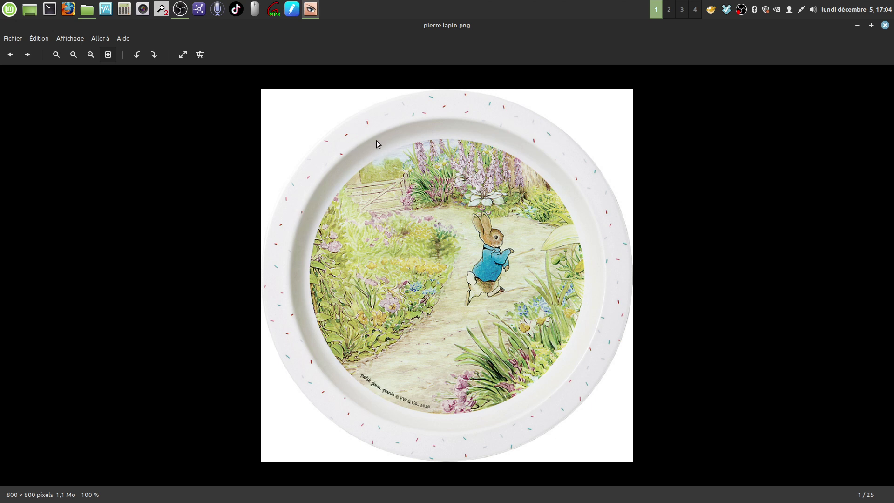
{"action": "left_click", "coordinate": [886, 25]}
{"action": "left_click", "coordinate": [458, 260]}
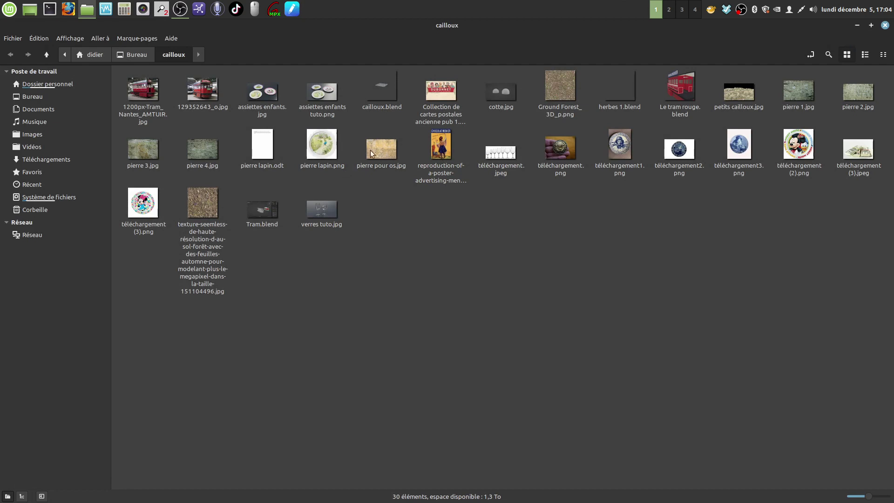
Step: Close the cailloux folder window, switch to Blender by launching it, and dismiss the splash screen
{"action": "left_click", "coordinate": [885, 25]}
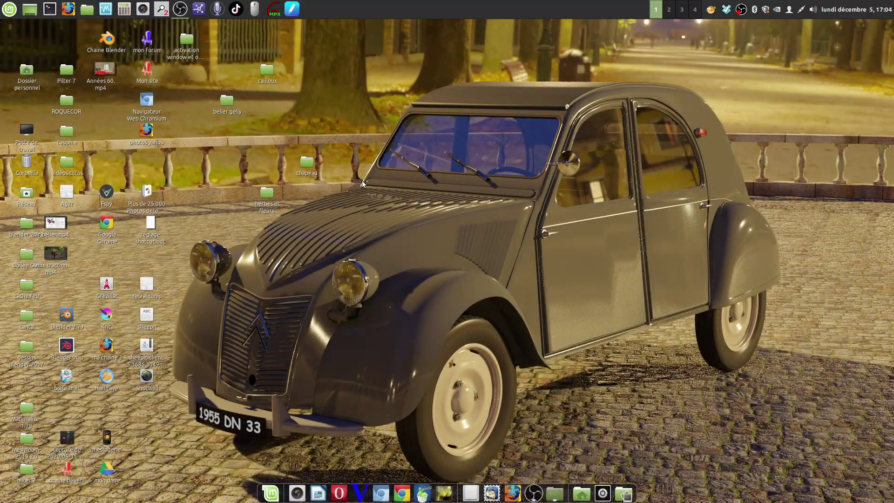
{"action": "double_click", "coordinate": [66, 349]}
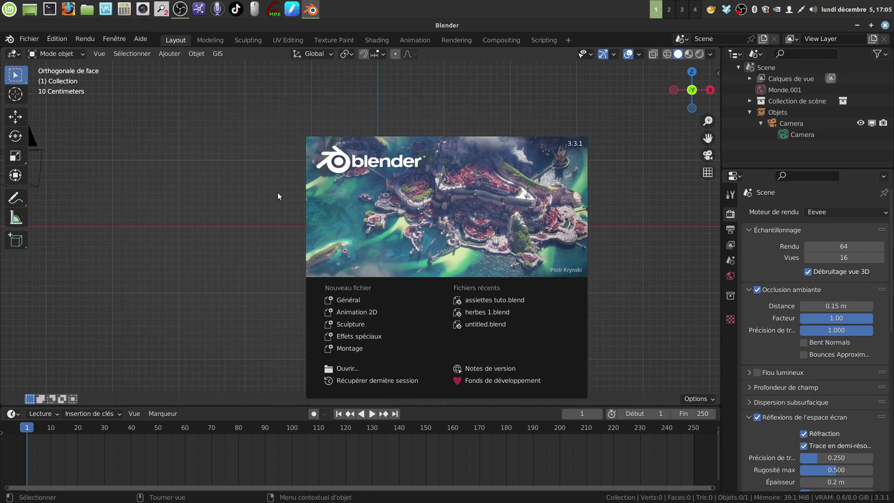
{"action": "left_click", "coordinate": [230, 197]}
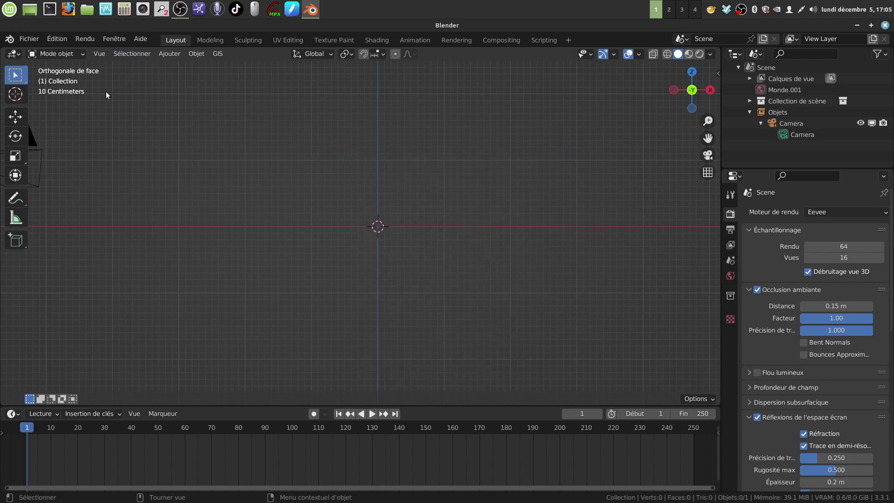
Step: Add pierre lapin.png from the cailloux folder as a reference image aligned to the front view
{"action": "left_click", "coordinate": [169, 53]}
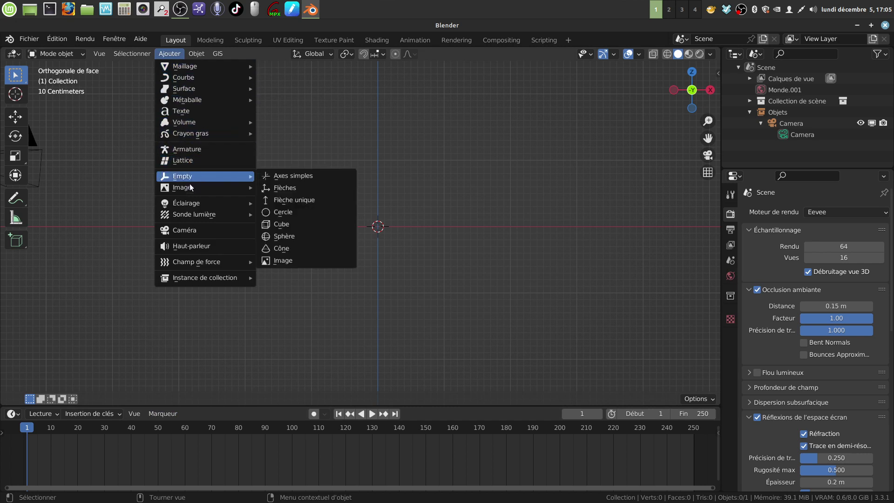
{"action": "mouse_move", "coordinate": [208, 188]}
{"action": "left_click", "coordinate": [306, 186]}
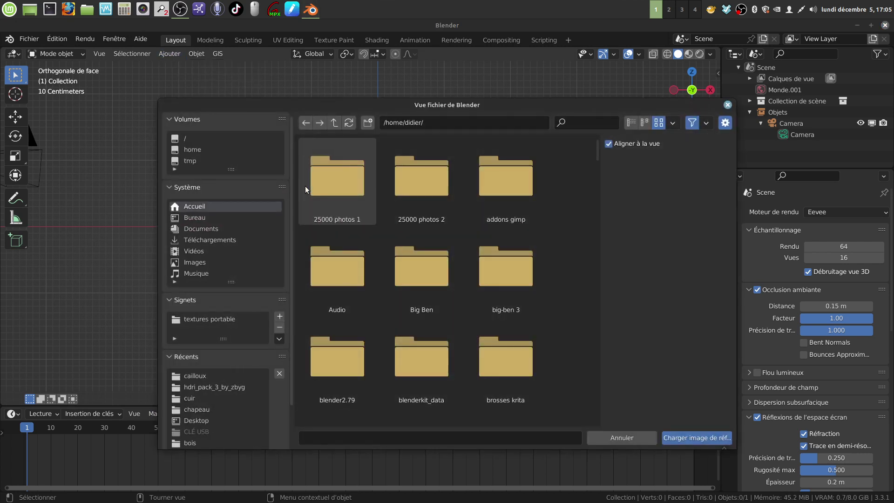
{"action": "left_click", "coordinate": [204, 376]}
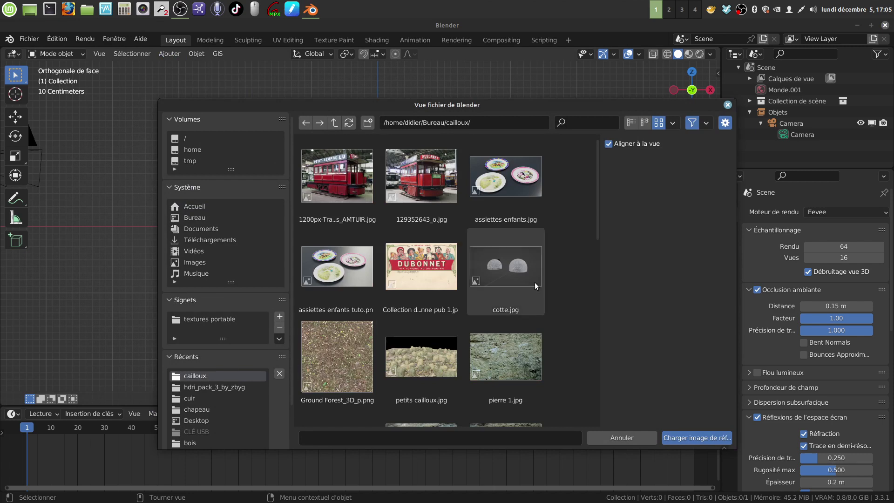
{"action": "scroll", "coordinate": [539, 293], "scroll_direction": "down", "scroll_amount": 2}
{"action": "scroll", "coordinate": [540, 293], "scroll_direction": "down", "scroll_amount": 3}
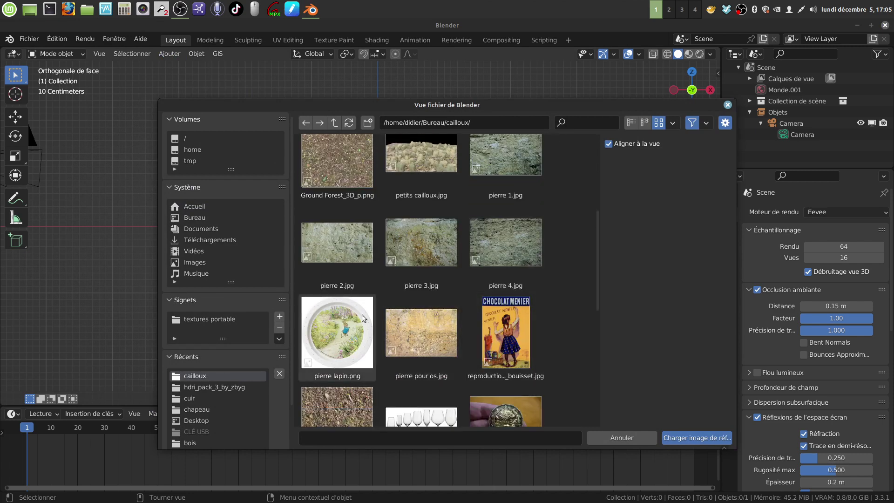
{"action": "left_click", "coordinate": [350, 323]}
{"action": "left_click", "coordinate": [697, 437]}
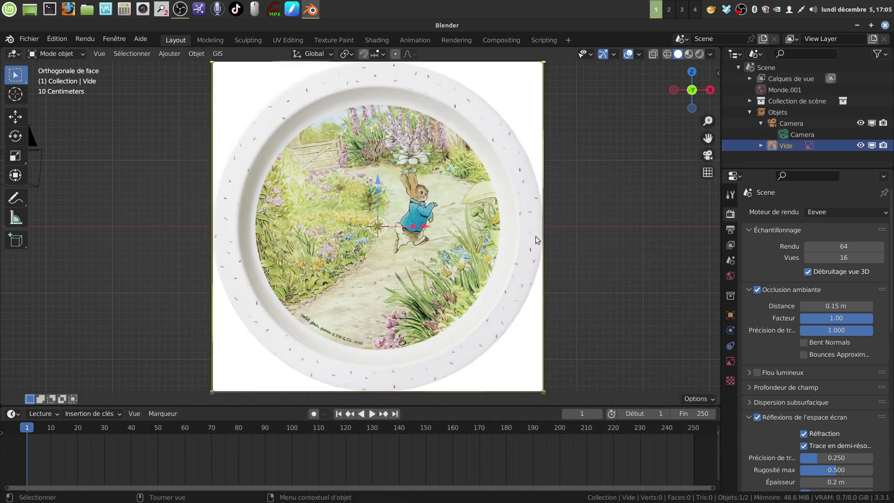
{"action": "middle_click_drag", "start_coordinate": [540, 240], "coordinate": [540, 215]}
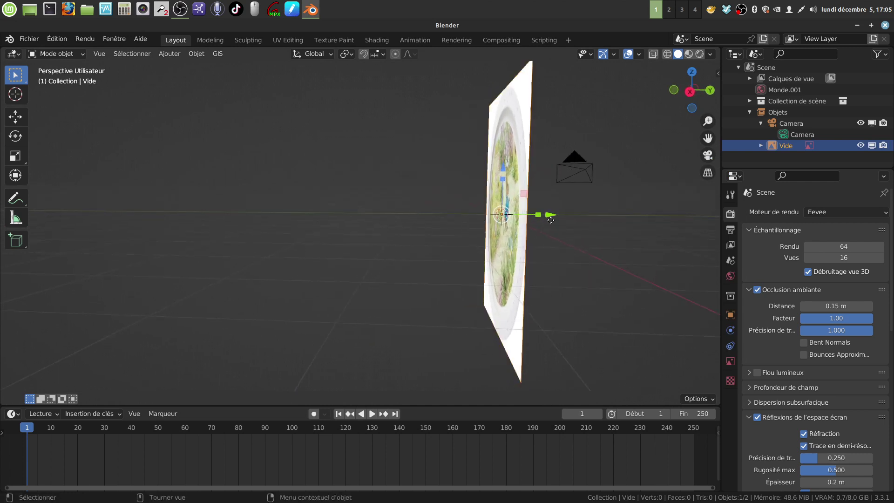
{"action": "left_click_drag", "start_coordinate": [552, 216], "coordinate": [577, 218]}
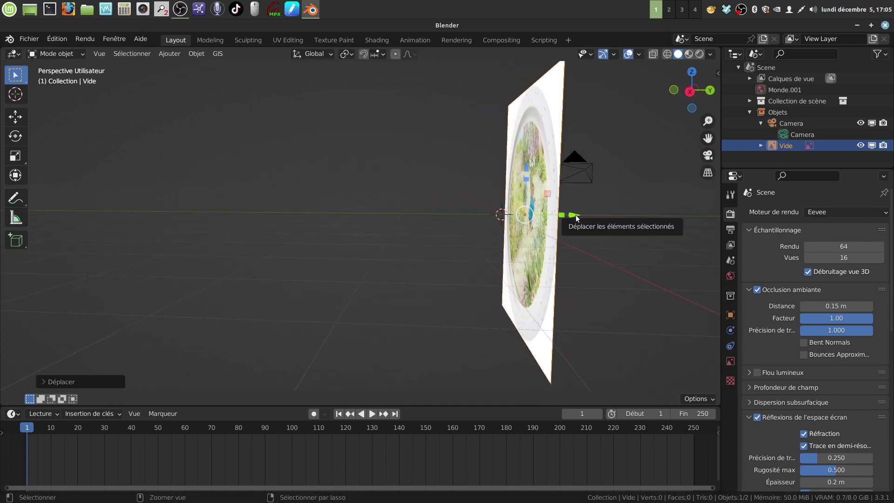
{"action": "key", "text": "ctrl+z"}
{"action": "key", "text": "KP_1"}
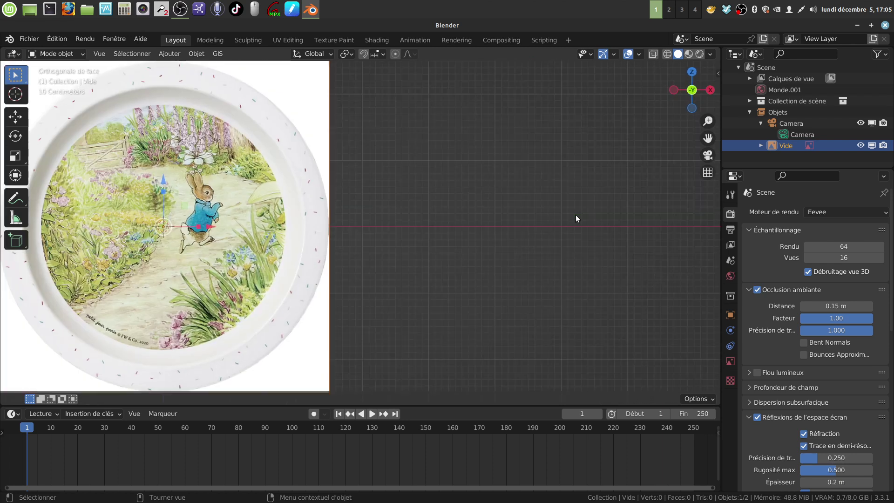
Step: Move the reference image back along the Y axis, behind the origin, and return to the front view
{"action": "middle_click_drag", "start_coordinate": [505, 215], "coordinate": [573, 219]}
{"action": "left_click_drag", "start_coordinate": [567, 203], "coordinate": [647, 208]}
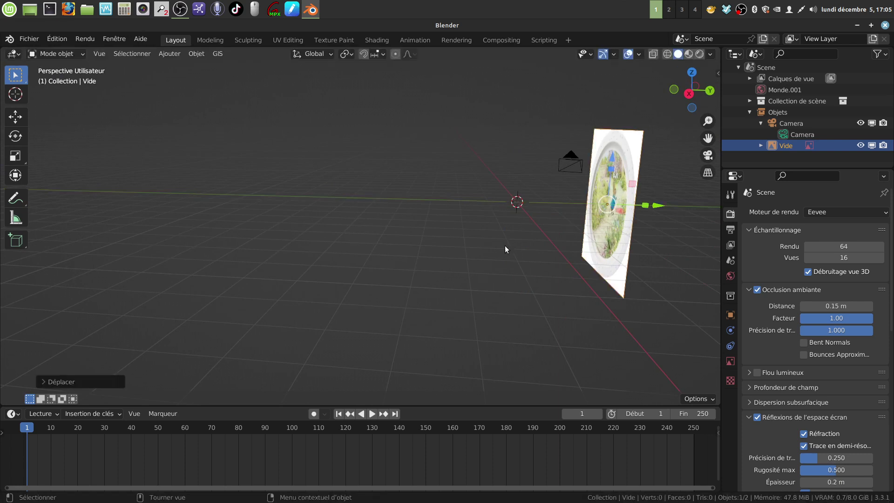
{"action": "middle_click_drag", "start_coordinate": [505, 249], "coordinate": [645, 237]}
{"action": "key", "text": "KP_1"}
{"action": "scroll", "coordinate": [531, 269], "scroll_direction": "up", "scroll_amount": 1}
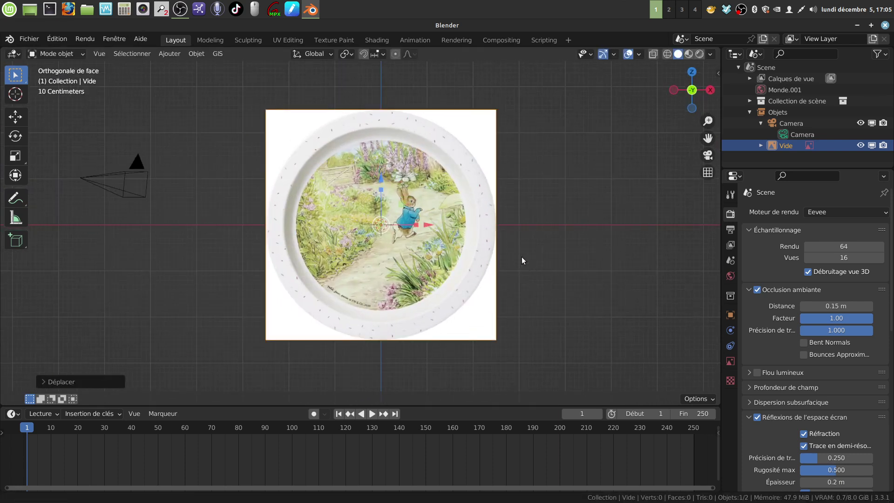
{"action": "middle_click_drag", "start_coordinate": [522, 258], "coordinate": [514, 242], "text": "shift"}
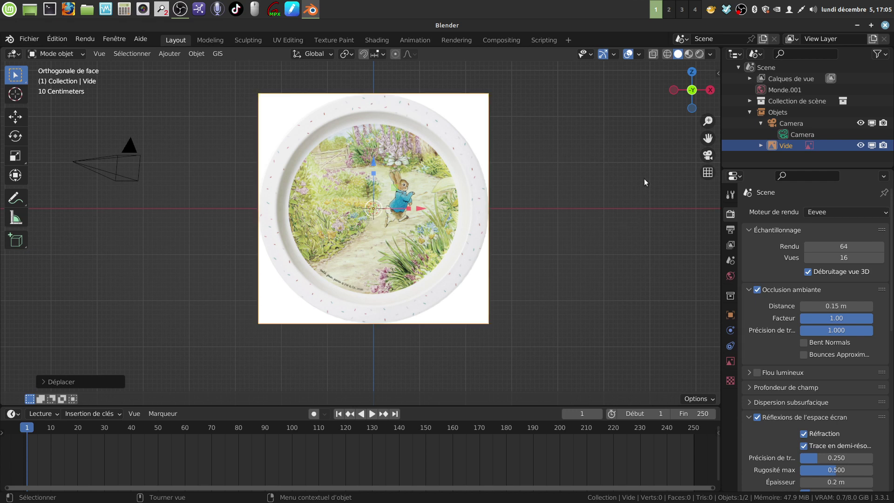
{"action": "scroll", "coordinate": [644, 178], "scroll_direction": "up", "scroll_amount": 1}
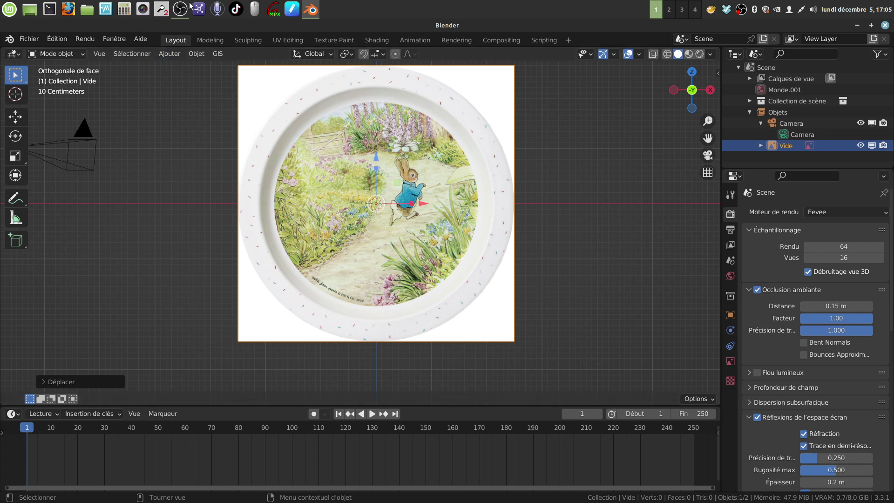
Step: Launch the mouse and modifier-key display over the timeline, and start Shortcut VUr with a smaller vertical offset
{"action": "left_click", "coordinate": [256, 10]}
{"action": "left_click_drag", "start_coordinate": [576, 272], "coordinate": [354, 449]}
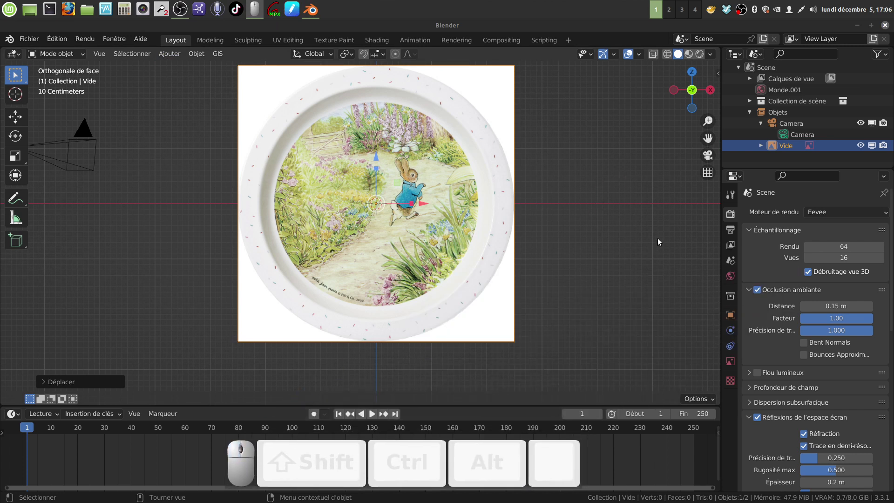
{"action": "key", "text": "n"}
{"action": "left_click", "coordinate": [645, 233]}
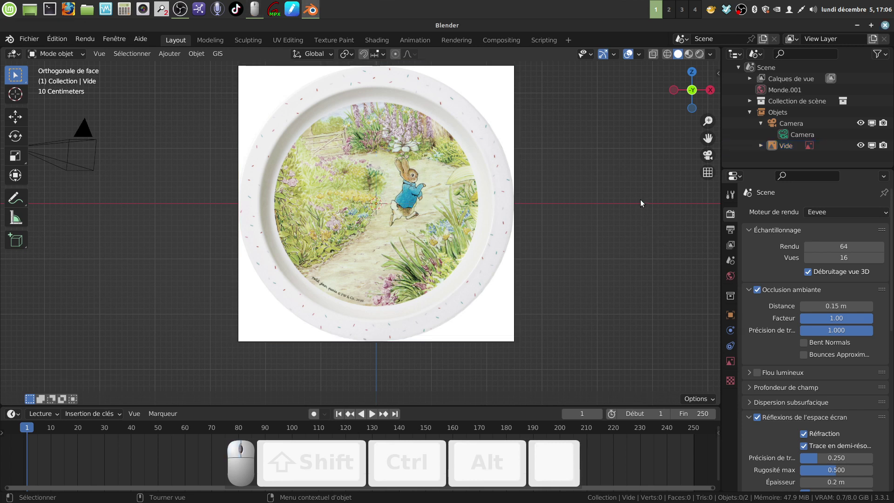
{"action": "key", "text": "n"}
{"action": "left_click", "coordinate": [655, 86]}
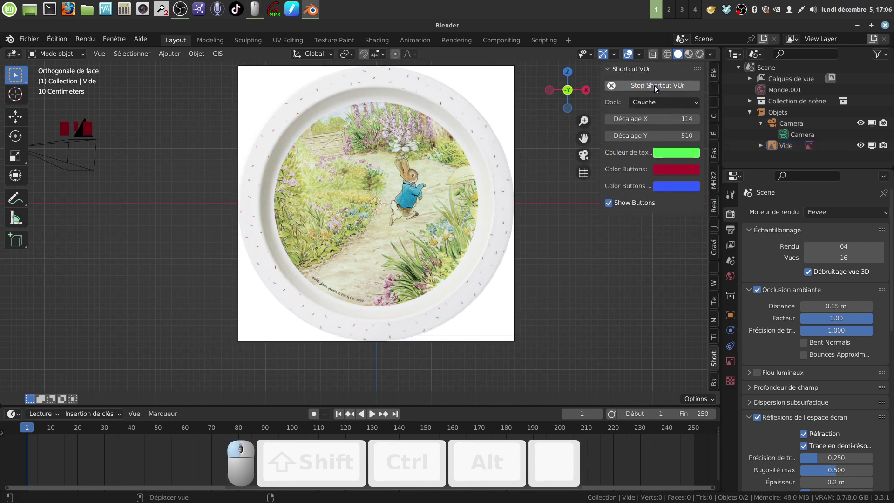
{"action": "left_click_drag", "start_coordinate": [643, 136], "coordinate": [608, 136]}
{"action": "key", "text": "n"}
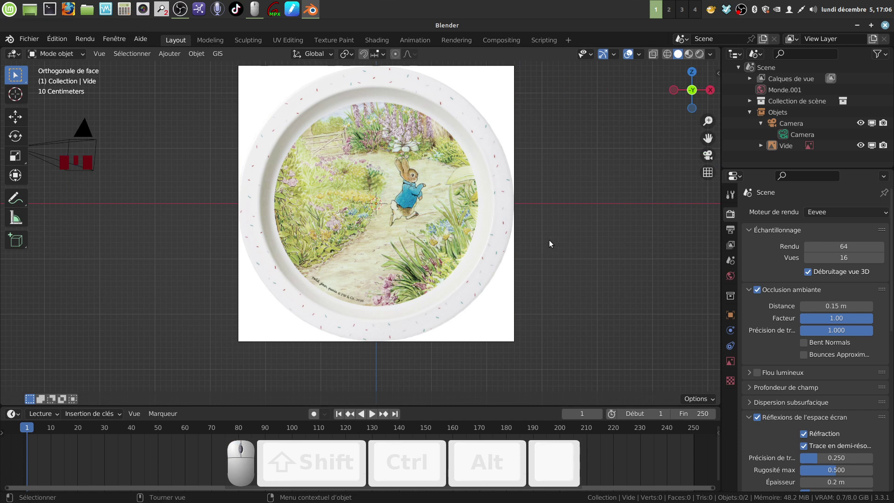
{"action": "key", "text": "shift"}
{"action": "left_click", "coordinate": [593, 263]}
Step: Add a mesh circle at the origin with 120 vertices and deselect it
{"action": "left_click", "coordinate": [170, 55]}
{"action": "mouse_move", "coordinate": [184, 68]}
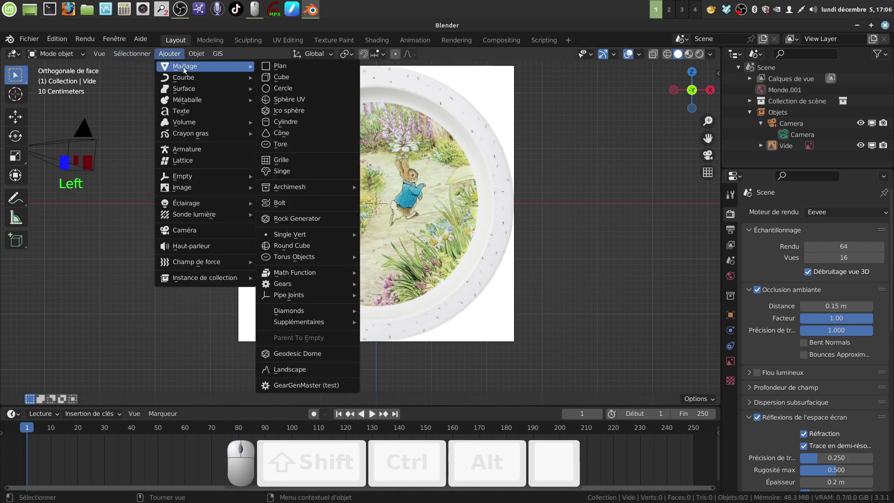
{"action": "left_click", "coordinate": [286, 89]}
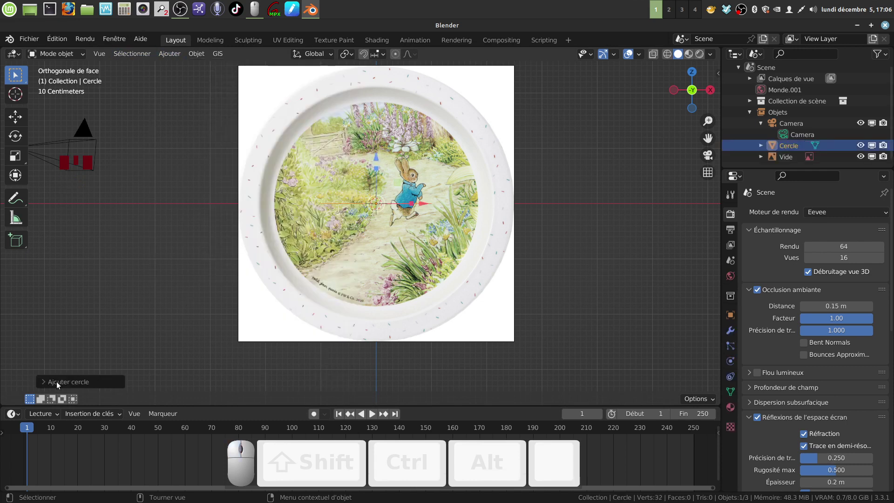
{"action": "left_click", "coordinate": [44, 382]}
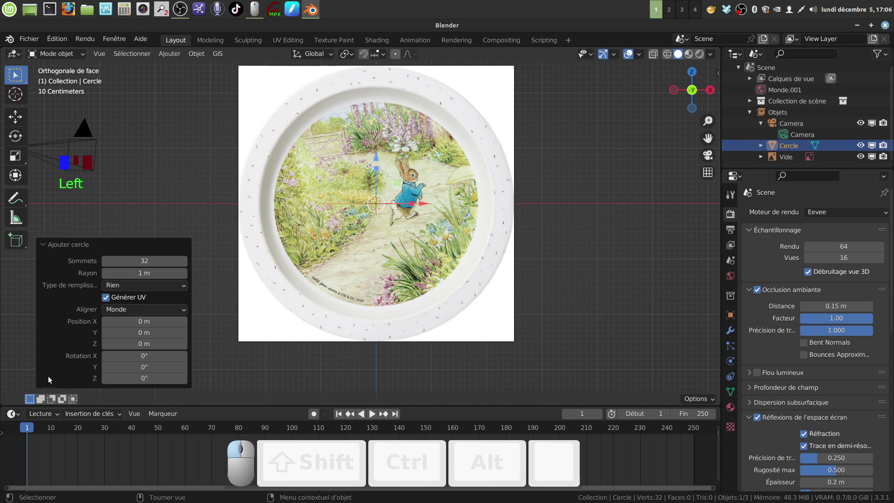
{"action": "left_click", "coordinate": [150, 260]}
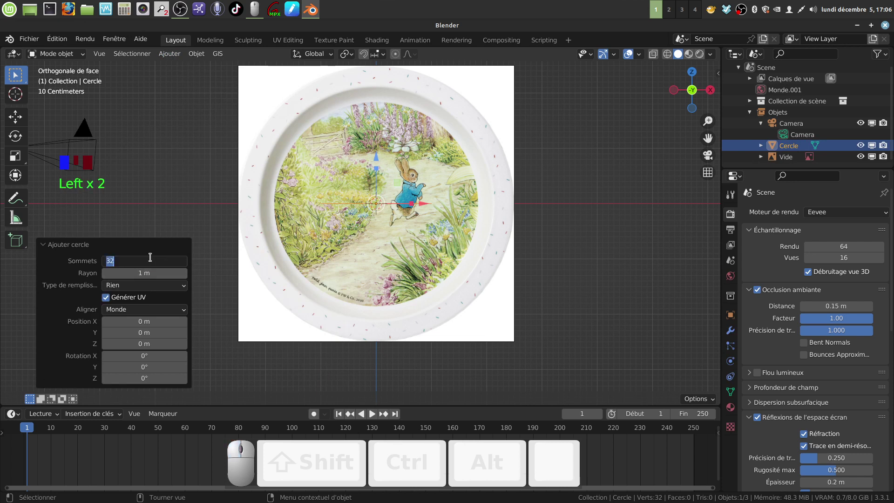
{"action": "key", "text": "BackSpace"}
{"action": "type", "text": "120"}
{"action": "left_click", "coordinate": [161, 215]}
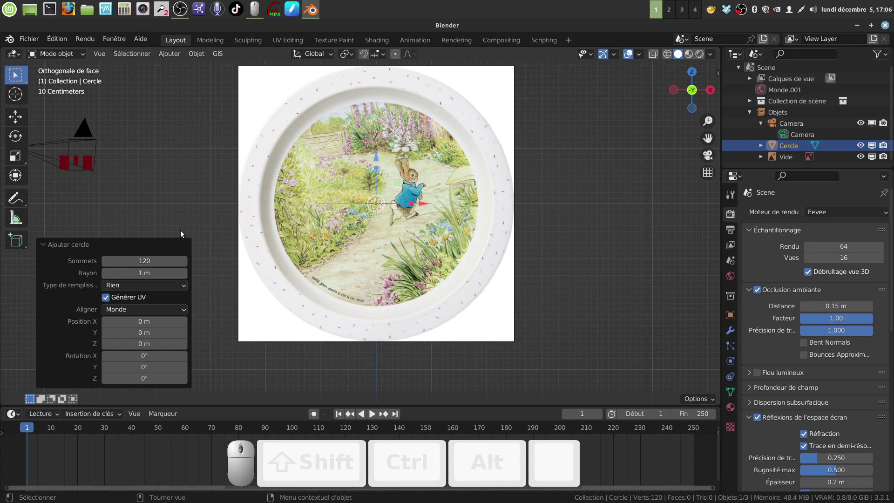
{"action": "left_click", "coordinate": [186, 211]}
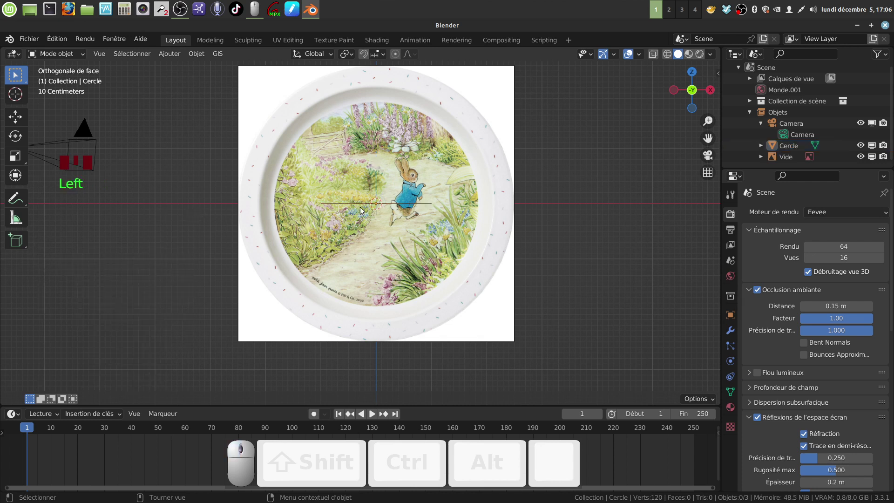
Step: Select the circle, enter Edit Mode, and rotate all its vertices 90° around the X axis to face the reference image
{"action": "left_click", "coordinate": [287, 275]}
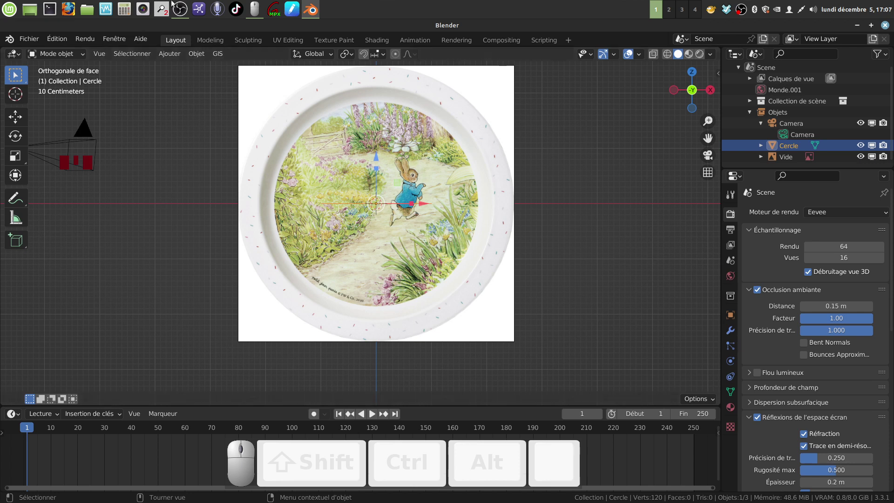
{"action": "left_click", "coordinate": [83, 54]}
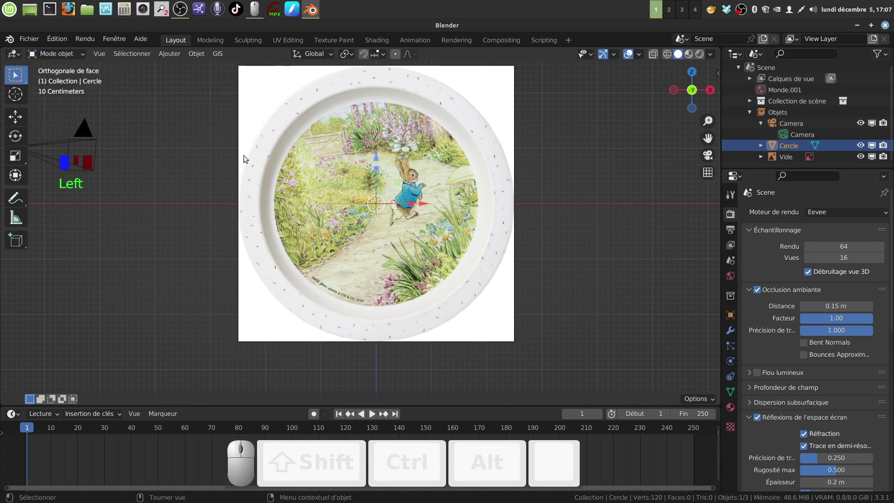
{"action": "key", "text": "Tab"}
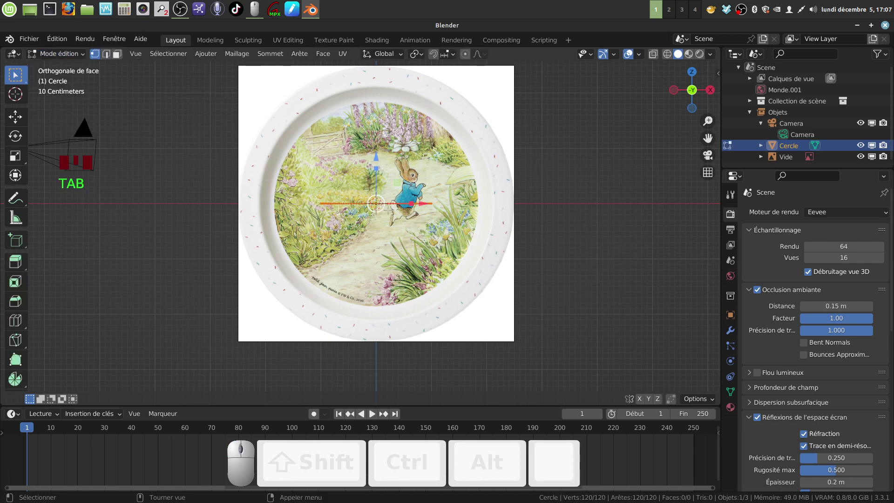
{"action": "middle_click_drag", "start_coordinate": [320, 206], "coordinate": [390, 210]}
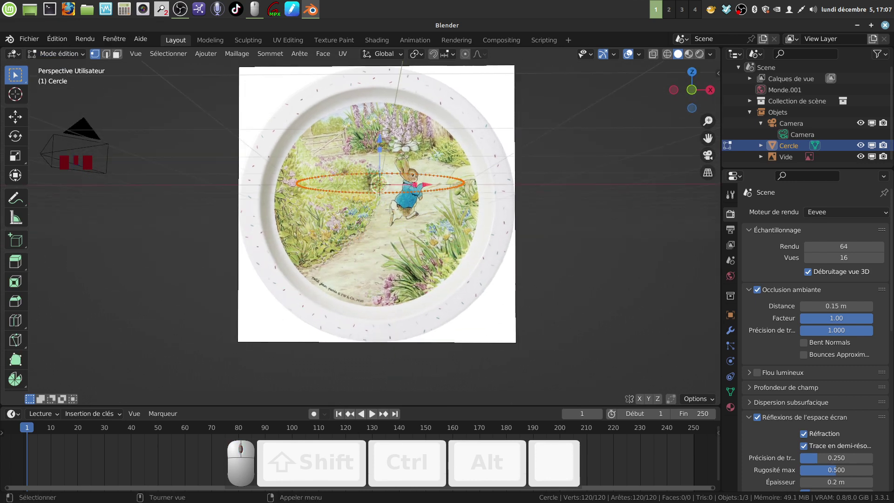
{"action": "type", "text": "rx"}
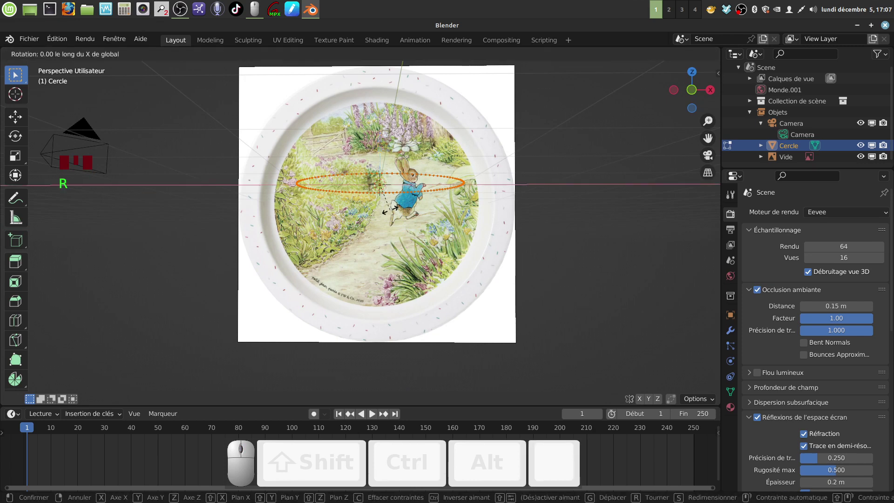
{"action": "type", "text": "90"}
{"action": "left_click", "coordinate": [390, 209]}
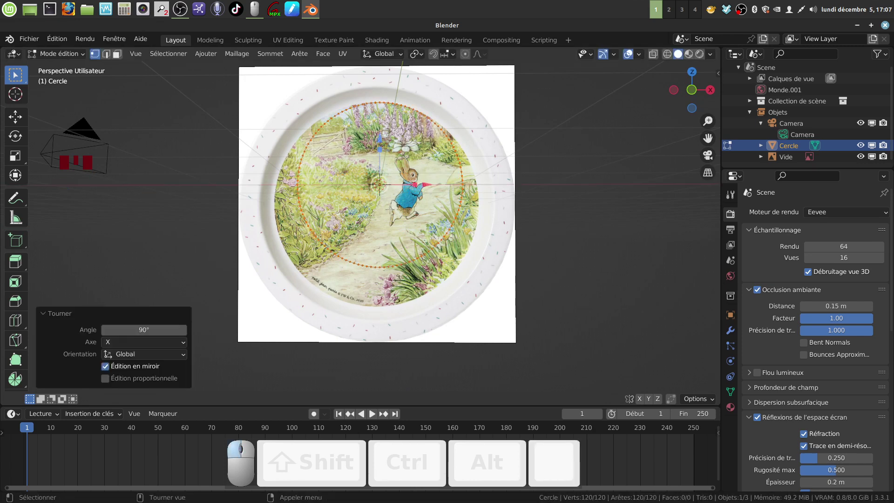
Step: From the front view, scale the circle by about 2.362 and then 1.056 to match the plate's outer edge
{"action": "key", "text": "KP_1"}
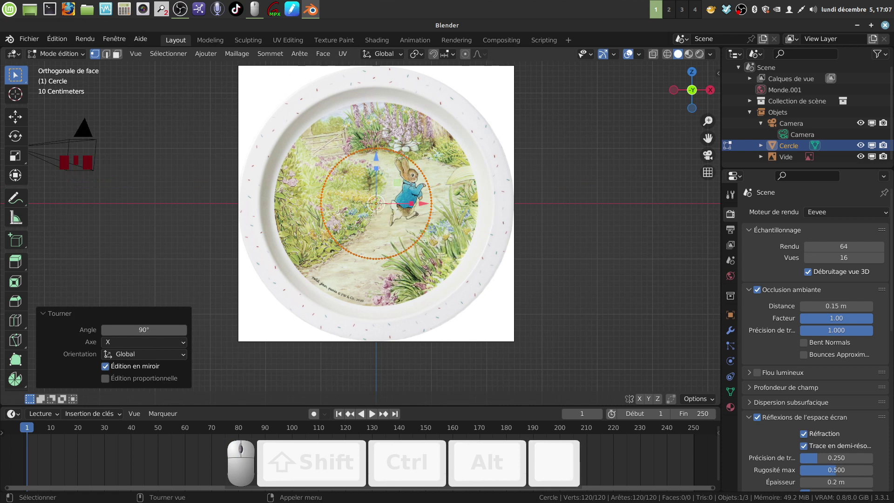
{"action": "key", "text": "s"}
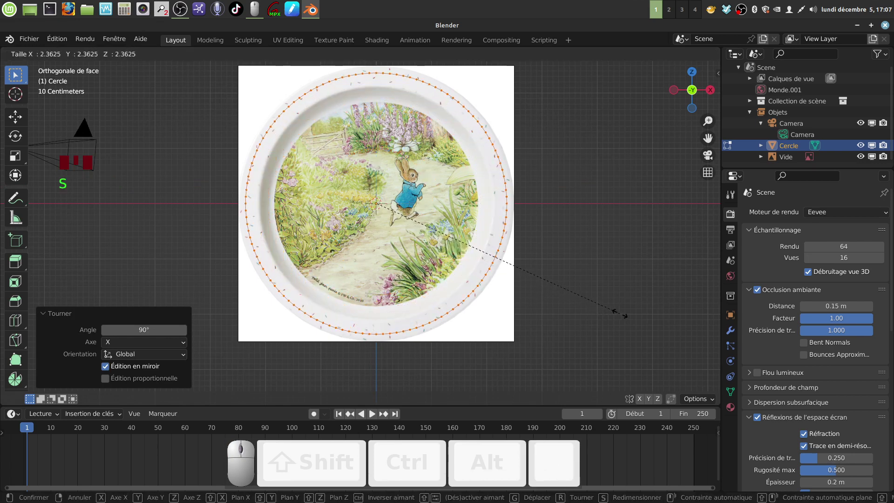
{"action": "left_click", "coordinate": [619, 313]}
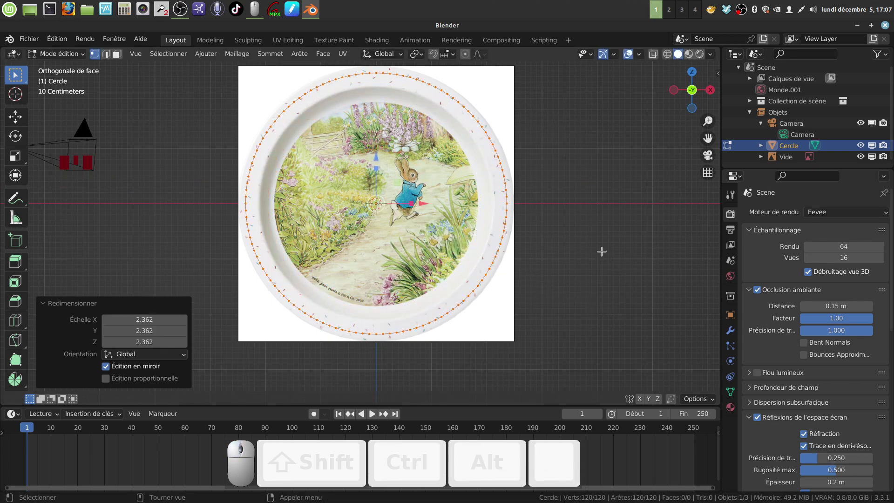
{"action": "middle_click_drag", "start_coordinate": [603, 258], "coordinate": [585, 312], "text": "shift"}
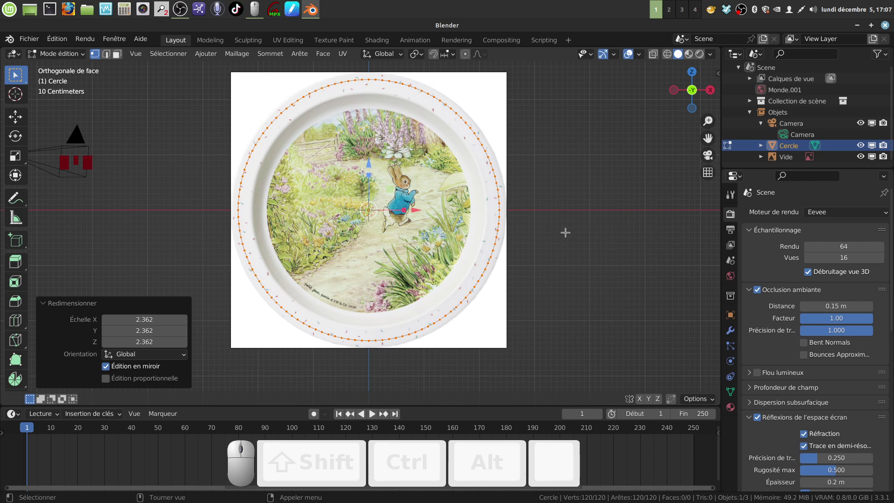
{"action": "key", "text": "s"}
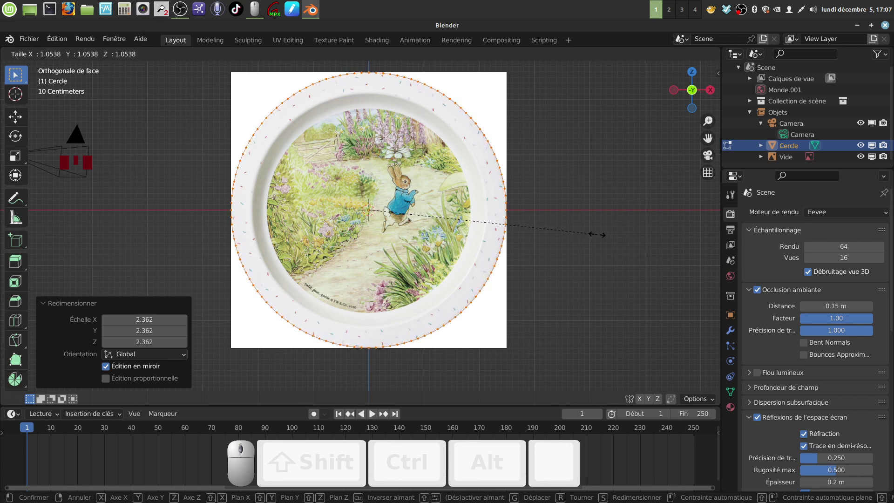
{"action": "left_click", "coordinate": [598, 234]}
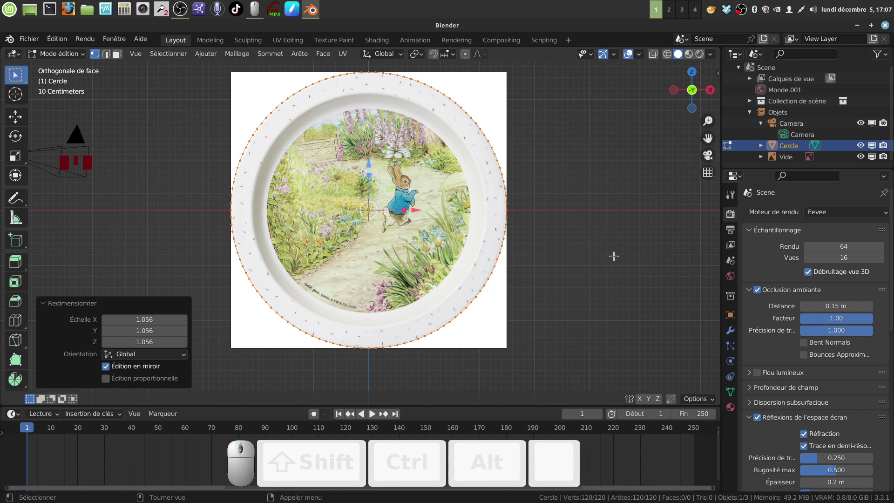
Step: Extrude the circle inward twice, scaling by about 0.852 to the rim's inner edge and 0.859 to the illustration's edge
{"action": "key", "text": "e"}
{"action": "key", "text": "s"}
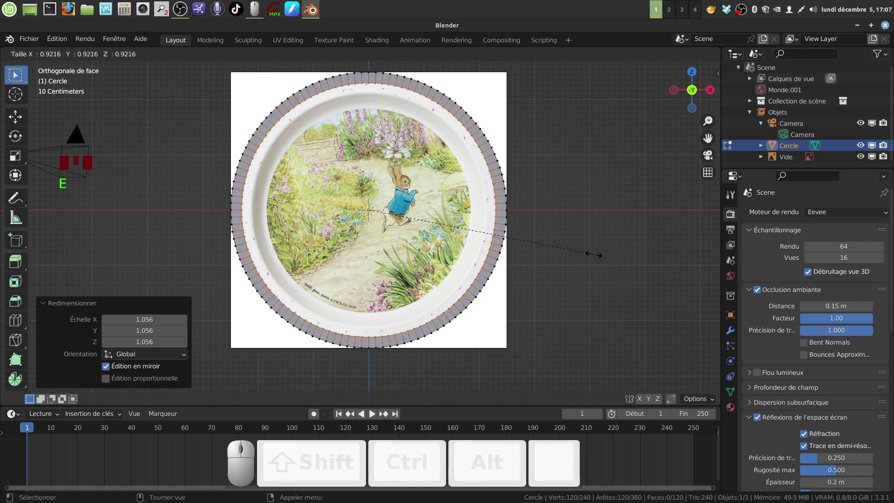
{"action": "left_click", "coordinate": [579, 257]}
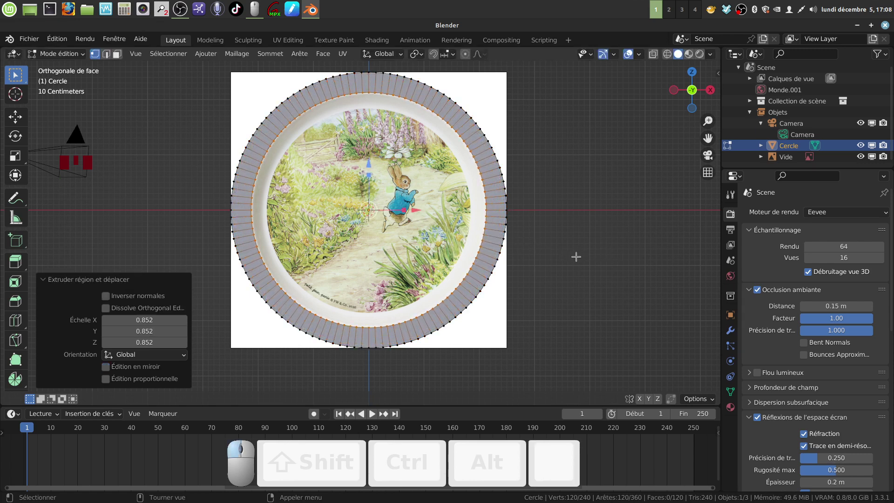
{"action": "key", "text": "e"}
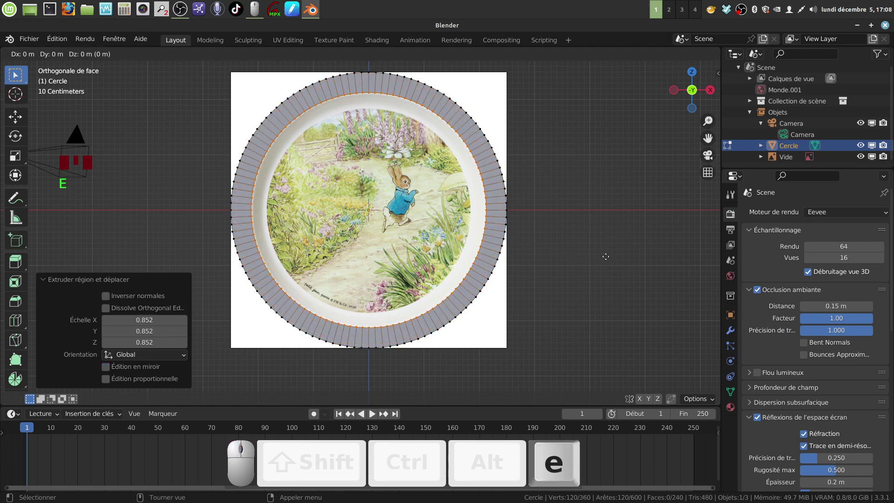
{"action": "key", "text": "s"}
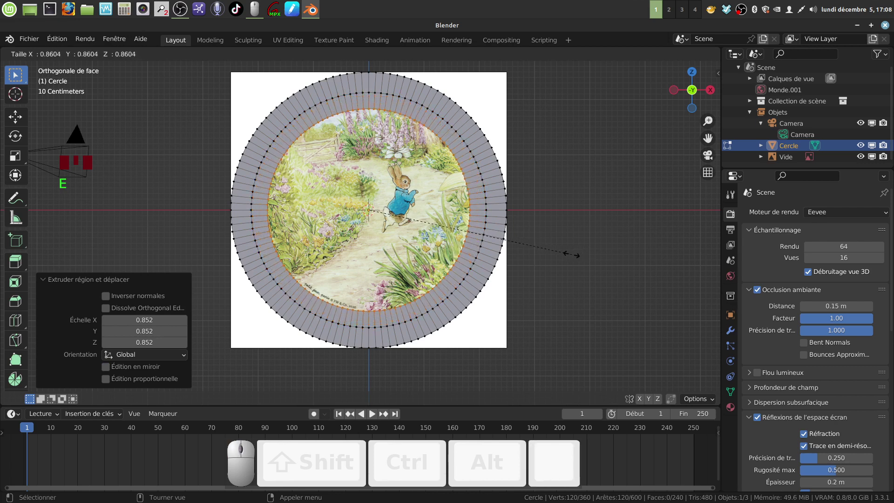
{"action": "left_click", "coordinate": [576, 253]}
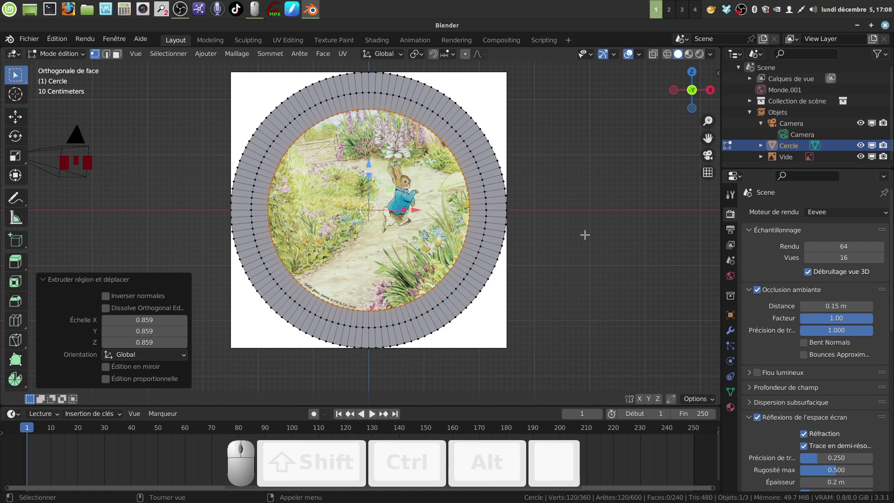
Step: Extrude the innermost ring and scale it to 0 so the new faces close at the plate's centre
{"action": "key", "text": "e"}
{"action": "key", "text": "s"}
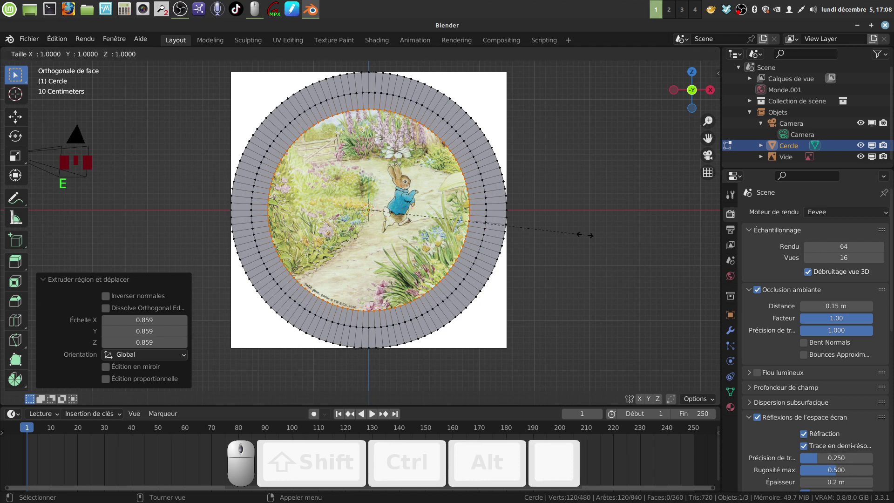
{"action": "key", "text": "KP_0"}
{"action": "left_click", "coordinate": [586, 235]}
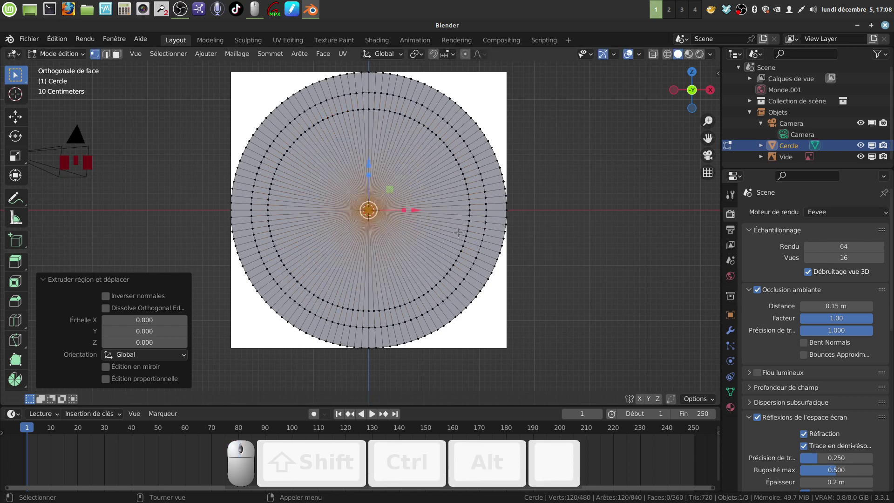
Step: Merge all of the disc's vertices by distance at 0.0001 m, then clear the selection
{"action": "key", "text": "a"}
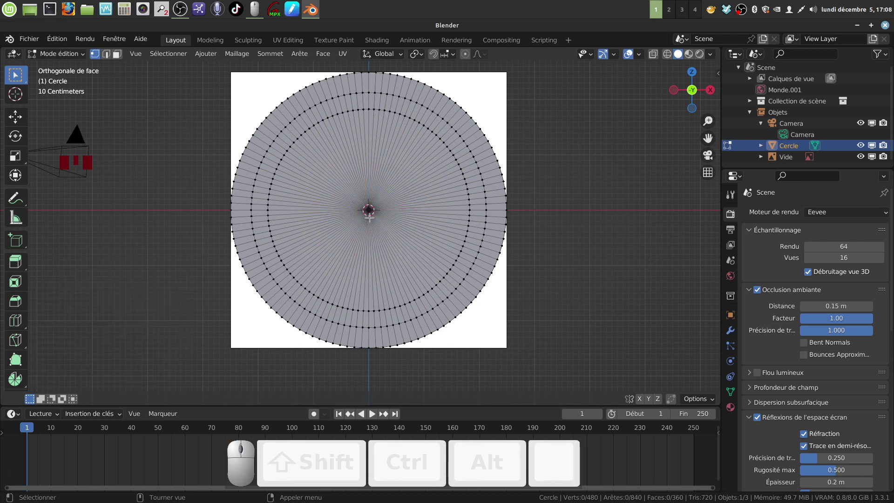
{"action": "key", "text": "a"}
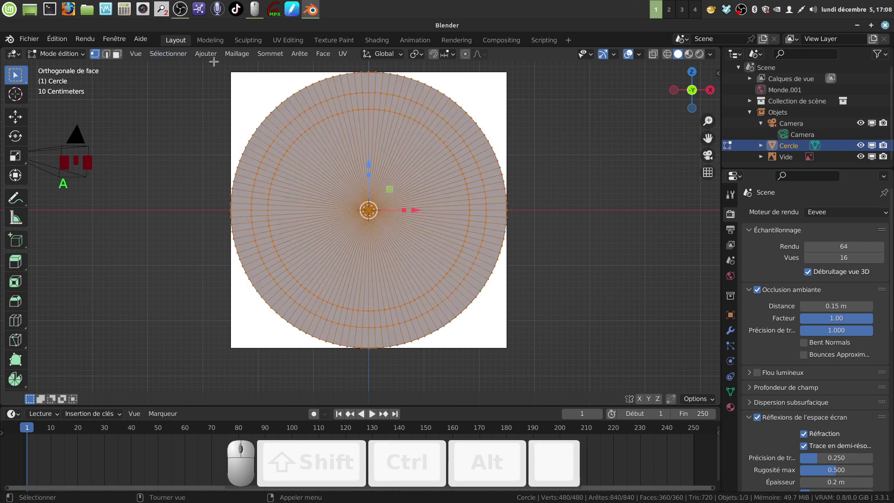
{"action": "left_click", "coordinate": [236, 55]}
{"action": "mouse_move", "coordinate": [269, 290]}
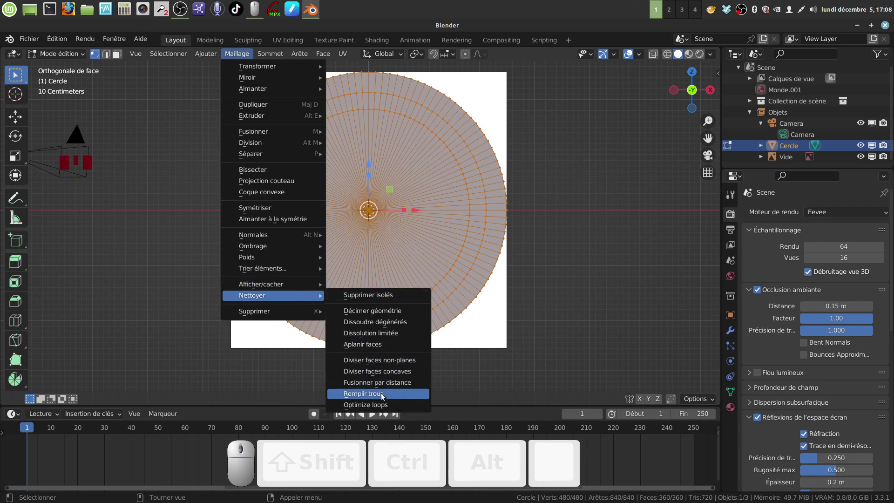
{"action": "left_click", "coordinate": [399, 383]}
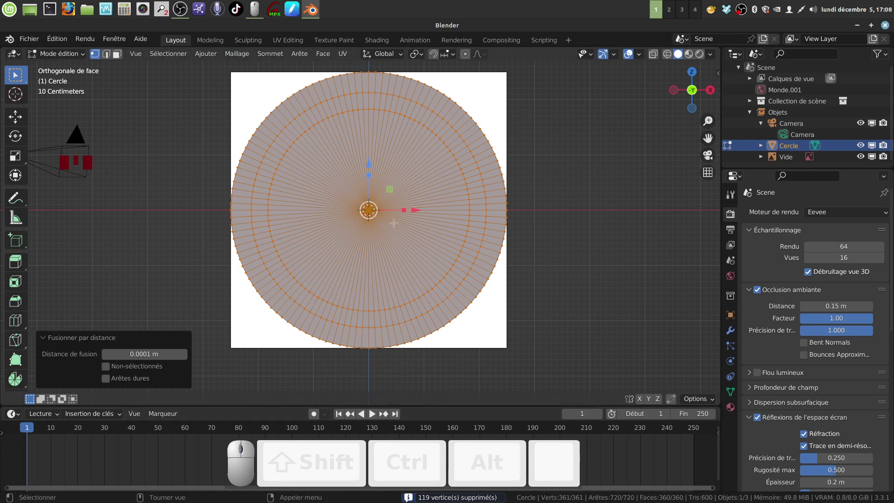
{"action": "key", "text": "alt+a"}
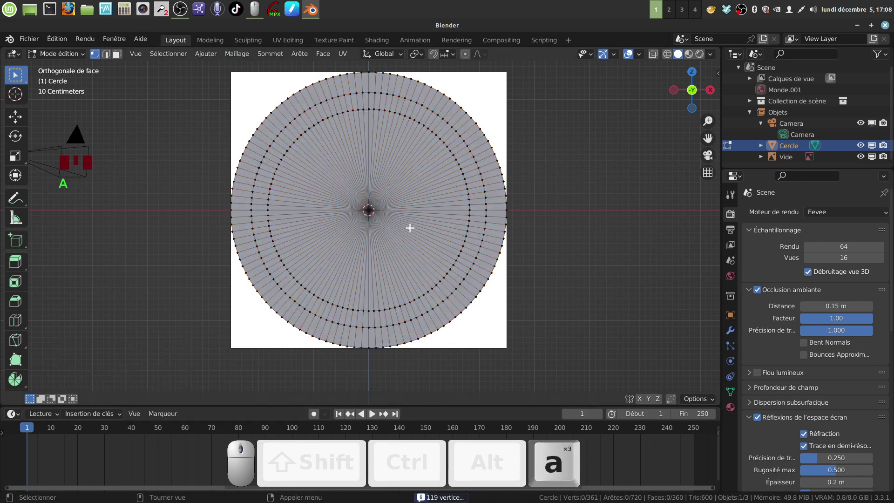
Step: Select the whole disc and show the face orientation overlay to check which way its normals point
{"action": "middle_click_drag", "start_coordinate": [409, 226], "coordinate": [404, 261]}
{"action": "scroll", "coordinate": [406, 271], "scroll_direction": "up", "scroll_amount": 1}
{"action": "key", "text": "Tab"}
{"action": "key", "text": "Tab"}
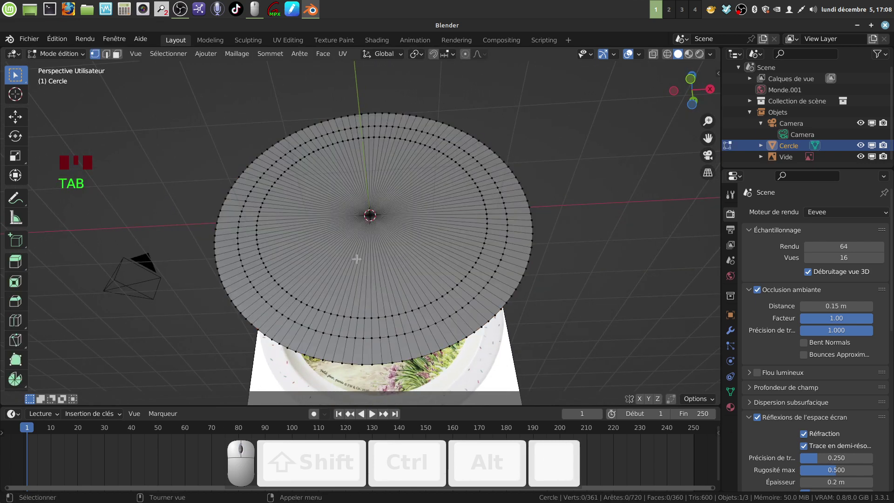
{"action": "key", "text": "a"}
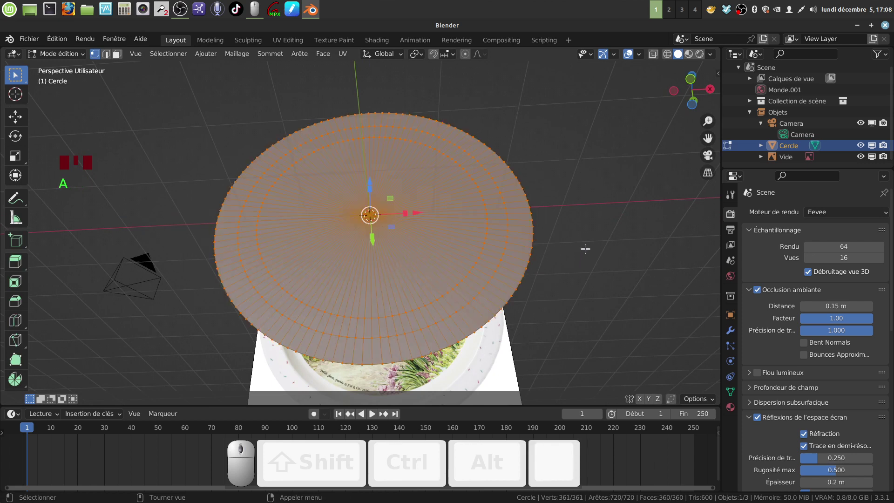
{"action": "key", "text": "q"}
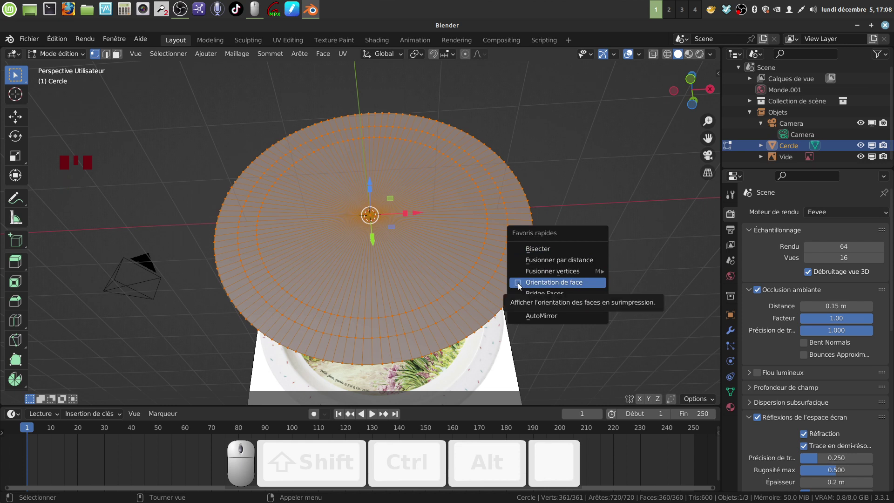
{"action": "left_click", "coordinate": [520, 284]}
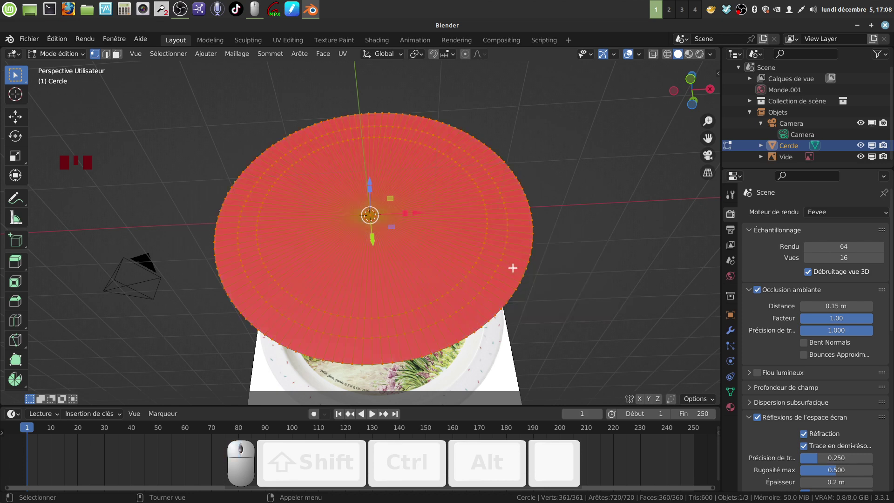
{"action": "key", "text": "q"}
{"action": "middle_click_drag", "start_coordinate": [411, 242], "coordinate": [368, 215]}
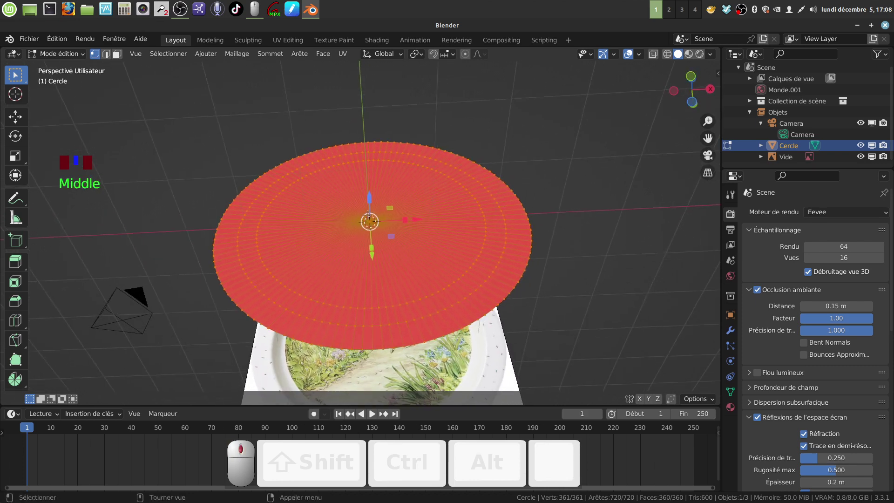
{"action": "middle_click_drag", "start_coordinate": [312, 243], "coordinate": [314, 242]}
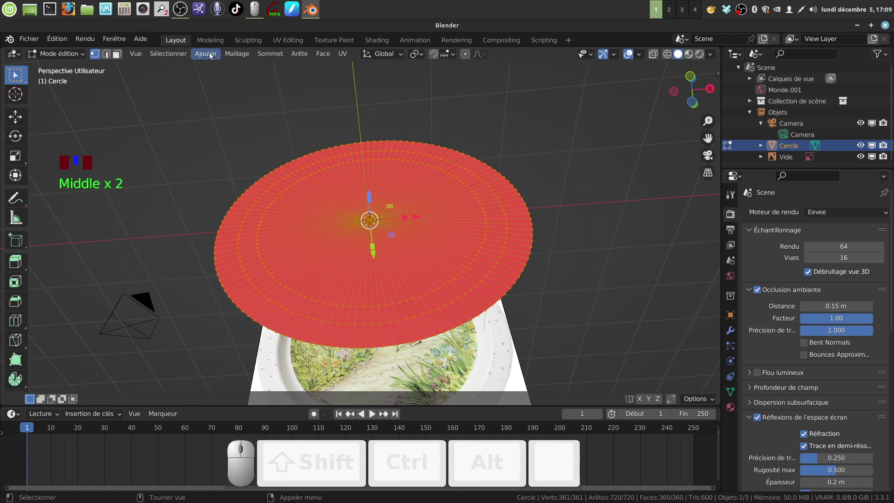
Step: Flip the normals of all the disc's faces
{"action": "left_click", "coordinate": [234, 55]}
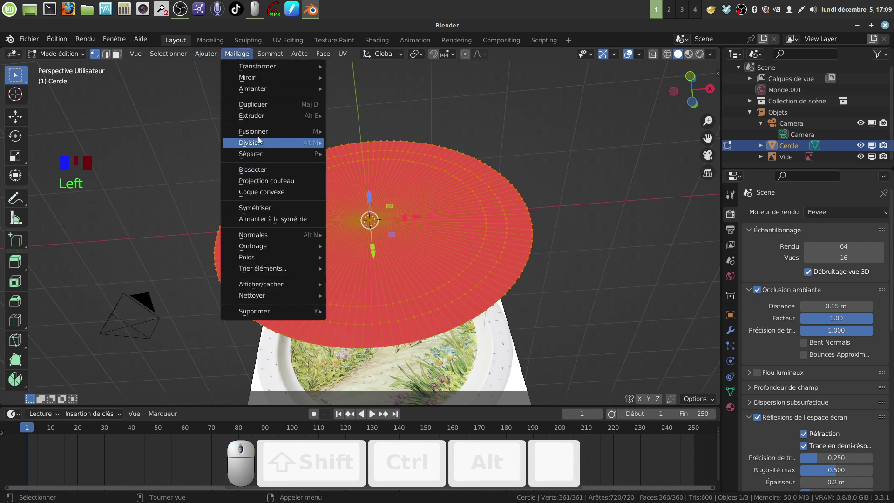
{"action": "mouse_move", "coordinate": [266, 246]}
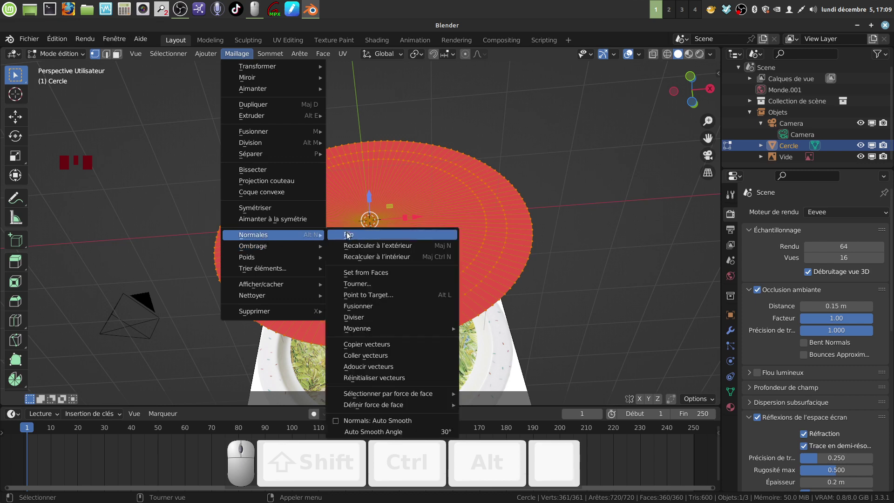
{"action": "left_click", "coordinate": [351, 235]}
{"action": "middle_click_drag", "start_coordinate": [350, 238], "coordinate": [387, 199]}
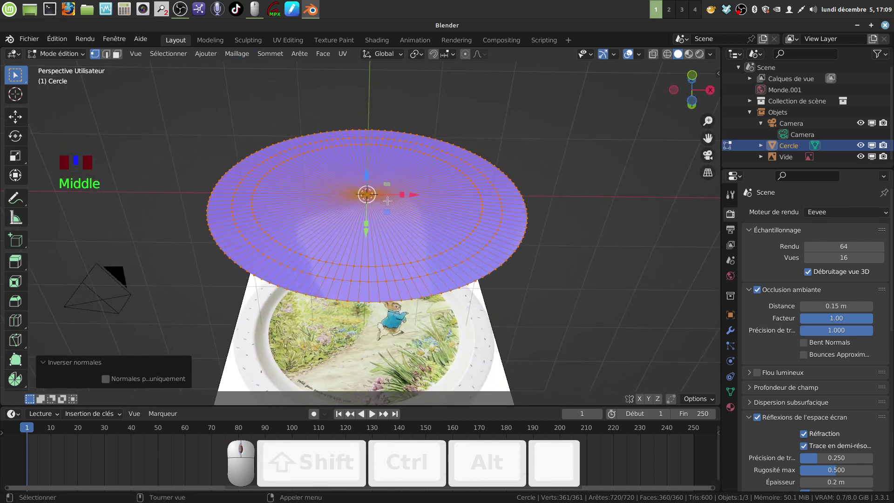
Step: Hide the face orientation overlay, check the shaded disc in Object Mode and return to Edit Mode
{"action": "key", "text": "q"}
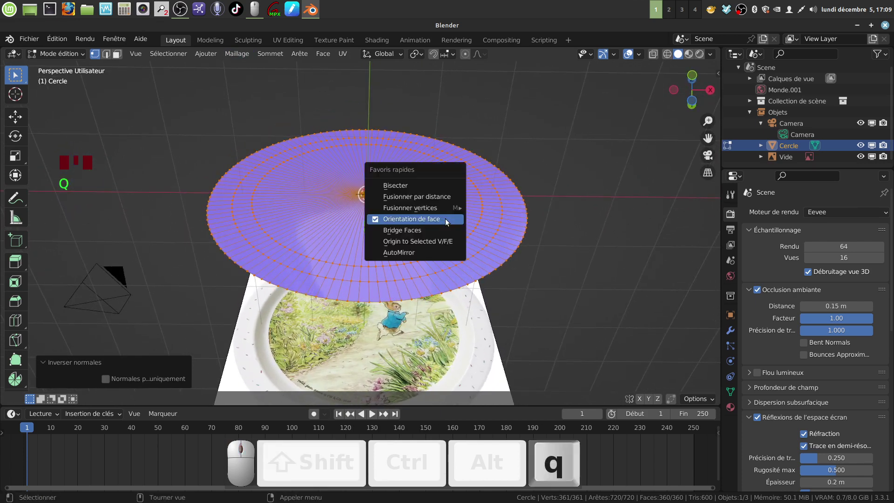
{"action": "left_click", "coordinate": [377, 222]}
{"action": "mouse_move", "coordinate": [405, 228]}
{"action": "middle_mouse_down"}
{"action": "mouse_move", "coordinate": [400, 242]}
{"action": "mouse_move", "coordinate": [433, 192]}
{"action": "mouse_move", "coordinate": [421, 241]}
{"action": "mouse_move", "coordinate": [419, 217]}
{"action": "middle_mouse_up"}
{"action": "key", "text": "Tab"}
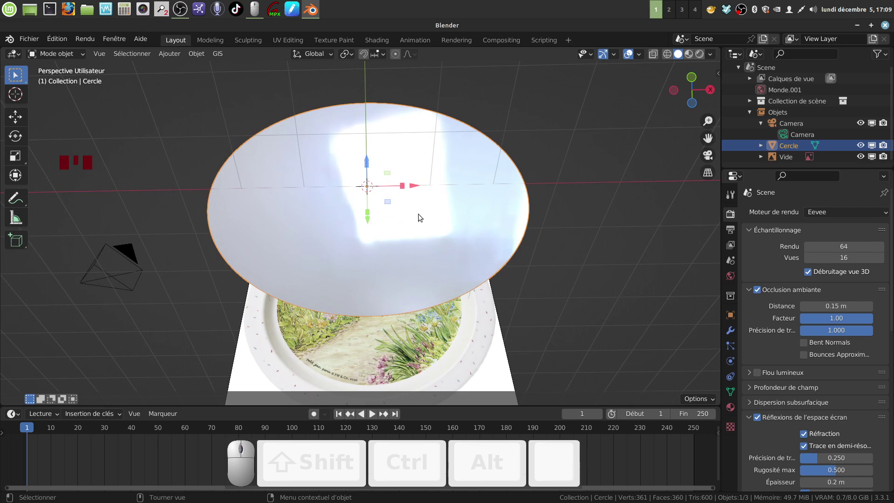
{"action": "key", "text": "Tab"}
{"action": "middle_click_drag", "start_coordinate": [419, 215], "coordinate": [419, 222]}
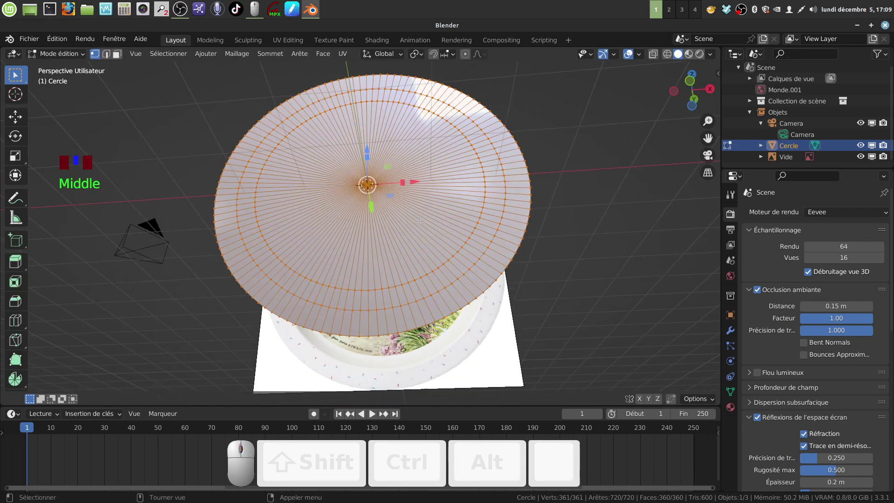
Step: Clear the selection, switch to face selection and circle-select all the faces in the disc's central area
{"action": "key", "text": "a"}
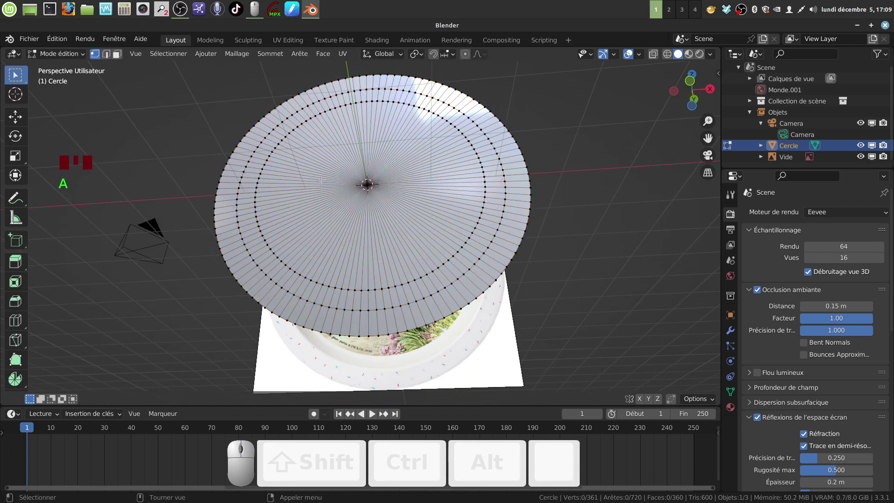
{"action": "left_click", "coordinate": [117, 54]}
{"action": "key", "text": "1"}
{"action": "key", "text": "2"}
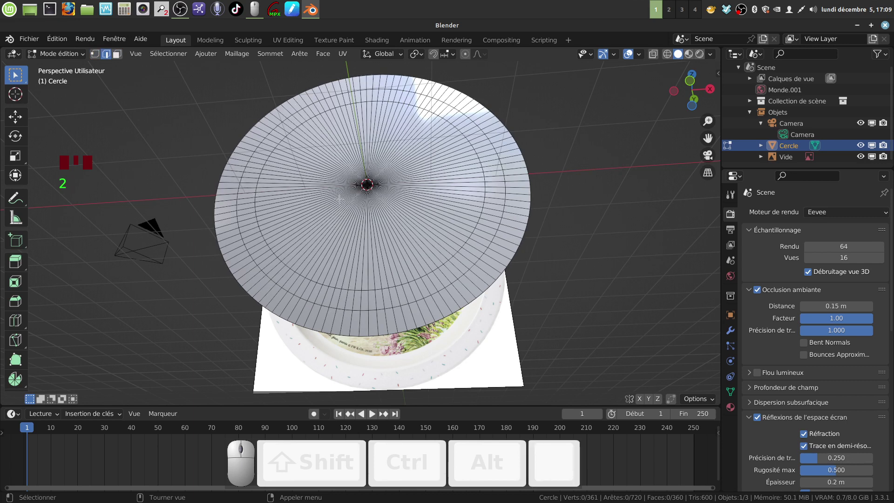
{"action": "key", "text": "3"}
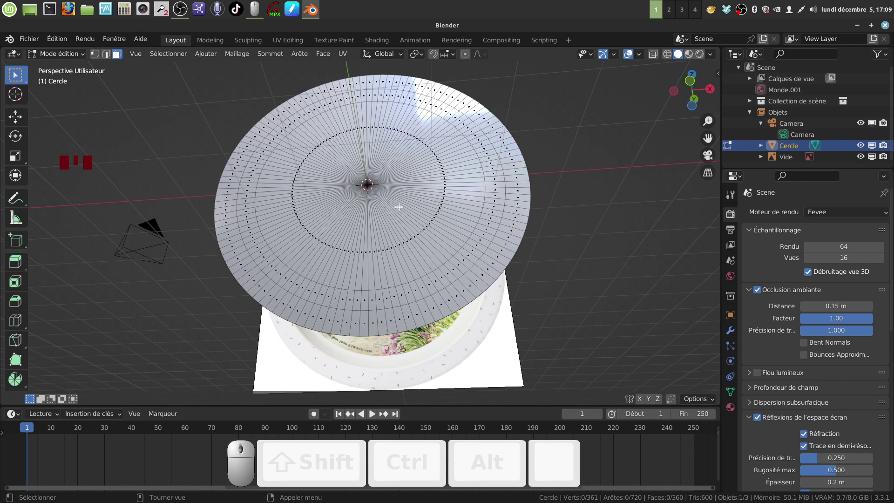
{"action": "key", "text": "c"}
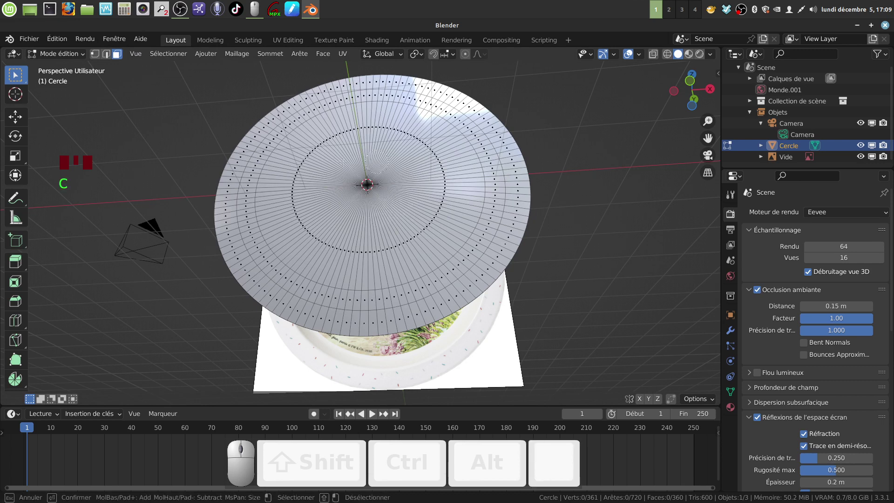
{"action": "left_click", "coordinate": [397, 220]}
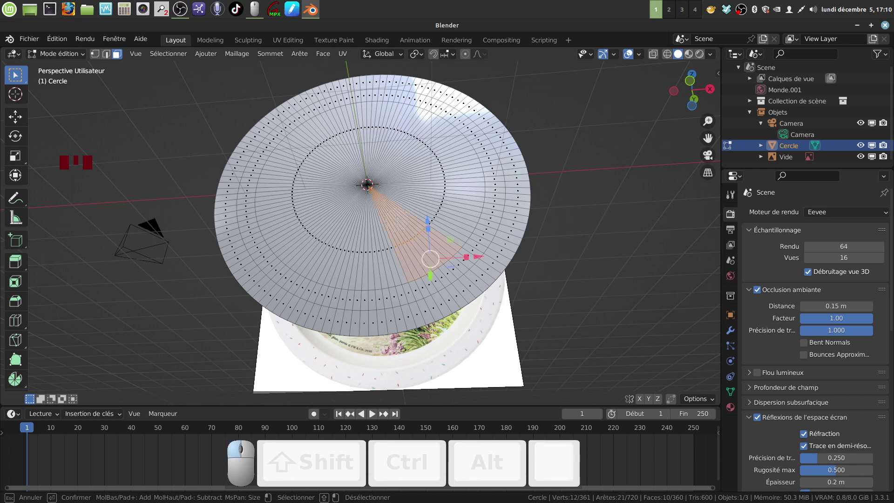
{"action": "mouse_move", "coordinate": [397, 219]}
{"action": "left_mouse_down"}
{"action": "mouse_move", "coordinate": [454, 242]}
{"action": "mouse_move", "coordinate": [475, 200]}
{"action": "mouse_move", "coordinate": [438, 140]}
{"action": "mouse_move", "coordinate": [332, 166]}
{"action": "mouse_move", "coordinate": [298, 204]}
{"action": "mouse_move", "coordinate": [368, 245]}
{"action": "mouse_move", "coordinate": [410, 204]}
{"action": "left_mouse_up"}
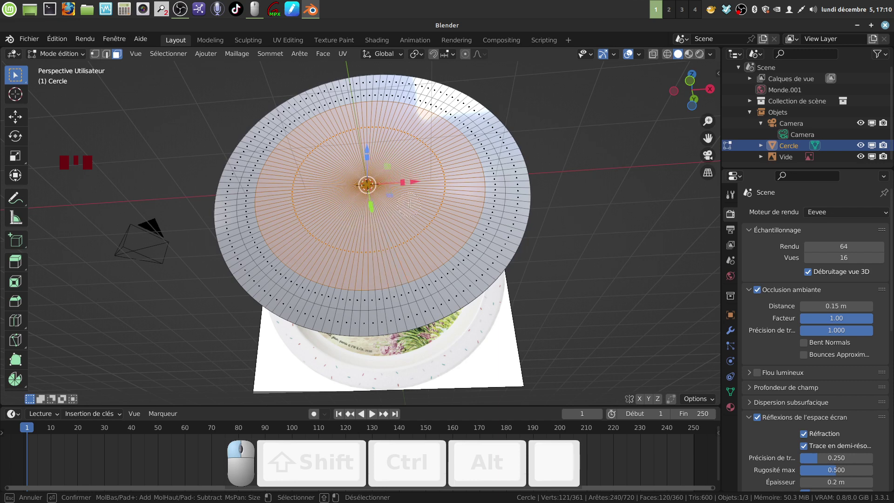
Step: Move the selected central faces about 0.15 m along Y to sink the plate's bottom
{"action": "mouse_move", "coordinate": [602, 216]}
{"action": "middle_mouse_down"}
{"action": "mouse_move", "coordinate": [593, 216]}
{"action": "mouse_move", "coordinate": [592, 174]}
{"action": "middle_mouse_up"}
{"action": "middle_click_drag", "start_coordinate": [422, 239], "coordinate": [465, 219]}
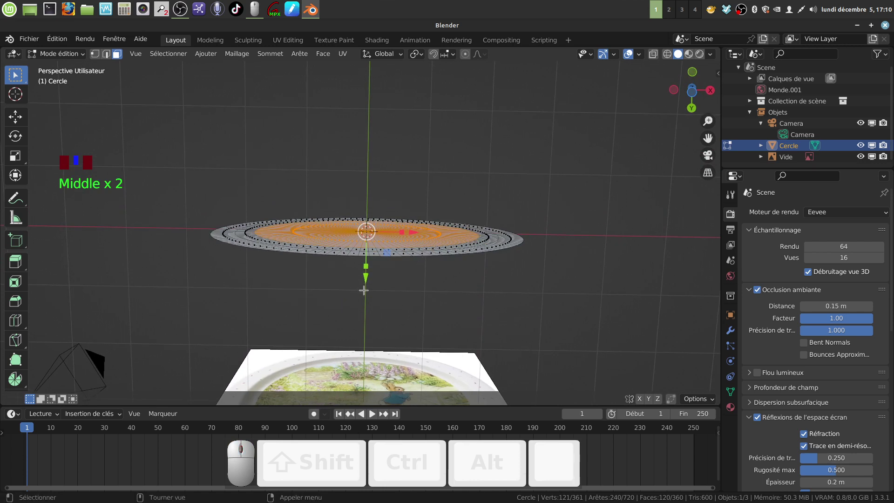
{"action": "left_click_drag", "start_coordinate": [365, 280], "coordinate": [367, 278]}
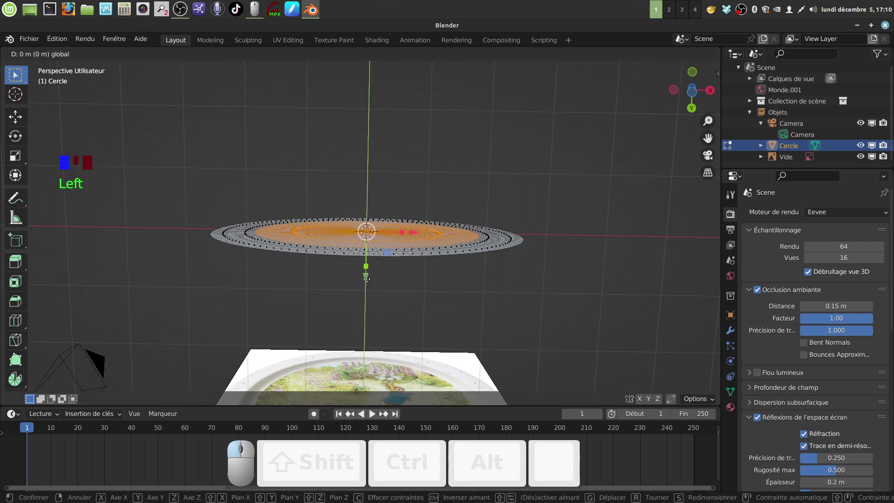
{"action": "left_click_drag", "start_coordinate": [365, 280], "coordinate": [362, 287]}
{"action": "mouse_move", "coordinate": [396, 281]}
{"action": "middle_mouse_down"}
{"action": "mouse_move", "coordinate": [389, 295]}
{"action": "mouse_move", "coordinate": [401, 300]}
{"action": "mouse_move", "coordinate": [398, 290]}
{"action": "middle_mouse_up"}
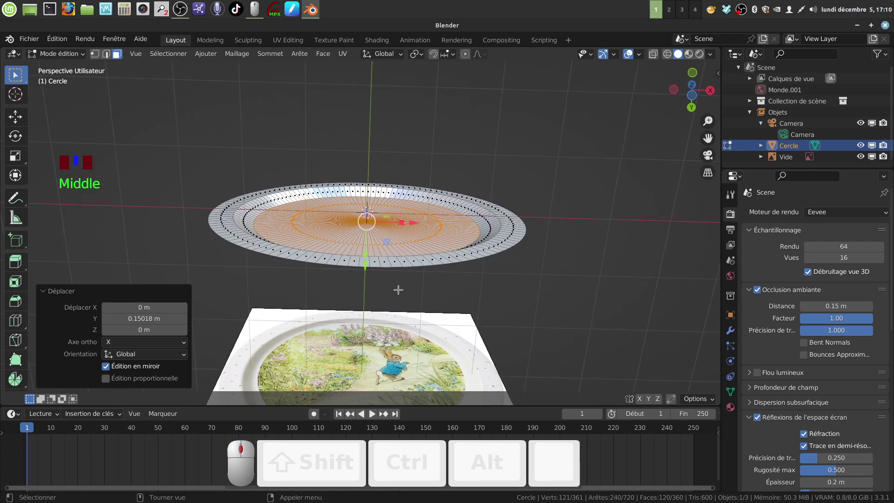
Step: Grow the selection by one ring of faces and move it about 0.088 m along Y
{"action": "key", "text": "ctrl+KP_Add"}
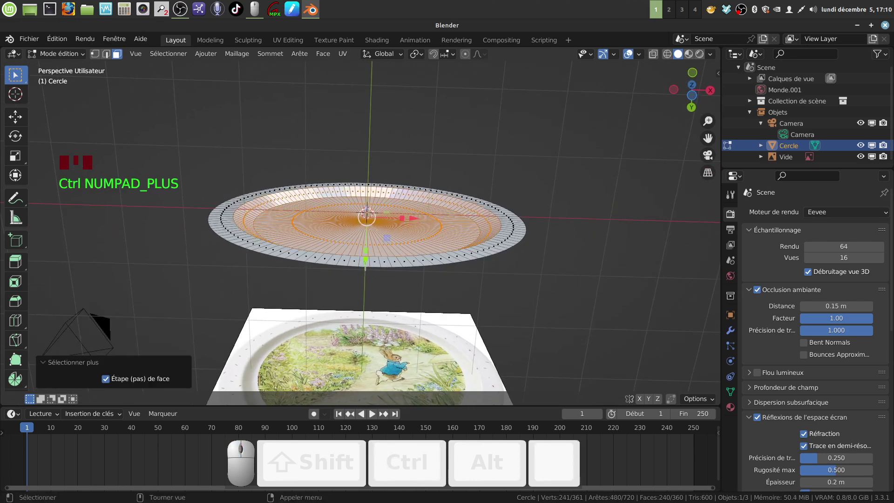
{"action": "left_click_drag", "start_coordinate": [365, 265], "coordinate": [365, 274]}
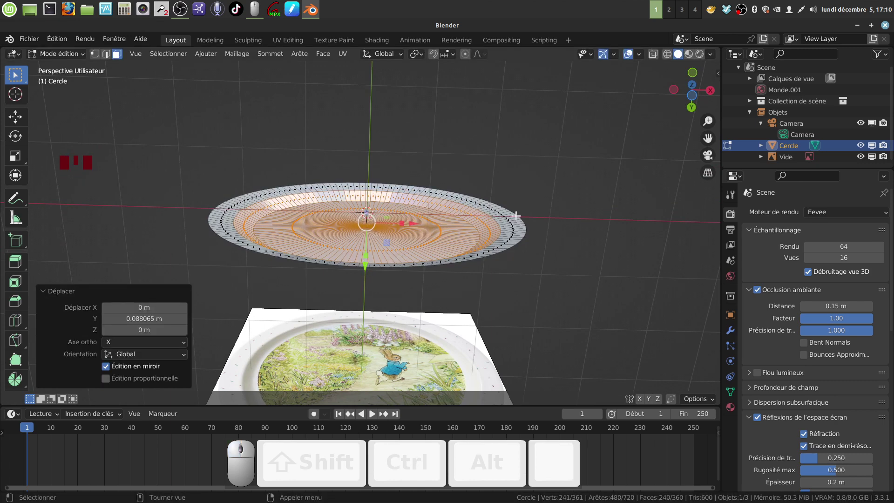
{"action": "middle_click_drag", "start_coordinate": [519, 226], "coordinate": [467, 240]}
Step: Return to Object Mode and shade the plate auto smooth
{"action": "key", "text": "Tab"}
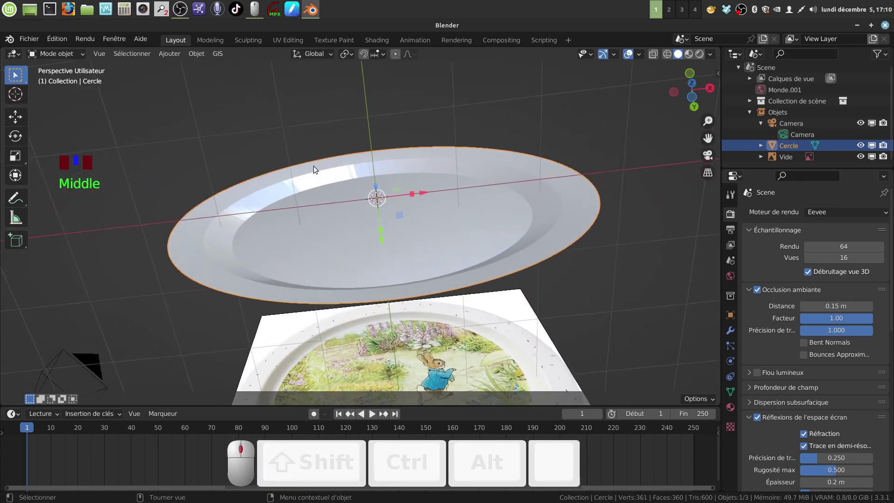
{"action": "mouse_move", "coordinate": [327, 191]}
{"action": "middle_mouse_down"}
{"action": "mouse_move", "coordinate": [315, 213]}
{"action": "mouse_move", "coordinate": [323, 203]}
{"action": "middle_mouse_up"}
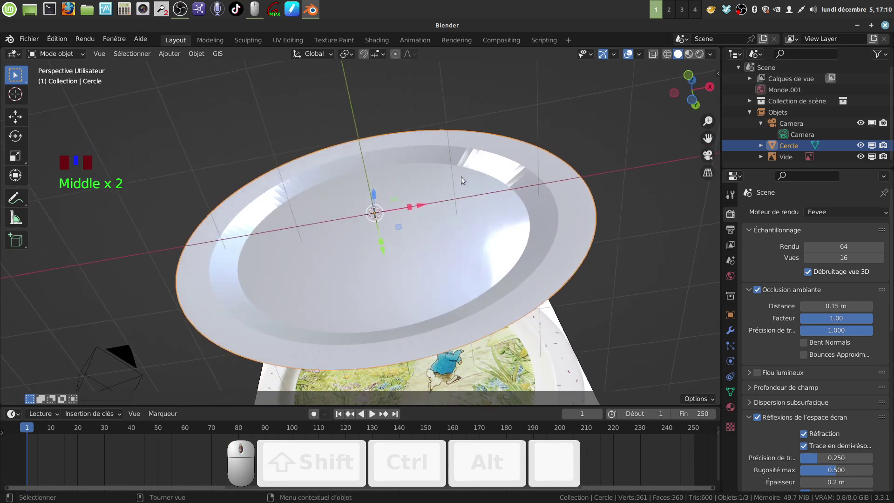
{"action": "right_click", "coordinate": [472, 163]}
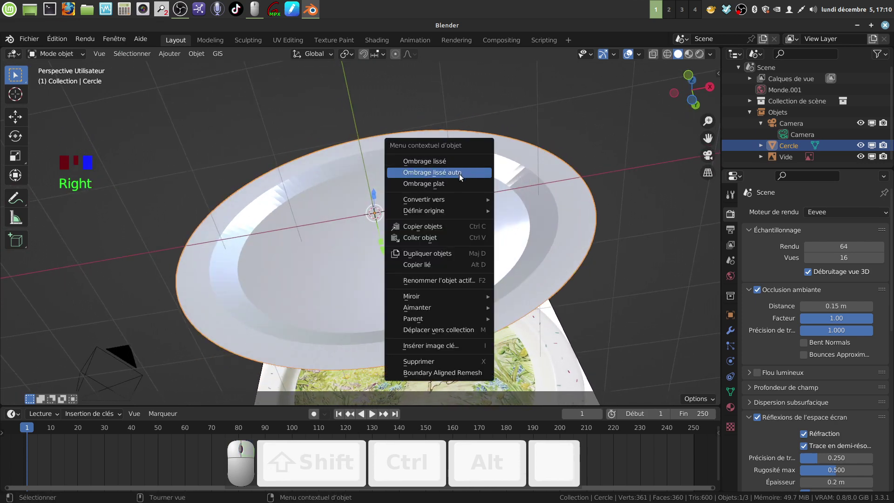
{"action": "left_click", "coordinate": [460, 174]}
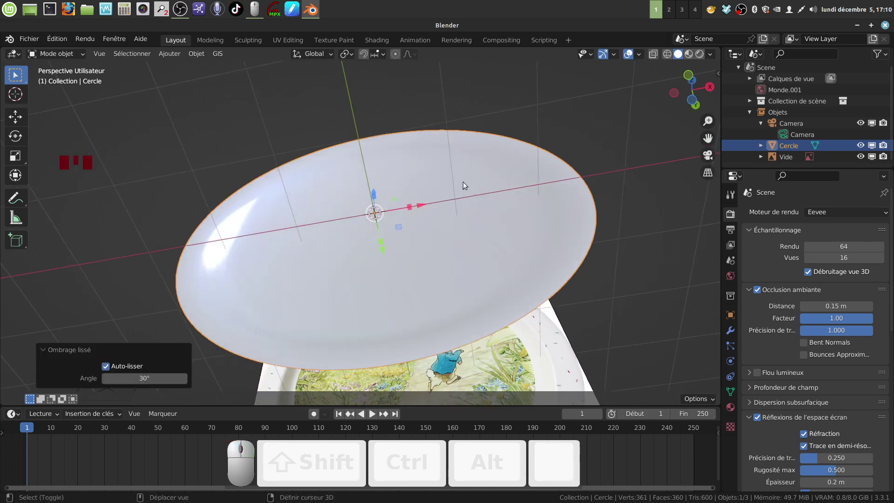
Step: Apply all transforms (position, rotation and scale) to the plate in Object Mode
{"action": "mouse_move", "coordinate": [463, 181]}
{"action": "middle_mouse_down", "text": "shift"}
{"action": "mouse_move", "coordinate": [472, 211]}
{"action": "mouse_move", "coordinate": [496, 183]}
{"action": "mouse_move", "coordinate": [482, 221]}
{"action": "mouse_move", "coordinate": [503, 228]}
{"action": "mouse_move", "coordinate": [512, 250]}
{"action": "mouse_move", "coordinate": [502, 229]}
{"action": "mouse_move", "coordinate": [487, 238]}
{"action": "middle_mouse_up", "text": "shift"}
{"action": "key", "text": "Tab"}
{"action": "middle_click_drag", "start_coordinate": [487, 238], "coordinate": [505, 227], "text": "shift"}
{"action": "key", "text": "Tab"}
{"action": "scroll", "coordinate": [510, 219], "scroll_direction": "down", "scroll_amount": 4}
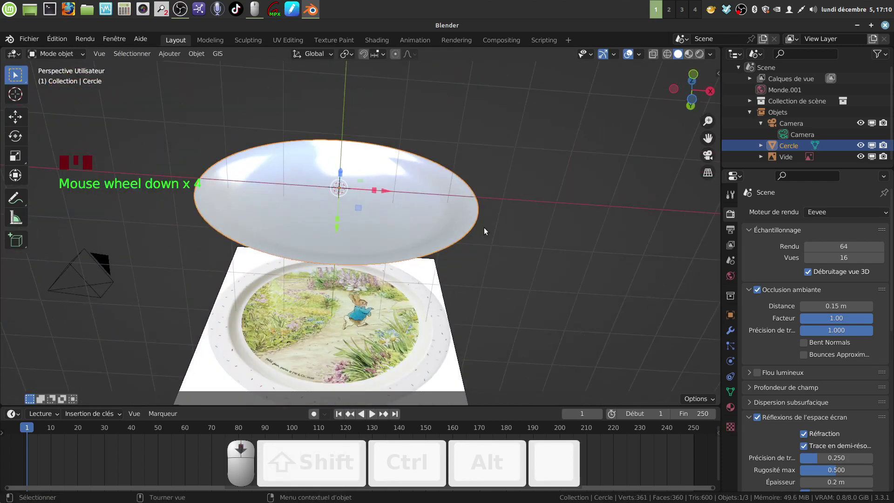
{"action": "key", "text": "ctrl+a"}
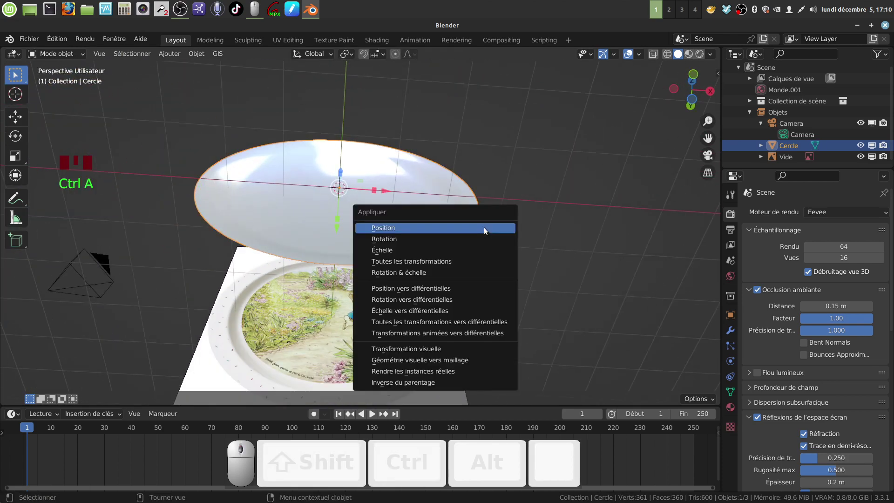
{"action": "left_click", "coordinate": [439, 261]}
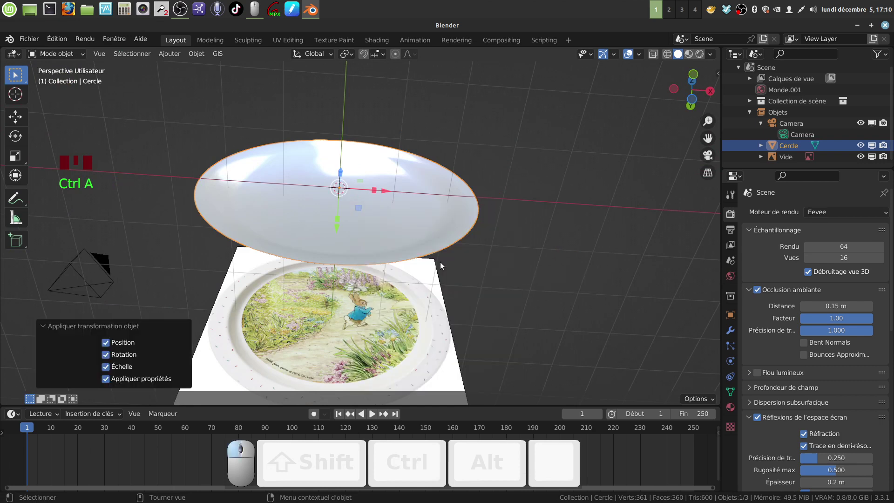
Step: Enter Edit Mode on the plate and clear the face selection
{"action": "middle_click_drag", "start_coordinate": [354, 199], "coordinate": [358, 179]}
{"action": "scroll", "coordinate": [421, 230], "scroll_direction": "up", "scroll_amount": 2}
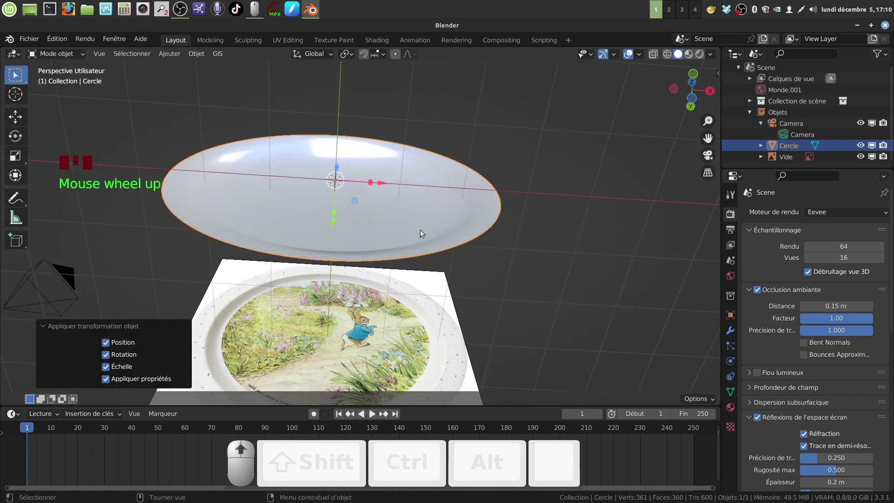
{"action": "mouse_move", "coordinate": [420, 230]}
{"action": "middle_mouse_down"}
{"action": "mouse_move", "coordinate": [418, 197]}
{"action": "mouse_move", "coordinate": [414, 238]}
{"action": "middle_mouse_up"}
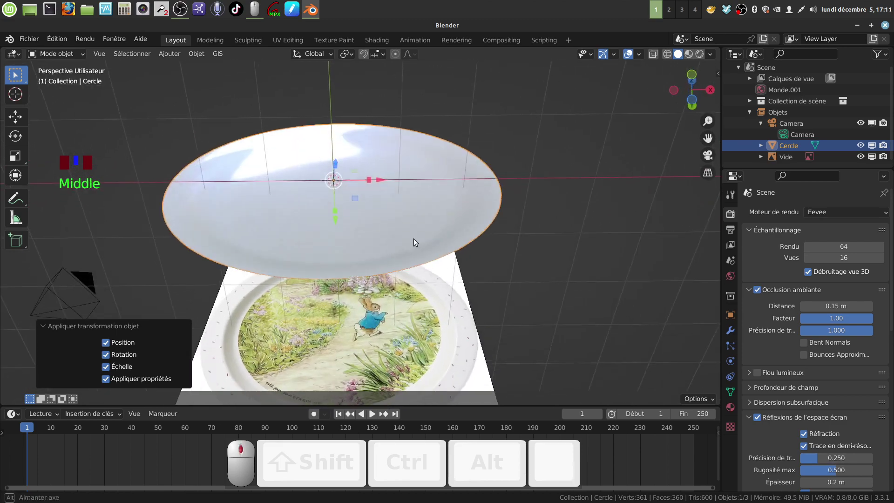
{"action": "key", "text": "Tab"}
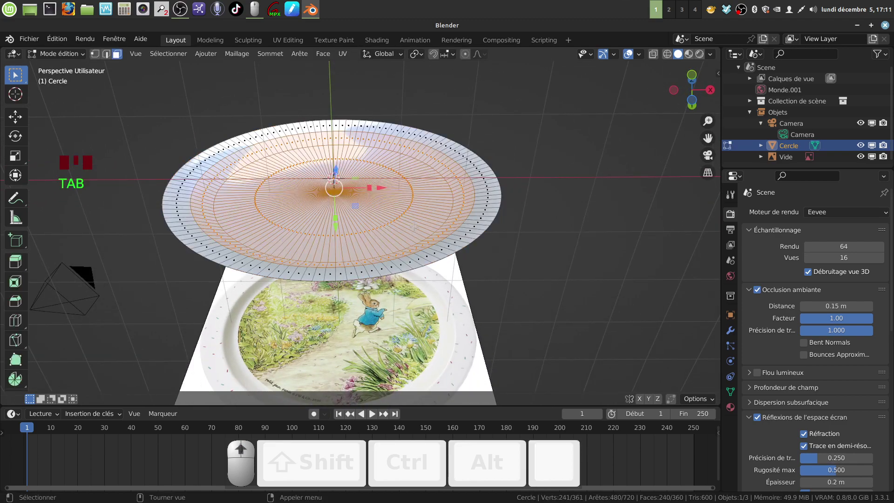
{"action": "scroll", "coordinate": [397, 224], "scroll_direction": "up", "scroll_amount": 2}
{"action": "middle_click_drag", "start_coordinate": [397, 225], "coordinate": [406, 247]}
{"action": "left_click", "coordinate": [107, 101]}
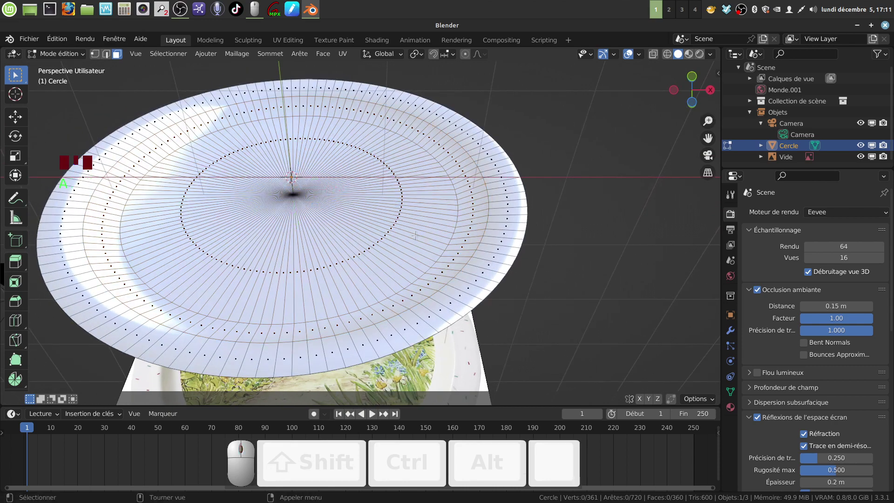
{"action": "middle_click_drag", "start_coordinate": [109, 135], "coordinate": [123, 148]}
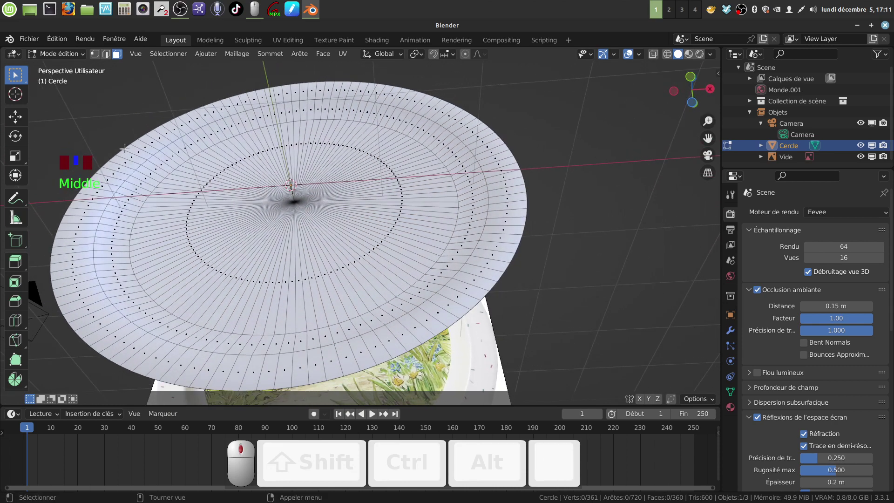
Step: Select the edge loop around the plate's sunken bottom and bevel it about 0.113 m wide with 7 segments
{"action": "left_click", "coordinate": [107, 54]}
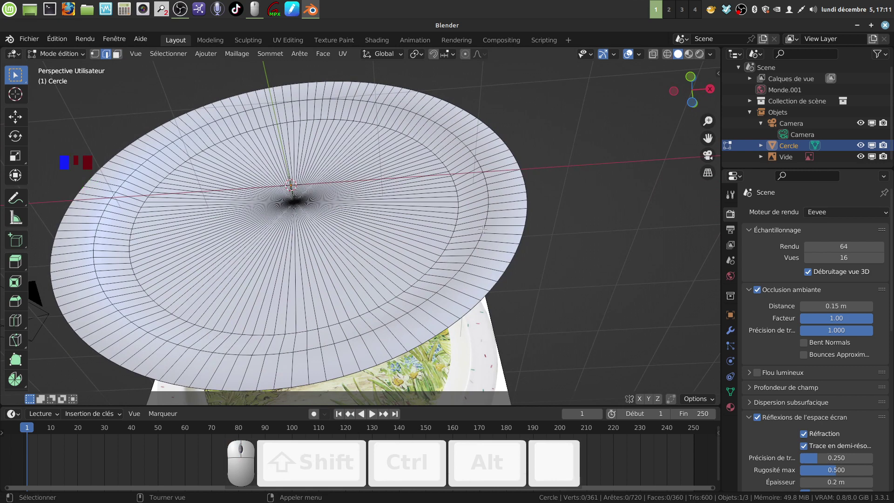
{"action": "left_click", "coordinate": [452, 234], "text": "alt"}
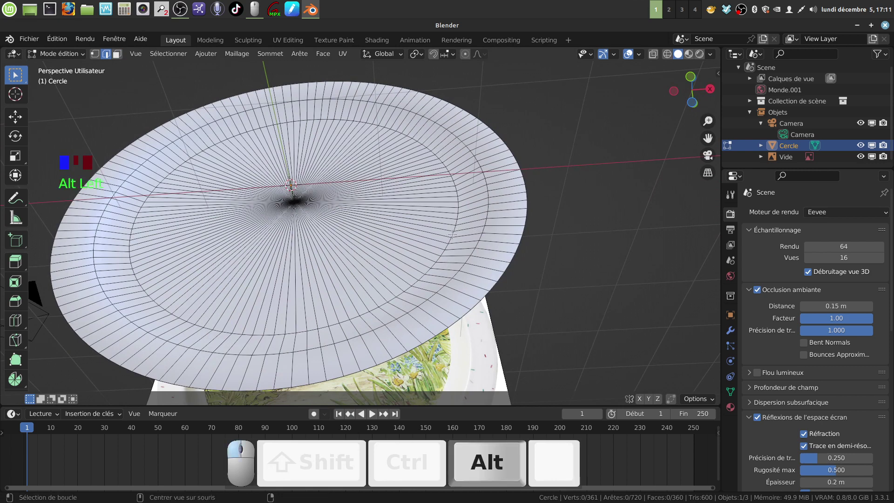
{"action": "middle_click_drag", "start_coordinate": [451, 234], "coordinate": [468, 222]}
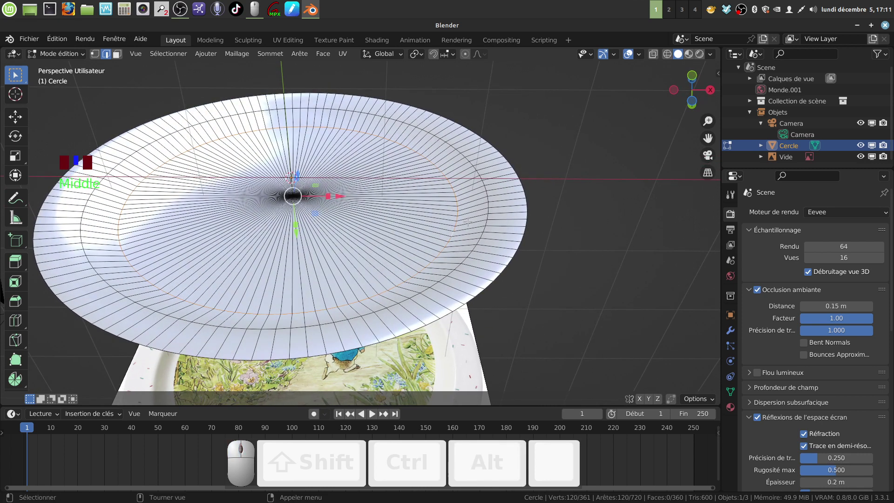
{"action": "key", "text": "ctrl+b"}
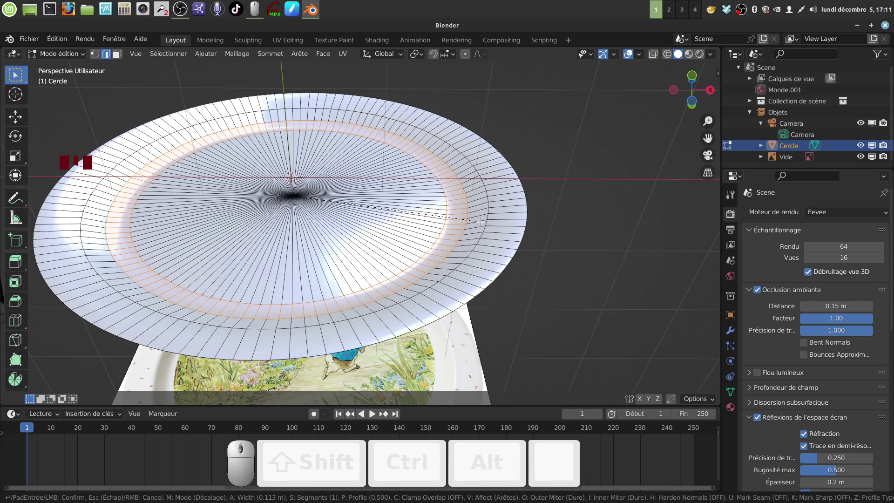
{"action": "scroll", "coordinate": [480, 222], "scroll_direction": "up", "scroll_amount": 3}
{"action": "scroll", "coordinate": [480, 222], "scroll_direction": "up", "scroll_amount": 3}
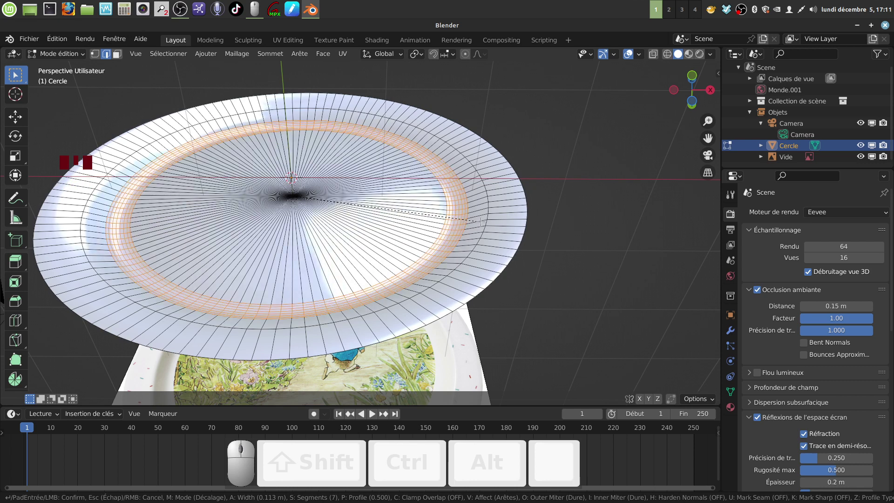
{"action": "left_click", "coordinate": [480, 222]}
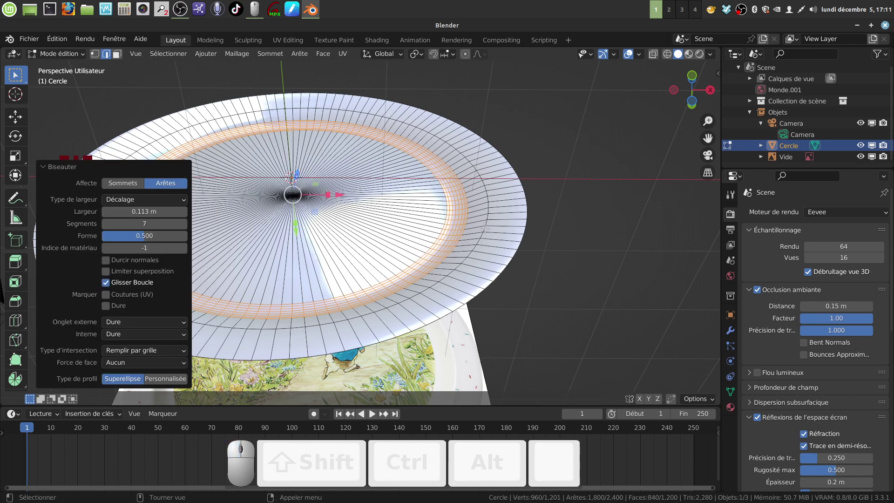
Step: Select the edge loop at the rim's inner border and bevel it about 0.036 m wide with 4 segments
{"action": "left_click", "coordinate": [485, 229], "text": "alt"}
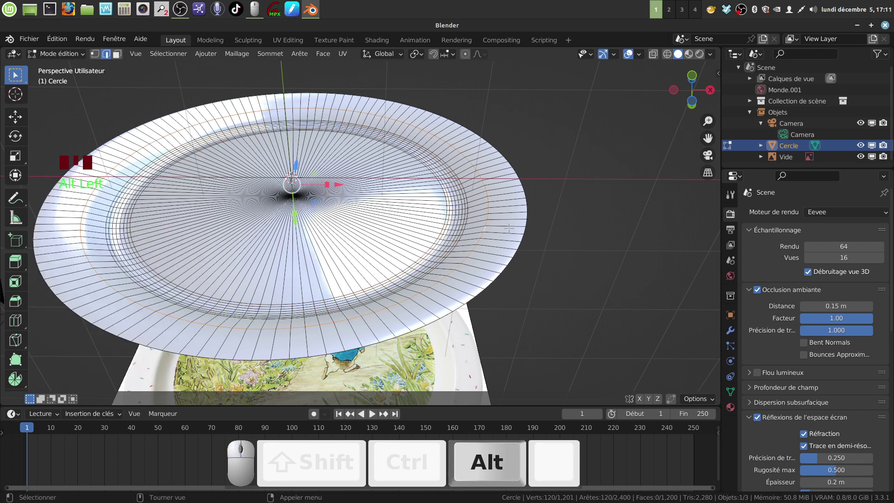
{"action": "key", "text": "ctrl+b"}
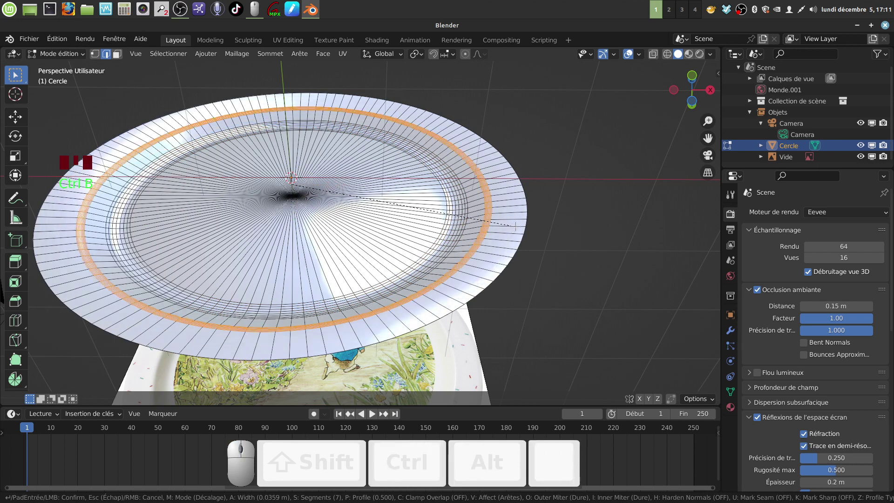
{"action": "scroll", "coordinate": [515, 227], "scroll_direction": "down", "scroll_amount": 2}
{"action": "scroll", "coordinate": [515, 228], "scroll_direction": "down", "scroll_amount": 2}
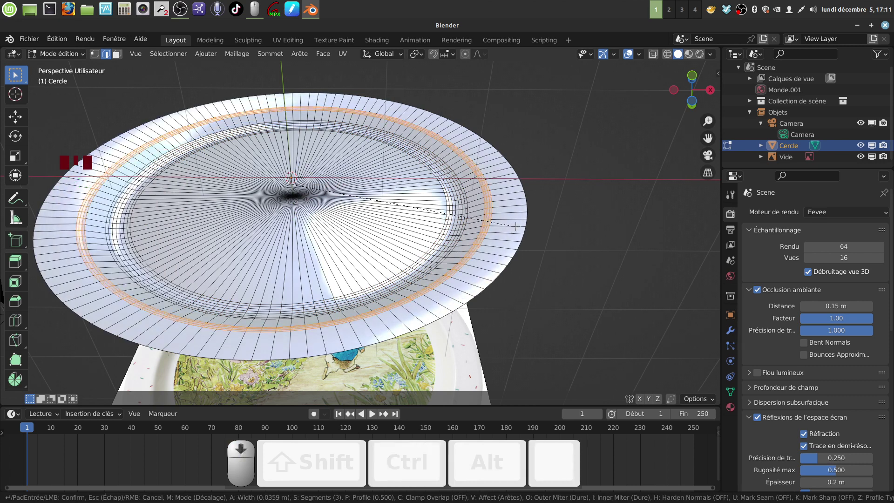
{"action": "scroll", "coordinate": [515, 226], "scroll_direction": "up", "scroll_amount": 1}
{"action": "left_click", "coordinate": [516, 227]}
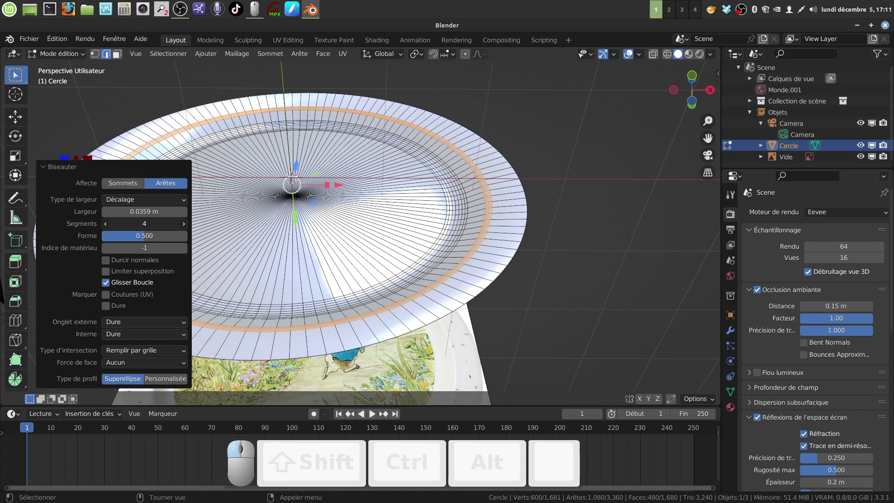
{"action": "mouse_move", "coordinate": [144, 224]}
{"action": "left_mouse_down"}
{"action": "mouse_move", "coordinate": [163, 224]}
{"action": "mouse_move", "coordinate": [139, 224]}
{"action": "left_mouse_up"}
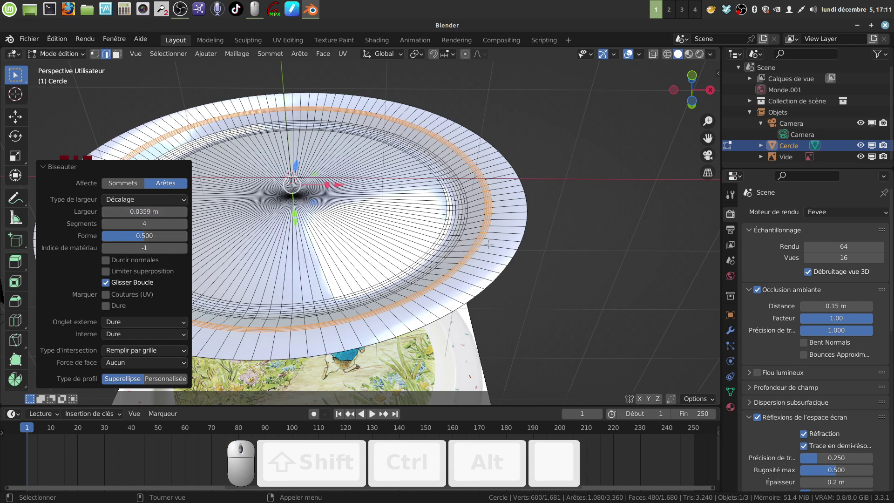
{"action": "left_click_drag", "start_coordinate": [140, 212], "coordinate": [151, 211]}
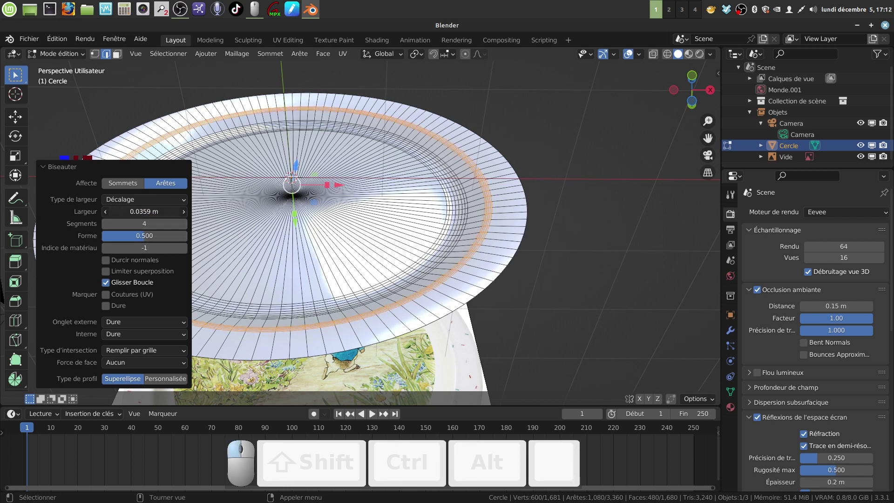
Step: Examine the bevelled rings and smooth shading of the plate in Object Mode, from above and from a low angle
{"action": "left_click_drag", "start_coordinate": [160, 212], "coordinate": [148, 212]}
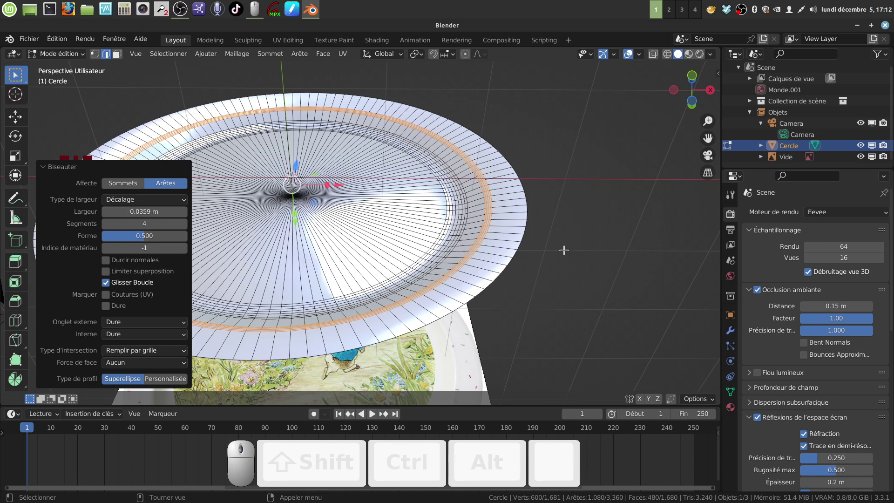
{"action": "key", "text": "Tab"}
{"action": "scroll", "coordinate": [424, 310], "scroll_direction": "down", "scroll_amount": 3}
{"action": "middle_click_drag", "start_coordinate": [424, 309], "coordinate": [398, 245], "text": "shift"}
{"action": "scroll", "coordinate": [421, 275], "scroll_direction": "up", "scroll_amount": 2}
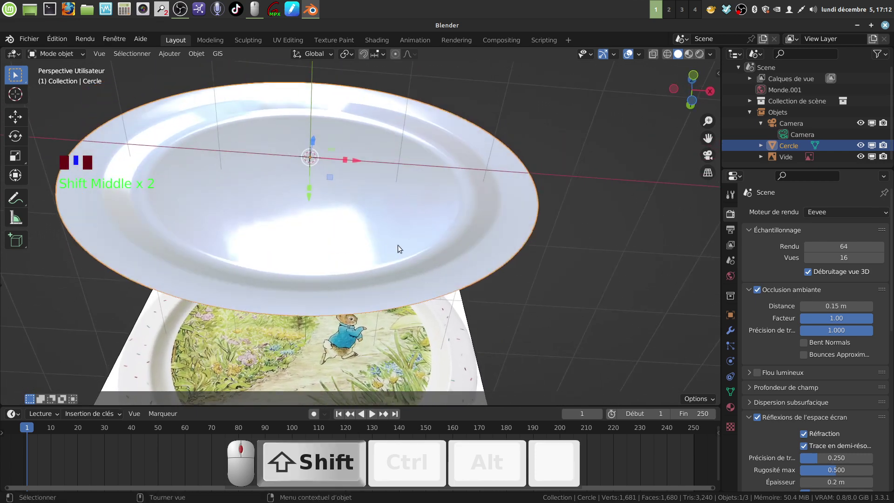
{"action": "key", "text": "Tab"}
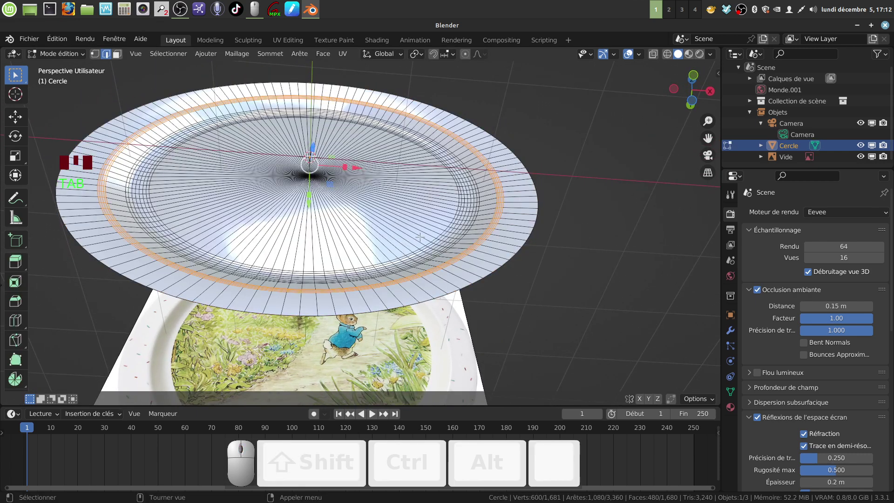
{"action": "key", "text": "a"}
{"action": "key", "text": "a"}
{"action": "key", "text": "a"}
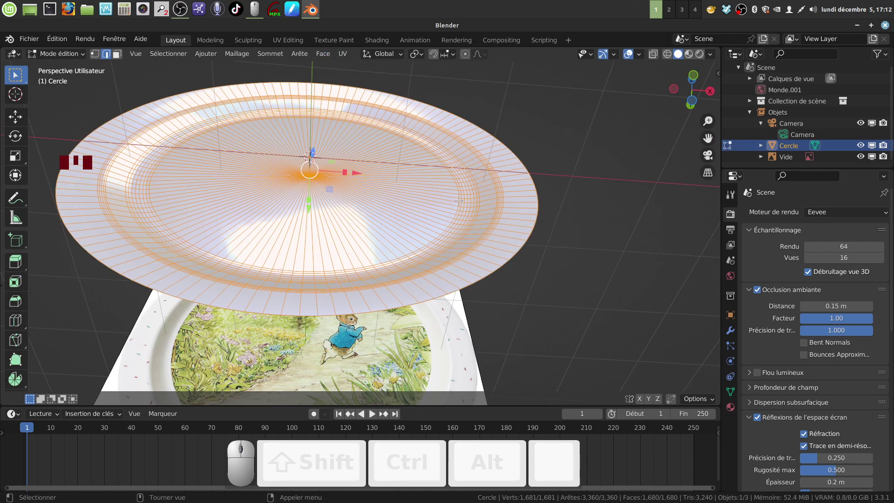
{"action": "key", "text": "Tab"}
{"action": "middle_click_drag", "start_coordinate": [464, 203], "coordinate": [479, 217]}
{"action": "middle_click_drag", "start_coordinate": [532, 286], "coordinate": [463, 207]}
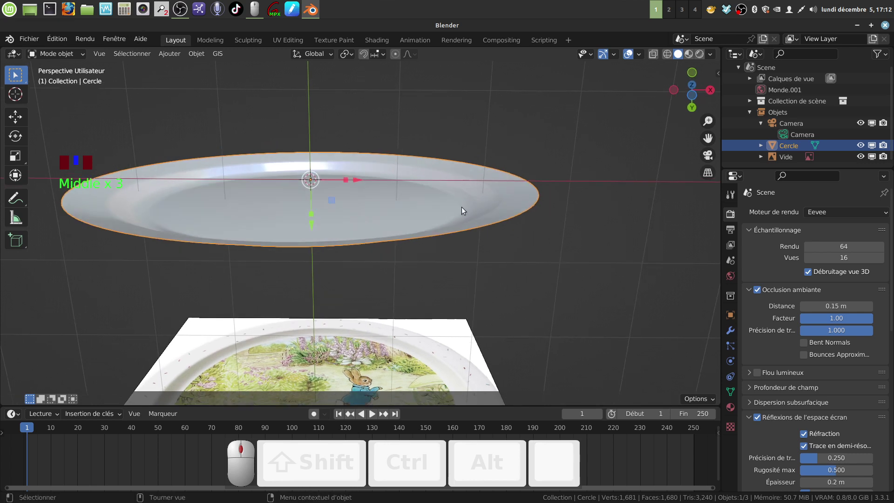
Step: Add a Solidify modifier to the plate and enable even thickness
{"action": "left_click", "coordinate": [730, 330]}
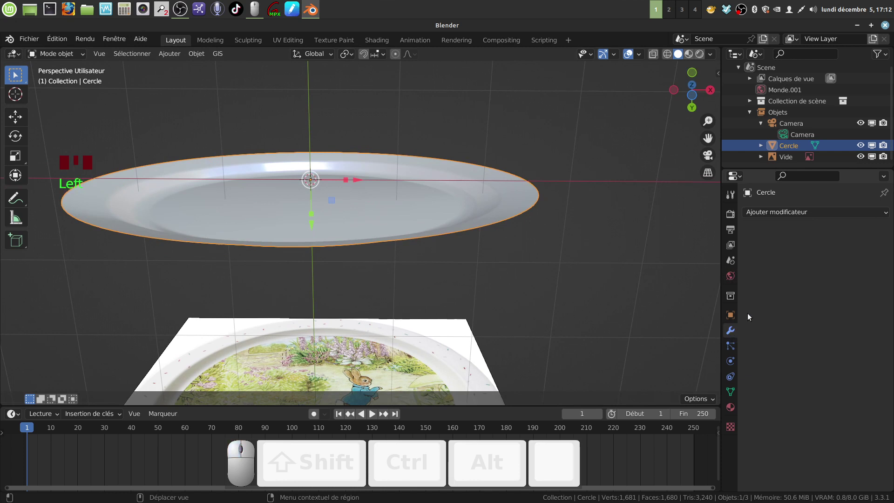
{"action": "left_click", "coordinate": [887, 213]}
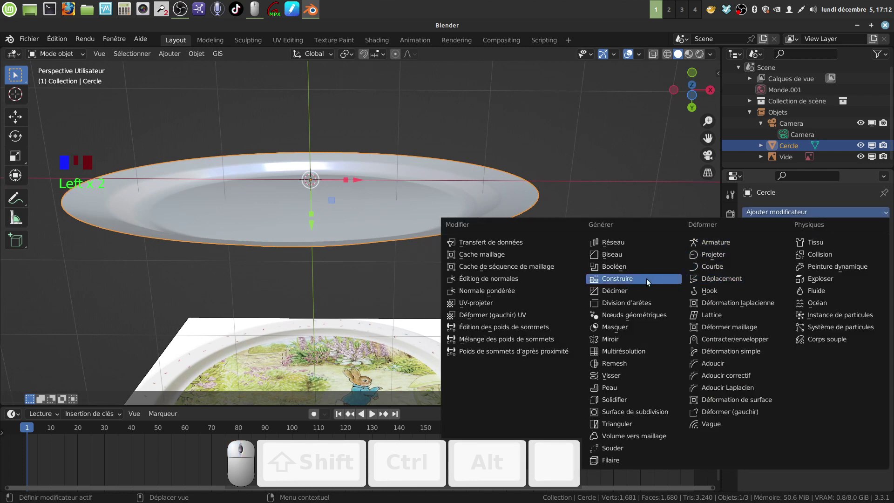
{"action": "left_click", "coordinate": [627, 401]}
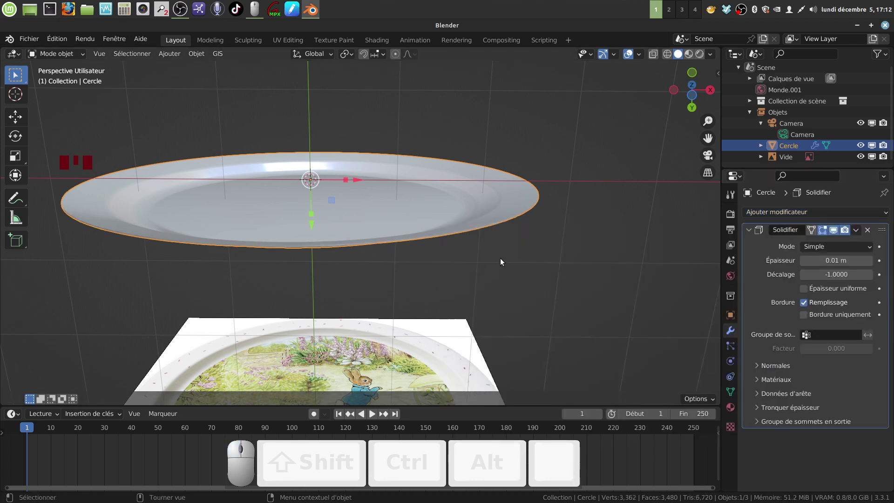
{"action": "left_click", "coordinate": [804, 288]}
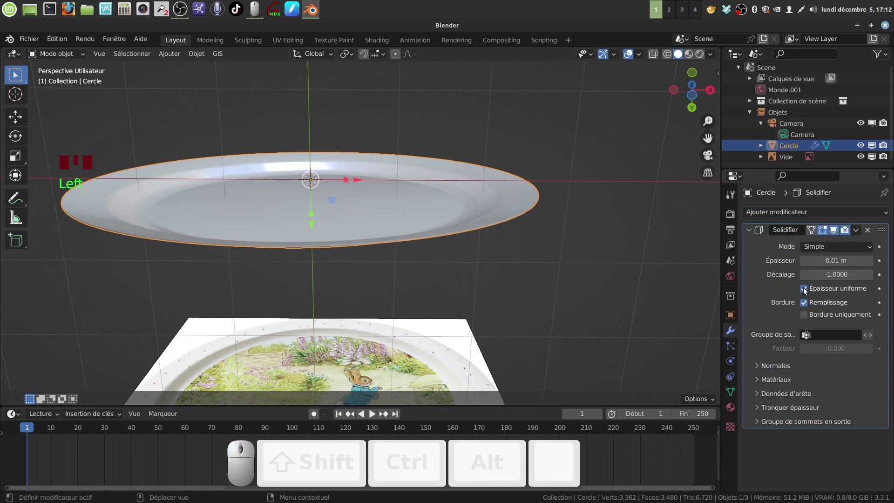
Step: Set the Solidify thickness to 0.03 m and apply the modifier to the plate
{"action": "mouse_move", "coordinate": [577, 265]}
{"action": "middle_mouse_down"}
{"action": "mouse_move", "coordinate": [569, 253]}
{"action": "mouse_move", "coordinate": [578, 270]}
{"action": "mouse_move", "coordinate": [571, 264]}
{"action": "middle_mouse_up"}
{"action": "scroll", "coordinate": [574, 269], "scroll_direction": "up", "scroll_amount": 2}
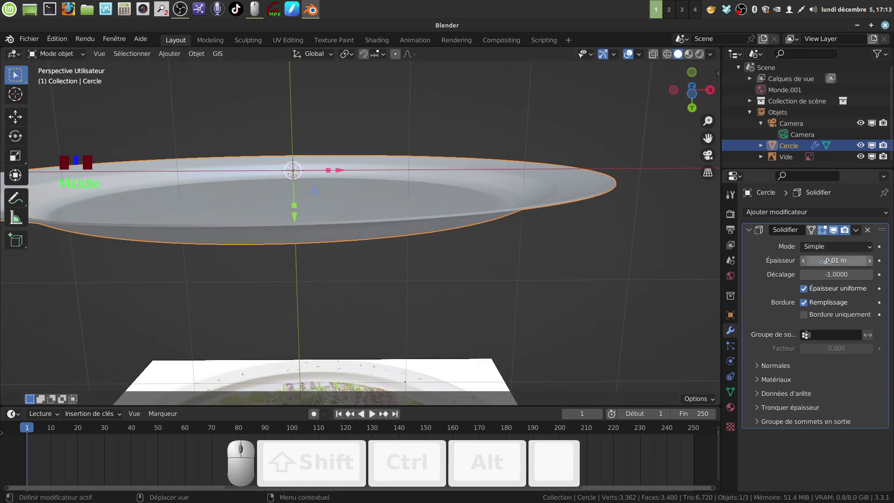
{"action": "mouse_move", "coordinate": [826, 261]}
{"action": "left_mouse_down"}
{"action": "mouse_move", "coordinate": [842, 261]}
{"action": "mouse_move", "coordinate": [833, 261]}
{"action": "left_mouse_up"}
{"action": "middle_click_drag", "start_coordinate": [562, 259], "coordinate": [583, 264]}
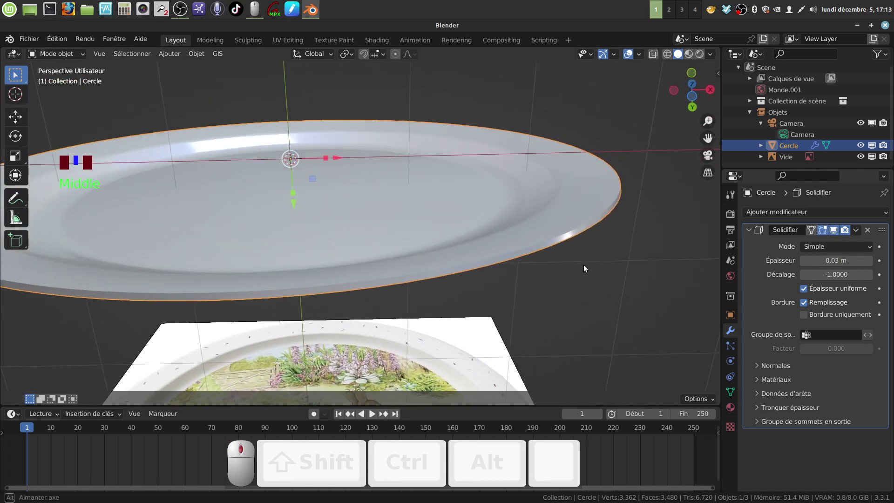
{"action": "scroll", "coordinate": [583, 265], "scroll_direction": "down", "scroll_amount": 1}
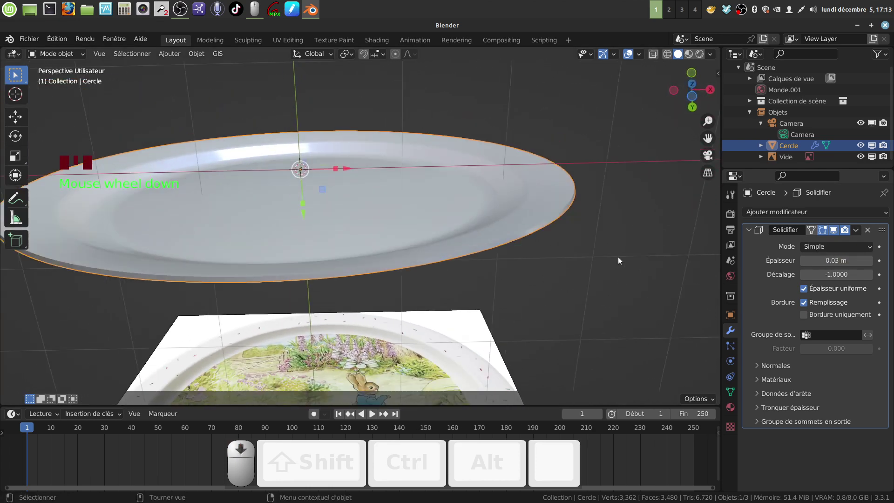
{"action": "left_click", "coordinate": [856, 230]}
{"action": "left_click", "coordinate": [825, 242]}
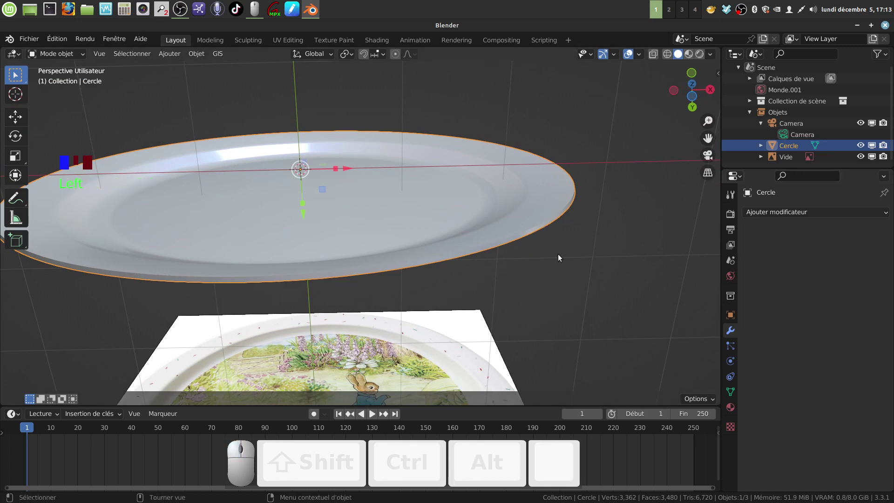
Step: Enter Edit Mode, clear the selection, and select both the upper and lower edge loops of the plate's outer rim
{"action": "middle_click_drag", "start_coordinate": [558, 253], "coordinate": [496, 254]}
{"action": "key", "text": "Tab"}
{"action": "key", "text": "a"}
{"action": "key", "text": "a"}
{"action": "scroll", "coordinate": [511, 263], "scroll_direction": "up", "scroll_amount": 3}
{"action": "scroll", "coordinate": [495, 253], "scroll_direction": "up", "scroll_amount": 1}
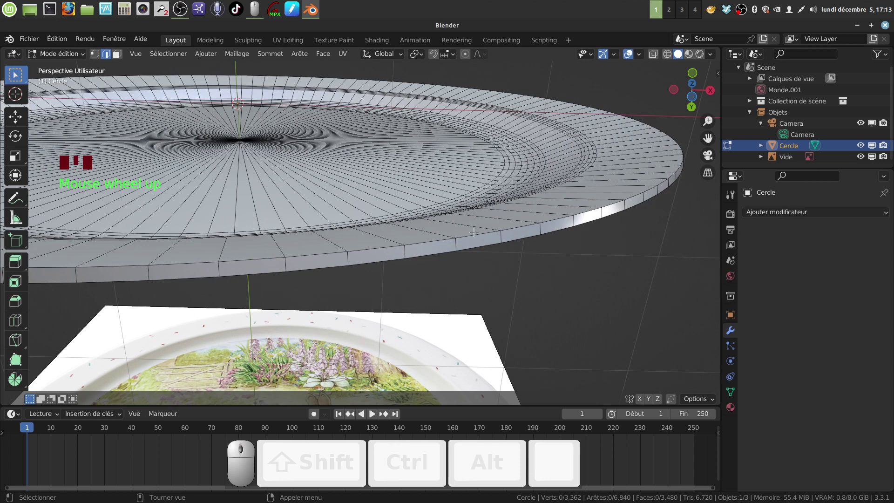
{"action": "key", "text": "alt"}
{"action": "left_click", "coordinate": [466, 237], "text": "alt"}
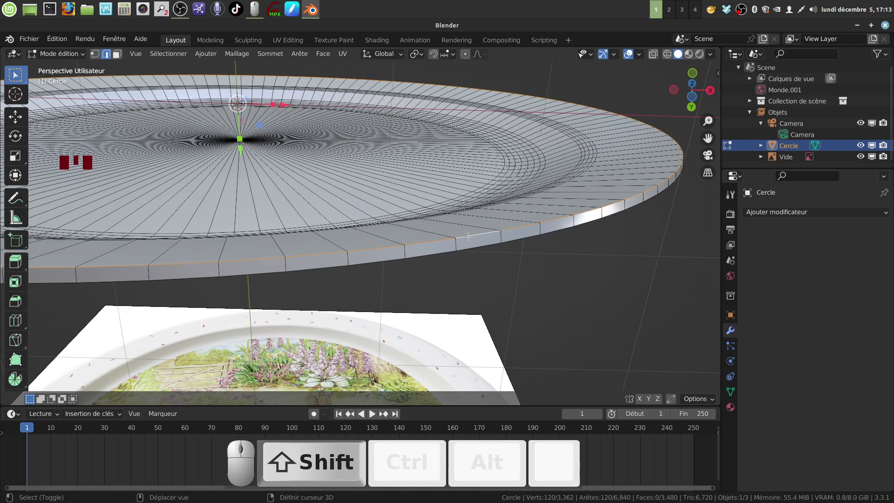
{"action": "left_click", "coordinate": [476, 247], "text": "alt+shift"}
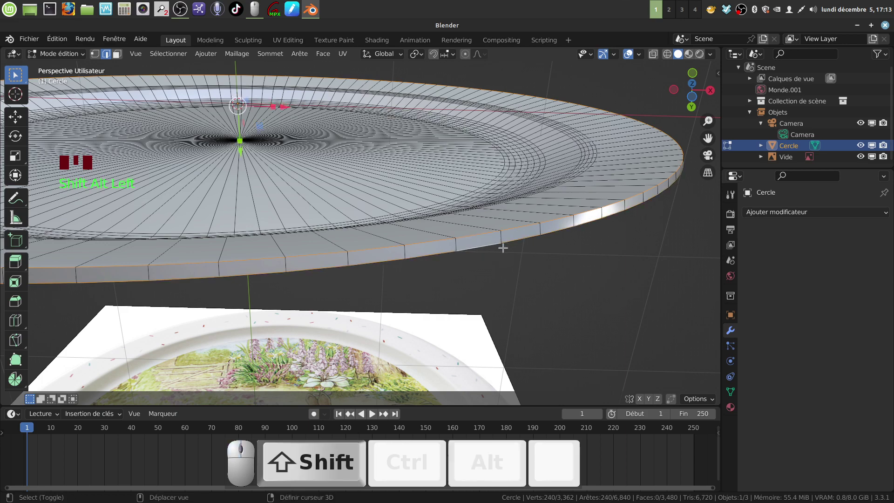
Step: Bevel the two selected outer rim edge loops about 0.012 m wide with 5 segments
{"action": "mouse_move", "coordinate": [501, 248]}
{"action": "middle_mouse_down"}
{"action": "mouse_move", "coordinate": [509, 253]}
{"action": "mouse_move", "coordinate": [499, 250]}
{"action": "middle_mouse_up"}
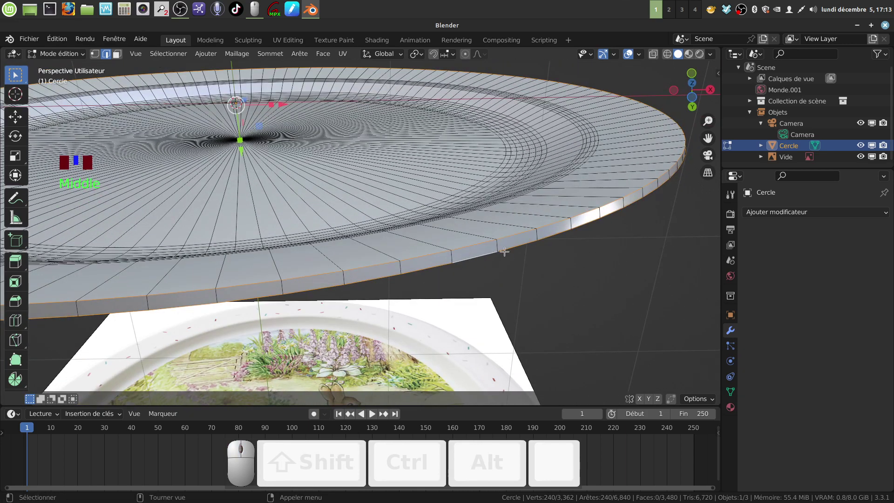
{"action": "scroll", "coordinate": [504, 252], "scroll_direction": "up", "scroll_amount": 3}
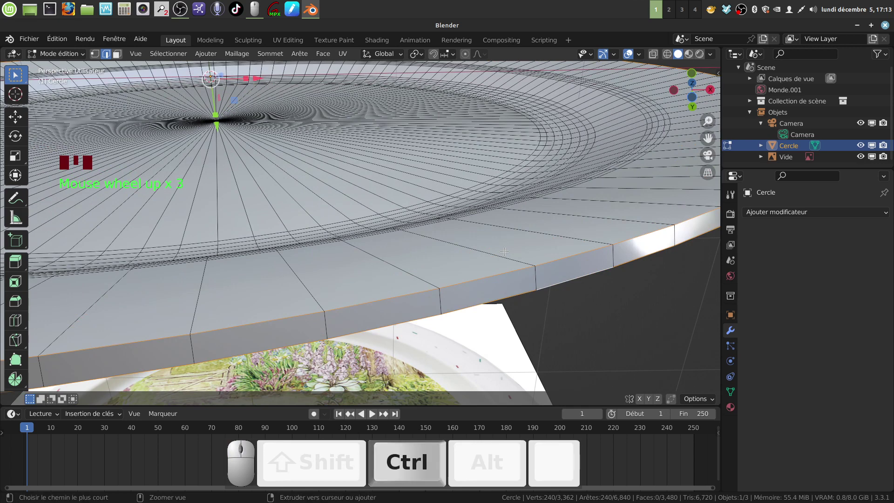
{"action": "key", "text": "ctrl+b"}
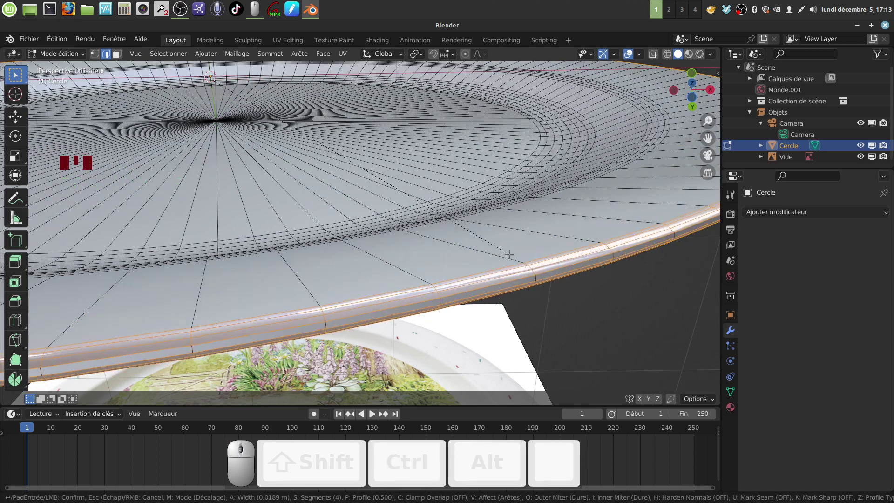
{"action": "scroll", "coordinate": [510, 254], "scroll_direction": "up", "scroll_amount": 1}
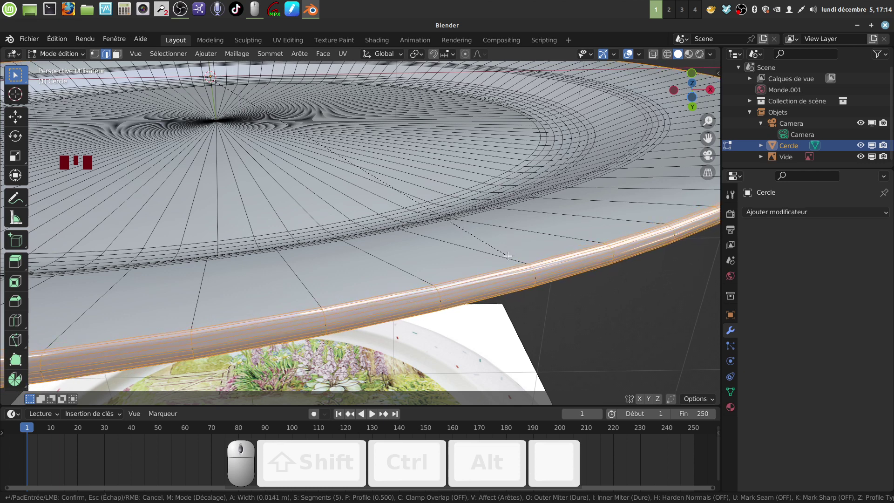
{"action": "left_click", "coordinate": [516, 277]}
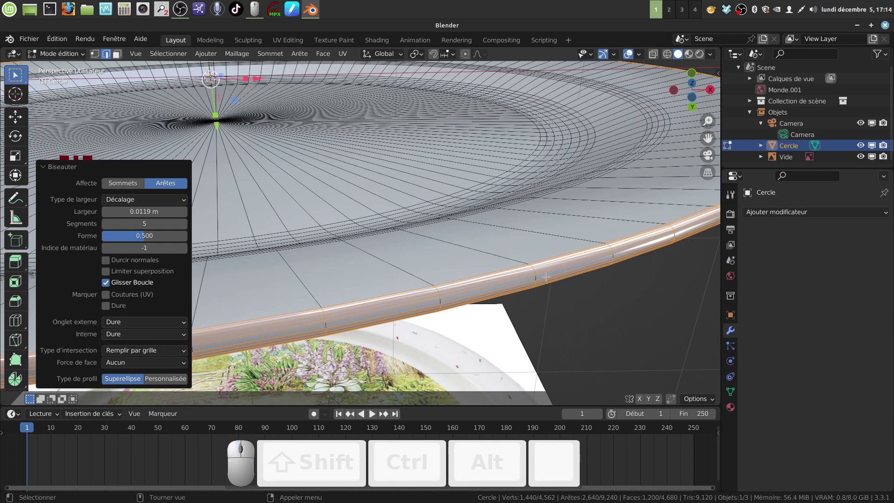
{"action": "scroll", "coordinate": [555, 291], "scroll_direction": "down", "scroll_amount": 4}
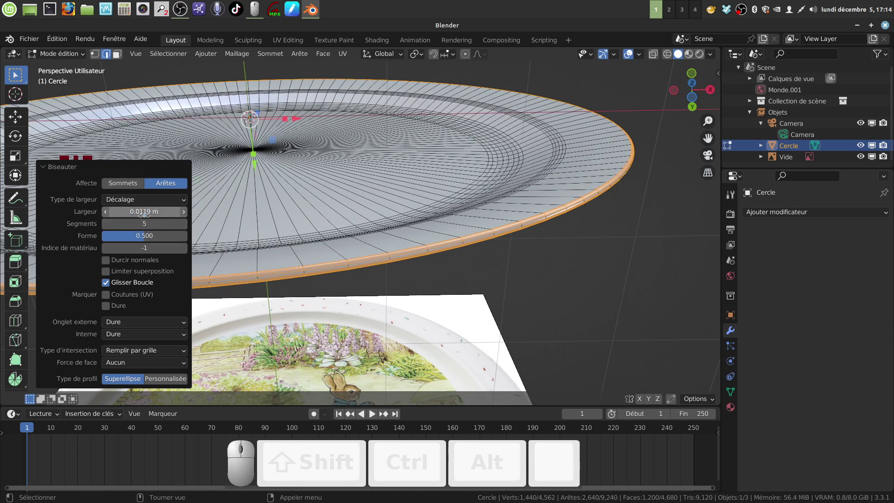
Step: Turn to the plate's underside and clear the edge selection in Edit Mode
{"action": "middle_click_drag", "start_coordinate": [495, 236], "coordinate": [435, 202]}
{"action": "scroll", "coordinate": [510, 247], "scroll_direction": "down", "scroll_amount": 3}
{"action": "key", "text": "Tab"}
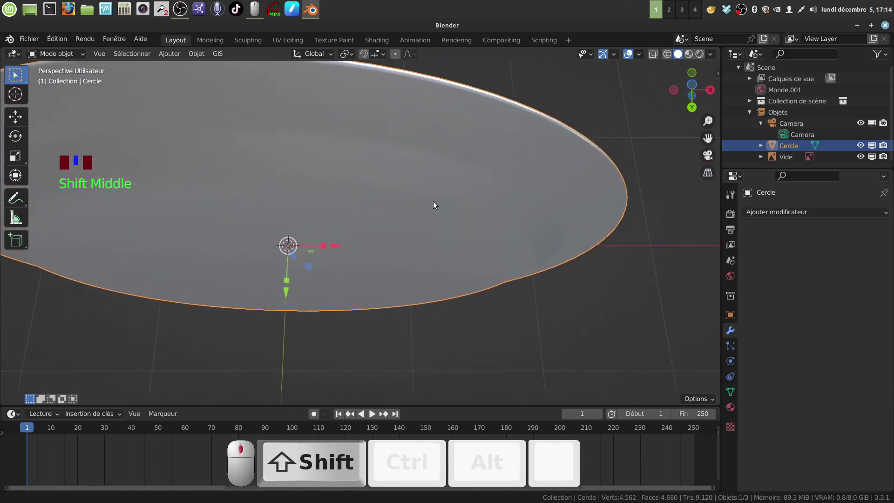
{"action": "key", "text": "Tab"}
{"action": "scroll", "coordinate": [497, 232], "scroll_direction": "up", "scroll_amount": 3}
{"action": "mouse_move", "coordinate": [496, 231]}
{"action": "middle_mouse_down"}
{"action": "mouse_move", "coordinate": [469, 205]}
{"action": "mouse_move", "coordinate": [498, 216]}
{"action": "middle_mouse_up"}
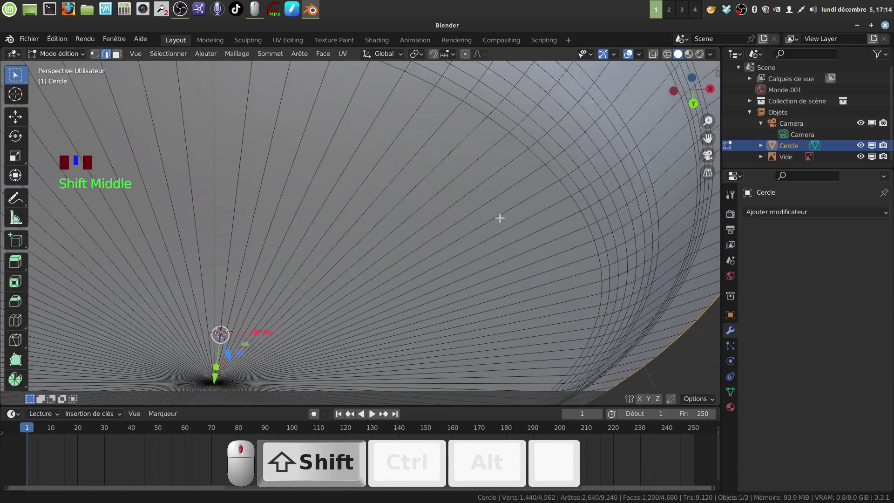
{"action": "scroll", "coordinate": [464, 272], "scroll_direction": "down", "scroll_amount": 3}
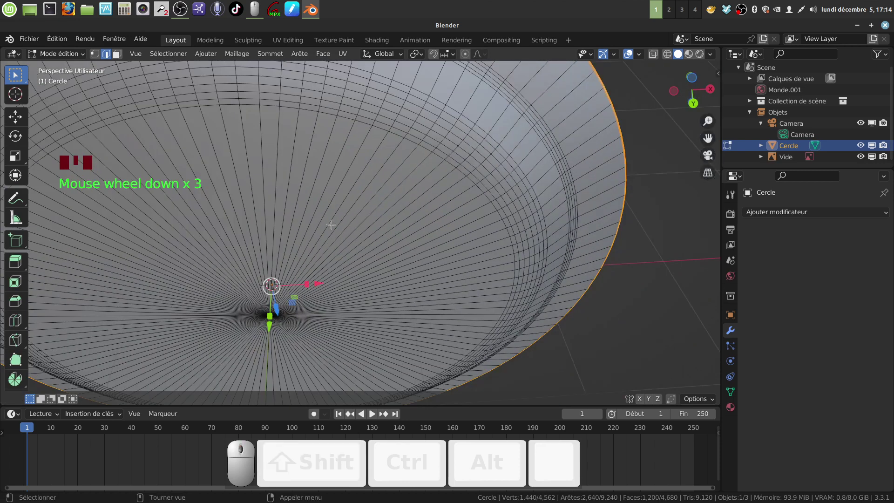
{"action": "key", "text": "a"}
{"action": "key", "text": "a"}
{"action": "key", "text": "a"}
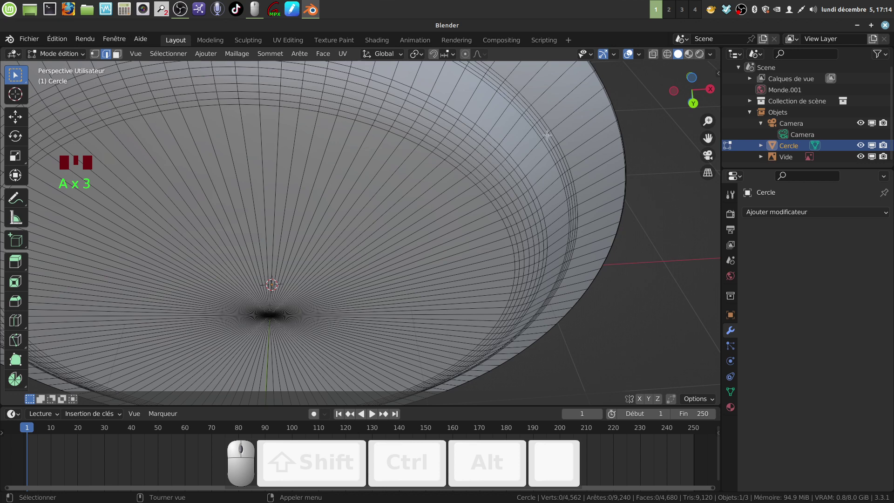
Step: Switch to face selection and circle-select all triangular faces of the flat central disc on the plate's underside
{"action": "left_click", "coordinate": [118, 56]}
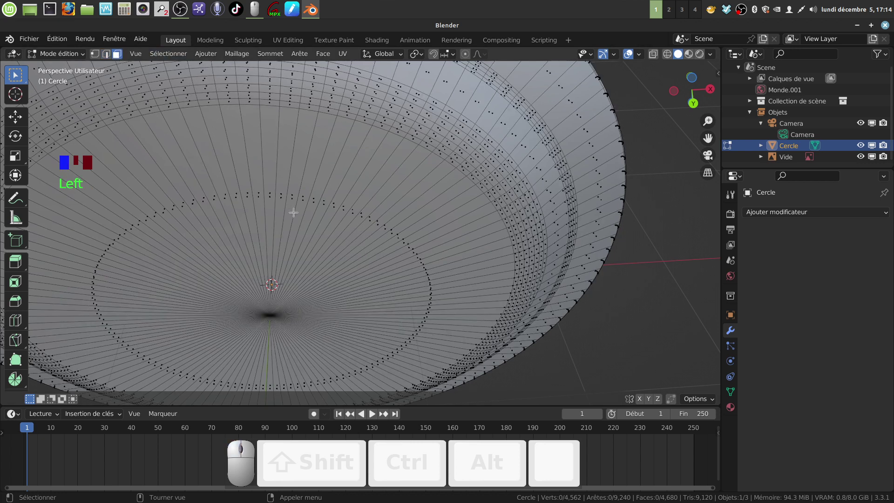
{"action": "key", "text": "c"}
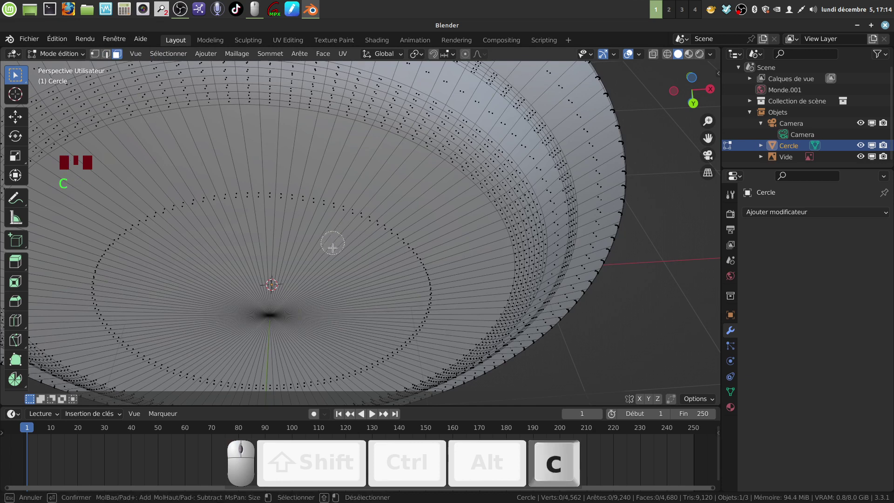
{"action": "mouse_move", "coordinate": [313, 265]}
{"action": "left_mouse_down"}
{"action": "mouse_move", "coordinate": [245, 277]}
{"action": "mouse_move", "coordinate": [163, 354]}
{"action": "mouse_move", "coordinate": [466, 307]}
{"action": "mouse_move", "coordinate": [301, 283]}
{"action": "left_mouse_up"}
{"action": "right_click", "coordinate": [294, 262]}
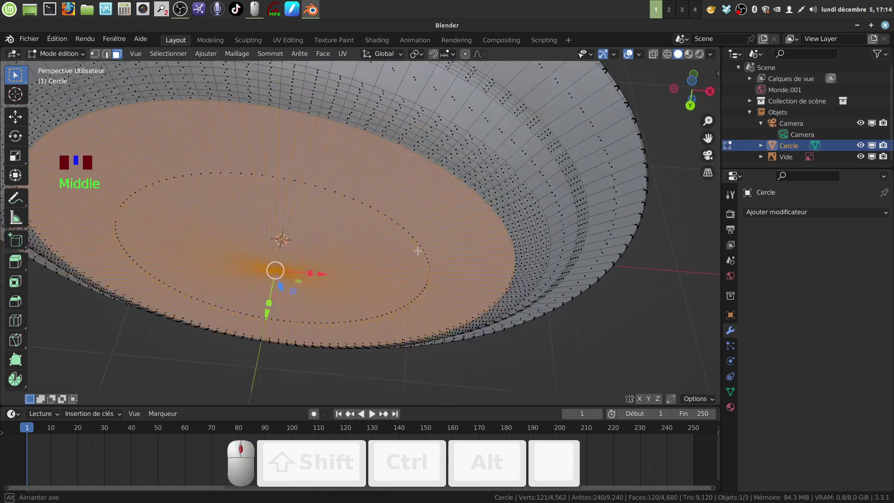
Step: Inset the selected central disc faces on the underside by about 0.058 m
{"action": "middle_click_drag", "start_coordinate": [415, 219], "coordinate": [409, 256]}
{"action": "middle_click_drag", "start_coordinate": [410, 256], "coordinate": [488, 265]}
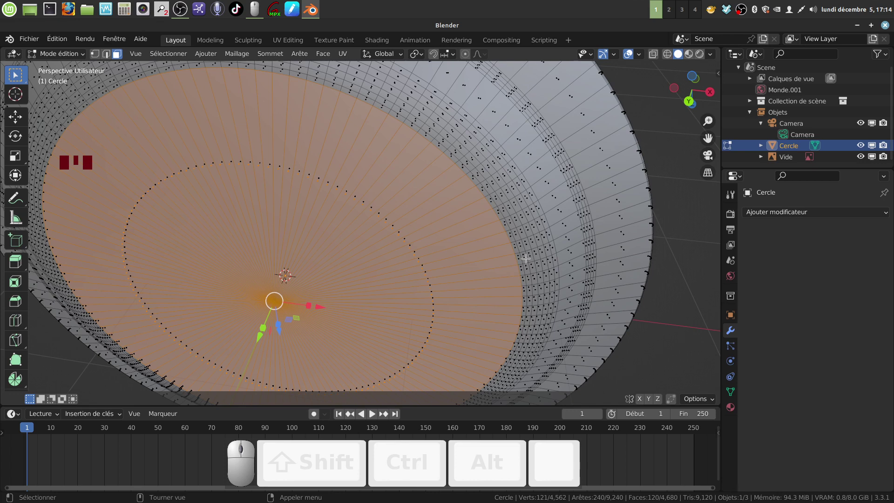
{"action": "key", "text": "i"}
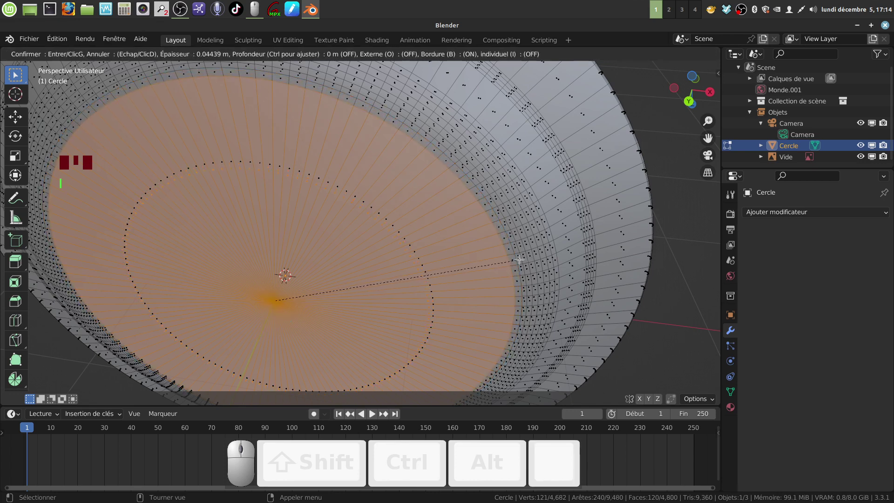
{"action": "left_click", "coordinate": [518, 260]}
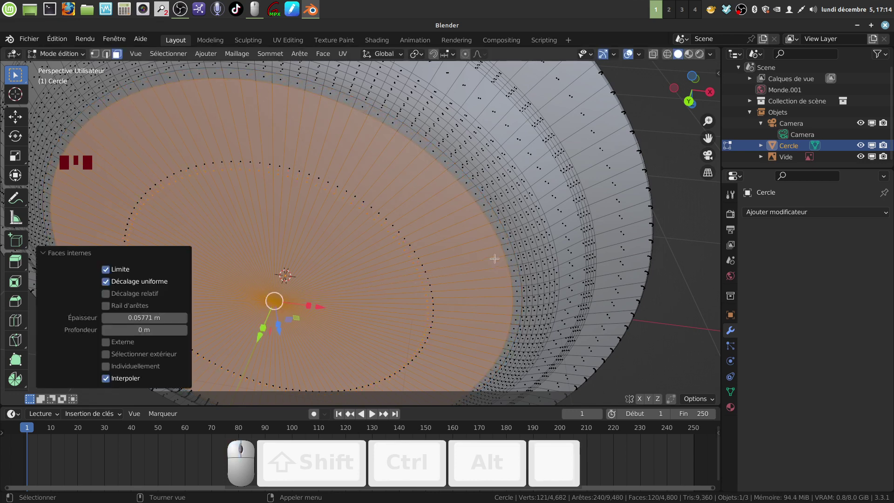
Step: Select only the narrow ring of faces between the inset disc and the underside's curved wall
{"action": "middle_click_drag", "start_coordinate": [489, 251], "coordinate": [442, 214], "text": "shift"}
{"action": "scroll", "coordinate": [447, 214], "scroll_direction": "up", "scroll_amount": 4}
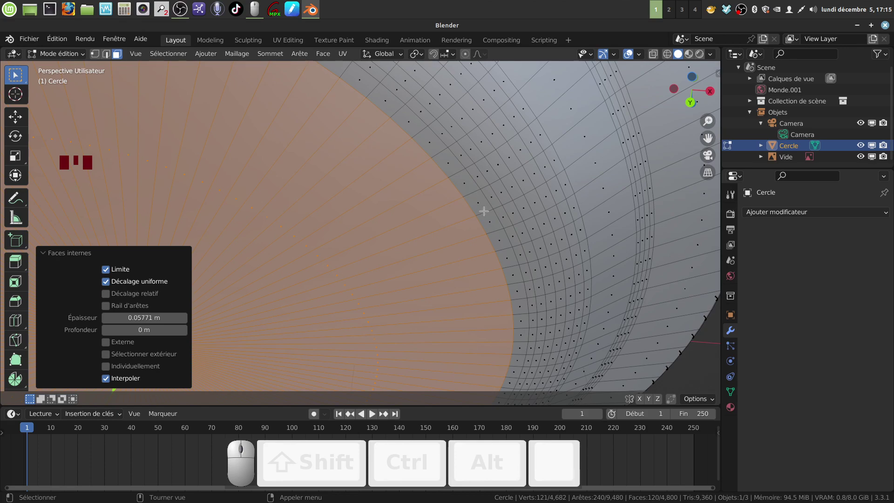
{"action": "left_click", "coordinate": [485, 212], "text": "alt"}
{"action": "scroll", "coordinate": [466, 239], "scroll_direction": "down", "scroll_amount": 5}
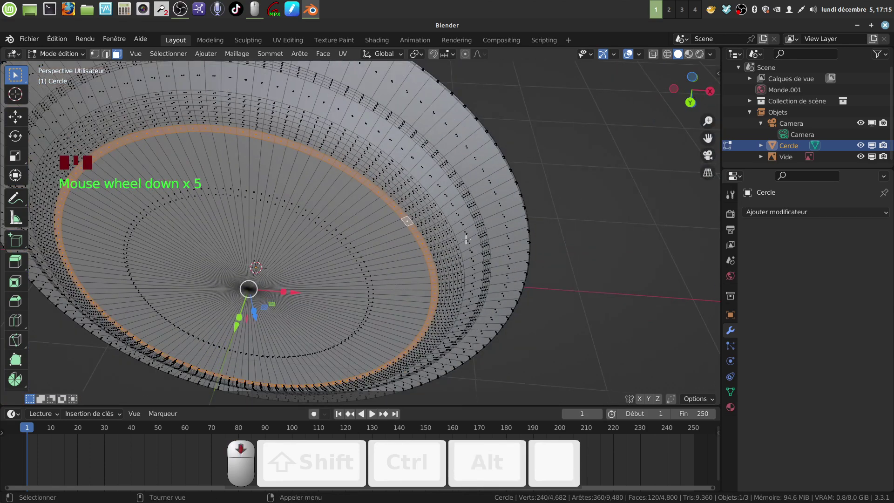
{"action": "middle_click_drag", "start_coordinate": [465, 240], "coordinate": [345, 238]}
{"action": "scroll", "coordinate": [403, 244], "scroll_direction": "up", "scroll_amount": 3}
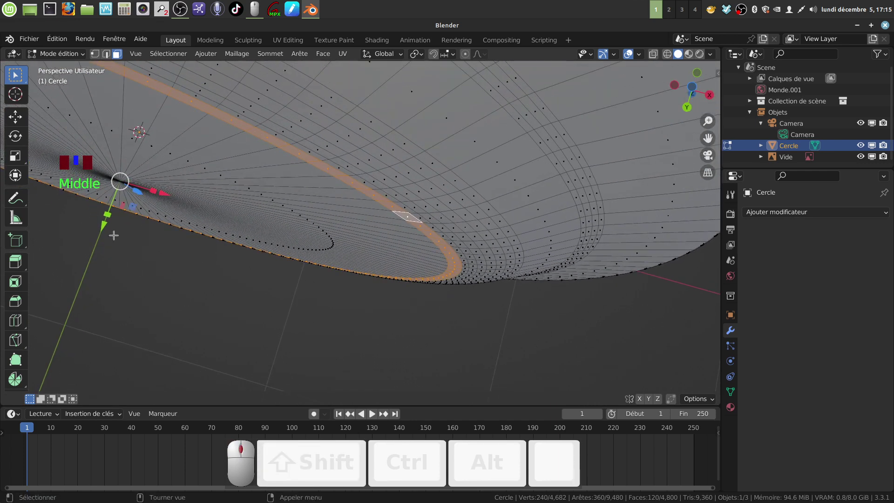
Step: Extrude the selected ring of faces on the plate's underside about 0.0126 m along the global Y axis
{"action": "middle_click_drag", "start_coordinate": [128, 232], "coordinate": [335, 241], "text": "shift"}
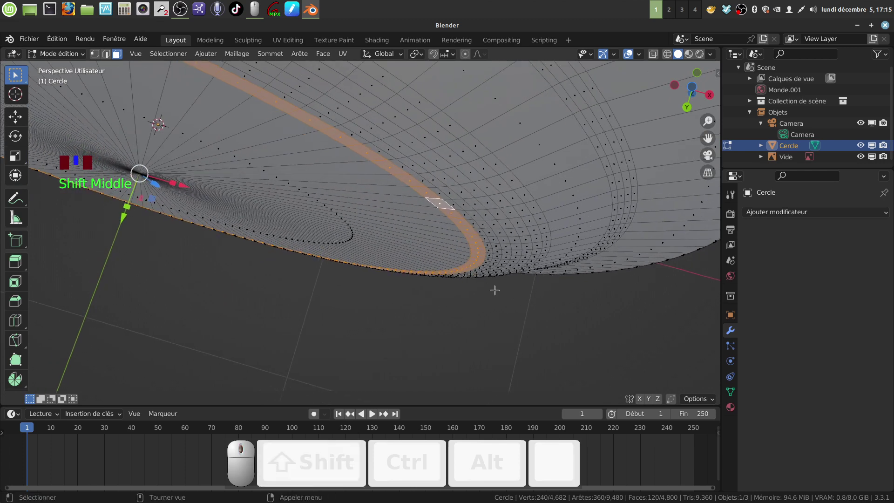
{"action": "key", "text": "e"}
{"action": "key", "text": "y"}
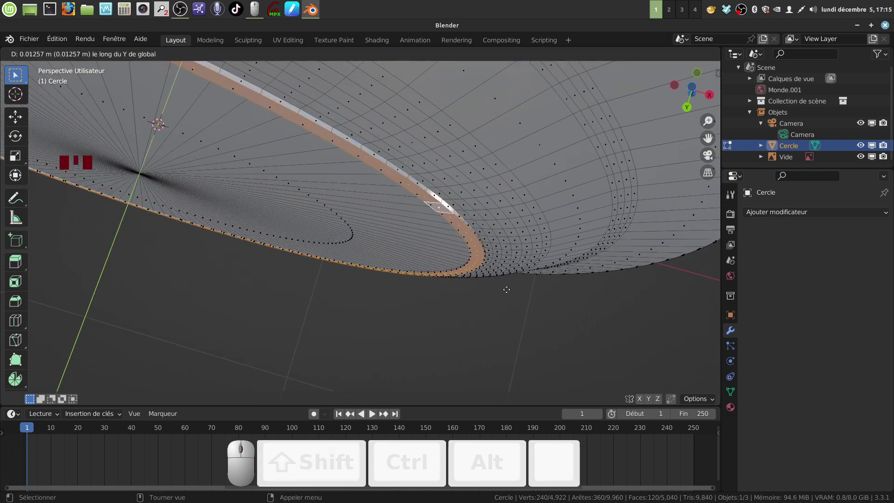
{"action": "left_click", "coordinate": [506, 289]}
Step: Set the transform pivot point to Barycentre and switch to edge selection
{"action": "middle_click_drag", "start_coordinate": [505, 287], "coordinate": [459, 283], "text": "shift"}
{"action": "scroll", "coordinate": [470, 300], "scroll_direction": "up", "scroll_amount": 2}
{"action": "middle_click_drag", "start_coordinate": [454, 266], "coordinate": [448, 271], "text": "shift"}
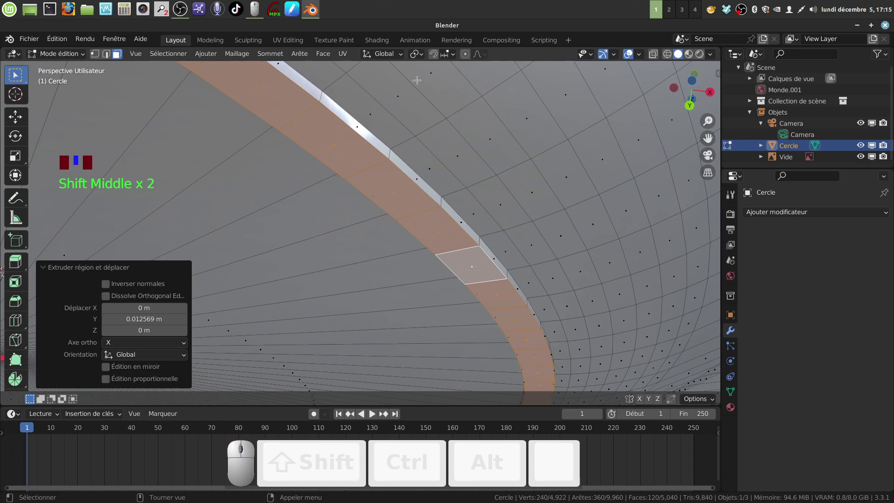
{"action": "left_click", "coordinate": [416, 54]}
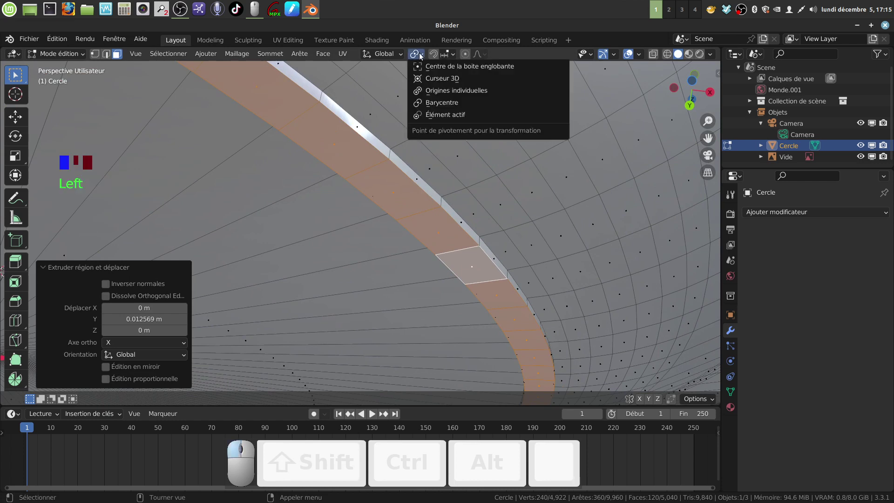
{"action": "left_click", "coordinate": [451, 102]}
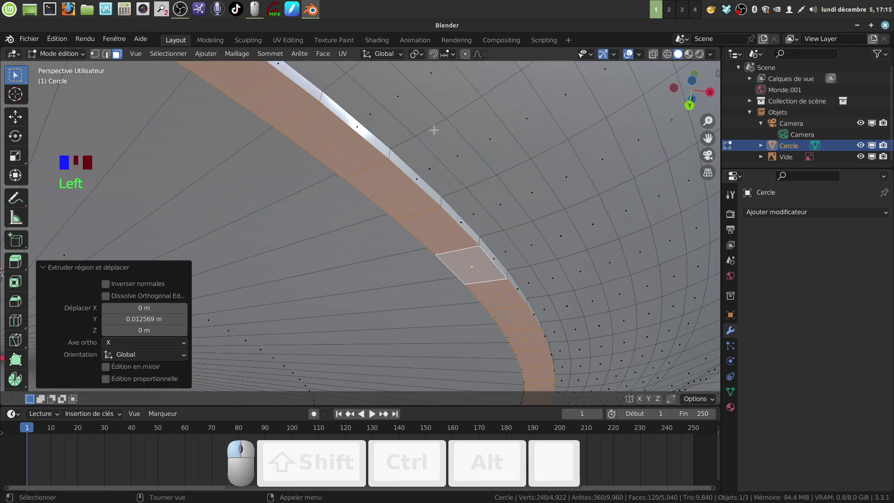
{"action": "left_click", "coordinate": [107, 54]}
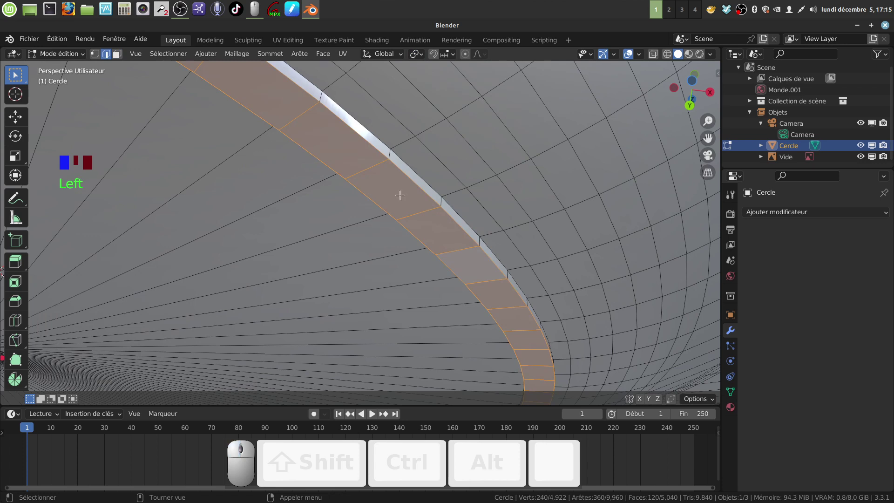
Step: Select the inner edge loop of the extruded foot ring's raised face and scale it to about 1.009
{"action": "key", "text": "alt"}
{"action": "left_click", "coordinate": [377, 200], "text": "alt"}
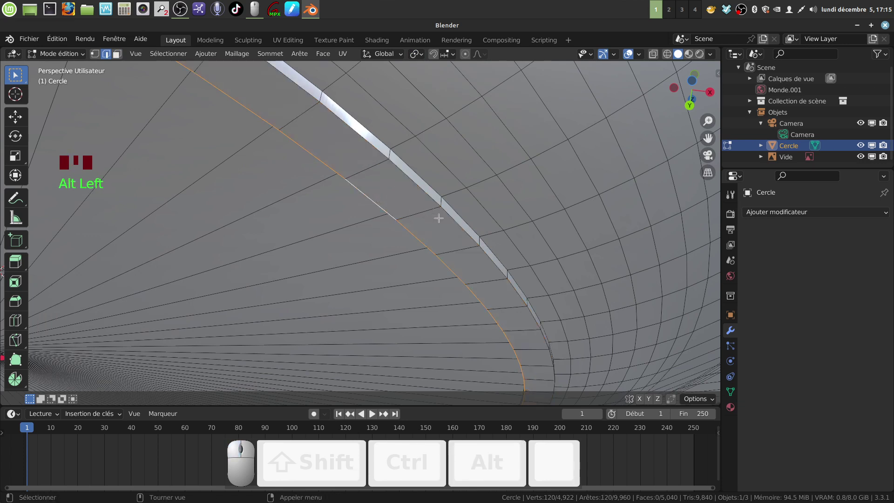
{"action": "key", "text": "s"}
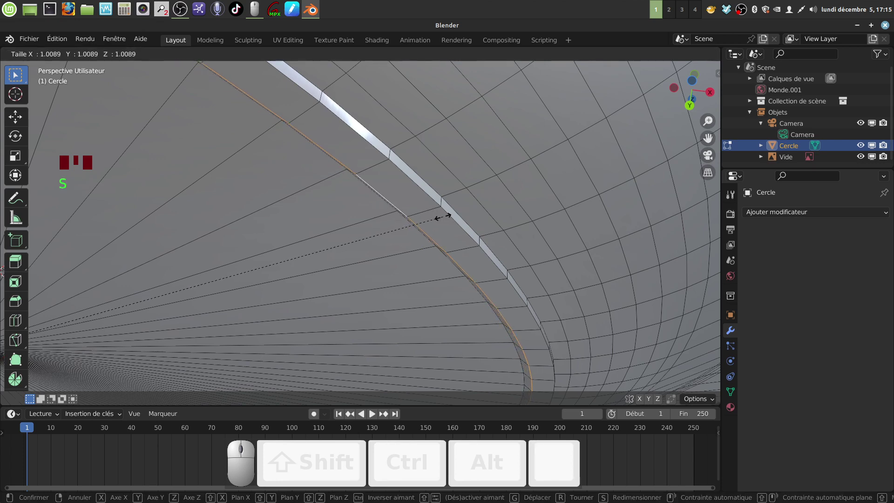
{"action": "left_click", "coordinate": [442, 217]}
Step: Select the outer edge loop of the foot ring's raised face and scale it to about 0.995
{"action": "mouse_move", "coordinate": [399, 197]}
{"action": "middle_mouse_down"}
{"action": "mouse_move", "coordinate": [437, 188]}
{"action": "mouse_move", "coordinate": [415, 203]}
{"action": "middle_mouse_up"}
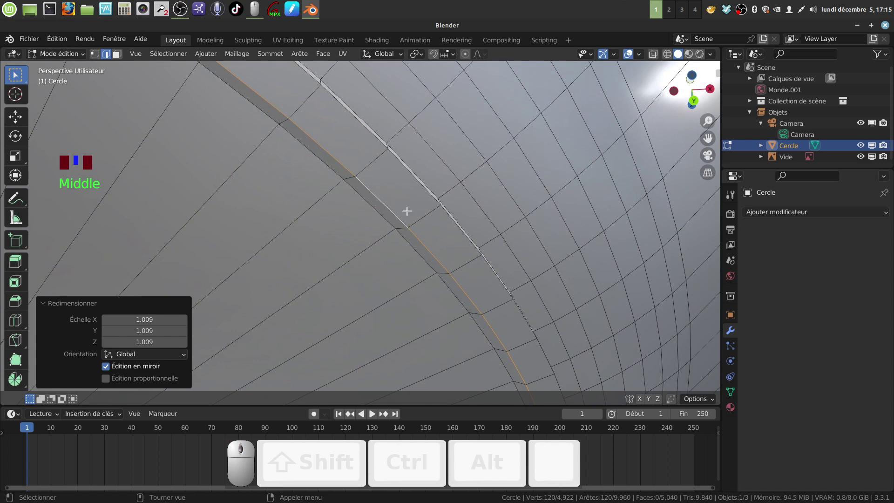
{"action": "left_click", "coordinate": [422, 189], "text": "alt"}
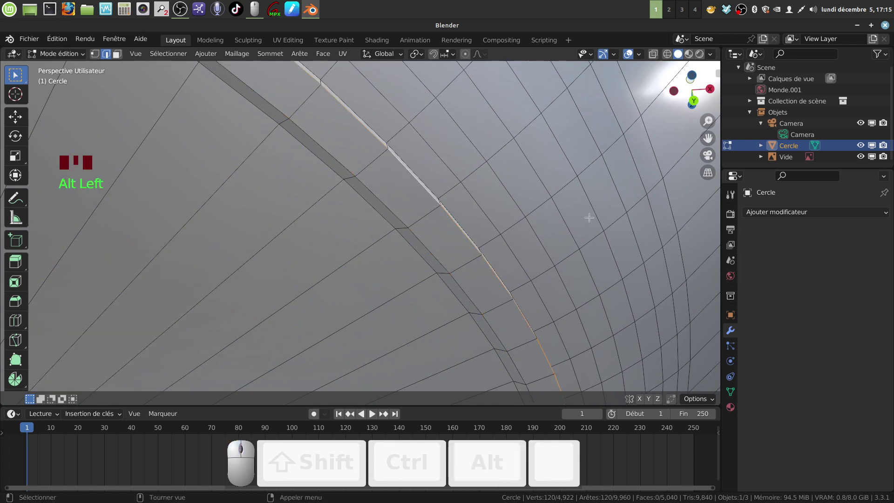
{"action": "key", "text": "s"}
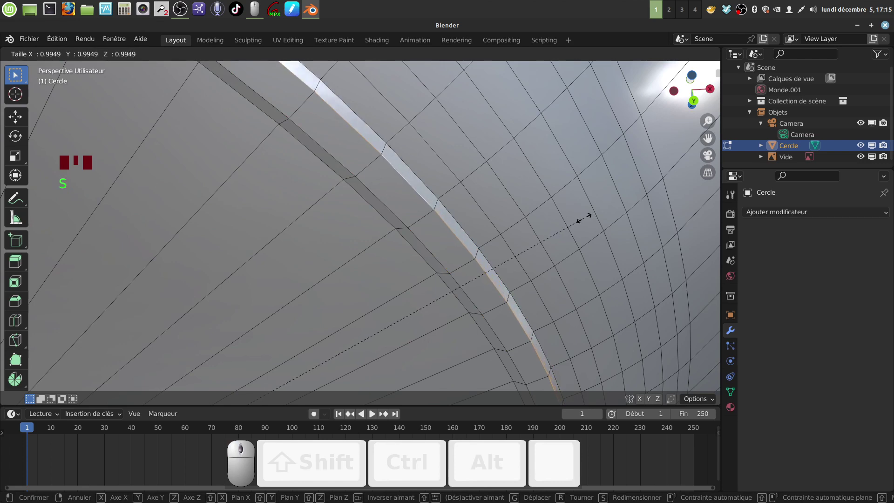
{"action": "left_click", "coordinate": [584, 218]}
Step: Bevel the foot ring's four raised and base edge loops with a width of about 0.00529 m and 3 segments
{"action": "middle_click_drag", "start_coordinate": [539, 219], "coordinate": [441, 229]}
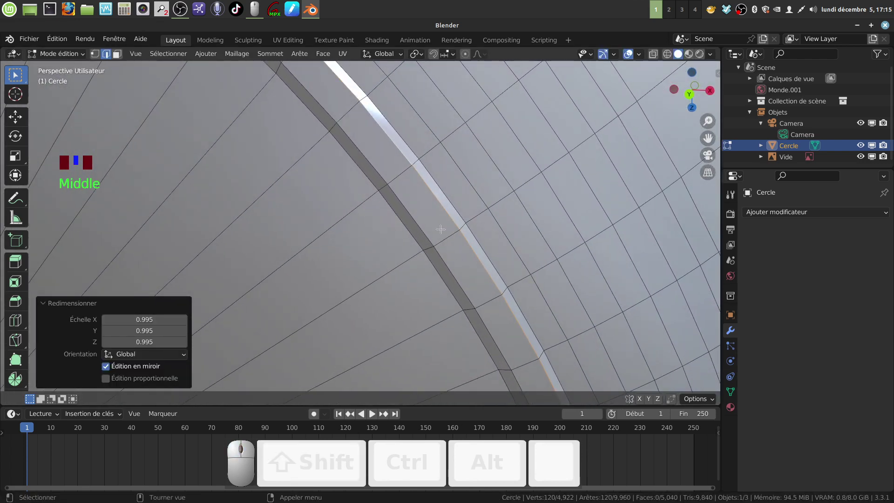
{"action": "left_click", "coordinate": [454, 208], "text": "alt+shift"}
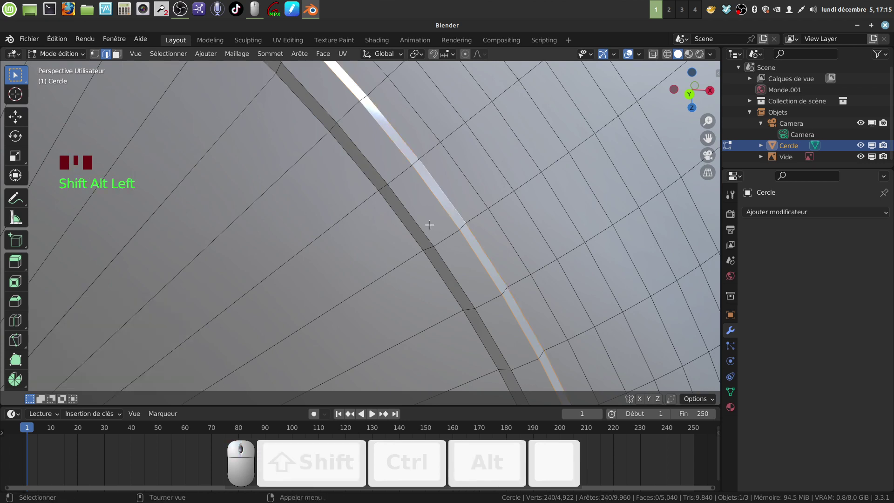
{"action": "left_click", "coordinate": [406, 232], "text": "alt+shift"}
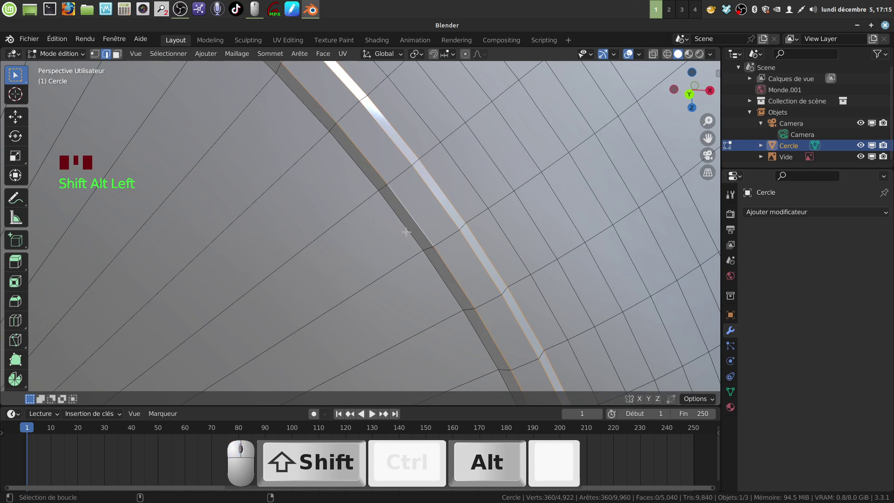
{"action": "left_click", "coordinate": [406, 232], "text": "alt+shift"}
{"action": "middle_click_drag", "start_coordinate": [406, 232], "coordinate": [469, 203]}
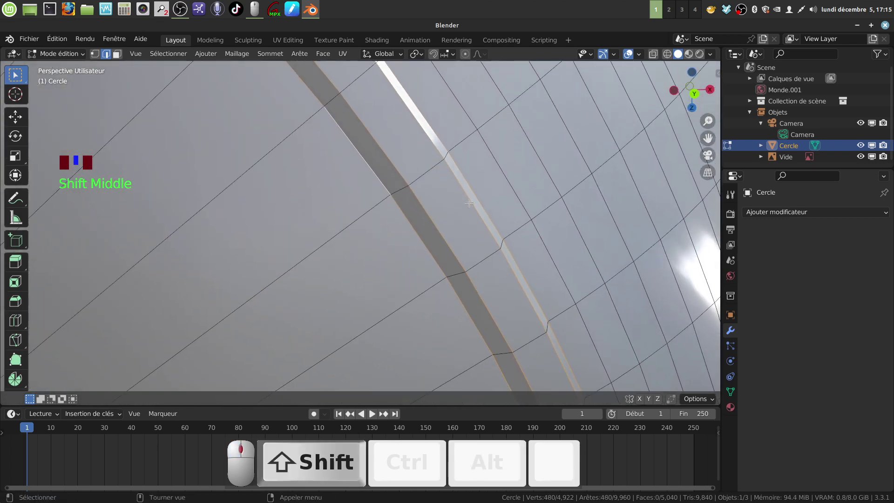
{"action": "key", "text": "ctrl+b"}
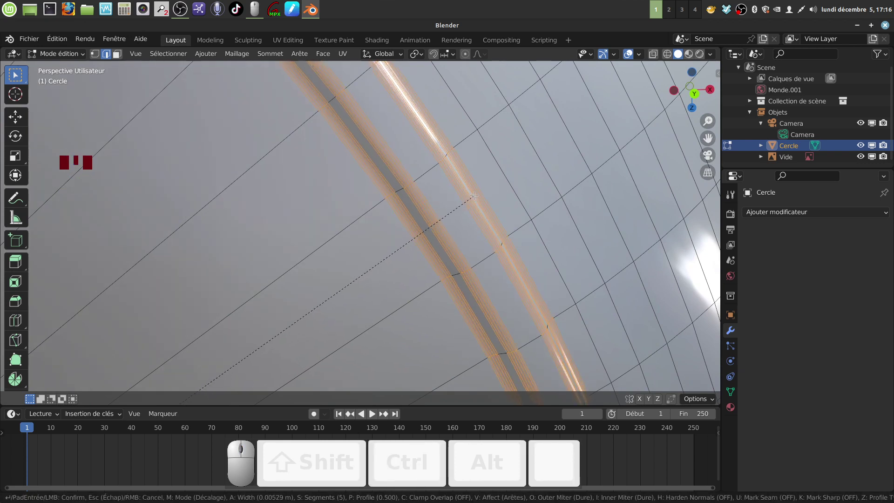
{"action": "scroll", "coordinate": [473, 196], "scroll_direction": "down", "scroll_amount": 2}
{"action": "left_click", "coordinate": [474, 196]}
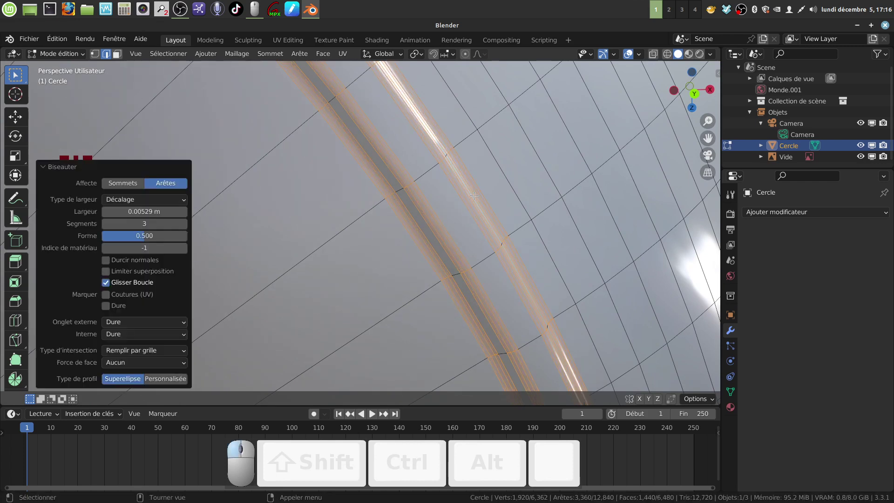
Step: Return to Object Mode and delete the pierre lapin reference image empty from the scene
{"action": "mouse_move", "coordinate": [473, 196]}
{"action": "middle_mouse_down"}
{"action": "mouse_move", "coordinate": [435, 226]}
{"action": "mouse_move", "coordinate": [474, 213]}
{"action": "middle_mouse_up"}
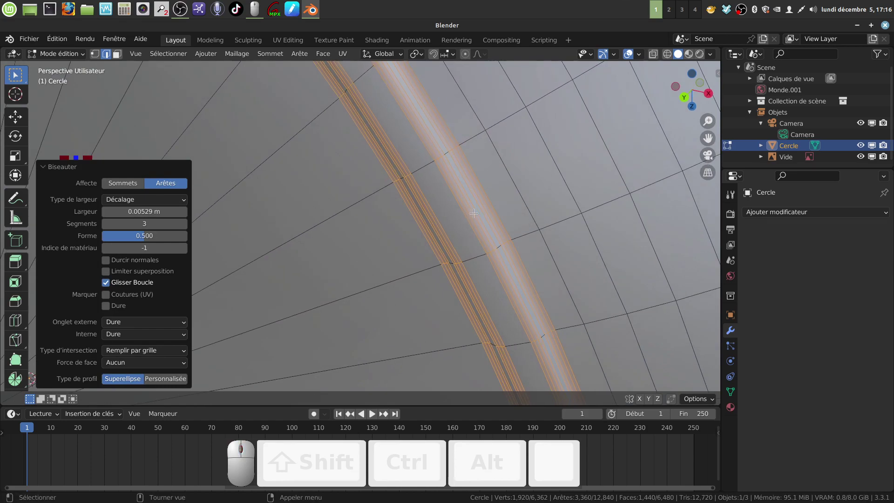
{"action": "scroll", "coordinate": [479, 205], "scroll_direction": "down", "scroll_amount": 10}
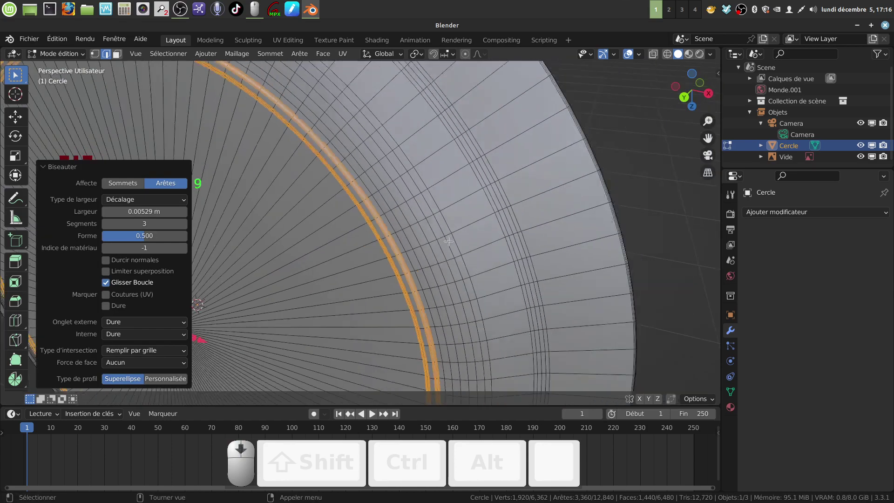
{"action": "middle_click_drag", "start_coordinate": [466, 261], "coordinate": [404, 281]}
{"action": "key", "text": "Tab"}
{"action": "scroll", "coordinate": [412, 306], "scroll_direction": "down", "scroll_amount": 3}
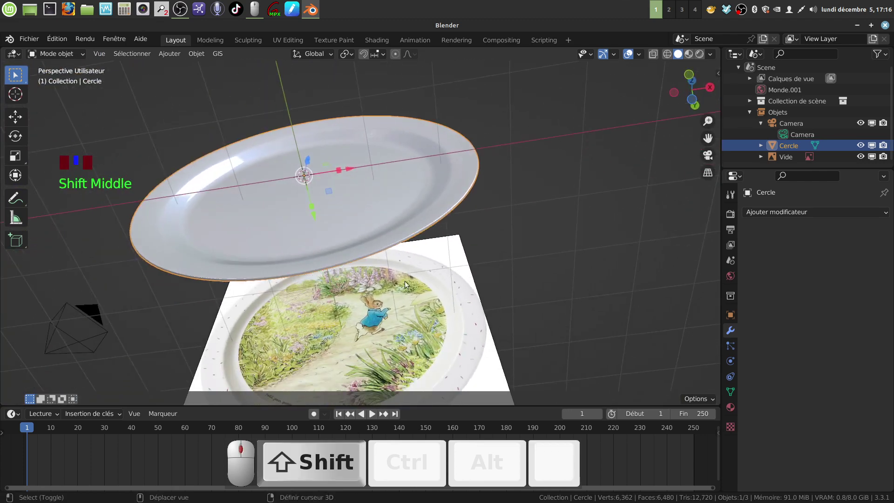
{"action": "left_click", "coordinate": [457, 302]}
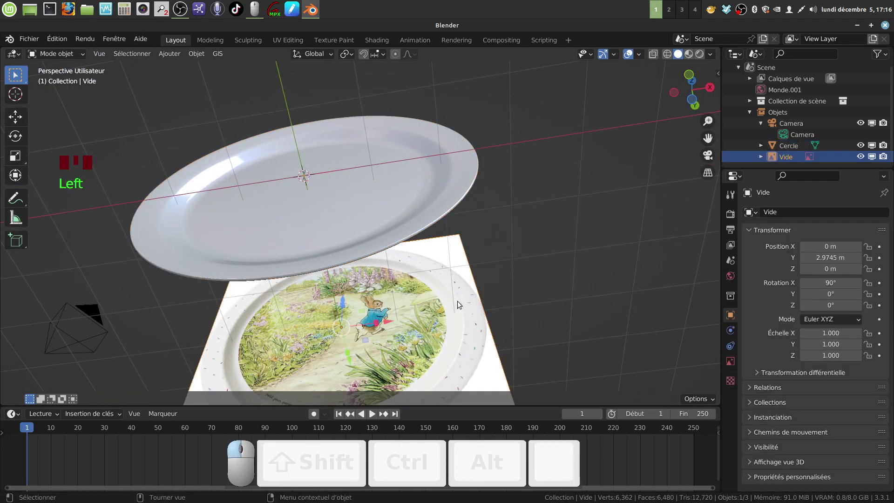
{"action": "key", "text": "x"}
{"action": "left_click", "coordinate": [546, 273]}
Step: Select the plate and create a new material for it
{"action": "mouse_move", "coordinate": [482, 276]}
{"action": "middle_mouse_down"}
{"action": "mouse_move", "coordinate": [483, 303]}
{"action": "mouse_move", "coordinate": [489, 279]}
{"action": "middle_mouse_up"}
{"action": "scroll", "coordinate": [325, 288], "scroll_direction": "down", "scroll_amount": 3}
{"action": "scroll", "coordinate": [398, 297], "scroll_direction": "up", "scroll_amount": 3}
{"action": "middle_click_drag", "start_coordinate": [397, 297], "coordinate": [369, 277]}
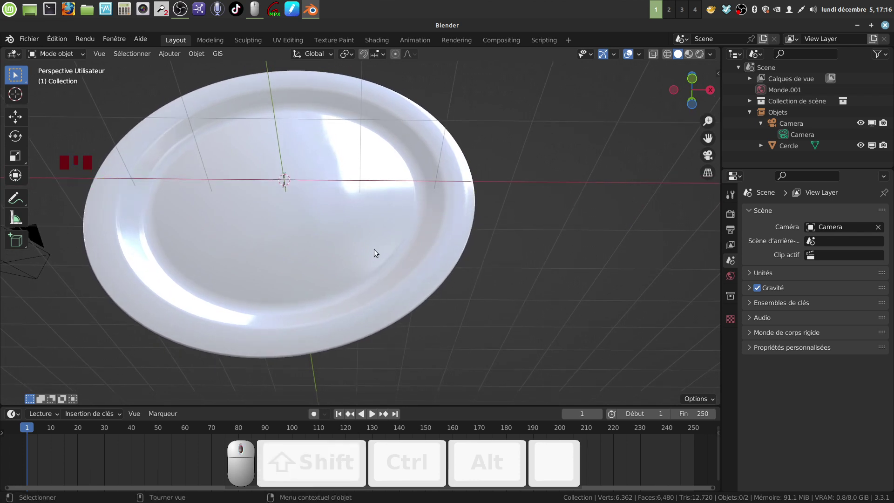
{"action": "left_click", "coordinate": [415, 253]}
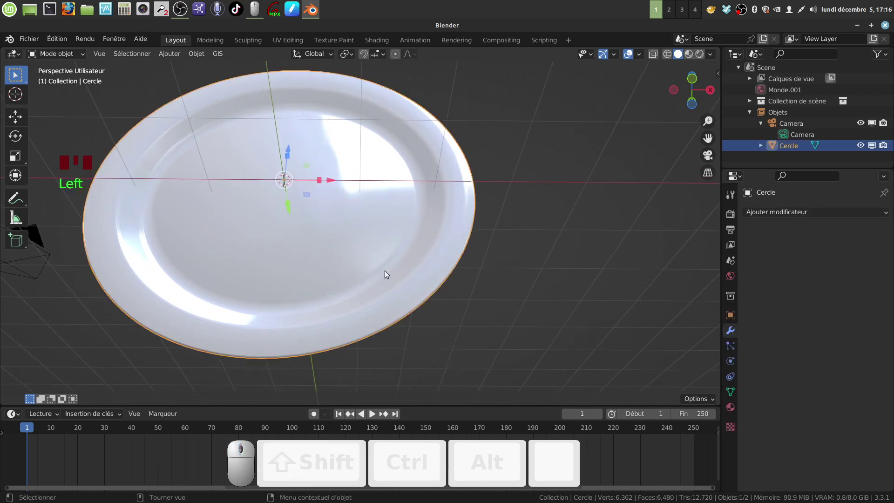
{"action": "left_click", "coordinate": [886, 213]}
{"action": "left_click", "coordinate": [730, 407]}
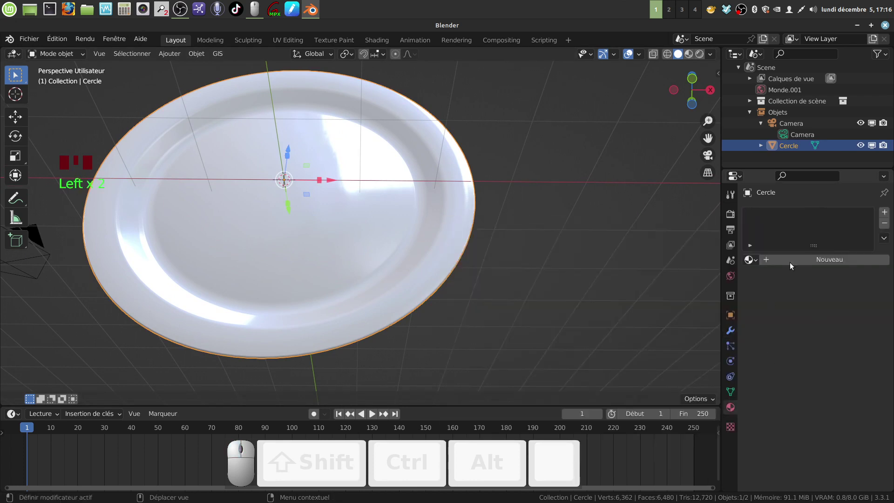
{"action": "left_click", "coordinate": [790, 261]}
Step: Check the new material's base colour and set its roughness to about 0.337
{"action": "scroll", "coordinate": [835, 339], "scroll_direction": "down", "scroll_amount": 2}
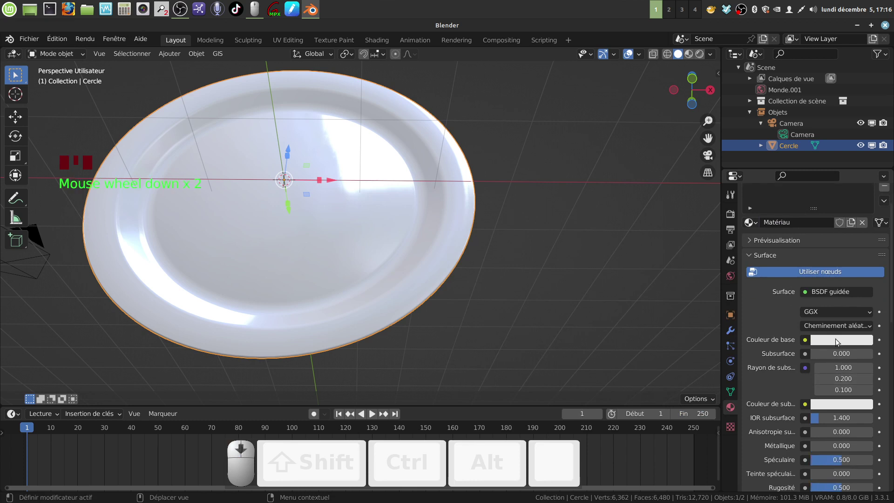
{"action": "left_click", "coordinate": [826, 339]}
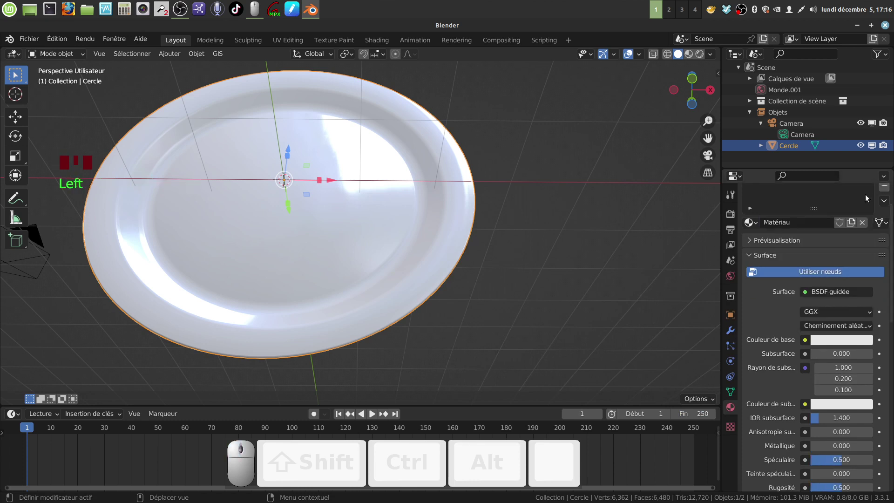
{"action": "left_click", "coordinate": [837, 338]}
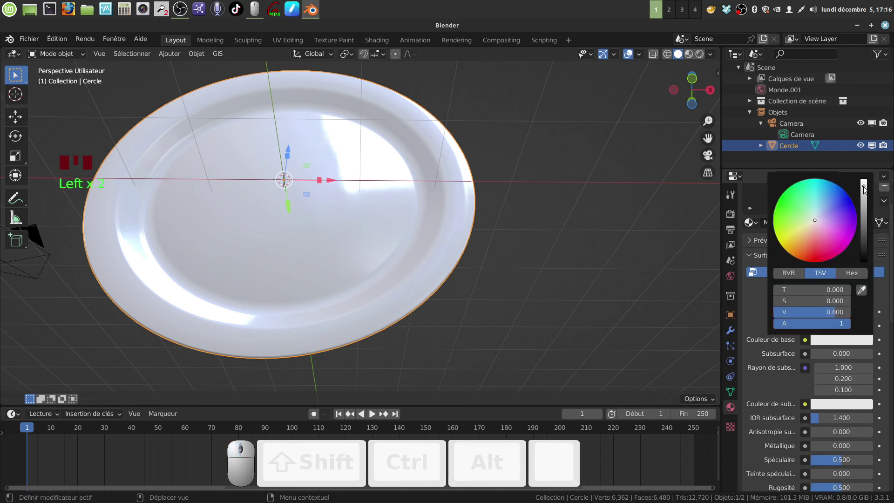
{"action": "scroll", "coordinate": [798, 402], "scroll_direction": "down", "scroll_amount": 4}
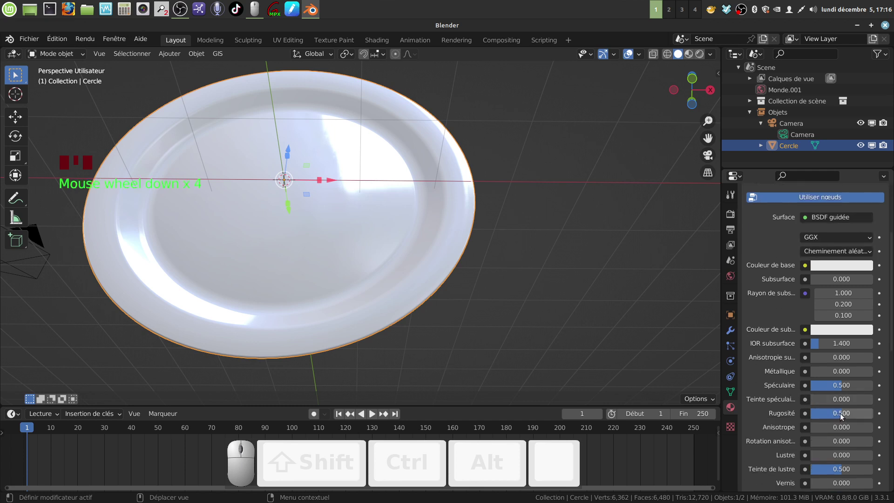
{"action": "left_click", "coordinate": [842, 414]}
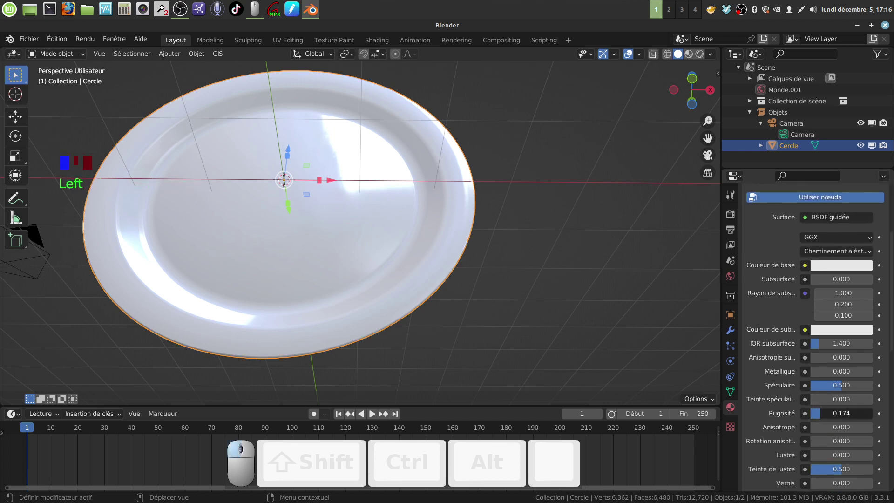
{"action": "left_click_drag", "start_coordinate": [841, 414], "coordinate": [840, 414]}
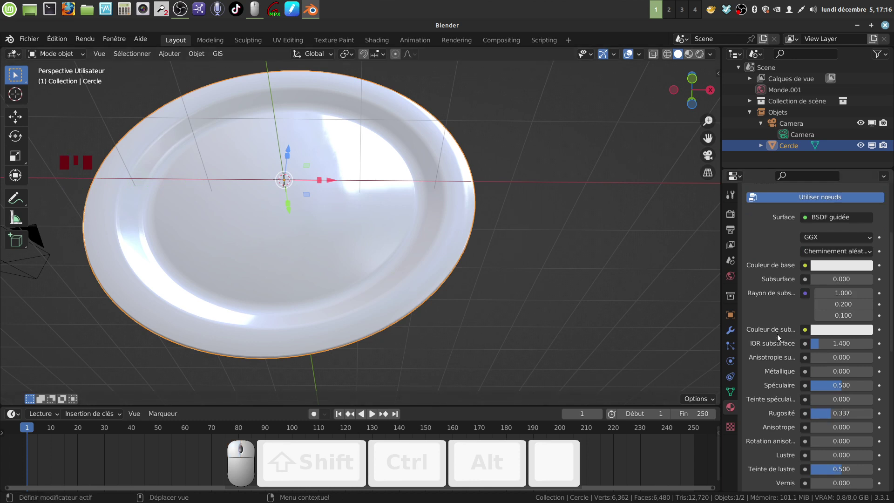
Step: Rename the plate's material as gré
{"action": "scroll", "coordinate": [819, 278], "scroll_direction": "up", "scroll_amount": 4}
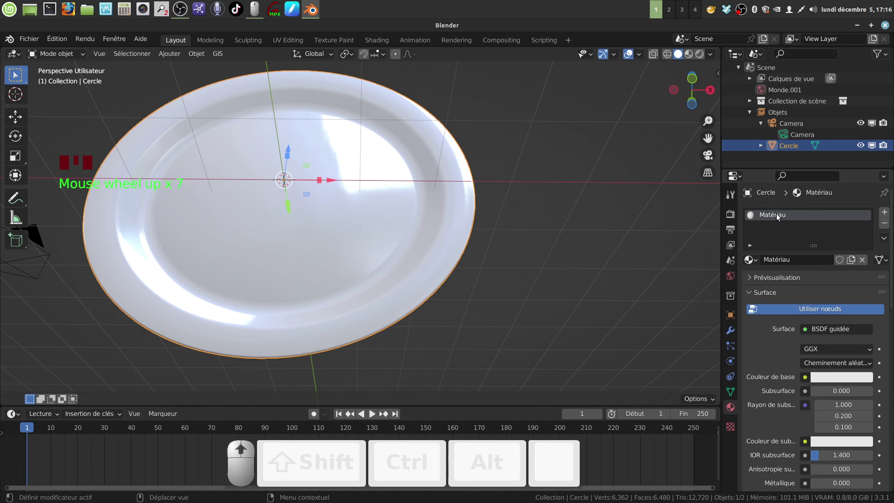
{"action": "left_click", "coordinate": [789, 261]}
{"action": "left_click", "coordinate": [786, 259]}
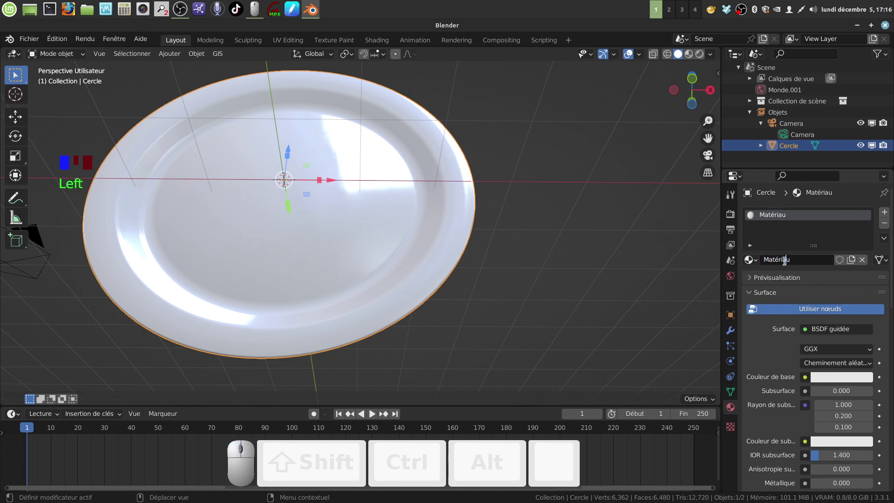
{"action": "key", "text": "BackSpace"}
{"action": "key", "text": "BackSpace"}
{"action": "key", "text": "BackSpace"}
{"action": "key", "text": "BackSpace"}
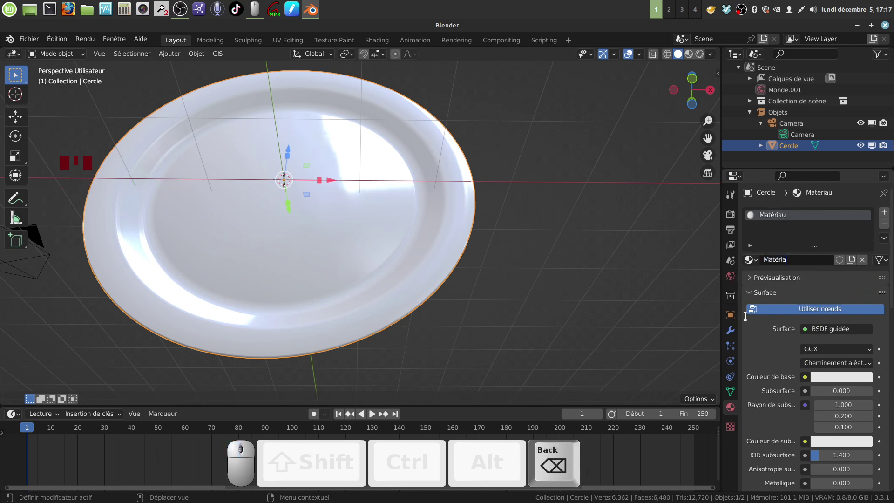
{"action": "key", "text": "BackSpace"}
{"action": "key", "text": "BackSpace"}
{"action": "type", "text": "gré"}
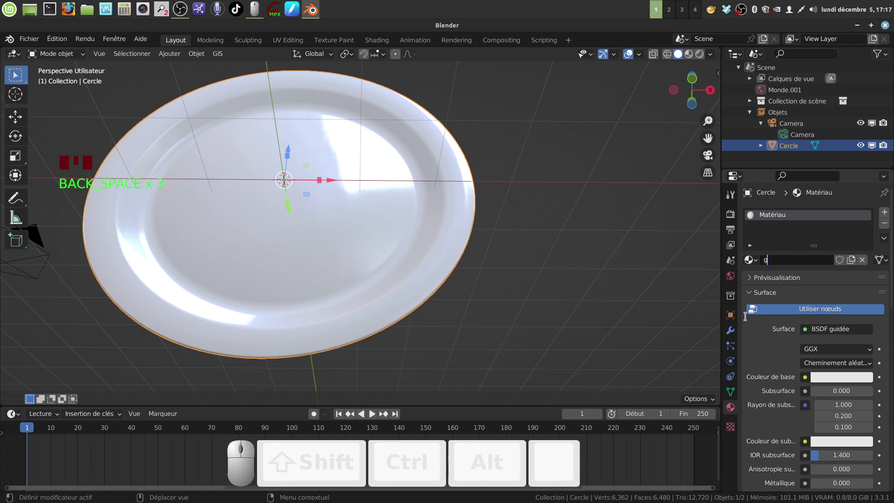
{"action": "left_click", "coordinate": [623, 241]}
{"action": "middle_click_drag", "start_coordinate": [466, 240], "coordinate": [407, 208]}
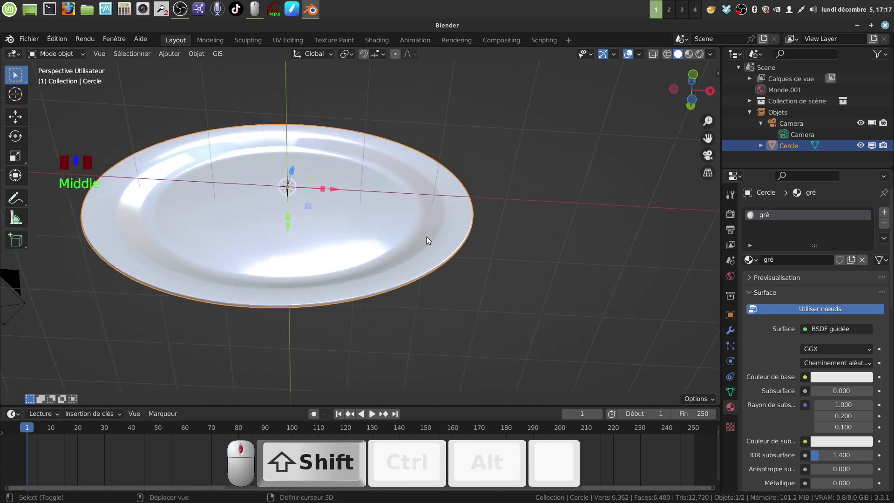
{"action": "middle_click_drag", "start_coordinate": [427, 238], "coordinate": [445, 234]}
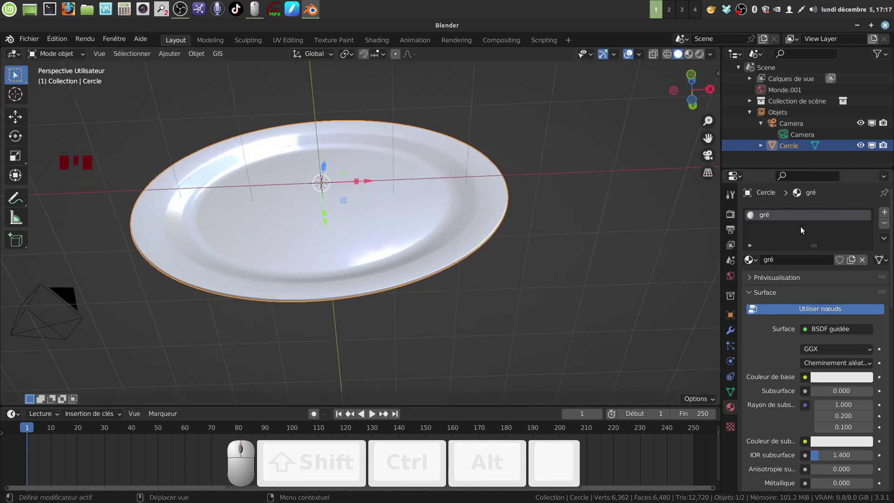
{"action": "middle_click_drag", "start_coordinate": [503, 293], "coordinate": [529, 283]}
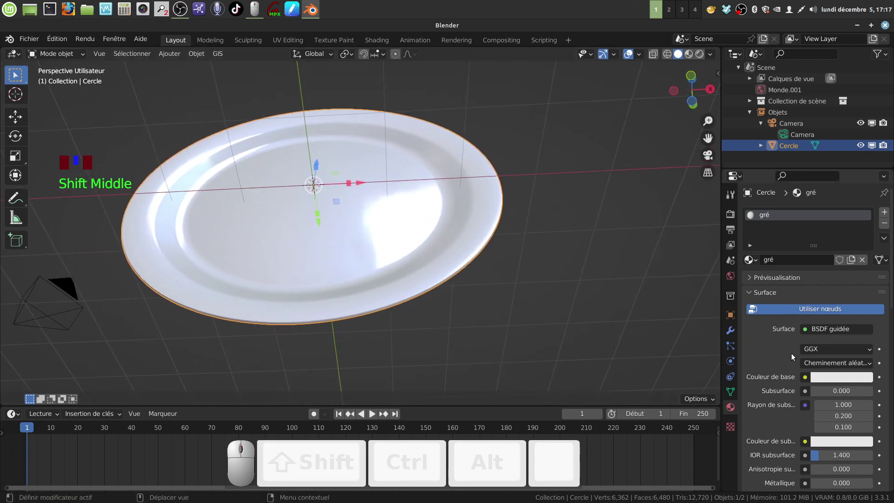
{"action": "scroll", "coordinate": [527, 337], "scroll_direction": "down", "scroll_amount": 2}
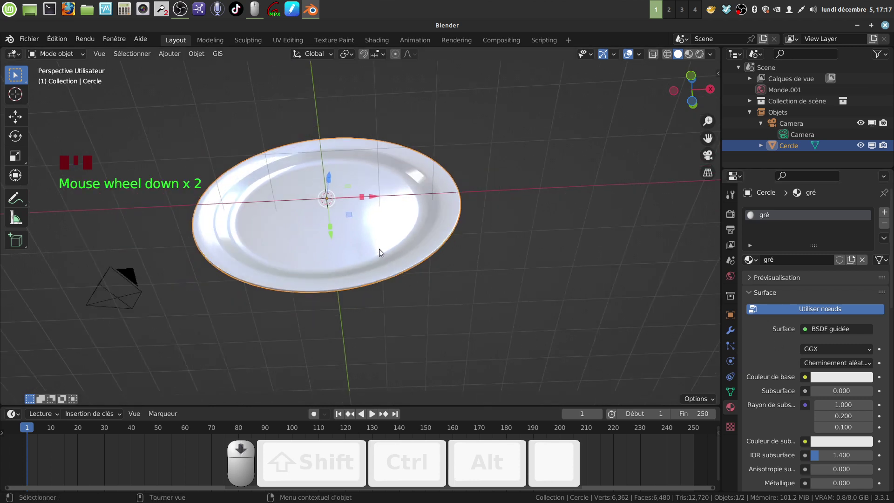
{"action": "middle_click_drag", "start_coordinate": [278, 253], "coordinate": [376, 249], "text": "shift"}
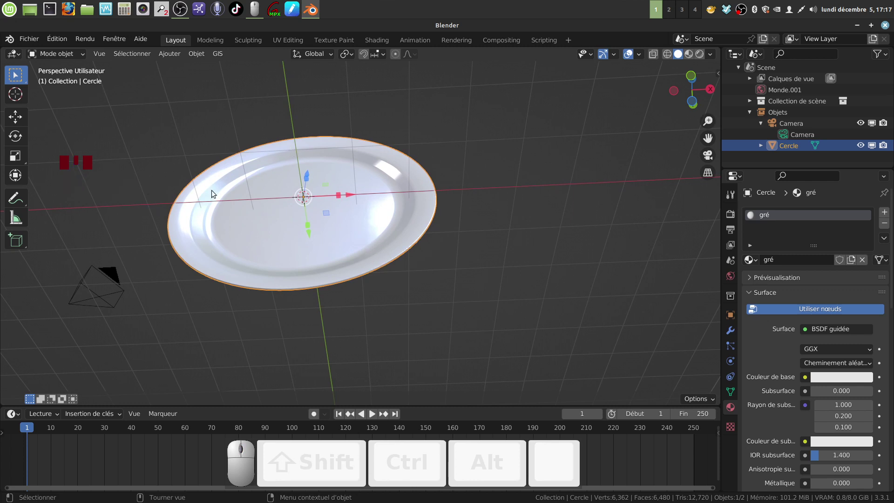
Step: Deselect the plate and save the scene as assiettes tuto.blend in the cailloux folder
{"action": "left_click", "coordinate": [187, 164]}
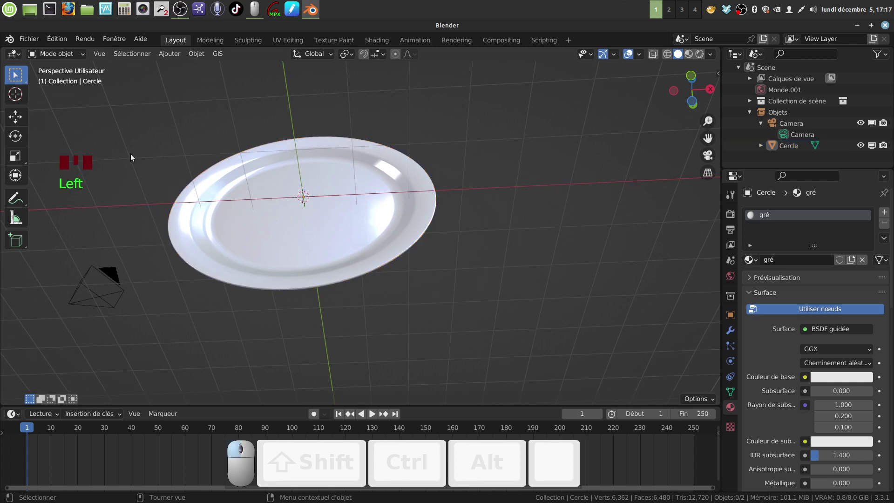
{"action": "left_click", "coordinate": [24, 39]}
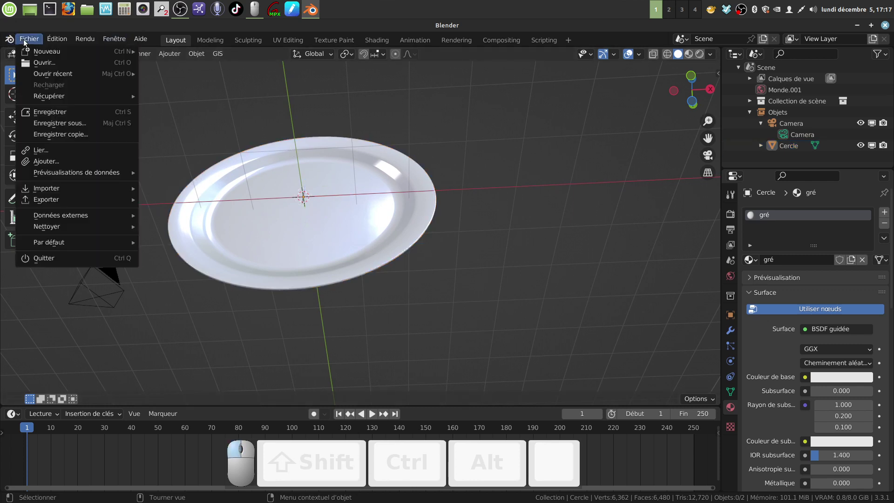
{"action": "left_click", "coordinate": [63, 123]}
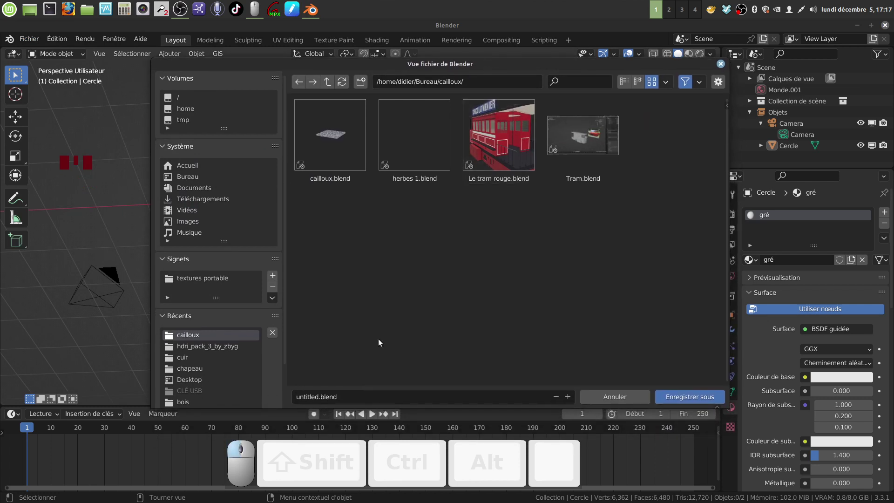
{"action": "left_click", "coordinate": [340, 396]}
{"action": "key", "text": "BackSpace"}
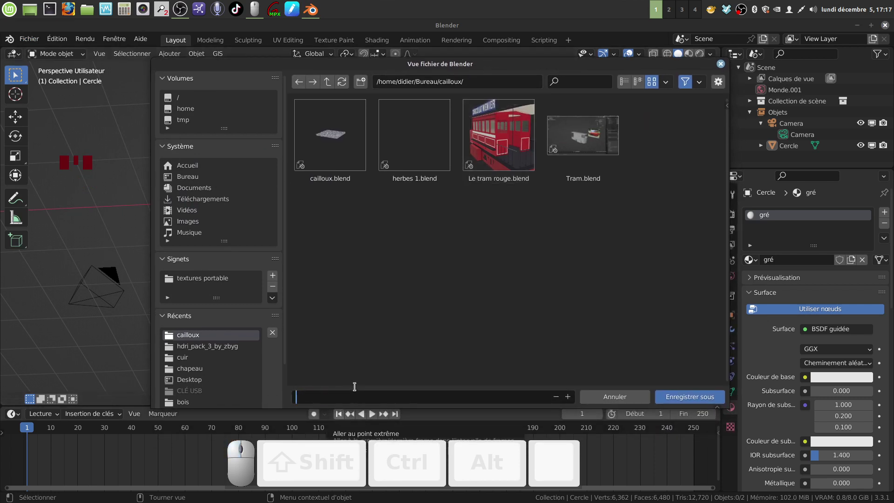
{"action": "type", "text": "ass"}
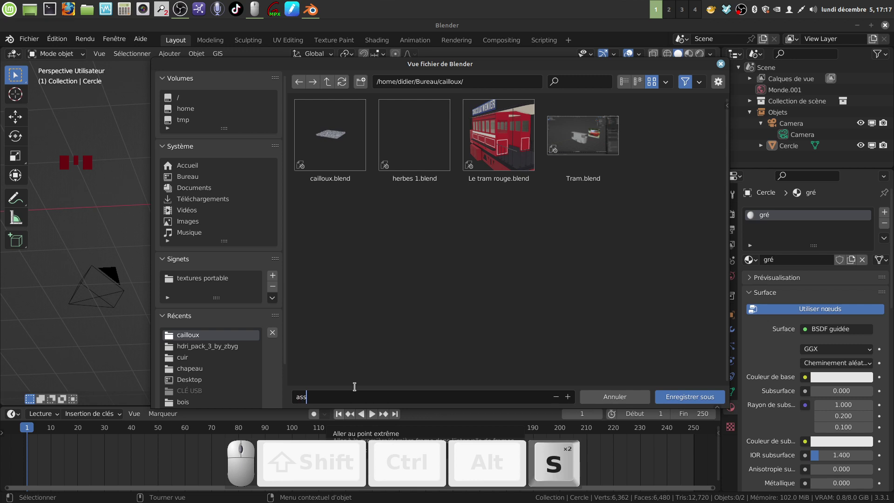
{"action": "type", "text": "ietes"}
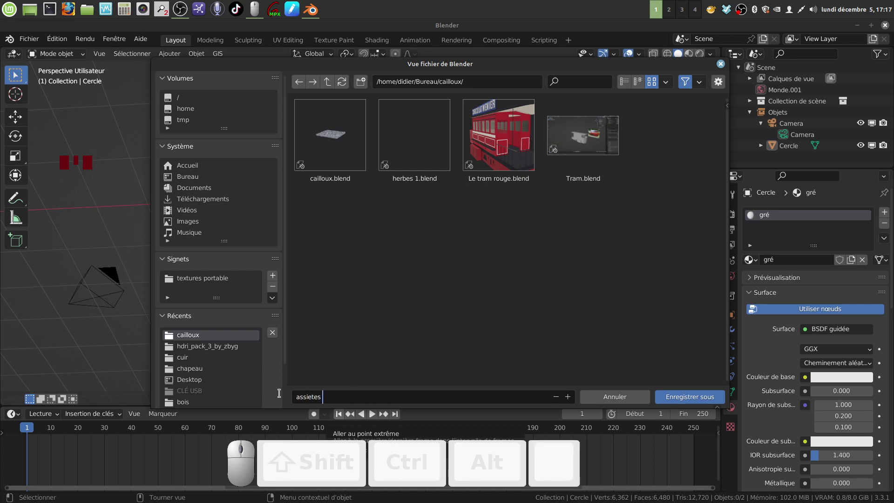
{"action": "left_click", "coordinate": [314, 396]}
{"action": "type", "text": "t"}
{"action": "left_click", "coordinate": [332, 396]}
{"action": "type", "text": "tuto.blend"}
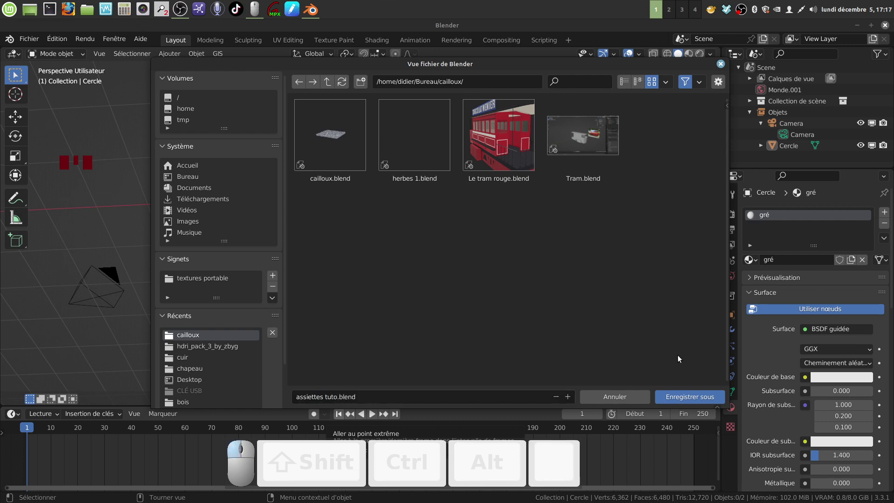
{"action": "left_click", "coordinate": [686, 396]}
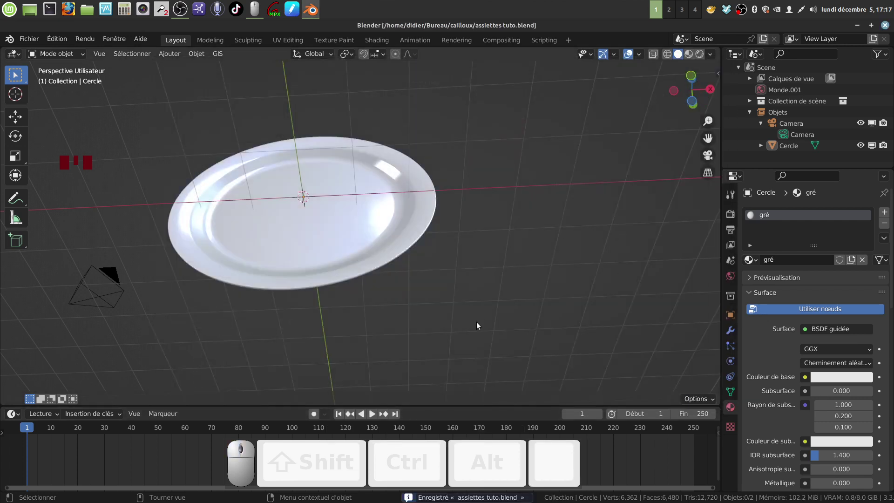
Step: Close Blender and open the cailloux folder from the desktop
{"action": "left_click", "coordinate": [884, 25]}
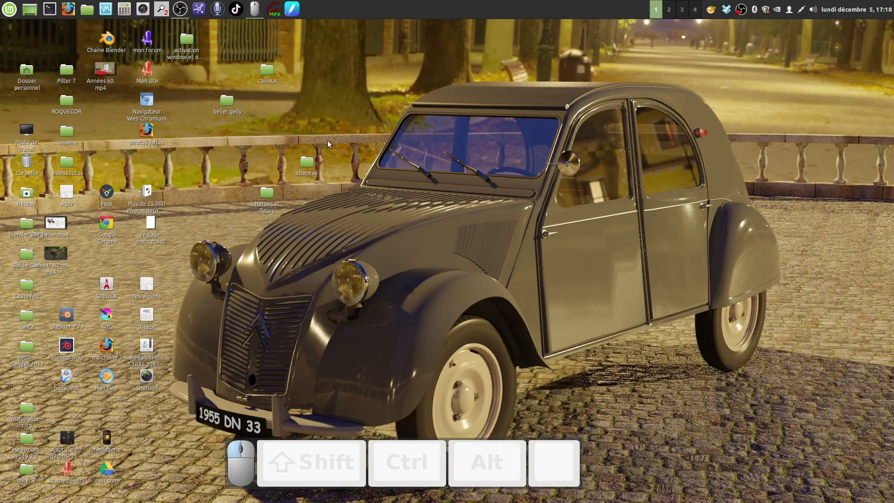
{"action": "left_click", "coordinate": [265, 73]}
{"action": "double_click", "coordinate": [264, 72]}
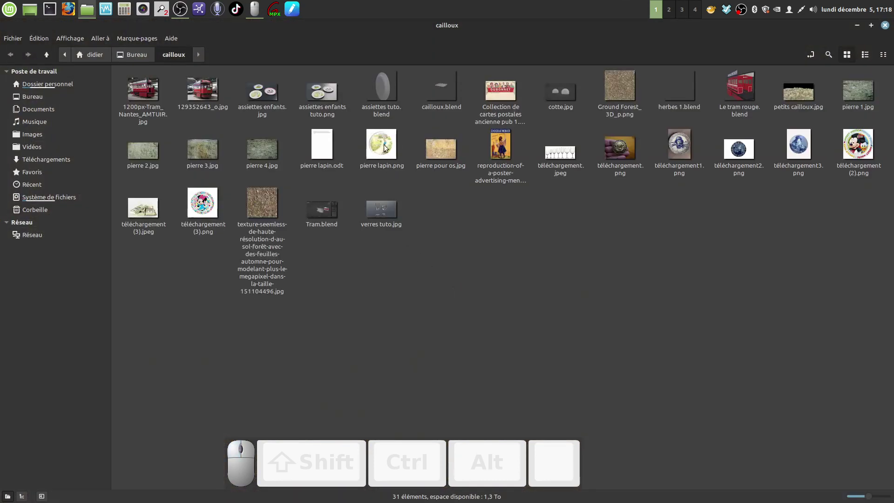
Step: Examine the Mickey Mouse plate picture téléchargement (2).png in the image viewer, and close it
{"action": "right_click", "coordinate": [377, 152]}
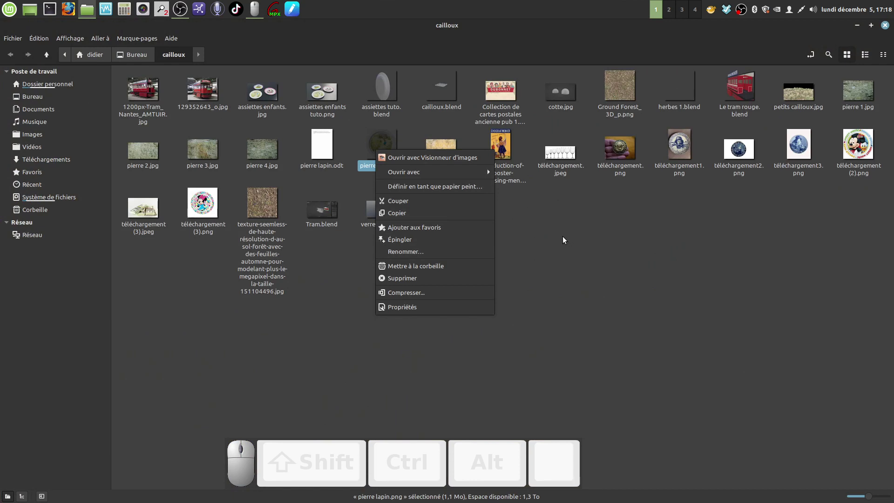
{"action": "left_click", "coordinate": [724, 268]}
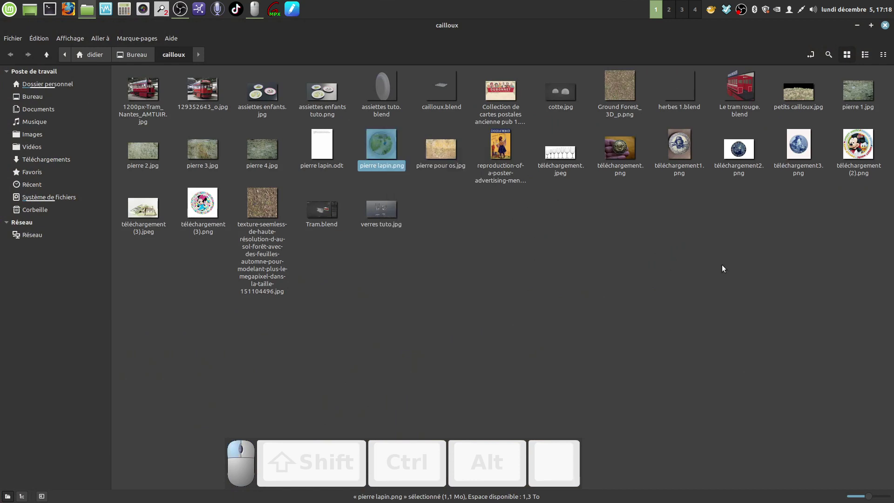
{"action": "double_click", "coordinate": [860, 145]}
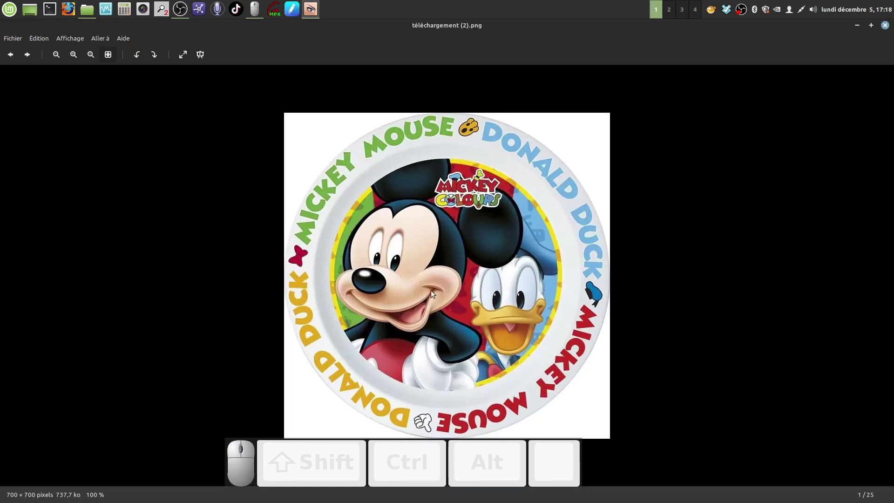
{"action": "left_click", "coordinate": [885, 26]}
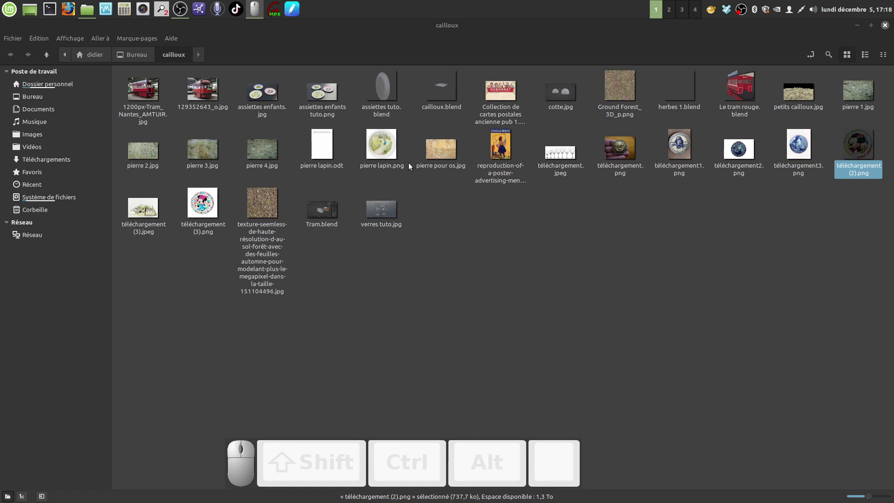
Step: Open the pierre lapin.png picture from the cailloux folder in GIMP
{"action": "right_click", "coordinate": [374, 145]}
{"action": "mouse_move", "coordinate": [401, 169]}
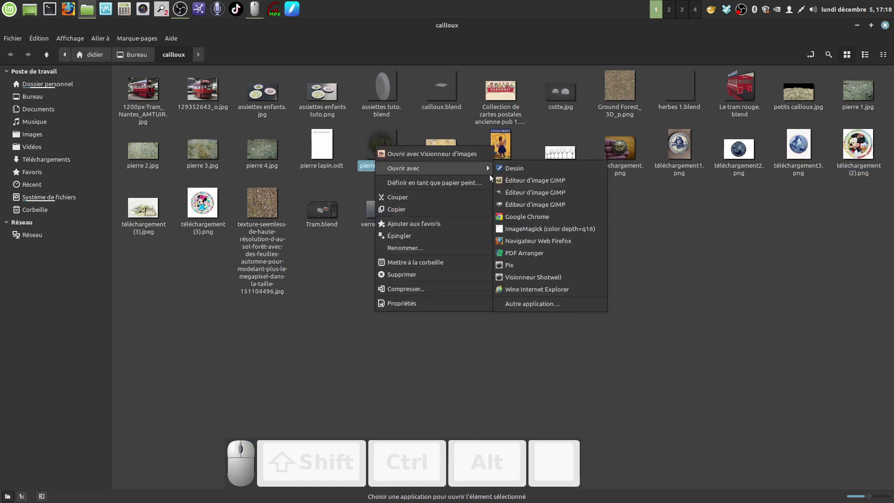
{"action": "left_click", "coordinate": [522, 181]}
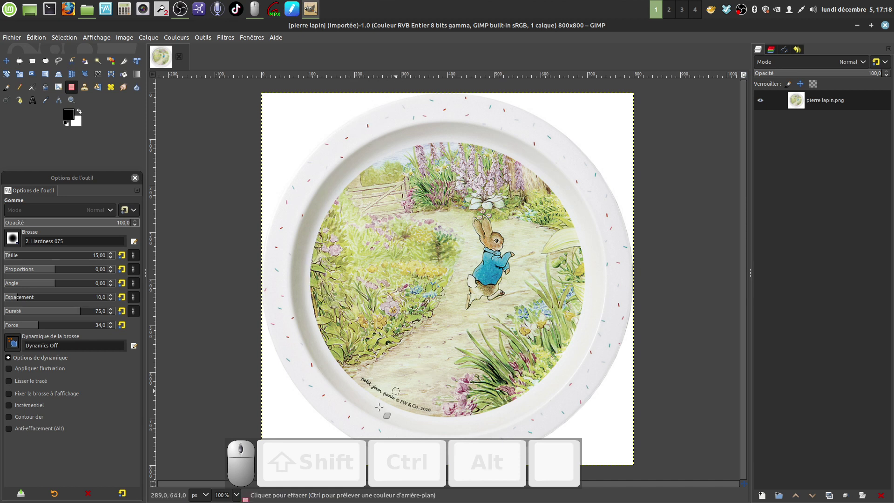
{"action": "left_click_drag", "start_coordinate": [295, 445], "coordinate": [301, 33]}
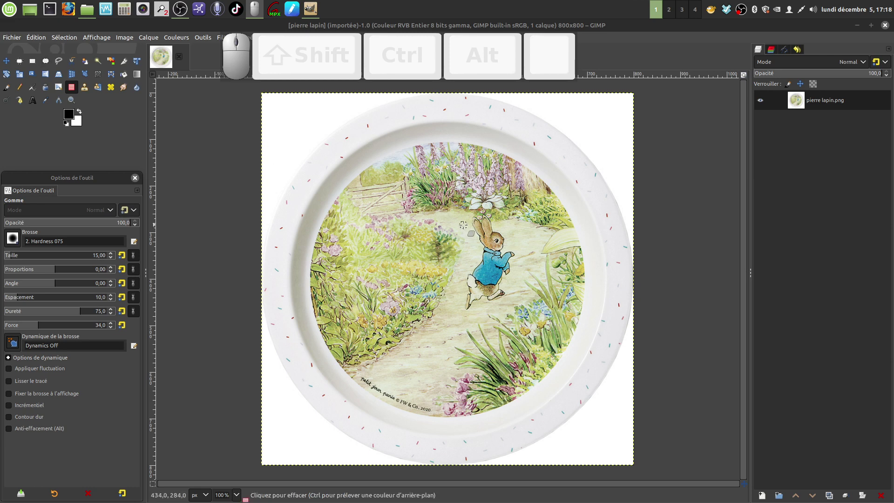
Step: Minimise the open windows, look through the El Lobo YouTube channel's videos for GIMP tutorials, and close the browser
{"action": "left_click", "coordinate": [857, 25]}
{"action": "left_click", "coordinate": [852, 24]}
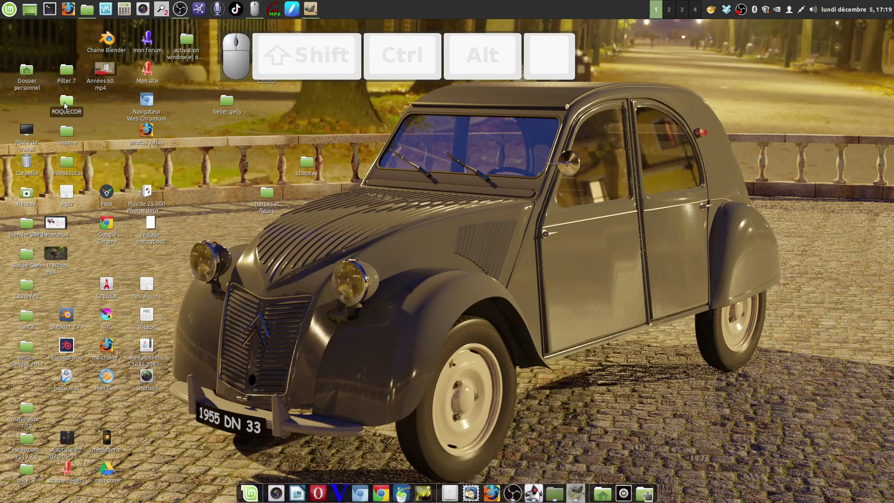
{"action": "left_click", "coordinate": [107, 34]}
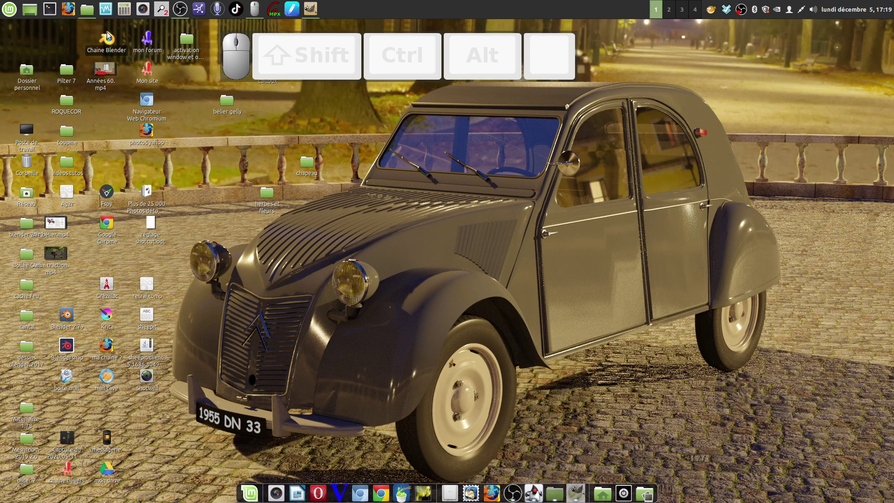
{"action": "double_click", "coordinate": [107, 34]}
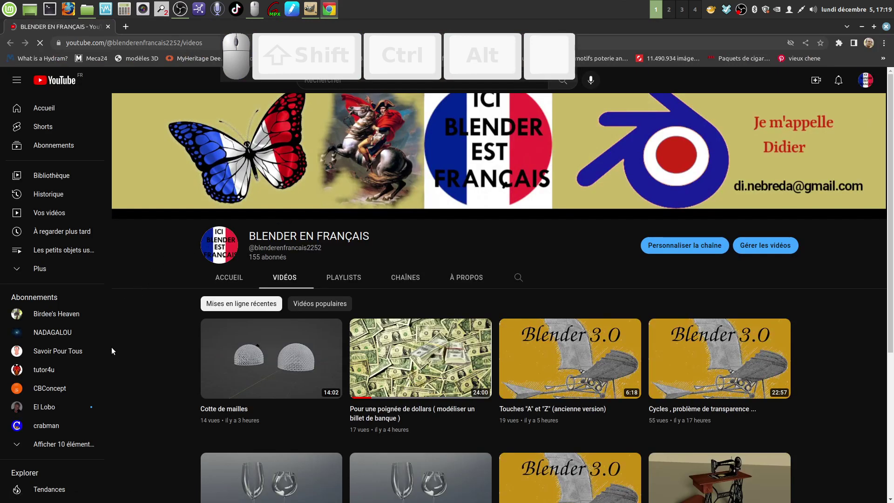
{"action": "left_click", "coordinate": [56, 406]}
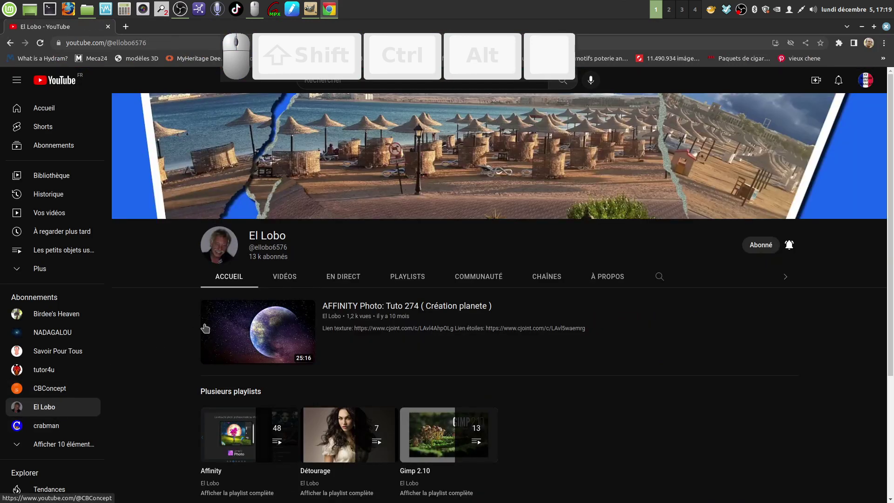
{"action": "left_click", "coordinate": [284, 277]}
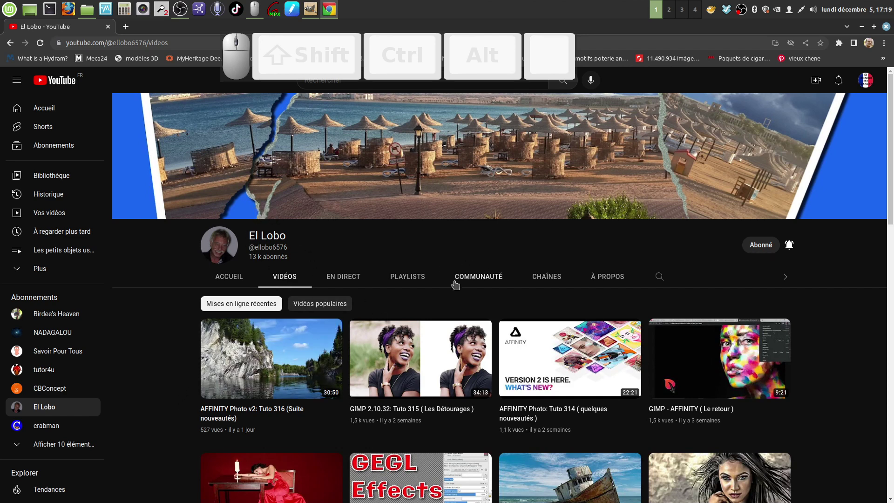
{"action": "mouse_move", "coordinate": [286, 336]}
{"action": "mouse_move", "coordinate": [409, 388]}
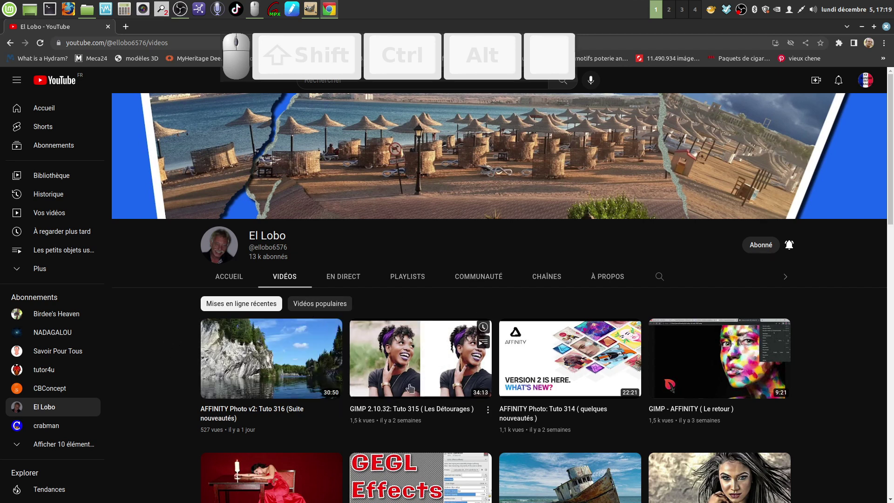
{"action": "left_click", "coordinate": [887, 28]}
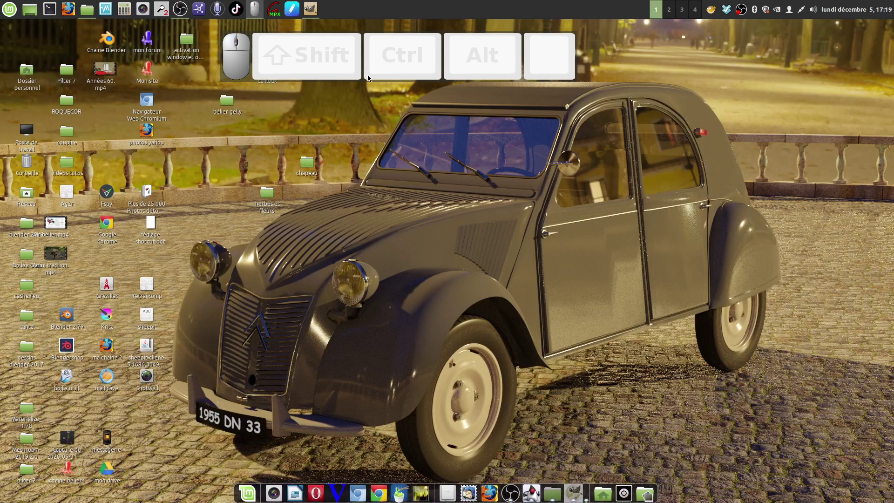
Step: Return to GIMP and make an elliptical selection around the plate's round central picture, about 592 × 591 px at position 103, 105
{"action": "left_click", "coordinate": [310, 9]}
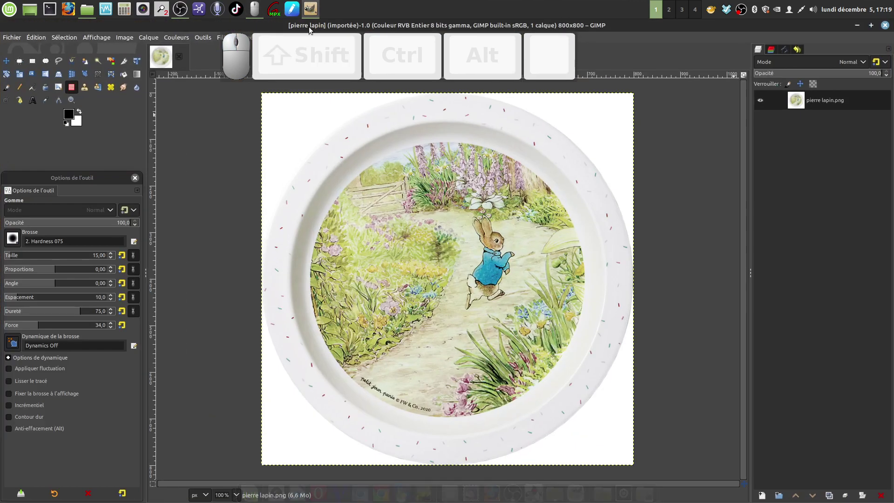
{"action": "left_click", "coordinate": [46, 62]}
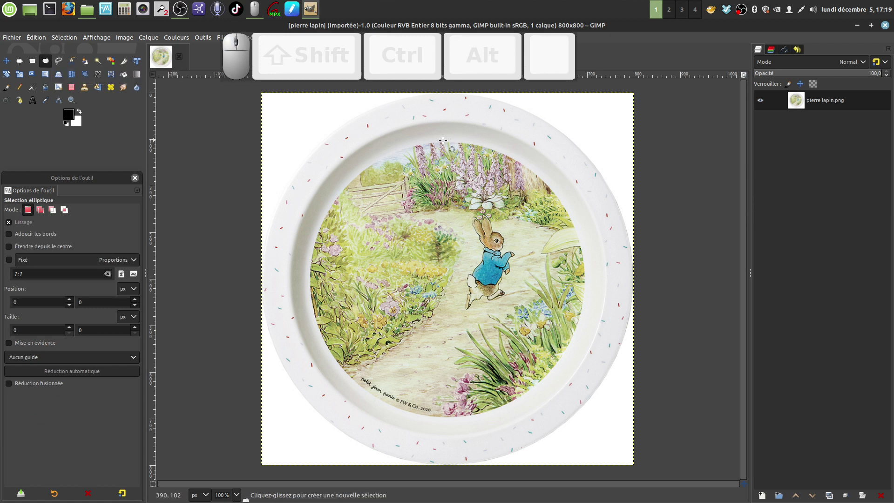
{"action": "left_click_drag", "start_coordinate": [445, 141], "coordinate": [462, 416]}
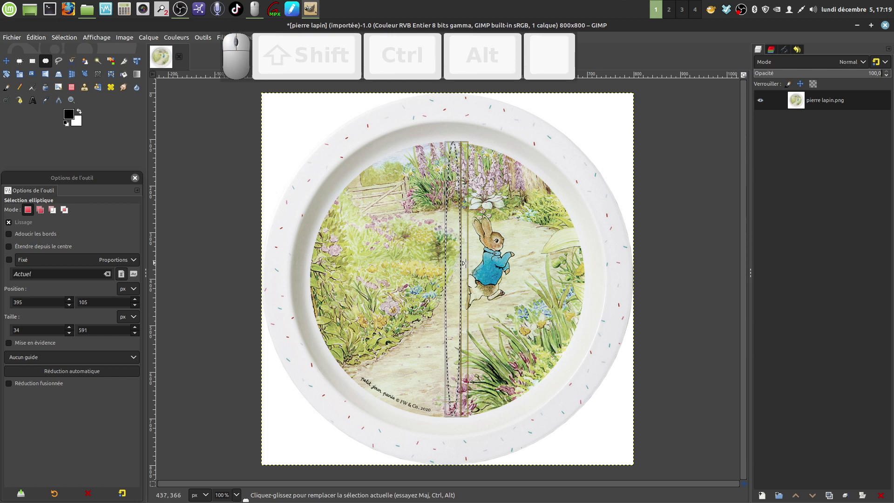
{"action": "key", "text": "ctrl+z"}
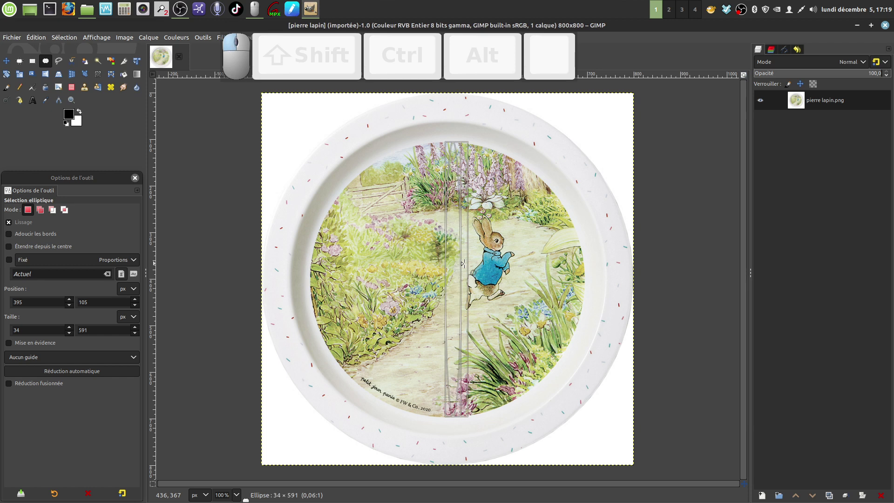
{"action": "left_click_drag", "start_coordinate": [463, 264], "coordinate": [587, 261]}
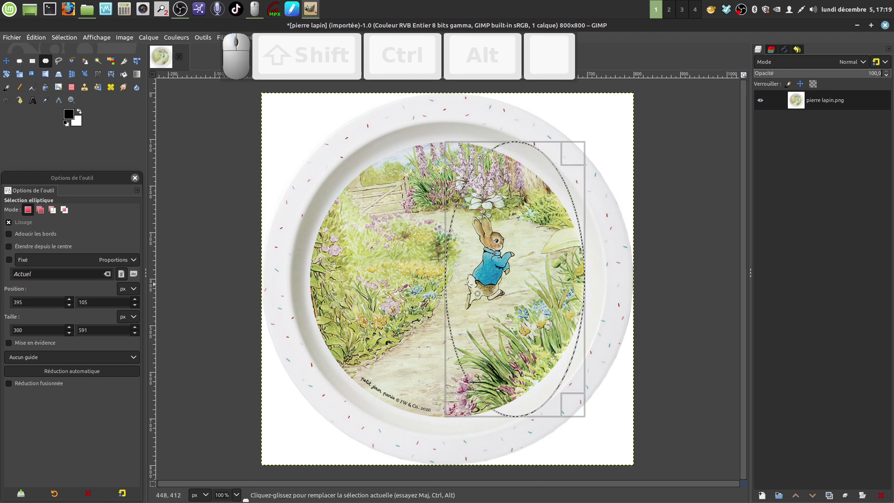
{"action": "left_click_drag", "start_coordinate": [448, 277], "coordinate": [312, 280]}
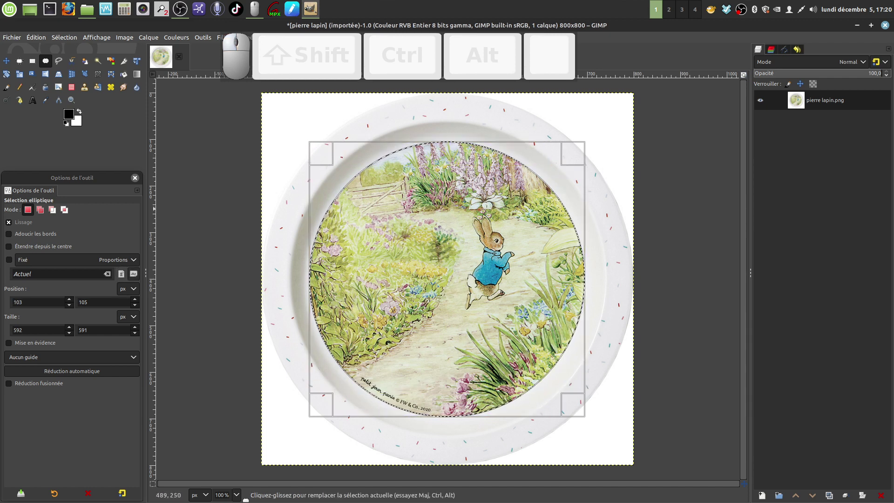
Step: Cut the selected round central picture out of the plate image and paste it as a new layer
{"action": "left_click", "coordinate": [37, 38]}
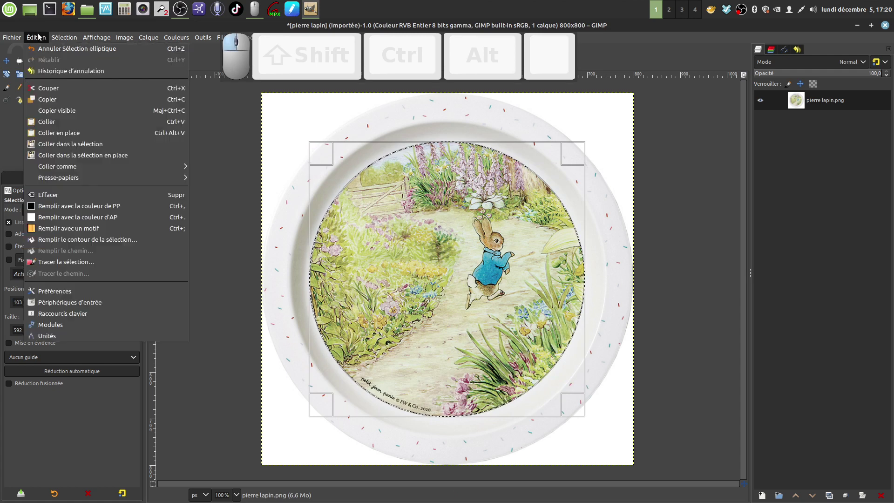
{"action": "left_click", "coordinate": [63, 90]}
{"action": "left_click", "coordinate": [37, 38]}
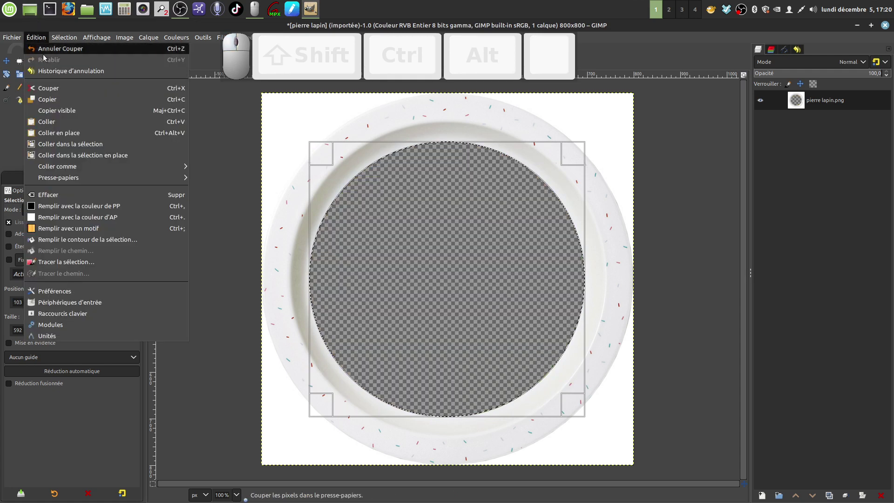
{"action": "mouse_move", "coordinate": [184, 166]}
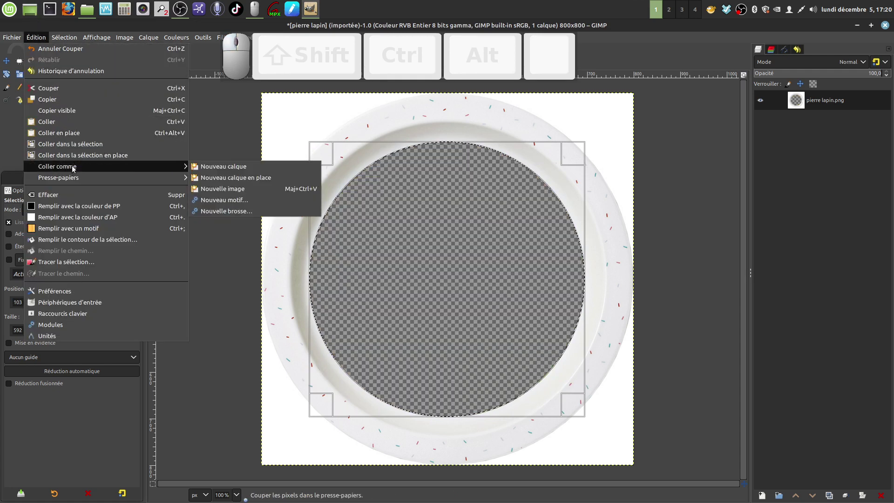
{"action": "left_click", "coordinate": [226, 167]}
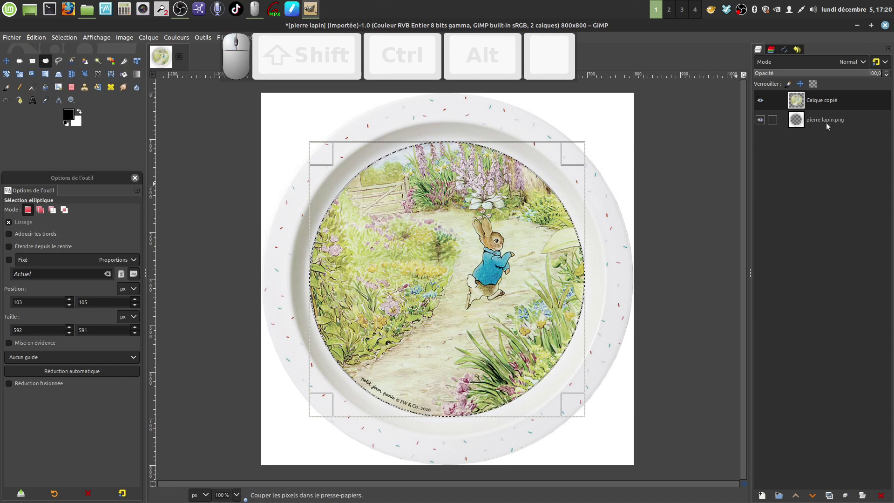
Step: On the pierre lapin.png layer, enlarge the elliptical selection to about 680 × 672 px at position 60, 64 and cut out its content
{"action": "left_click", "coordinate": [844, 120]}
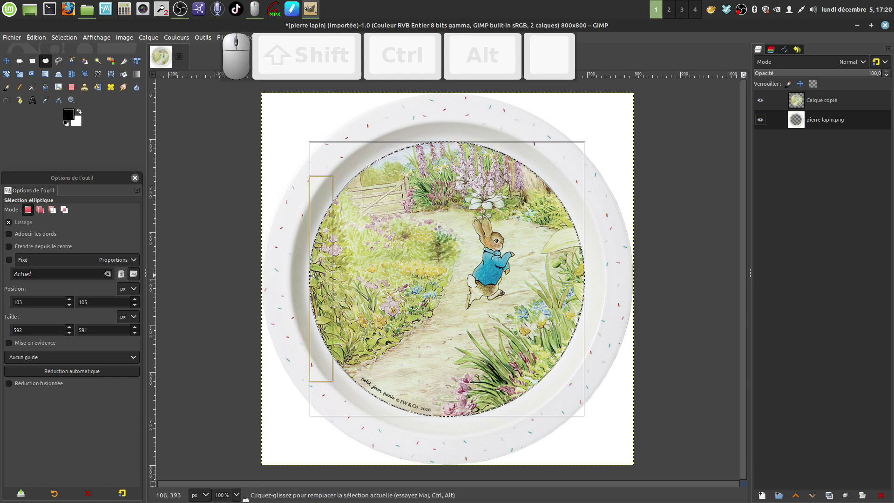
{"action": "left_click_drag", "start_coordinate": [312, 276], "coordinate": [293, 279]}
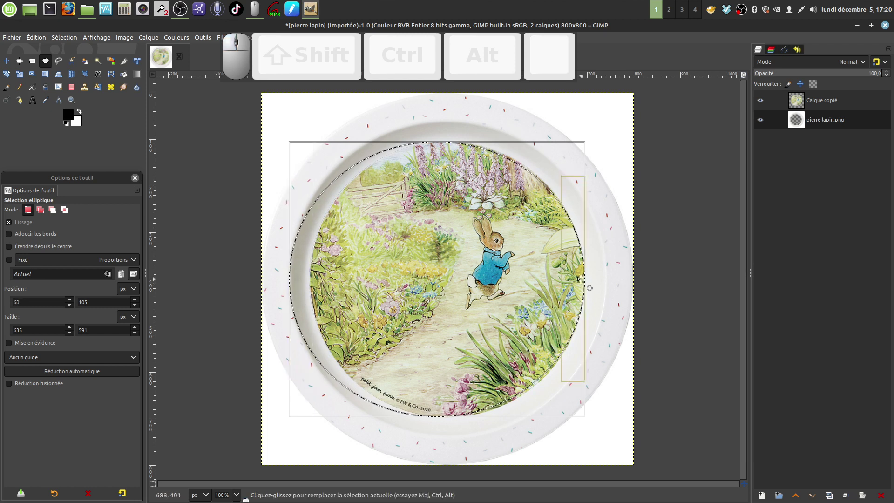
{"action": "left_click_drag", "start_coordinate": [581, 275], "coordinate": [603, 275]}
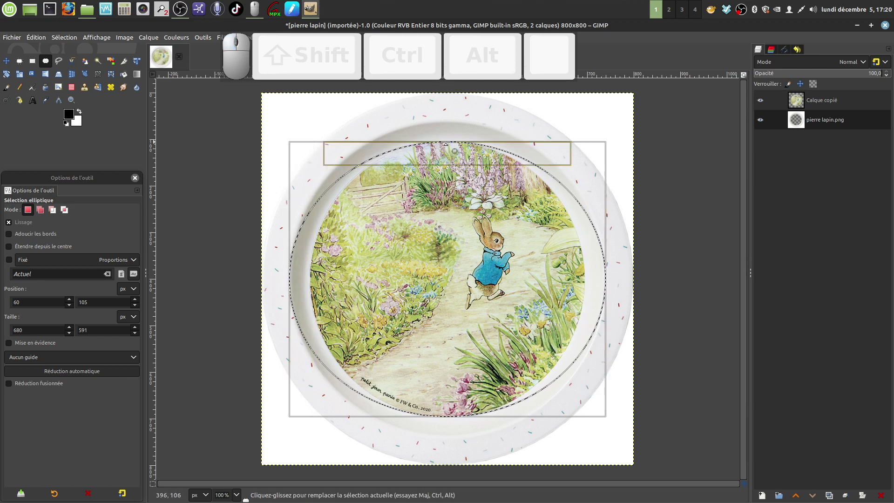
{"action": "left_click_drag", "start_coordinate": [446, 142], "coordinate": [443, 124]}
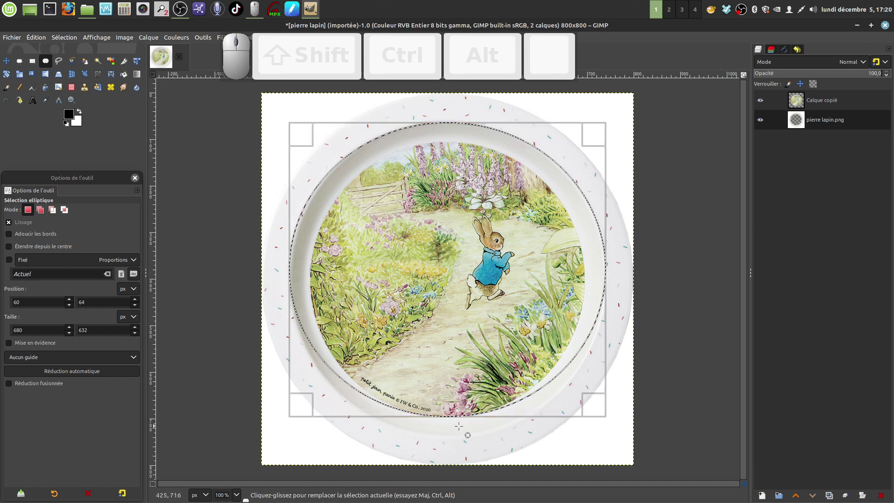
{"action": "left_click_drag", "start_coordinate": [460, 425], "coordinate": [462, 443]}
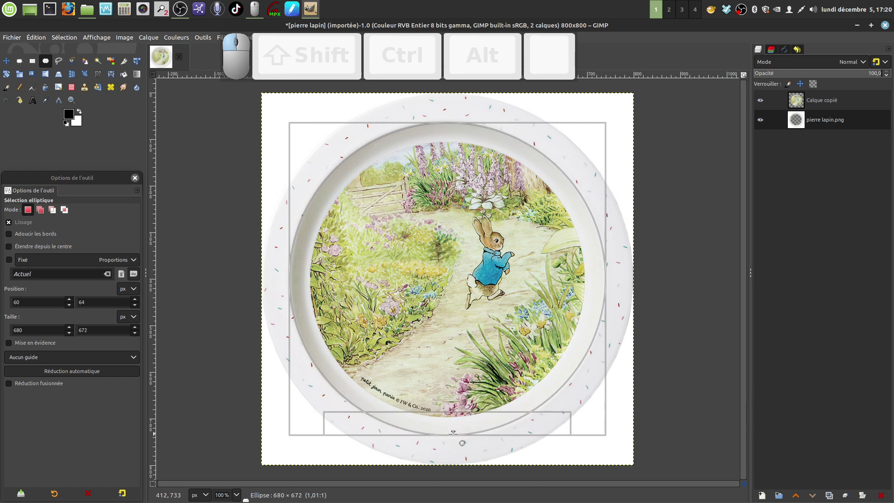
{"action": "left_click_drag", "start_coordinate": [463, 443], "coordinate": [463, 443]}
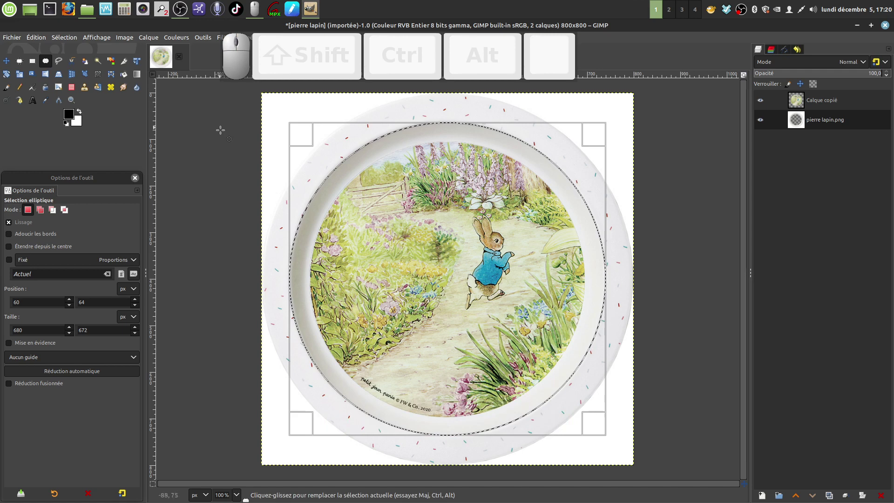
{"action": "left_click", "coordinate": [29, 37]}
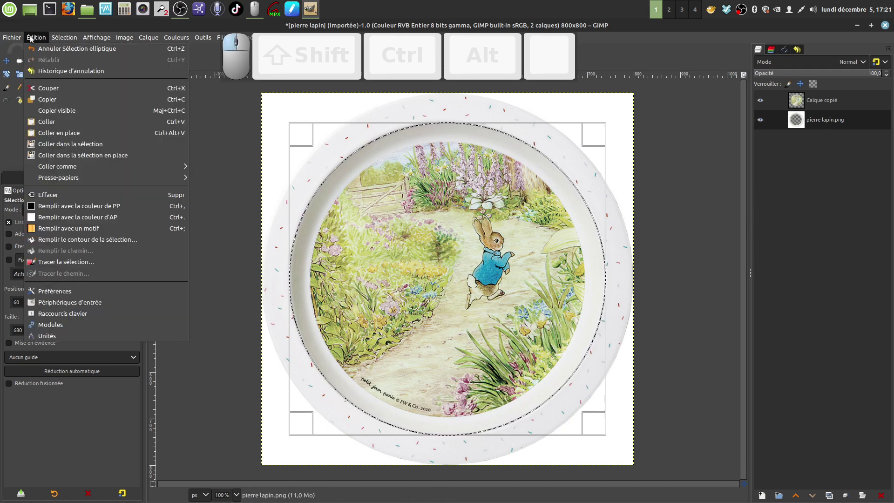
{"action": "left_click", "coordinate": [50, 87]}
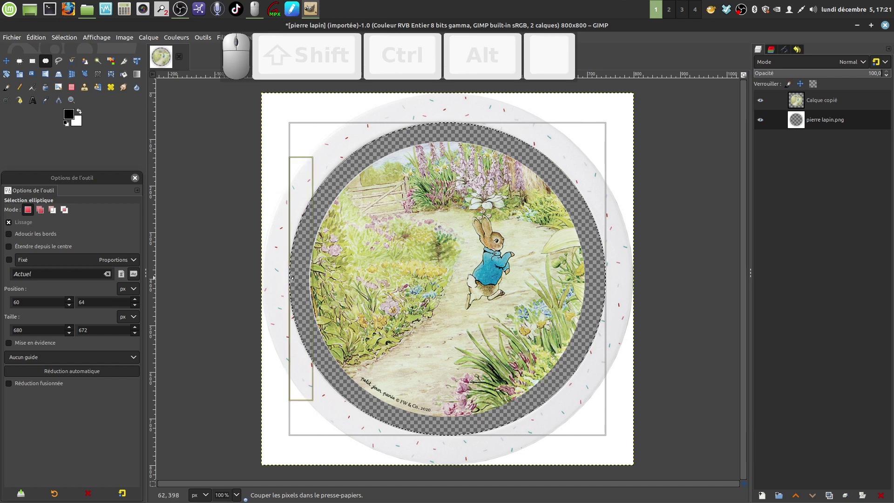
Step: Enlarge the elliptical selection to the plate's outer edge, about 800 × 799 px at position 2, 1
{"action": "left_click_drag", "start_coordinate": [292, 278], "coordinate": [265, 279]}
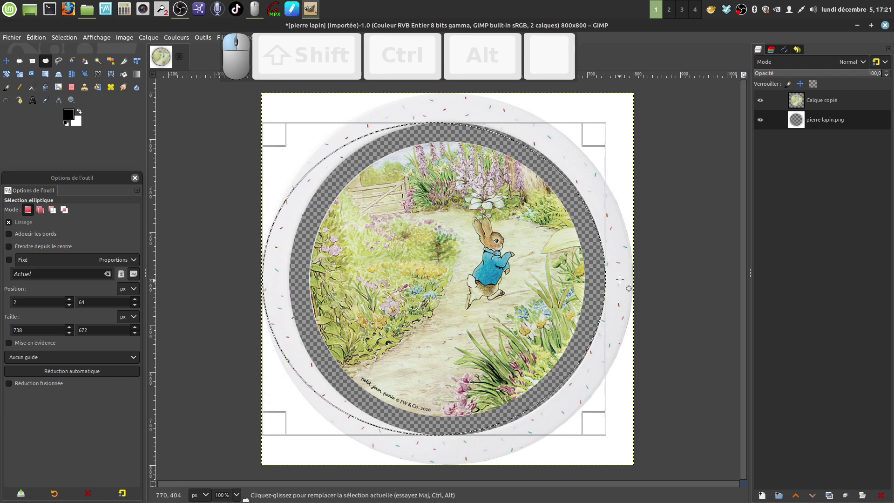
{"action": "left_click_drag", "start_coordinate": [603, 278], "coordinate": [631, 272]}
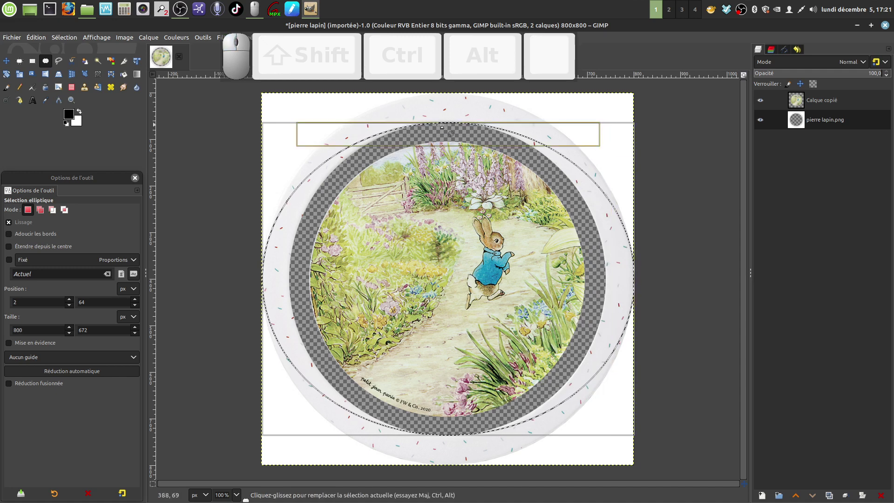
{"action": "left_click_drag", "start_coordinate": [439, 122], "coordinate": [446, 95]}
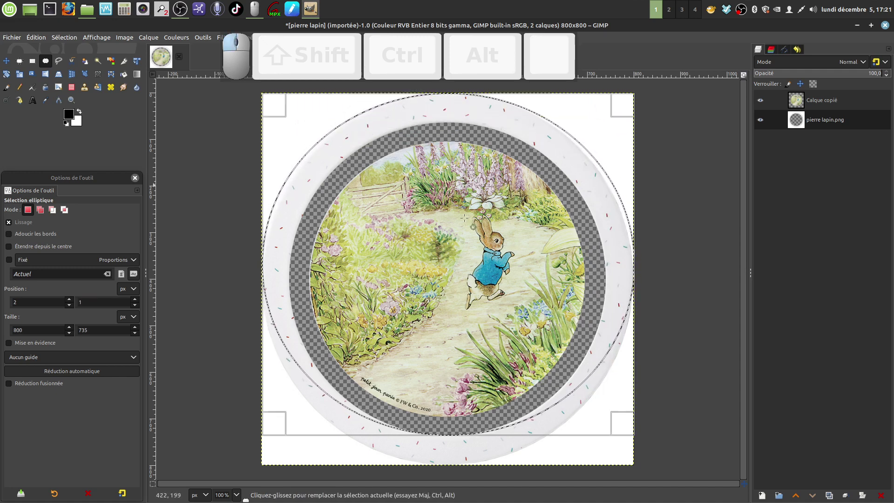
{"action": "left_click_drag", "start_coordinate": [461, 434], "coordinate": [465, 461]}
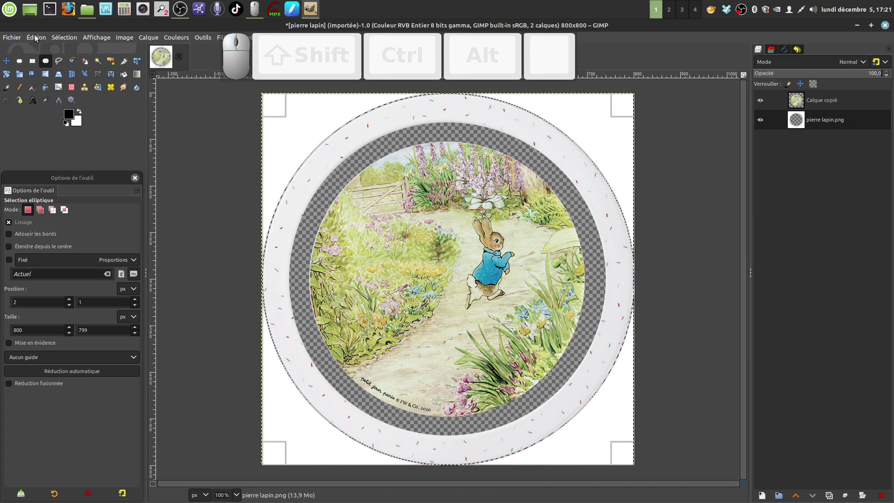
Step: Cut the plate's speckled rim from the pierre lapin.png layer and paste it as a new layer
{"action": "left_click_drag", "start_coordinate": [36, 38], "coordinate": [59, 86]}
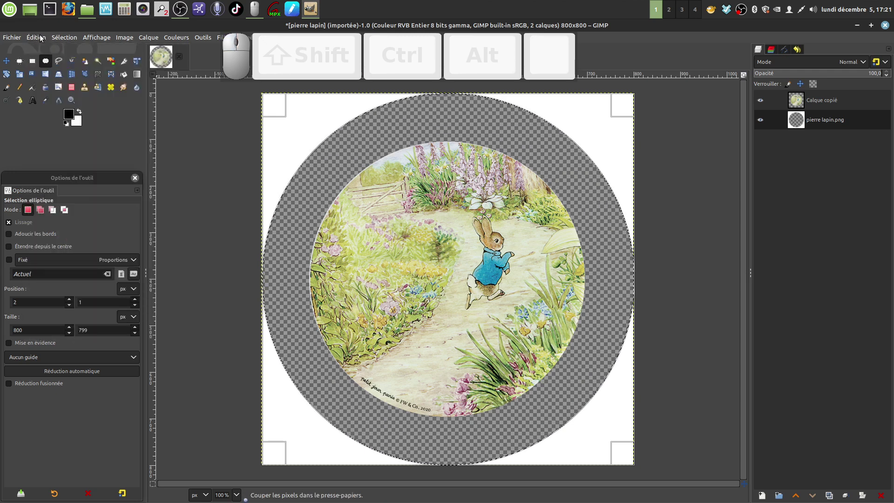
{"action": "left_click", "coordinate": [41, 38]}
{"action": "mouse_move", "coordinate": [173, 164]}
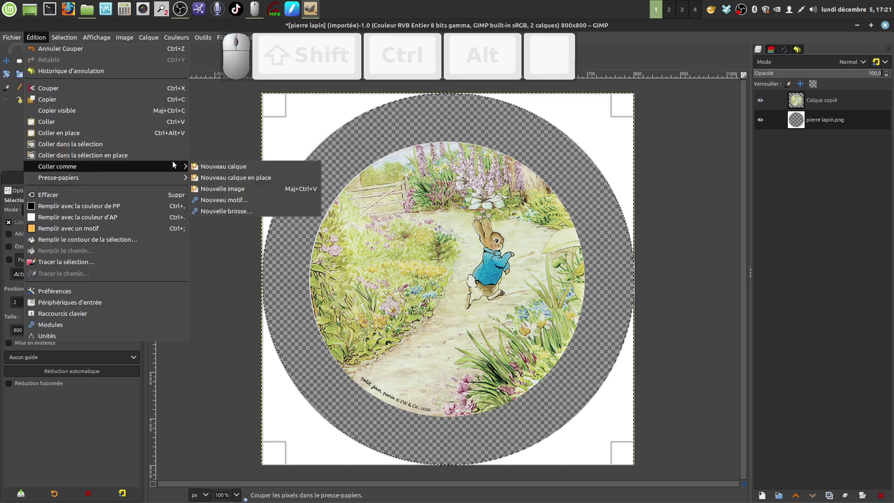
{"action": "left_click", "coordinate": [235, 168]}
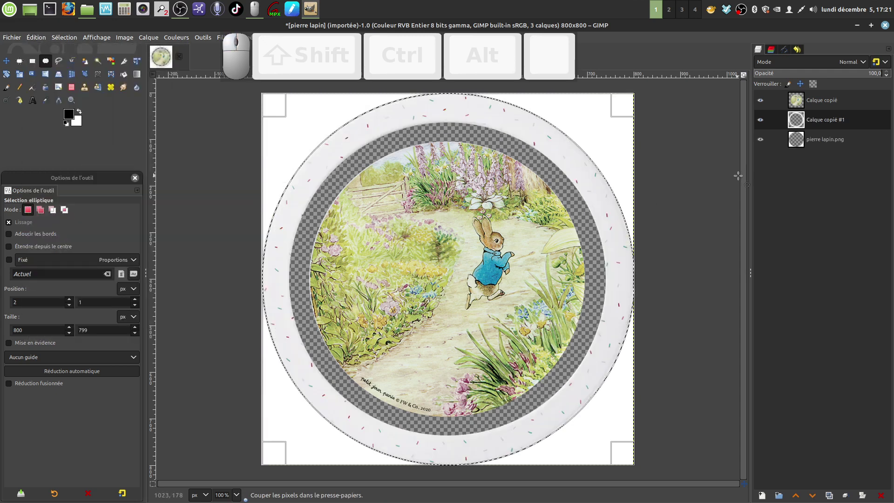
Step: Delete the pierre lapin.png layer with the remaining white corners
{"action": "left_click", "coordinate": [826, 141]}
{"action": "right_click", "coordinate": [823, 140]}
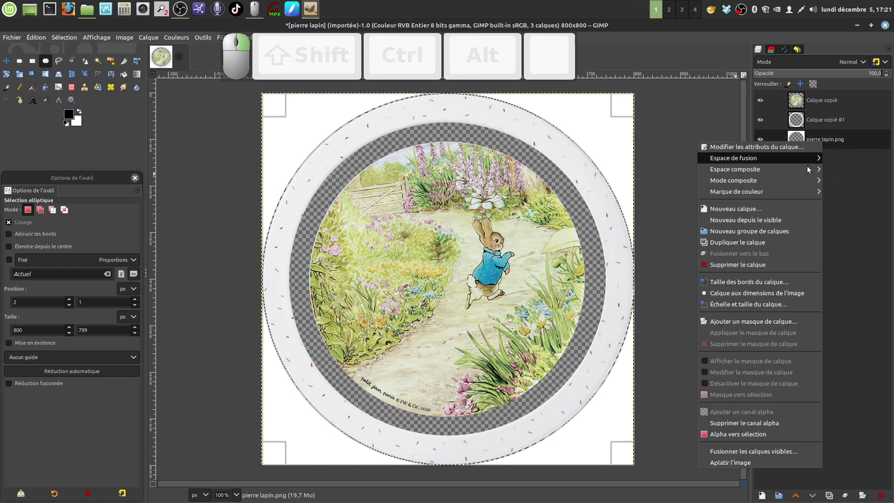
{"action": "left_click", "coordinate": [741, 265]}
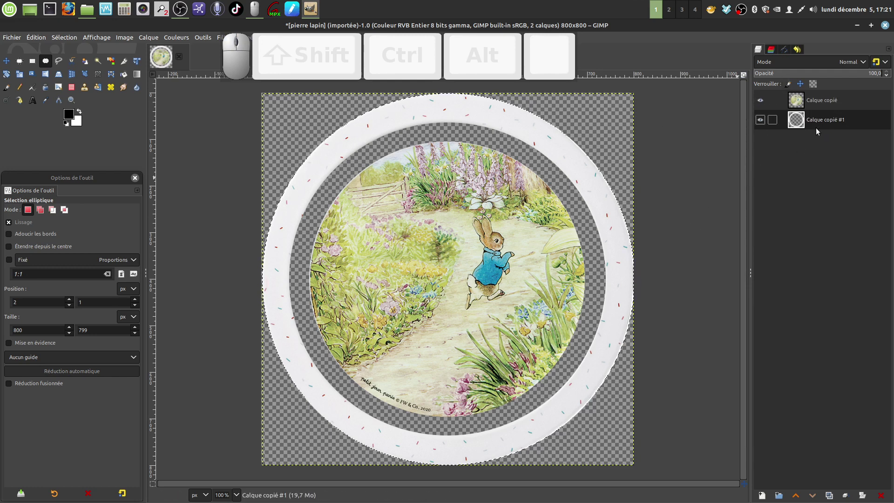
Step: Clear the elliptical selection and use contiguous selection to select the rim's white background on the Calque copié #1 layer
{"action": "left_click", "coordinate": [840, 100]}
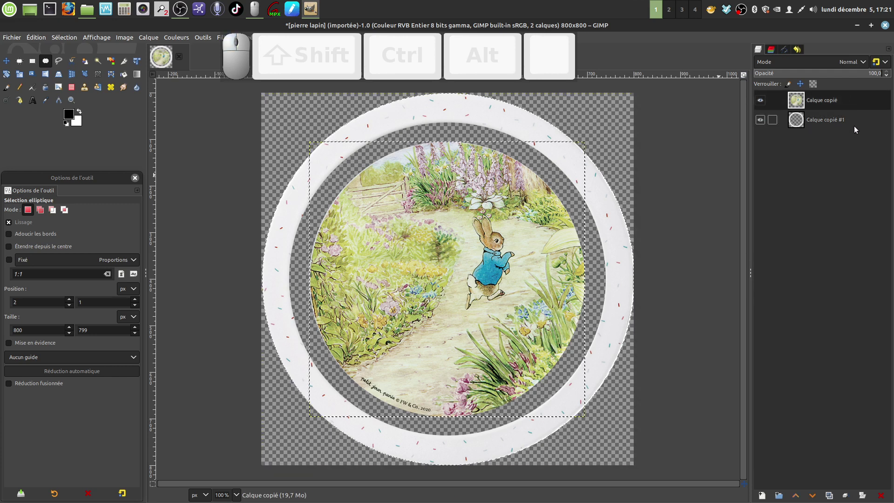
{"action": "left_click", "coordinate": [856, 119]}
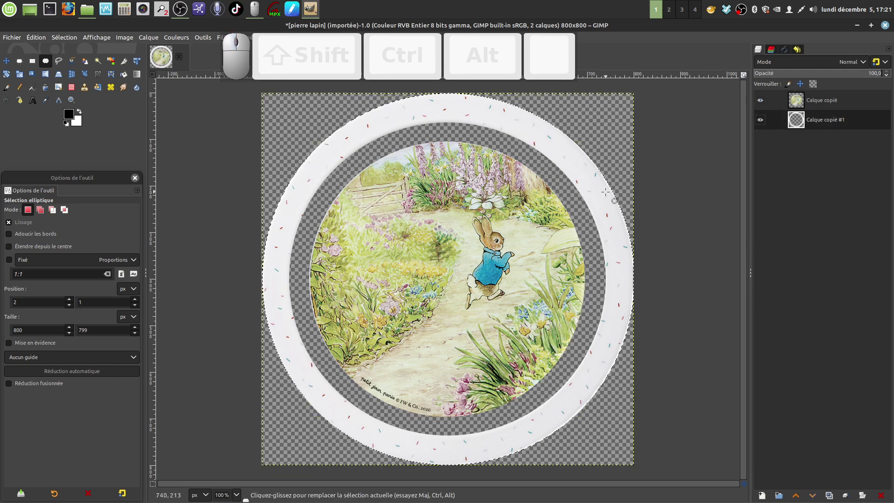
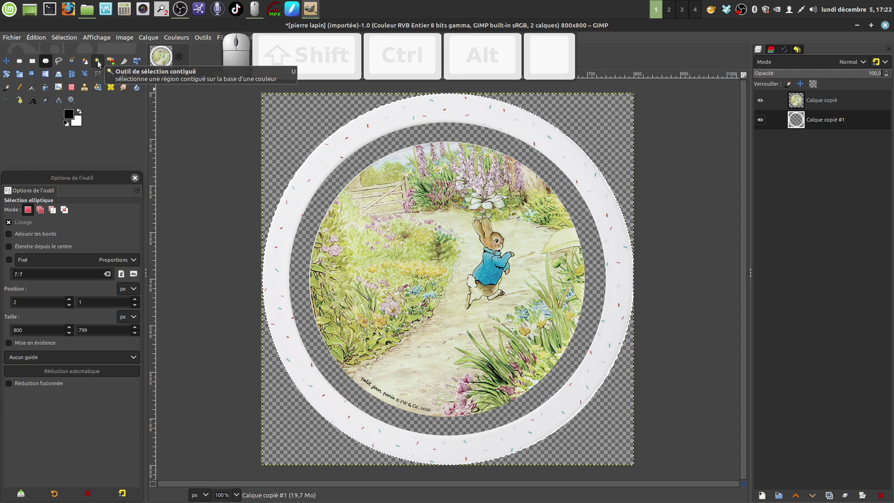
{"action": "left_click", "coordinate": [97, 61]}
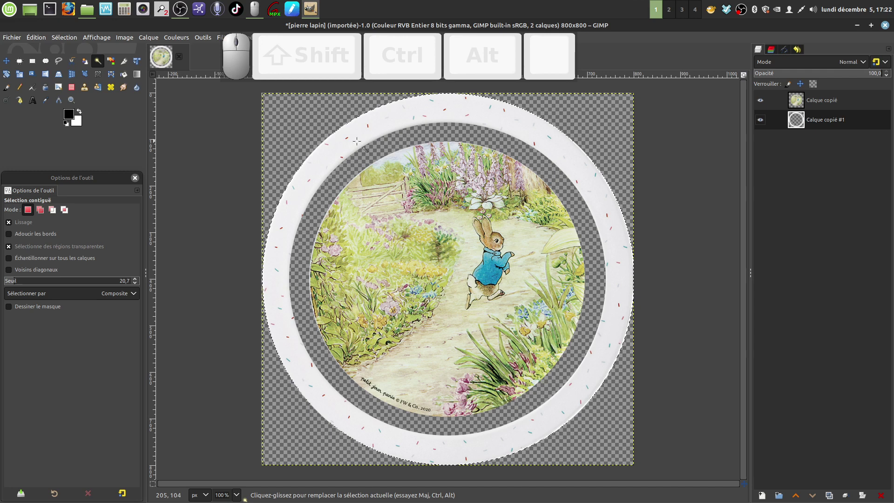
{"action": "left_click", "coordinate": [36, 37]}
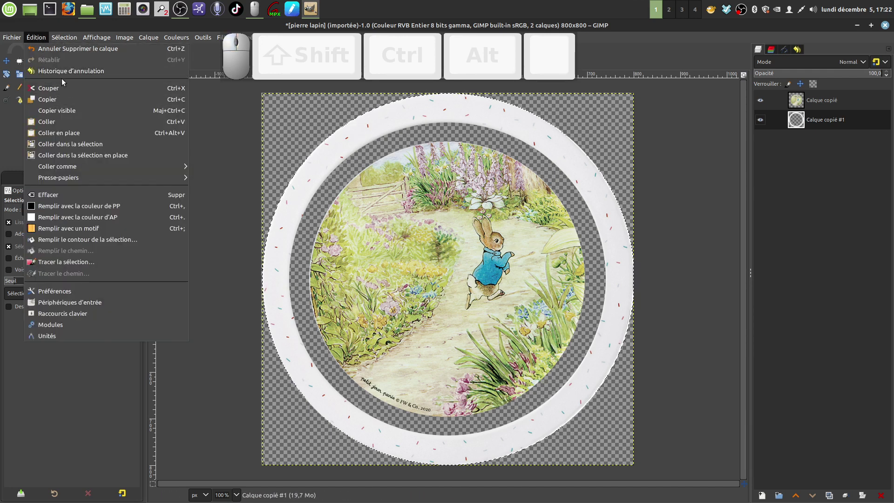
{"action": "mouse_move", "coordinate": [65, 38]}
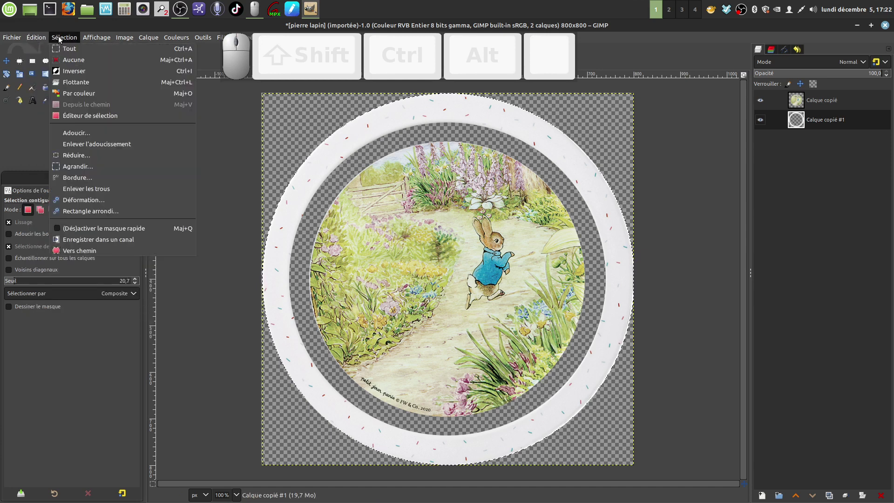
{"action": "left_click", "coordinate": [72, 60]}
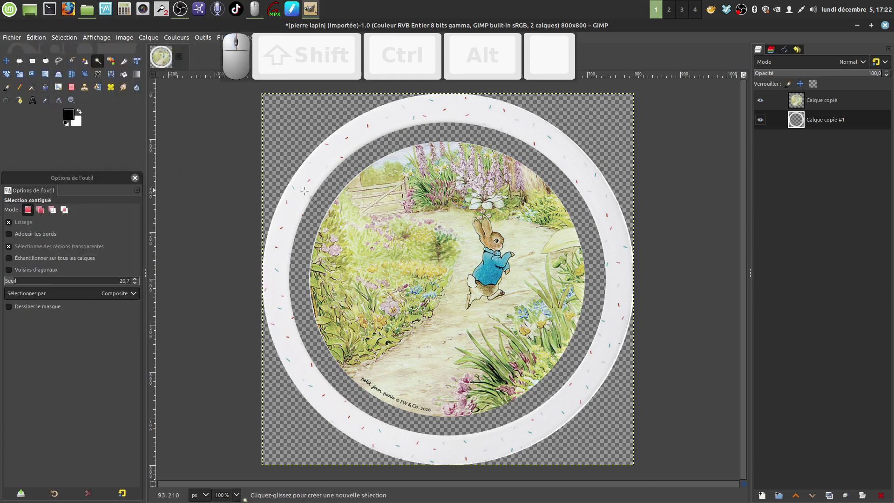
{"action": "left_click", "coordinate": [323, 158]}
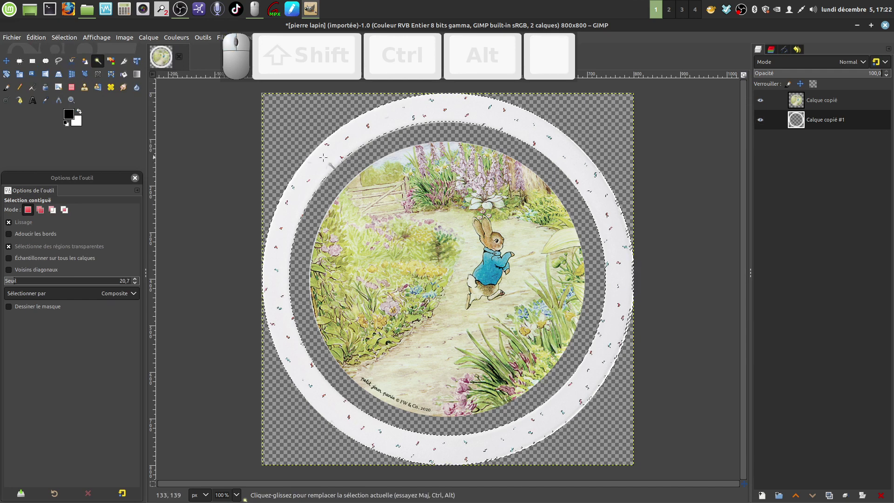
Step: Erase the selected white background from the rim layer and deselect everything
{"action": "left_click", "coordinate": [35, 38]}
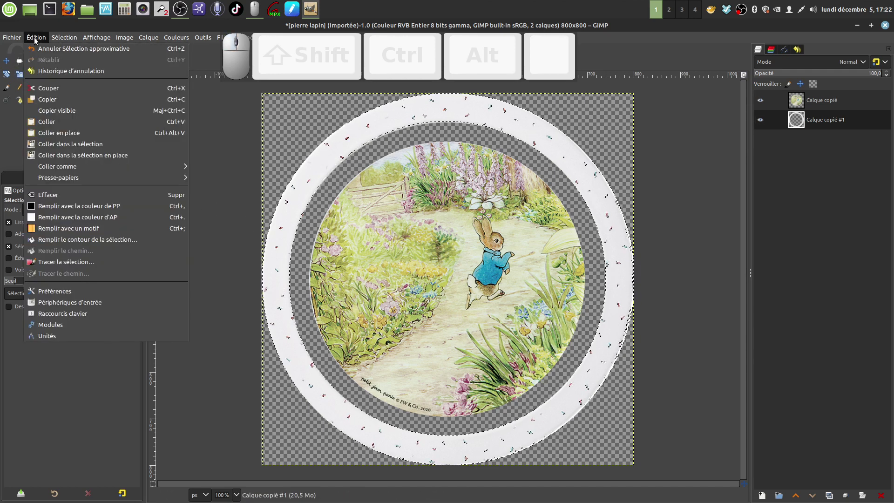
{"action": "left_click", "coordinate": [54, 194]}
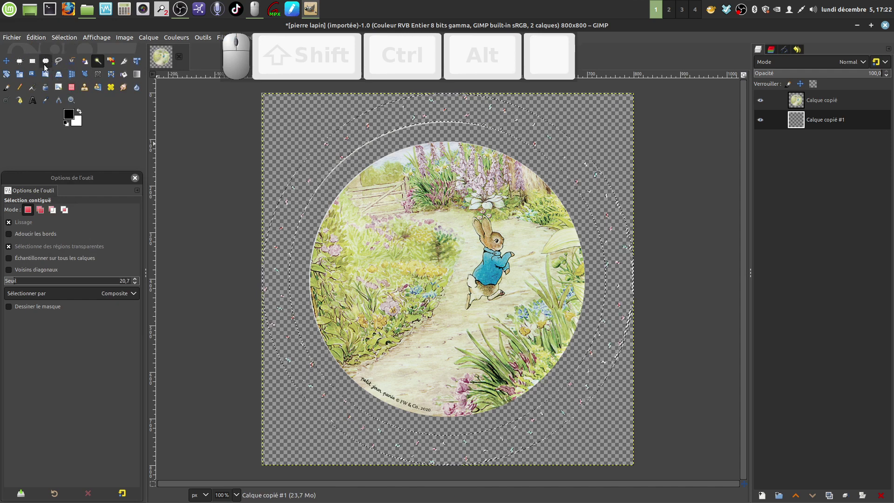
{"action": "left_click", "coordinate": [61, 37]}
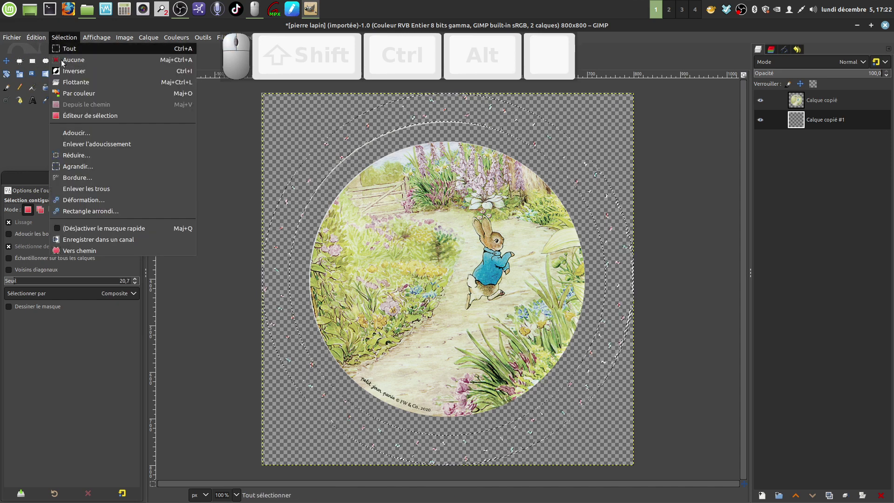
{"action": "left_click", "coordinate": [66, 60]}
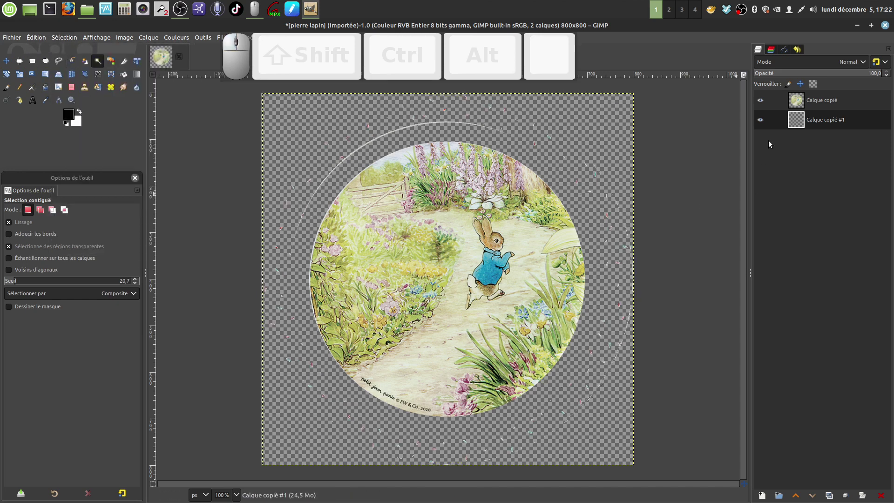
Step: Hide the Calque copié layer and erase the leftover white arcs from the Calque copié #1 rim layer with the Eraser, restoring the hidden layer
{"action": "left_click", "coordinate": [760, 100]}
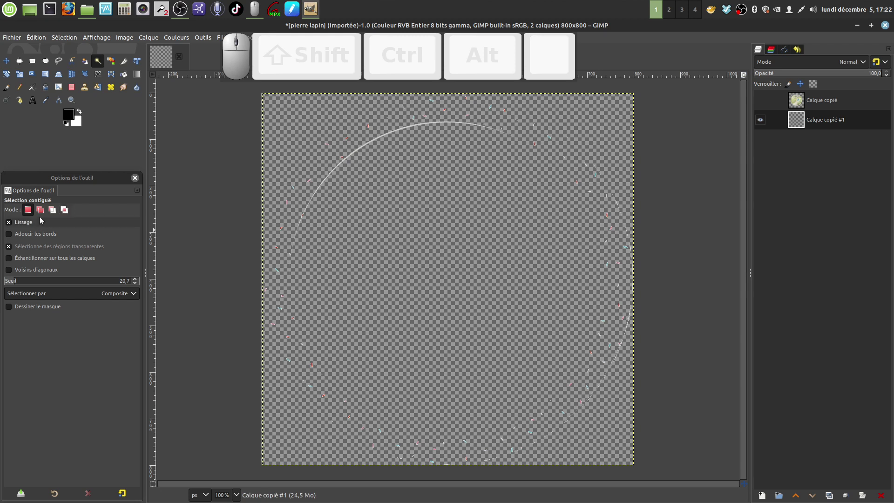
{"action": "left_click", "coordinate": [71, 87]}
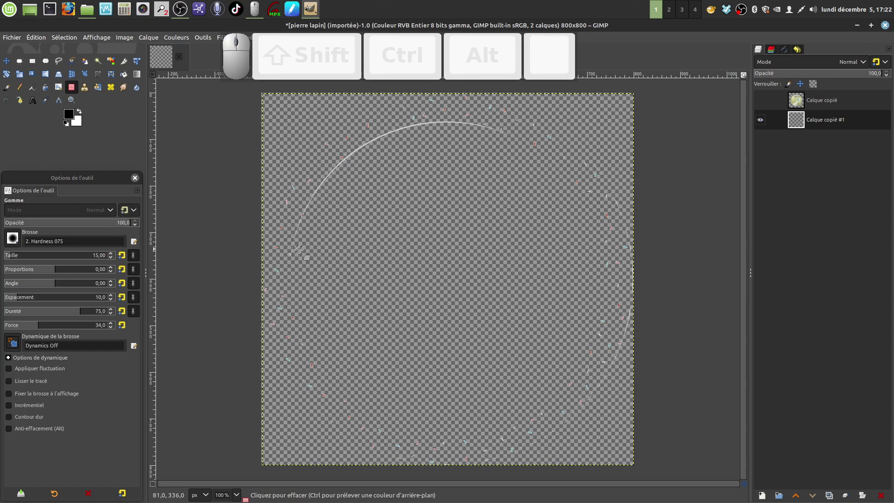
{"action": "mouse_move", "coordinate": [295, 246]}
{"action": "left_mouse_down"}
{"action": "mouse_move", "coordinate": [319, 186]}
{"action": "mouse_move", "coordinate": [366, 146]}
{"action": "mouse_move", "coordinate": [443, 121]}
{"action": "mouse_move", "coordinate": [504, 135]}
{"action": "left_mouse_up"}
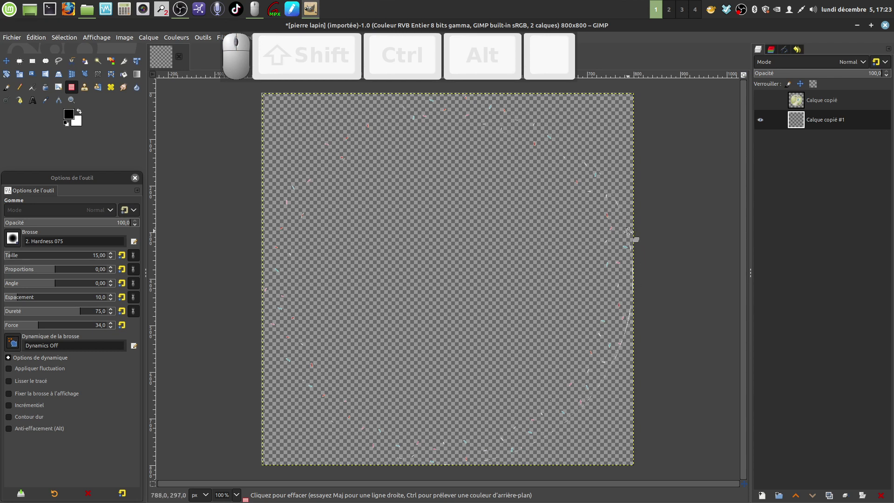
{"action": "mouse_move", "coordinate": [618, 200]}
{"action": "left_mouse_down"}
{"action": "mouse_move", "coordinate": [636, 223]}
{"action": "mouse_move", "coordinate": [629, 235]}
{"action": "mouse_move", "coordinate": [642, 305]}
{"action": "left_mouse_up"}
{"action": "mouse_move", "coordinate": [632, 266]}
{"action": "left_mouse_down"}
{"action": "mouse_move", "coordinate": [640, 295]}
{"action": "mouse_move", "coordinate": [619, 362]}
{"action": "left_mouse_up"}
{"action": "mouse_move", "coordinate": [590, 402]}
{"action": "left_mouse_down"}
{"action": "mouse_move", "coordinate": [616, 359]}
{"action": "mouse_move", "coordinate": [611, 370]}
{"action": "left_mouse_up"}
{"action": "left_click_drag", "start_coordinate": [591, 401], "coordinate": [619, 403]}
{"action": "left_click", "coordinate": [764, 100]}
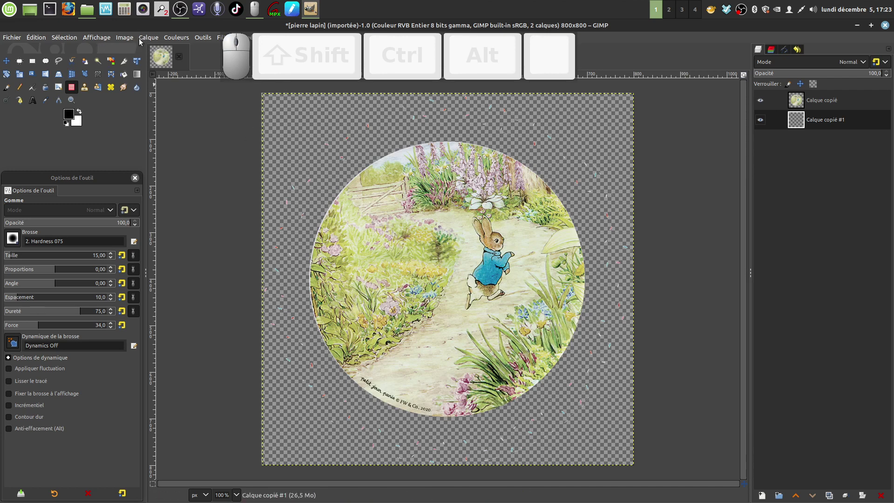
Step: Merge the visible picture and rim layers into a single layer
{"action": "left_click", "coordinate": [125, 37]}
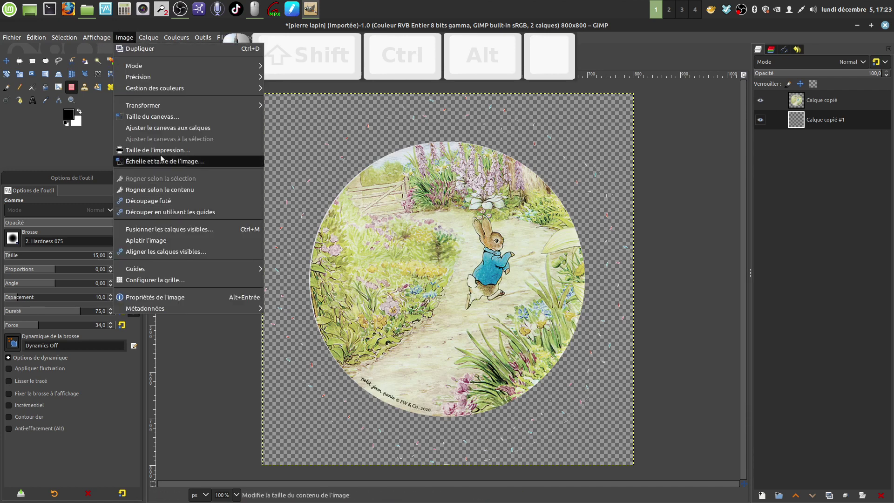
{"action": "left_click", "coordinate": [172, 230]}
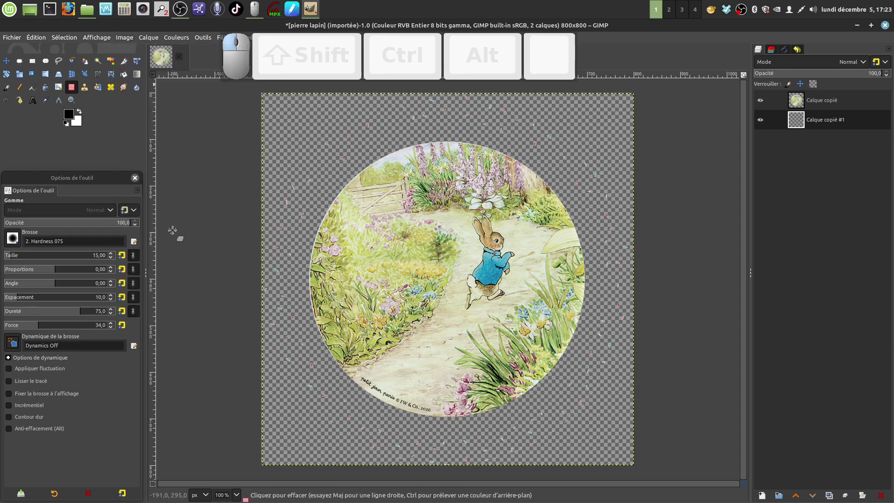
{"action": "left_click", "coordinate": [488, 335]}
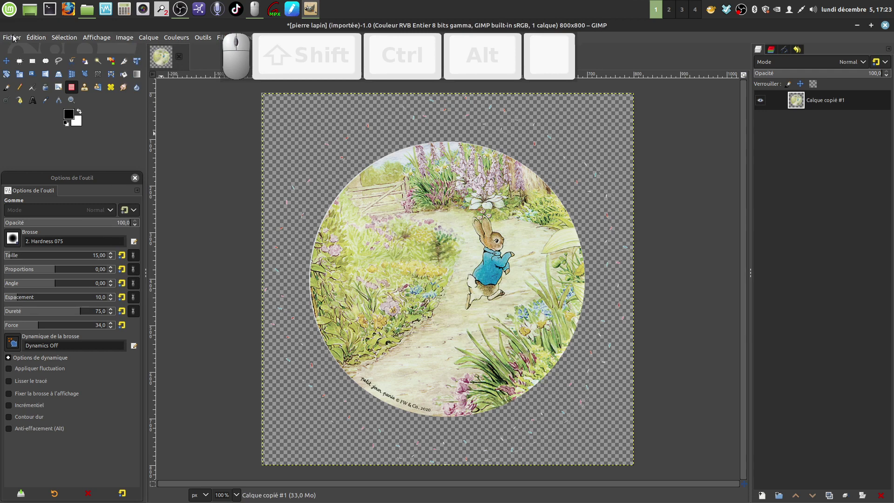
Step: Export the merged image as pierre lapin2.png in the cailloux folder
{"action": "left_click", "coordinate": [11, 38]}
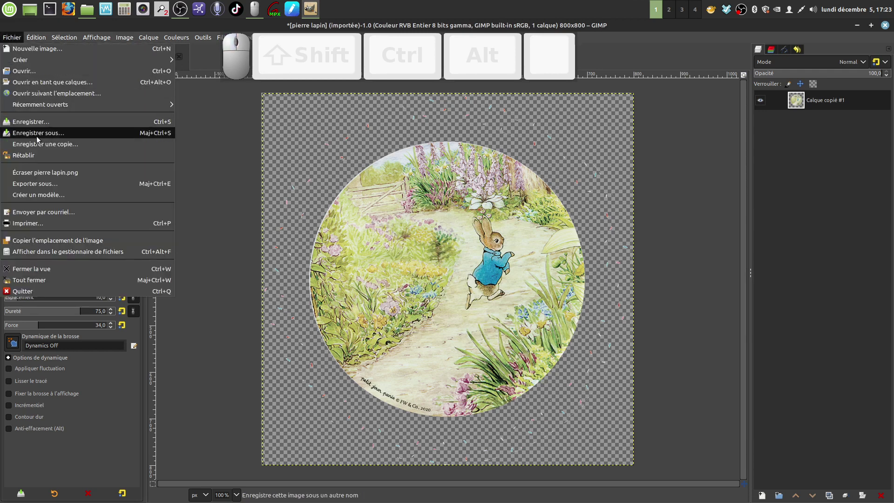
{"action": "left_click", "coordinate": [33, 183]}
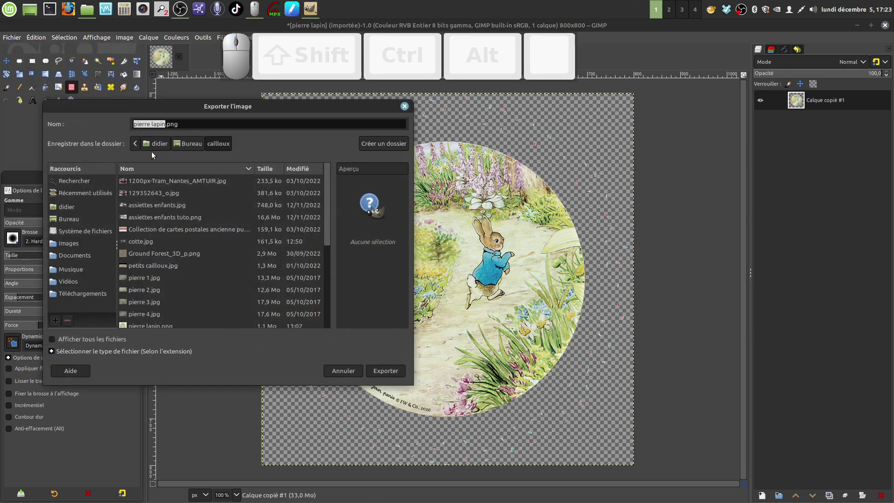
{"action": "left_click", "coordinate": [166, 124]}
{"action": "type", "text": "2"}
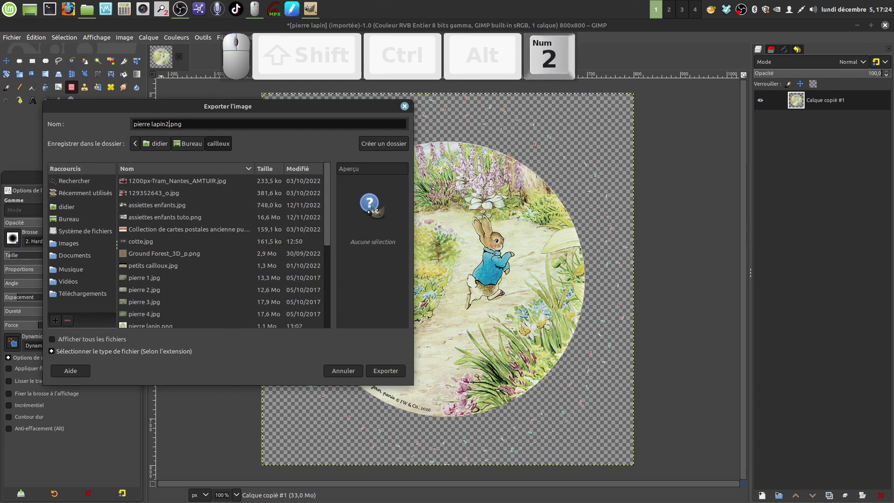
{"action": "left_click", "coordinate": [182, 124]}
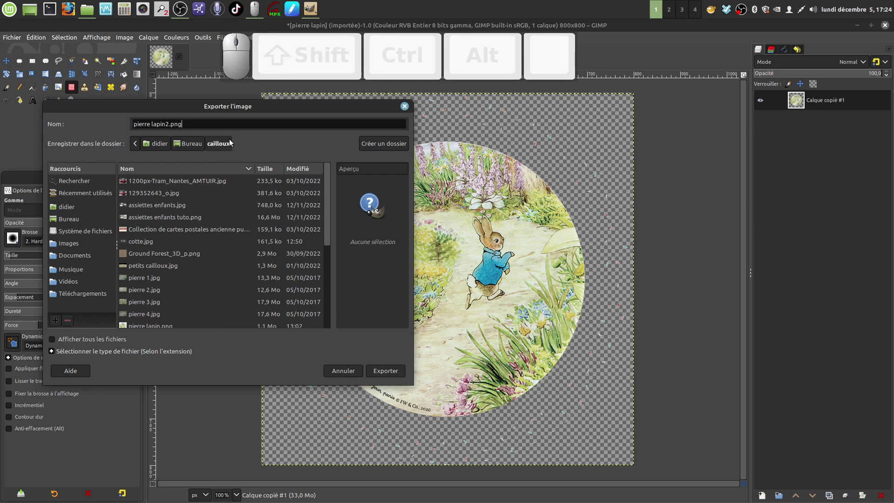
{"action": "left_click", "coordinate": [377, 371]}
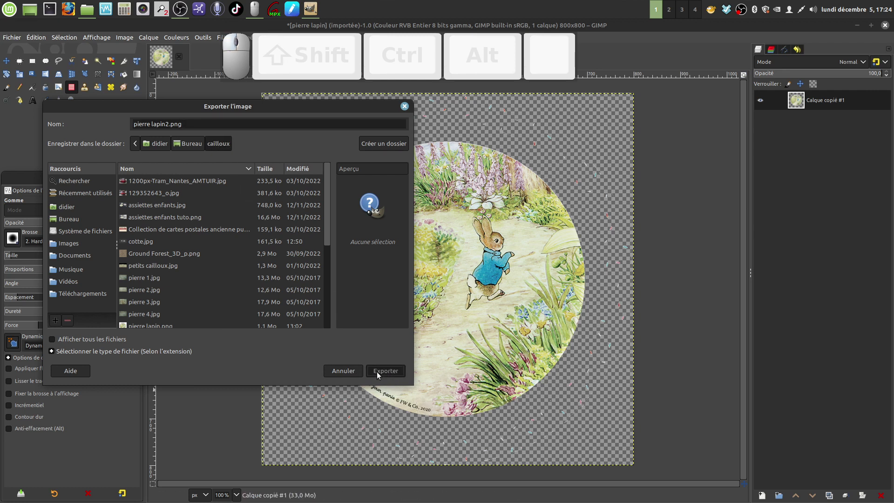
{"action": "left_click", "coordinate": [314, 349]}
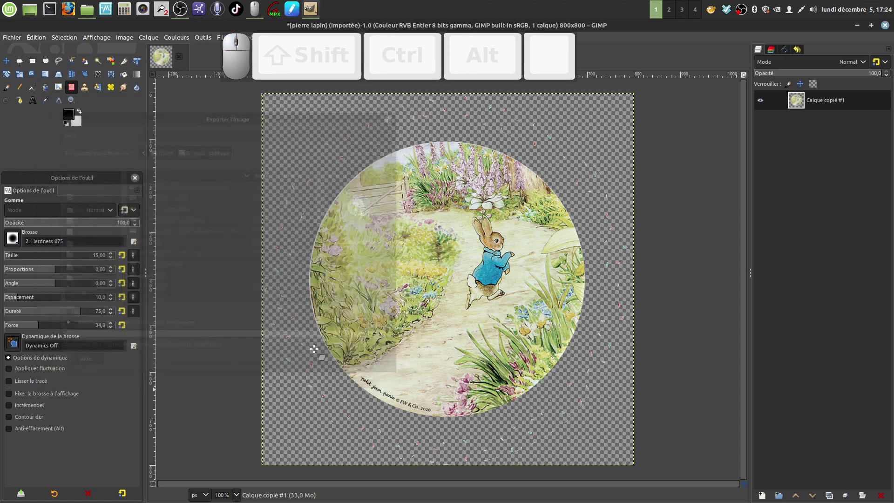
Step: Close GIMP and open assiettes tuto.blend from the desktop's cailloux folder in Blender
{"action": "left_click", "coordinate": [886, 25]}
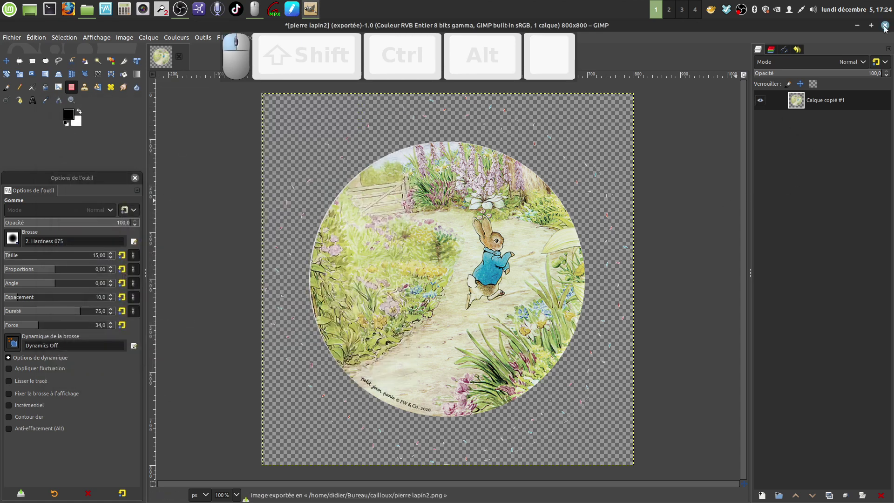
{"action": "left_click", "coordinate": [242, 159]}
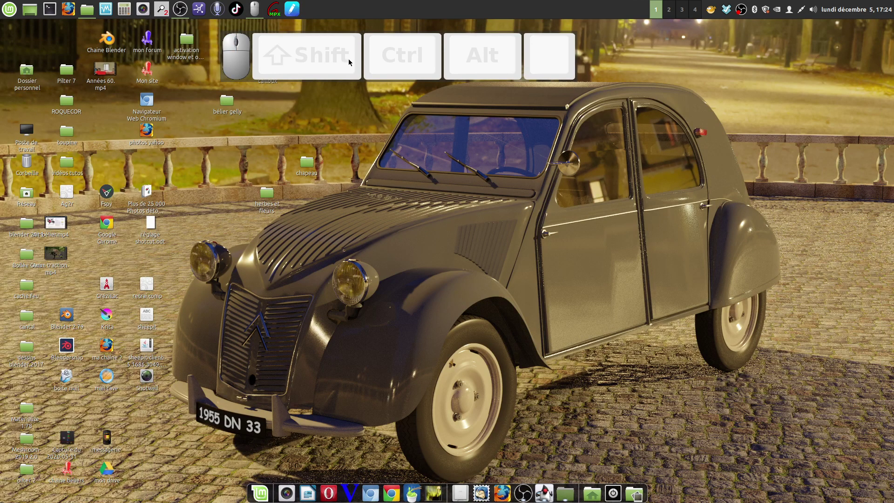
{"action": "left_click_drag", "start_coordinate": [362, 38], "coordinate": [404, 453]}
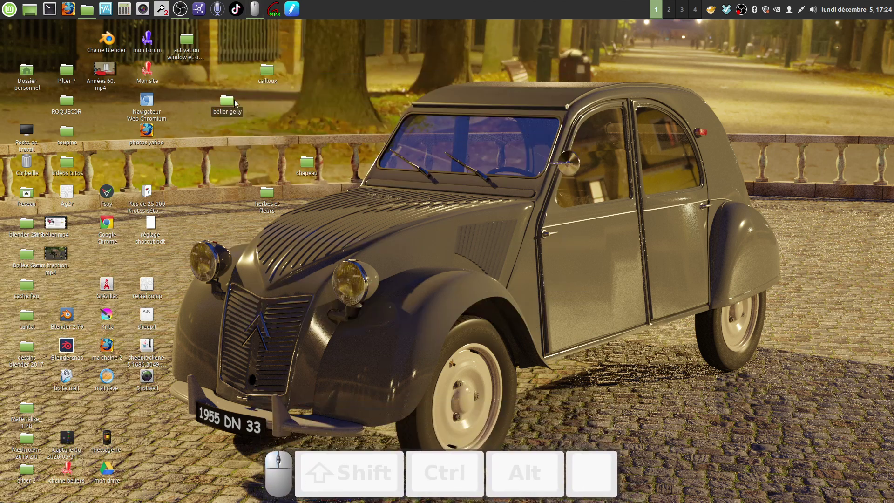
{"action": "double_click", "coordinate": [267, 71]}
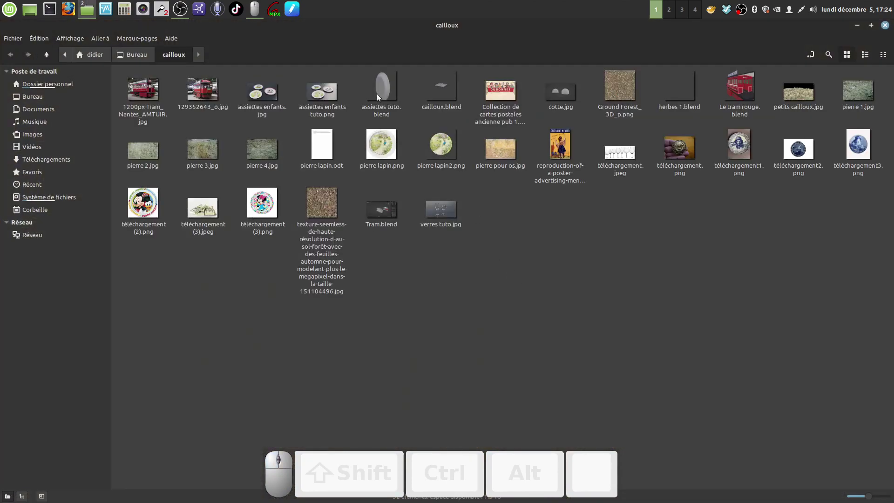
{"action": "double_click", "coordinate": [384, 83]}
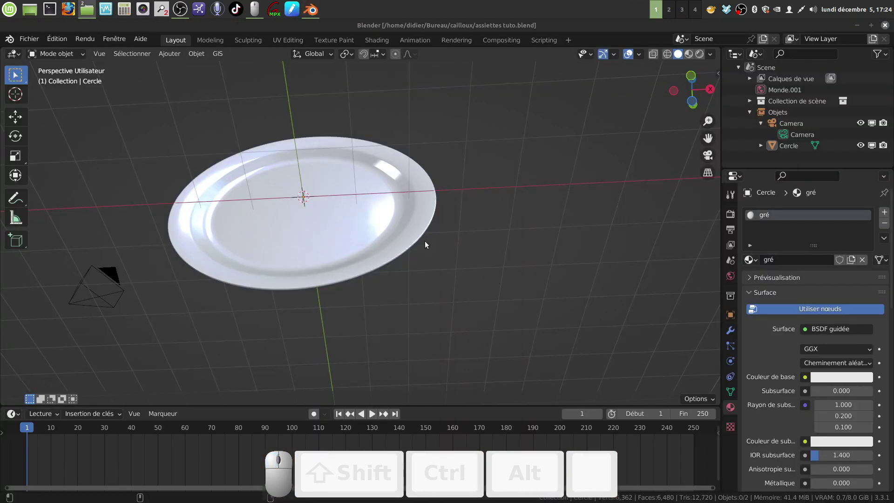
Step: Enter Edit Mode on the plate with face selection, clear the selection, and circle-select all faces of the flat central disc
{"action": "middle_click_drag", "start_coordinate": [375, 225], "coordinate": [386, 270]}
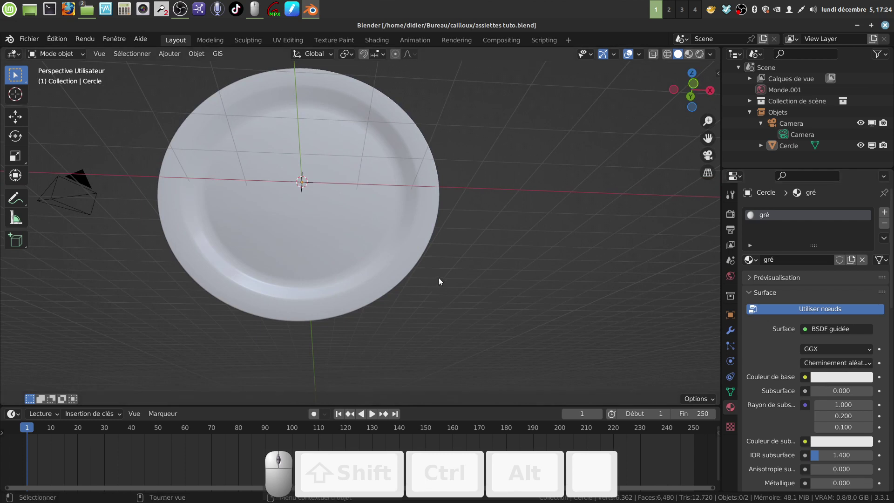
{"action": "middle_click_drag", "start_coordinate": [438, 277], "coordinate": [279, 166]}
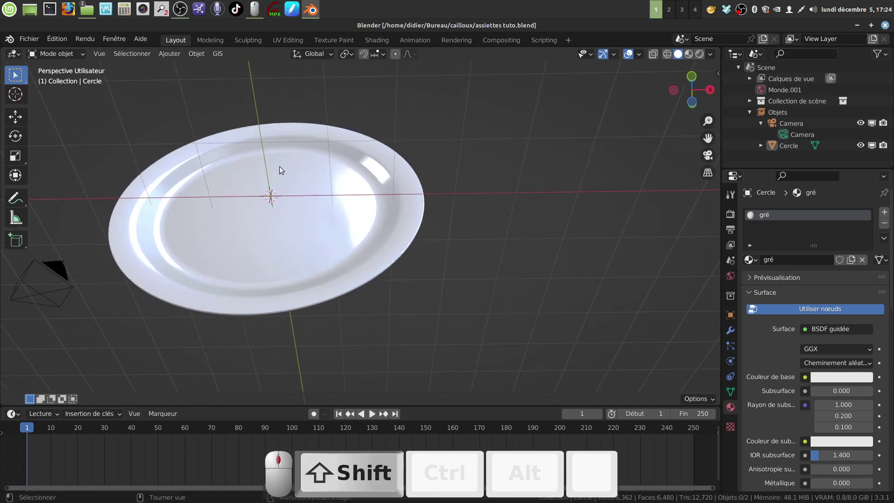
{"action": "middle_click_drag", "start_coordinate": [313, 290], "coordinate": [298, 252]}
{"action": "key", "text": "Tab"}
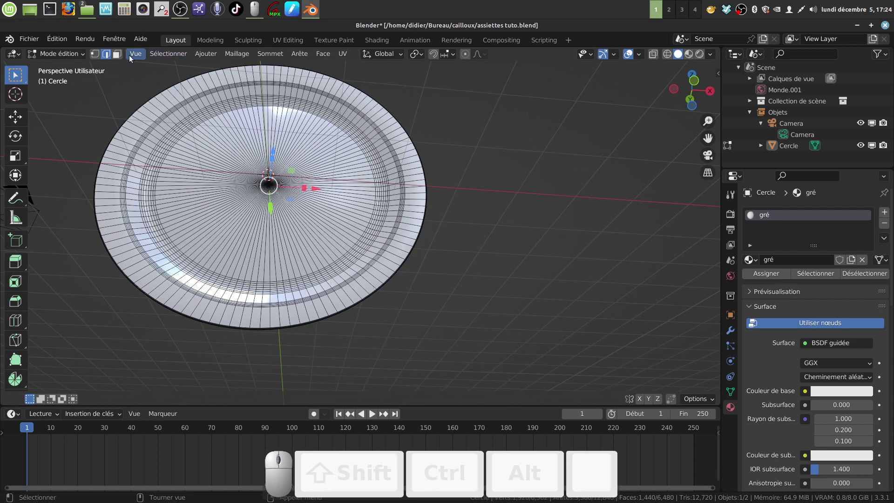
{"action": "left_click", "coordinate": [117, 53]}
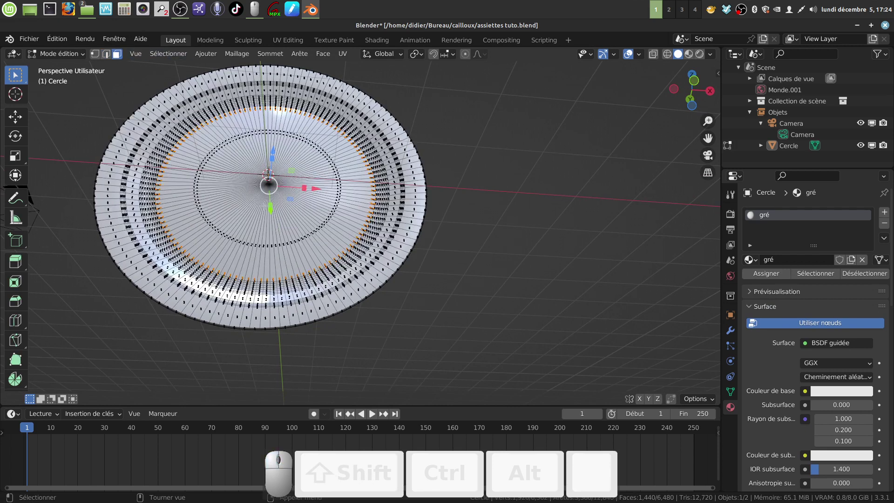
{"action": "key", "text": "a"}
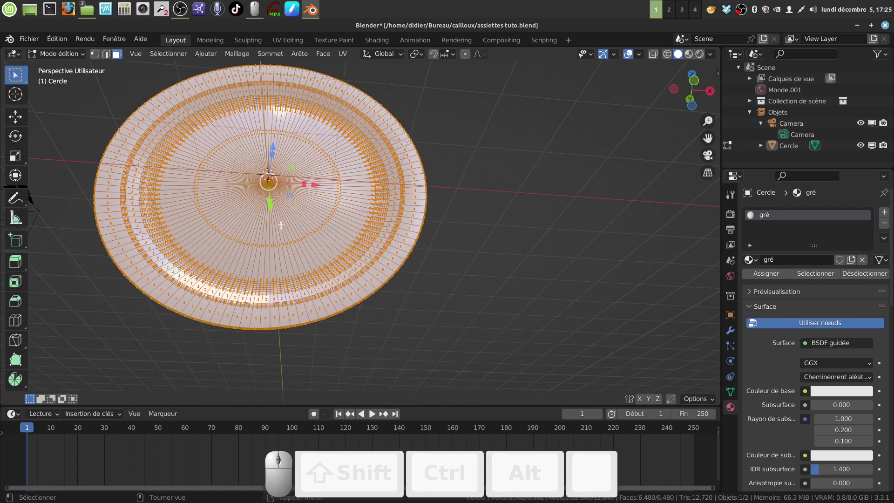
{"action": "key", "text": "alt+a"}
{"action": "middle_click_drag", "start_coordinate": [281, 225], "coordinate": [276, 223]}
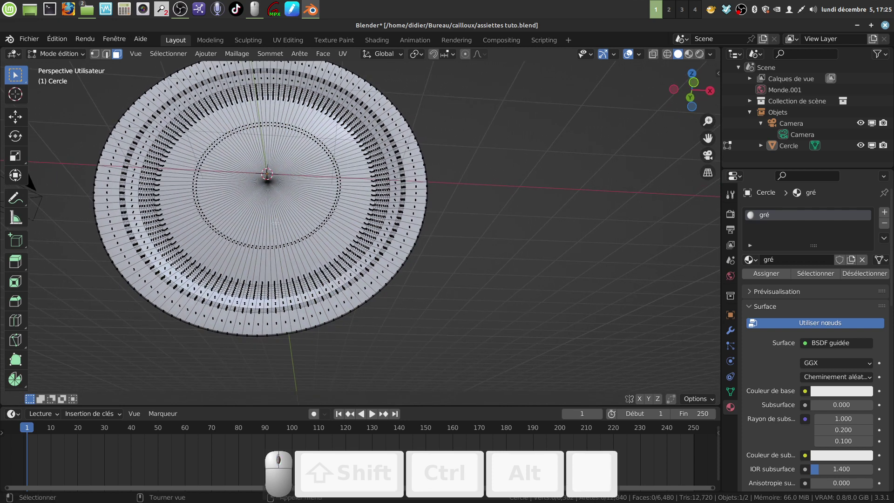
{"action": "key", "text": "c"}
{"action": "mouse_move", "coordinate": [277, 224]}
{"action": "left_mouse_down"}
{"action": "mouse_move", "coordinate": [282, 265]}
{"action": "mouse_move", "coordinate": [326, 246]}
{"action": "mouse_move", "coordinate": [336, 201]}
{"action": "left_mouse_up"}
{"action": "mouse_move", "coordinate": [281, 171]}
{"action": "left_mouse_down"}
{"action": "mouse_move", "coordinate": [247, 170]}
{"action": "mouse_move", "coordinate": [242, 196]}
{"action": "mouse_move", "coordinate": [272, 211]}
{"action": "left_mouse_up"}
{"action": "right_click", "coordinate": [554, 270]}
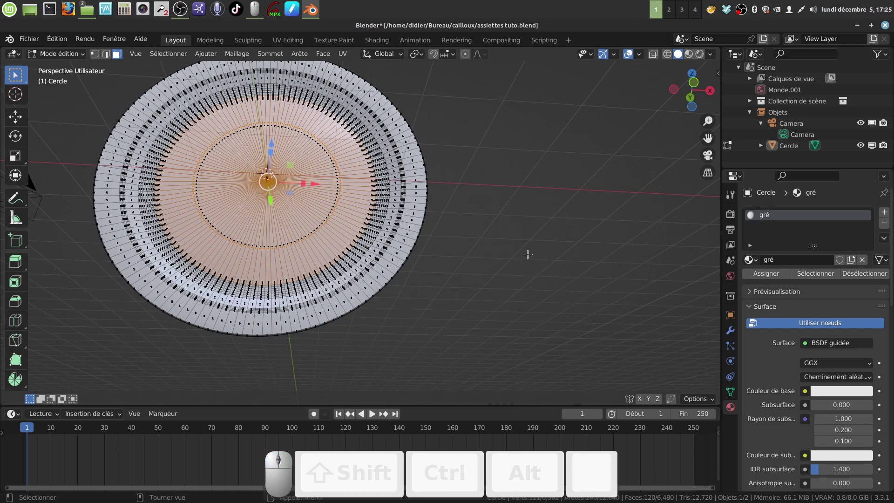
Step: Grow the face selection from the plate's centre outward until it covers the upper surface to the rim's outer edge
{"action": "scroll", "coordinate": [527, 253], "scroll_direction": "up", "scroll_amount": 3}
{"action": "middle_click_drag", "start_coordinate": [527, 253], "coordinate": [475, 272]}
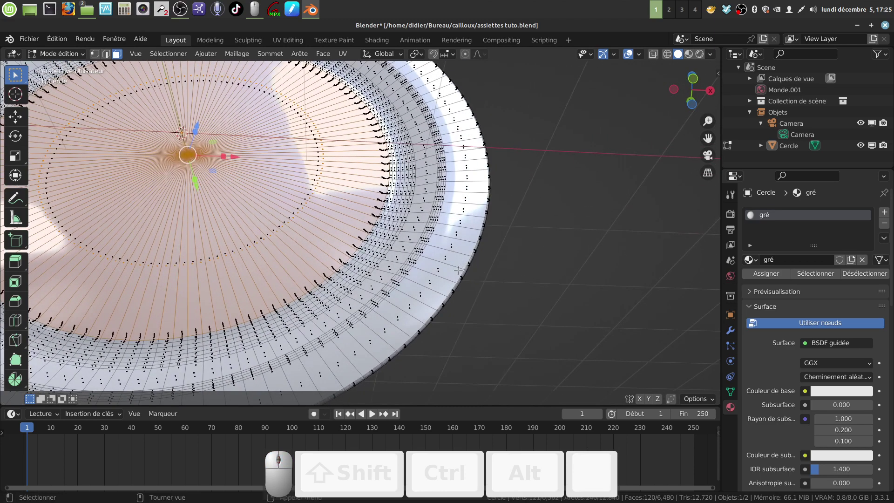
{"action": "key", "text": "ctrl"}
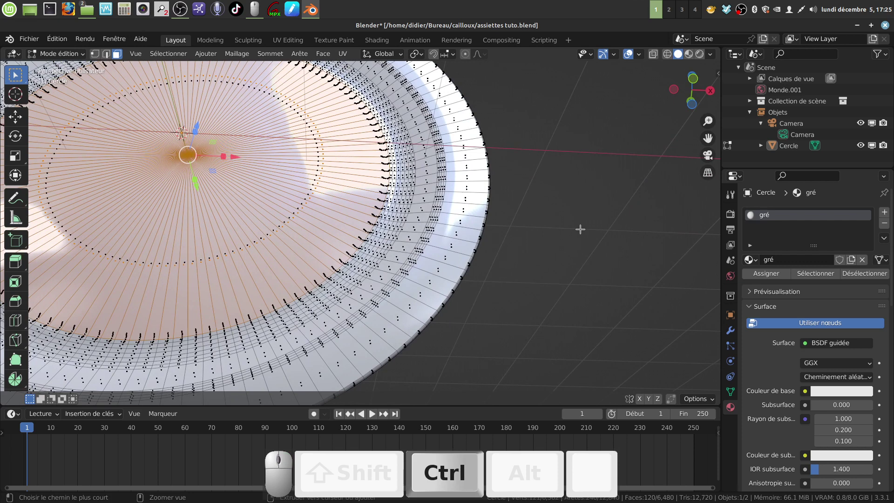
{"action": "key", "text": "ctrl+KP_Add"}
{"action": "key", "text": "ctrl+KP_Add"}
{"action": "key", "text": "ctrl+KP_Add"}
{"action": "key", "text": "ctrl+KP_Add"}
{"action": "key", "text": "ctrl+KP_Add"}
{"action": "key", "text": "ctrl+KP_Add"}
{"action": "key", "text": "ctrl+KP_Add"}
{"action": "key", "text": "ctrl+KP_Add"}
{"action": "key", "text": "ctrl+KP_Add"}
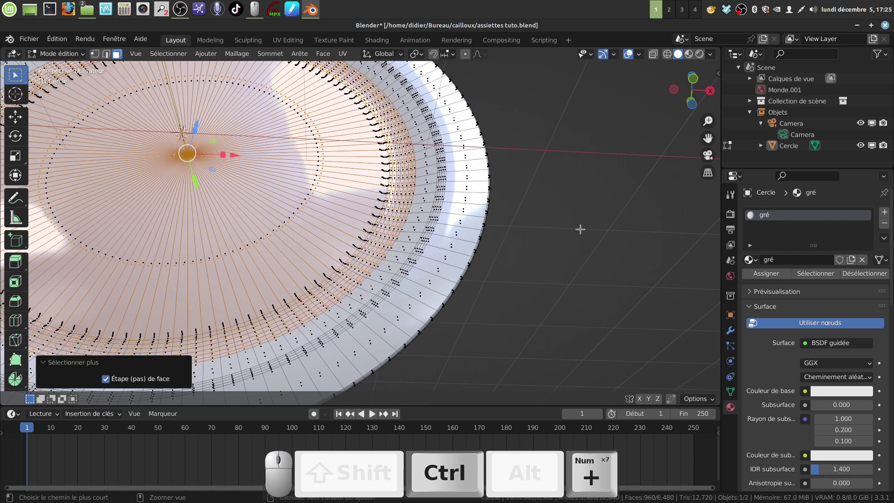
{"action": "key", "text": "ctrl+KP_Add"}
{"action": "key", "text": "ctrl+KP_Add"}
{"action": "key", "text": "ctrl+KP_Add"}
{"action": "key", "text": "ctrl+KP_Add"}
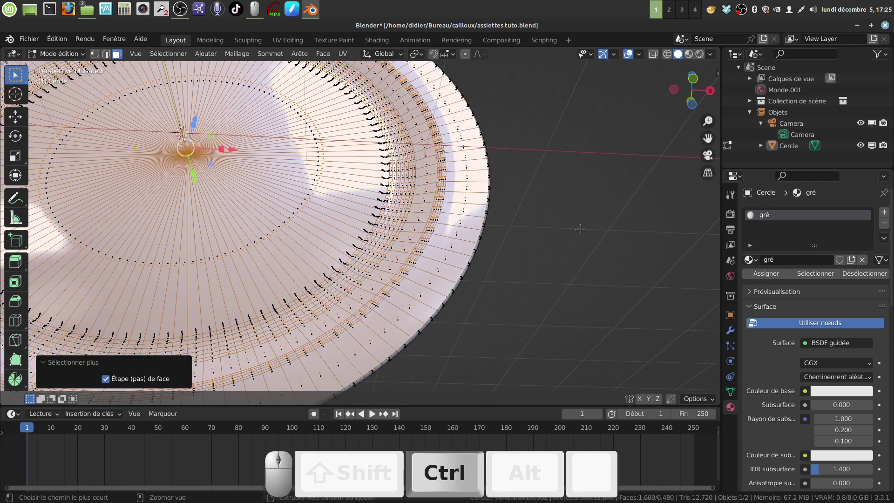
{"action": "key", "text": "ctrl+KP_Add"}
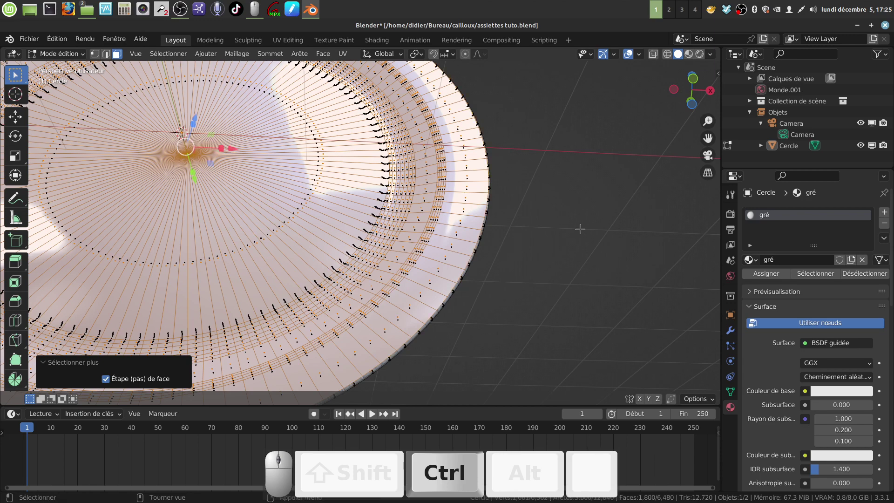
{"action": "scroll", "coordinate": [486, 278], "scroll_direction": "down", "scroll_amount": 3}
{"action": "left_click", "coordinate": [480, 276]}
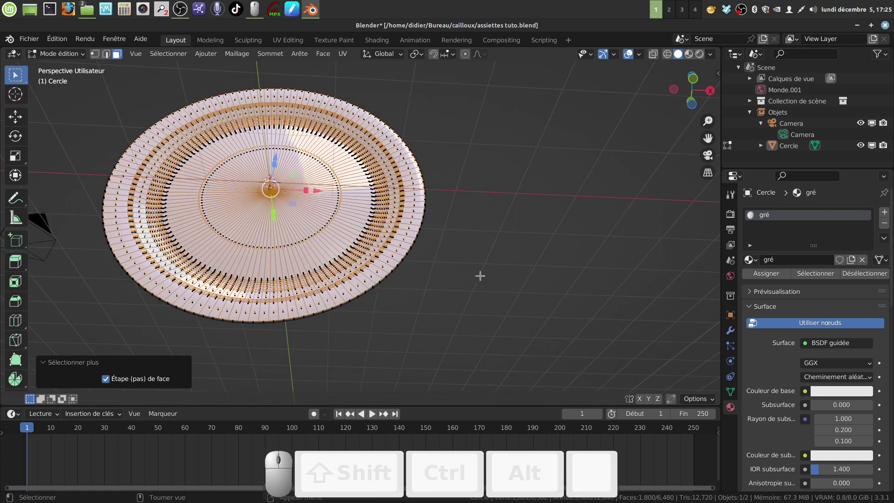
Step: Show the plate in front orthographic view, add a second material slot, and link the existing gré material to it
{"action": "key", "text": "KP_1"}
{"action": "key", "text": "KP_7"}
{"action": "key", "text": "KP_1"}
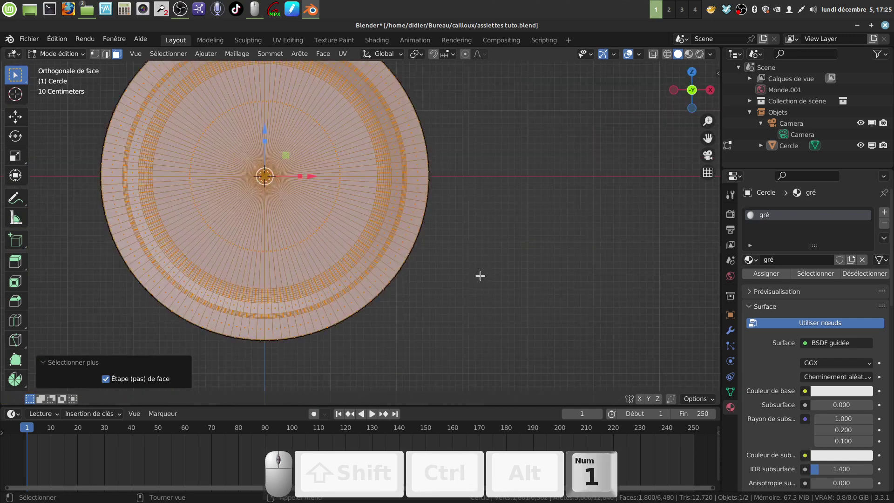
{"action": "scroll", "coordinate": [479, 274], "scroll_direction": "down", "scroll_amount": 3}
{"action": "middle_click_drag", "start_coordinate": [473, 259], "coordinate": [368, 261], "text": "shift"}
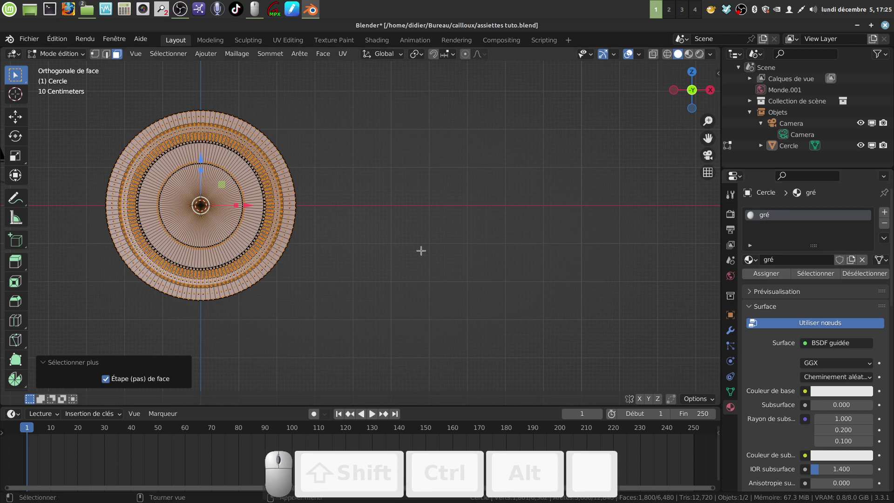
{"action": "left_click", "coordinate": [884, 213]}
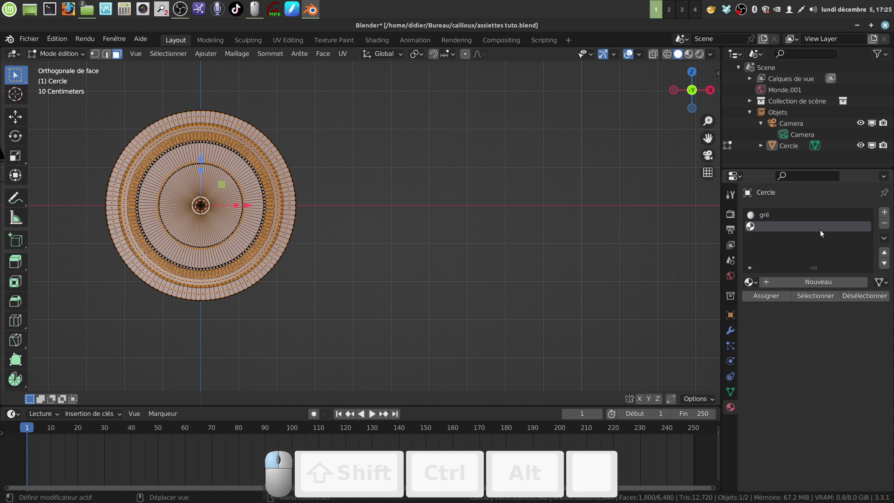
{"action": "left_click", "coordinate": [751, 283]}
{"action": "left_click", "coordinate": [692, 300]}
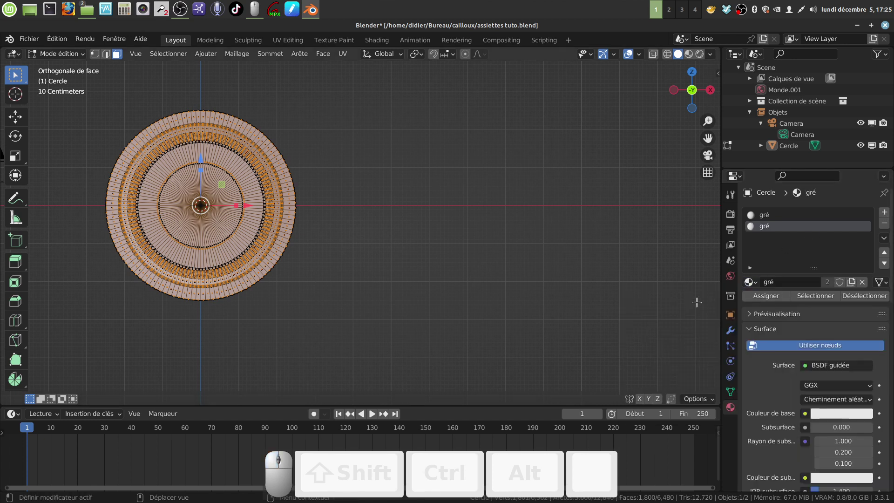
Step: Make the second slot's gré material an independent copy and rename it image
{"action": "left_click", "coordinate": [851, 282]}
{"action": "double_click", "coordinate": [784, 227]}
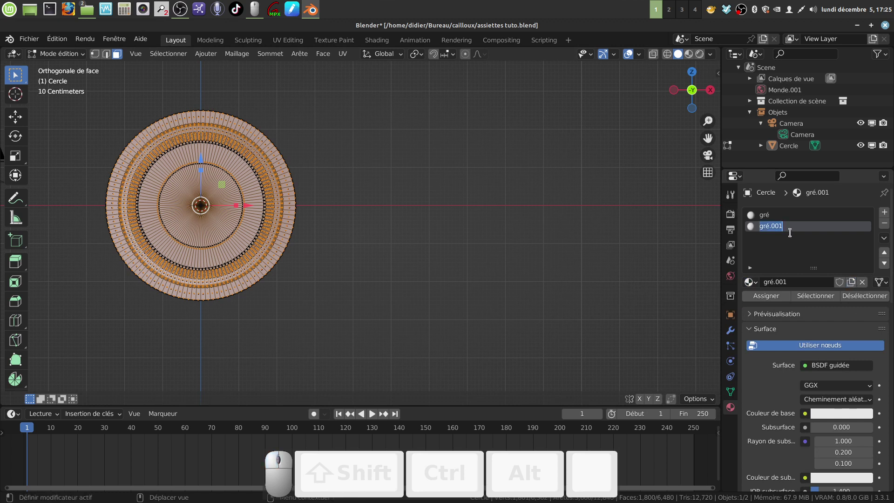
{"action": "key", "text": "BackSpace"}
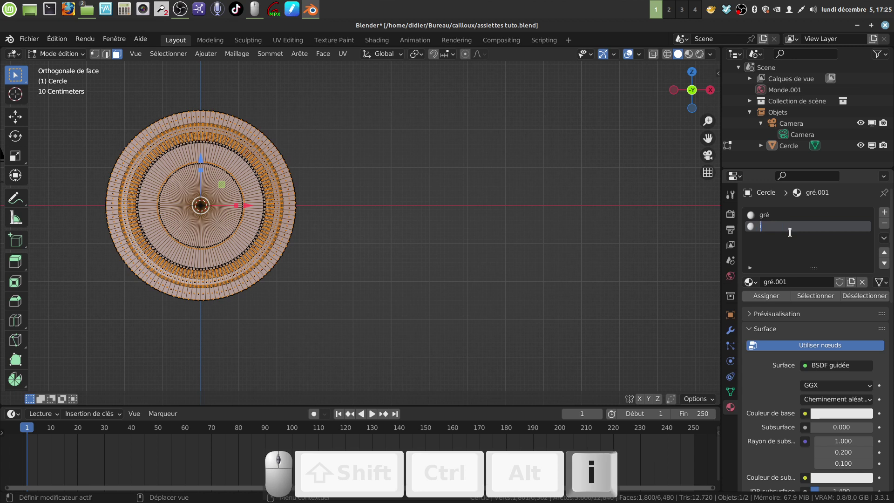
{"action": "type", "text": "image"}
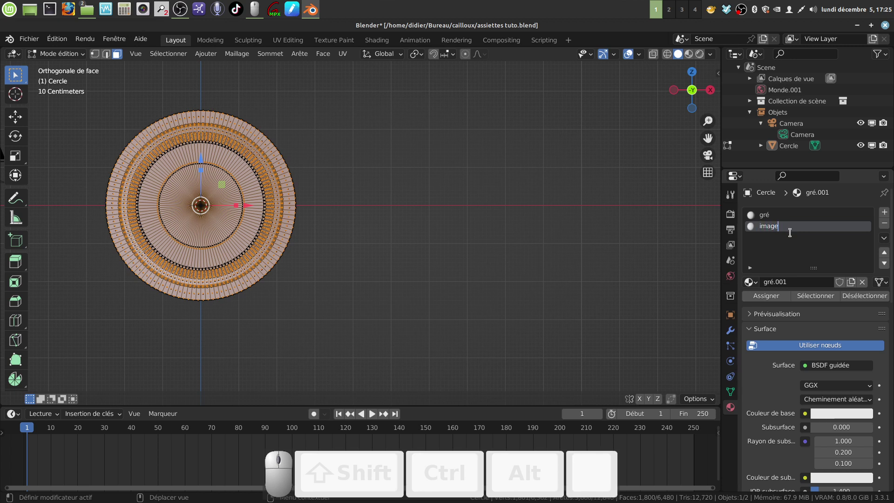
{"action": "left_click", "coordinate": [624, 224]}
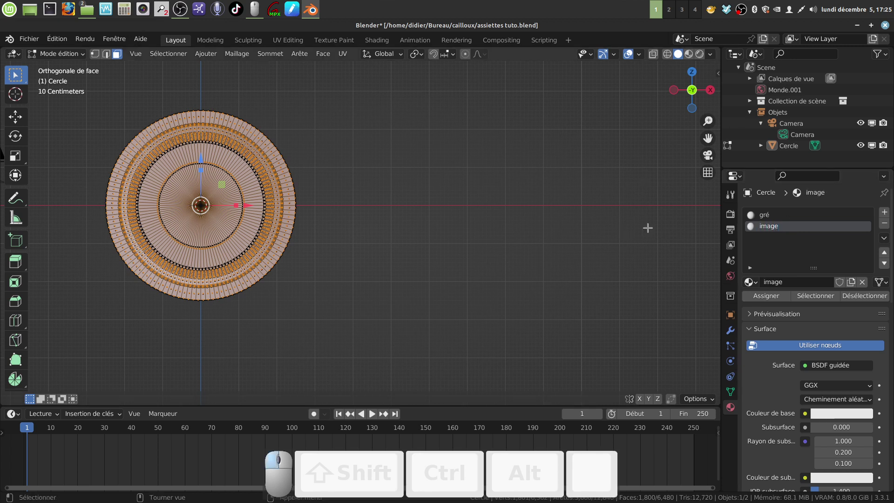
Step: Assign the image material to the selected upper-surface faces and show the plate in front orthographic view
{"action": "left_click", "coordinate": [768, 296]}
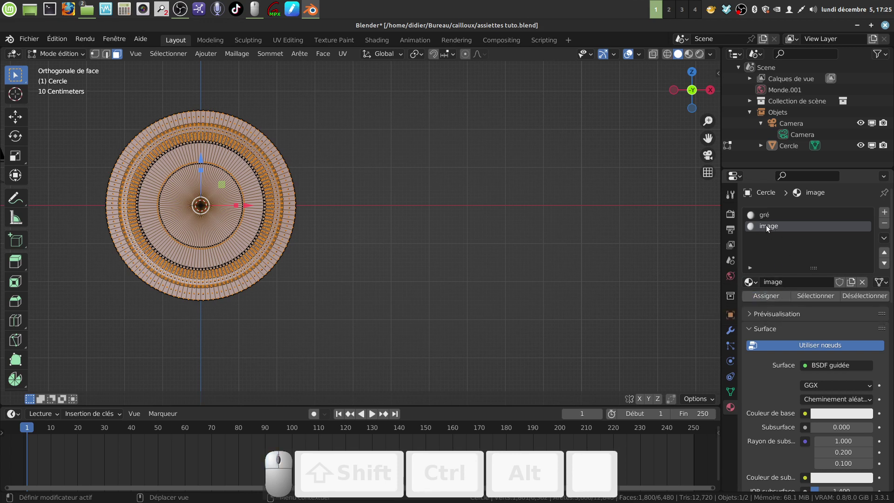
{"action": "middle_click_drag", "start_coordinate": [401, 282], "coordinate": [298, 334]}
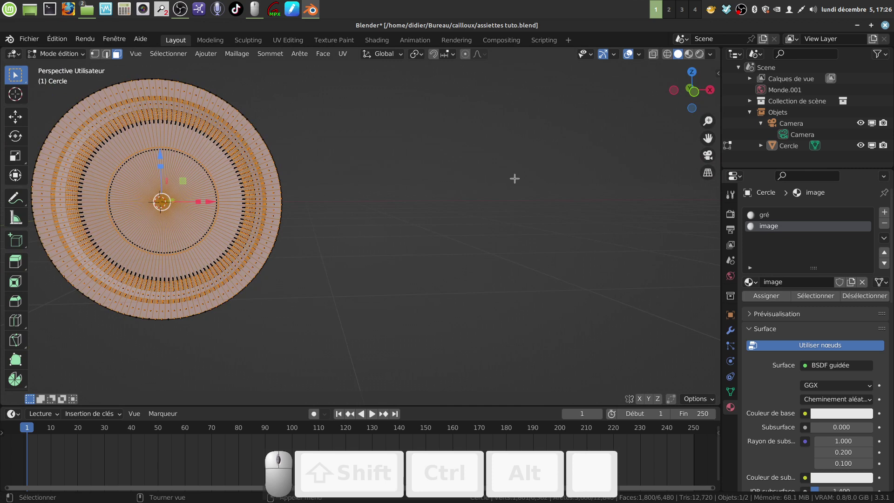
{"action": "key", "text": "KP_1"}
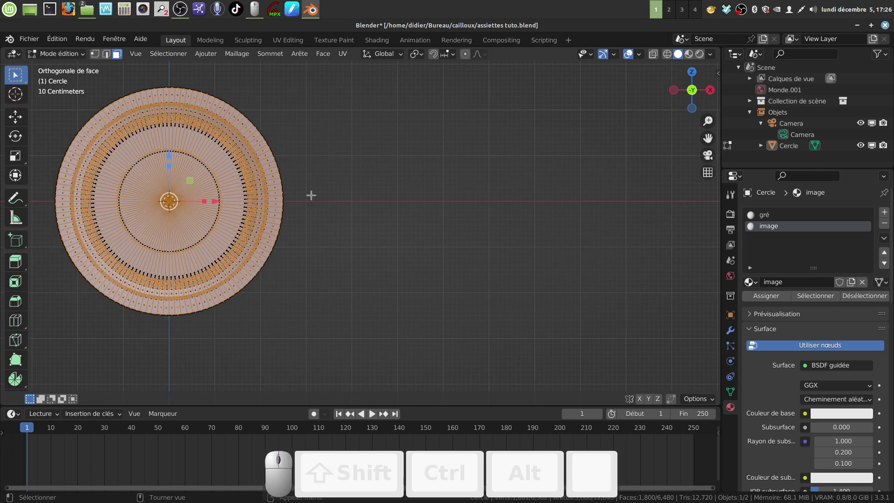
Step: Split the 3D viewport into two side-by-side areas and turn one into a Shader Editor with its sidebar hidden
{"action": "left_click", "coordinate": [719, 49]}
{"action": "left_click_drag", "start_coordinate": [705, 52], "coordinate": [279, 137]}
{"action": "left_click", "coordinate": [295, 53]}
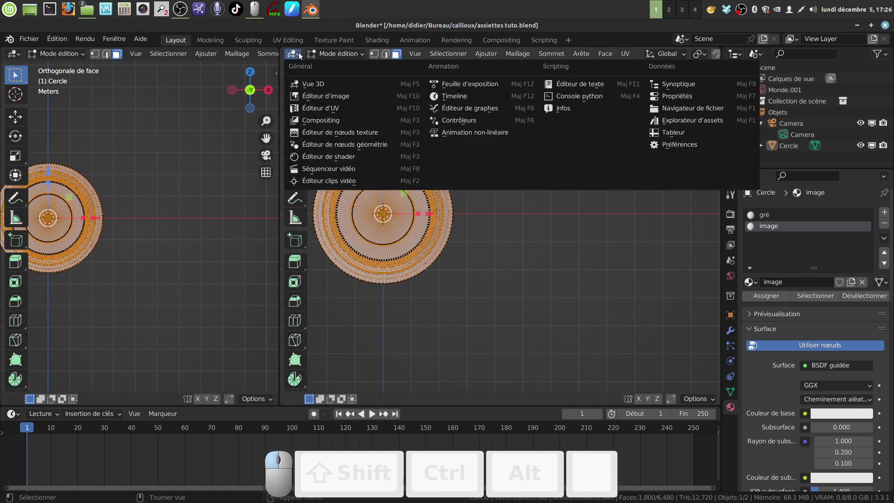
{"action": "left_click", "coordinate": [341, 156]}
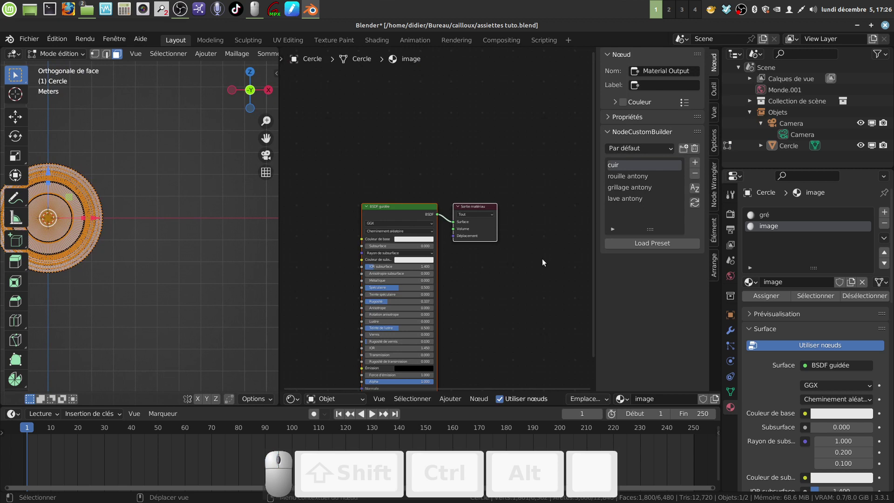
{"action": "key", "text": "n"}
{"action": "middle_click_drag", "start_coordinate": [588, 153], "coordinate": [640, 47]}
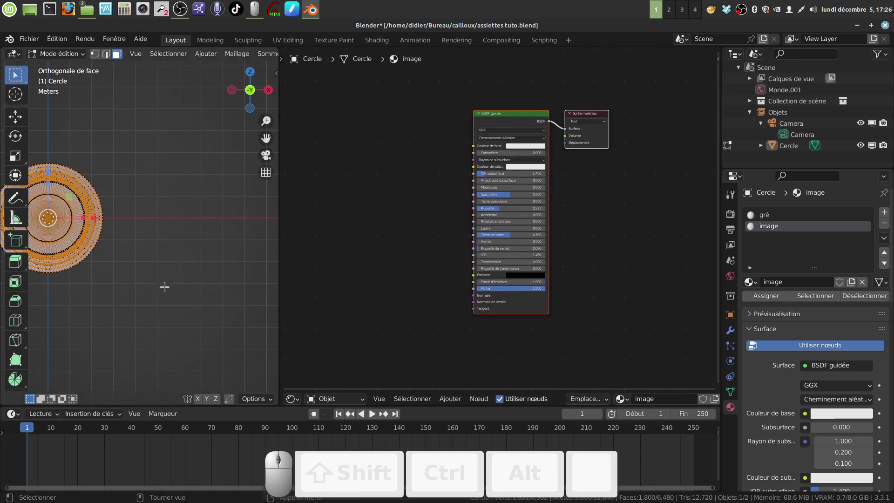
Step: Examine the image material's BSDF guidée and Sortie matériau nodes in the node graph
{"action": "middle_click_drag", "start_coordinate": [170, 299], "coordinate": [383, 227], "text": "shift"}
{"action": "scroll", "coordinate": [379, 224], "scroll_direction": "up", "scroll_amount": 1}
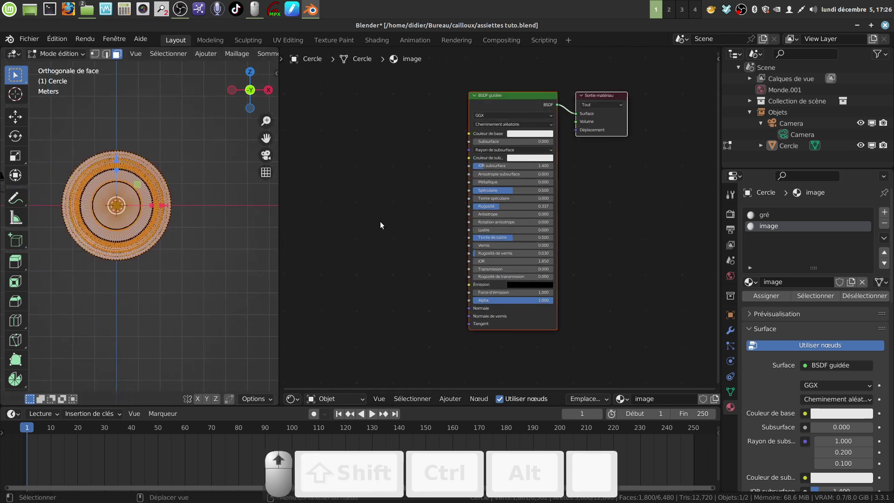
{"action": "scroll", "coordinate": [387, 230], "scroll_direction": "up", "scroll_amount": 1}
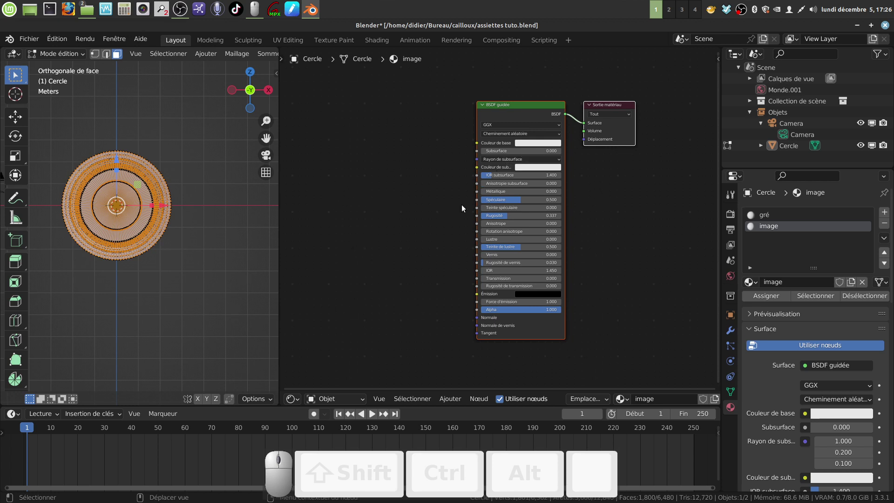
{"action": "scroll", "coordinate": [373, 285], "scroll_direction": "up", "scroll_amount": 1}
{"action": "middle_click_drag", "start_coordinate": [372, 281], "coordinate": [396, 274]}
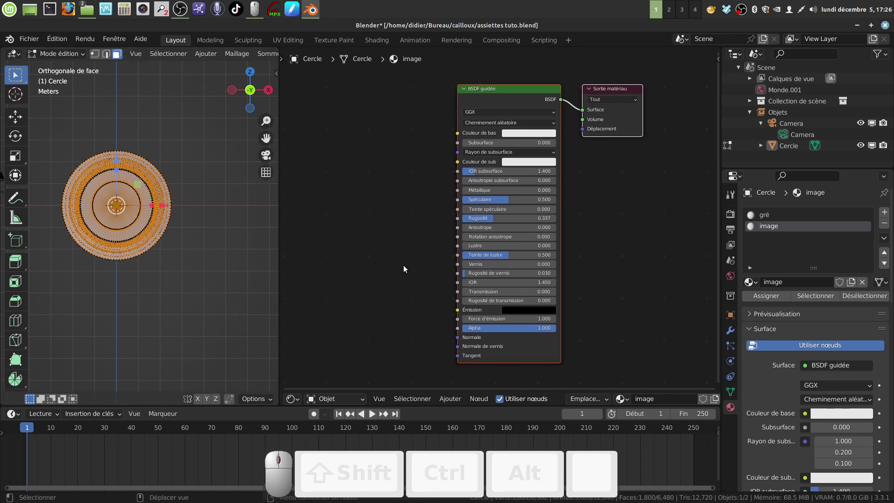
{"action": "scroll", "coordinate": [410, 225], "scroll_direction": "down", "scroll_amount": 1}
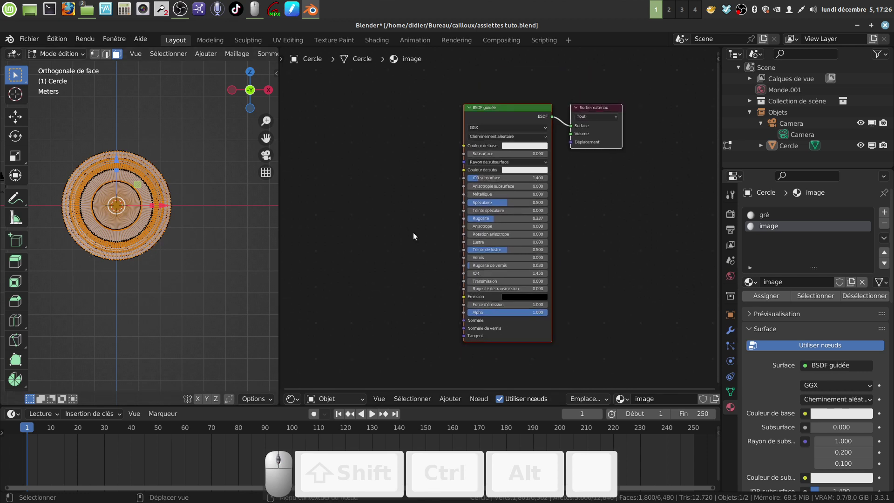
{"action": "scroll", "coordinate": [421, 262], "scroll_direction": "up", "scroll_amount": 1}
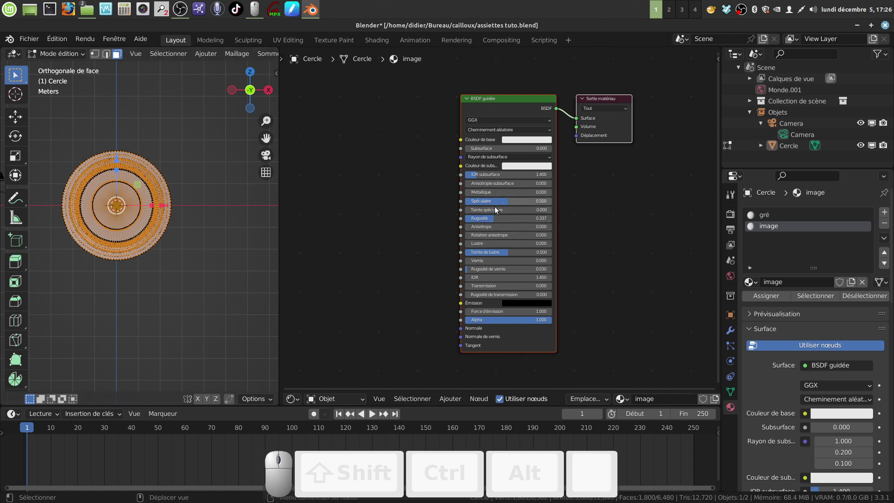
{"action": "scroll", "coordinate": [390, 263], "scroll_direction": "down", "scroll_amount": 1}
{"action": "scroll", "coordinate": [390, 264], "scroll_direction": "down", "scroll_amount": 2}
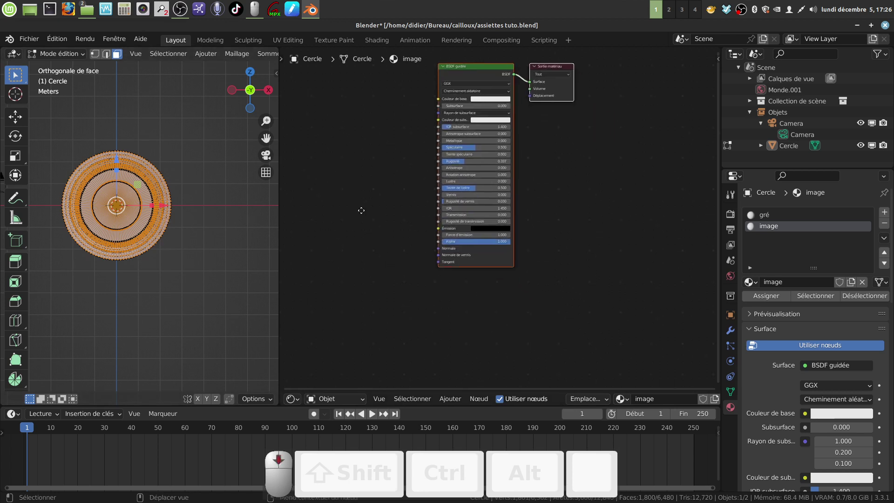
{"action": "scroll", "coordinate": [586, 224], "scroll_direction": "down", "scroll_amount": 3}
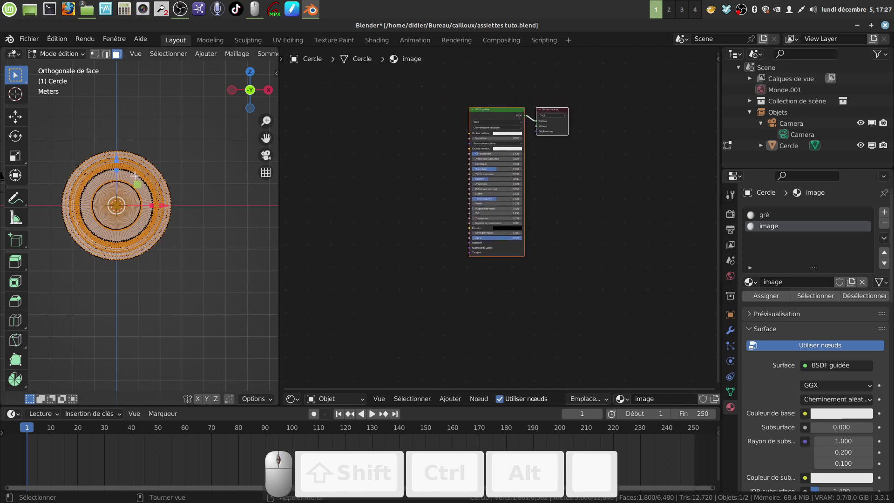
{"action": "scroll", "coordinate": [521, 286], "scroll_direction": "down", "scroll_amount": 3}
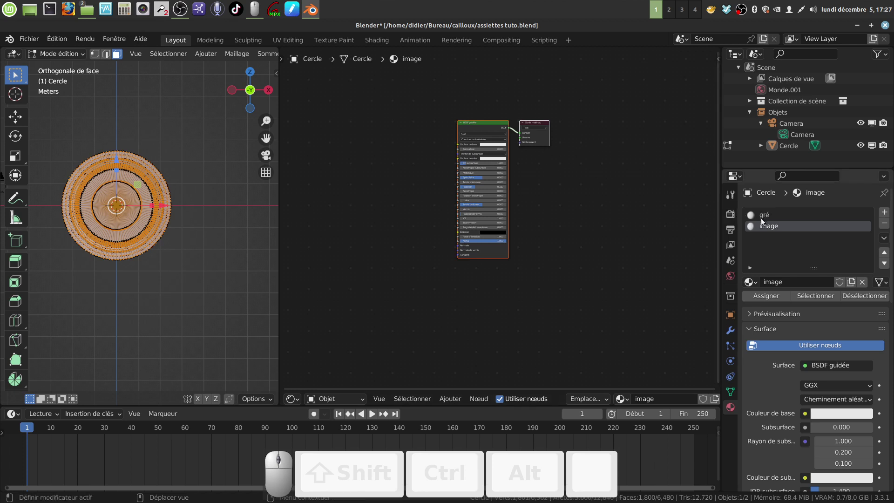
Step: Move the Sortie matériau node well away from the BSDF guidée node, down and to its right
{"action": "left_click", "coordinate": [599, 201]}
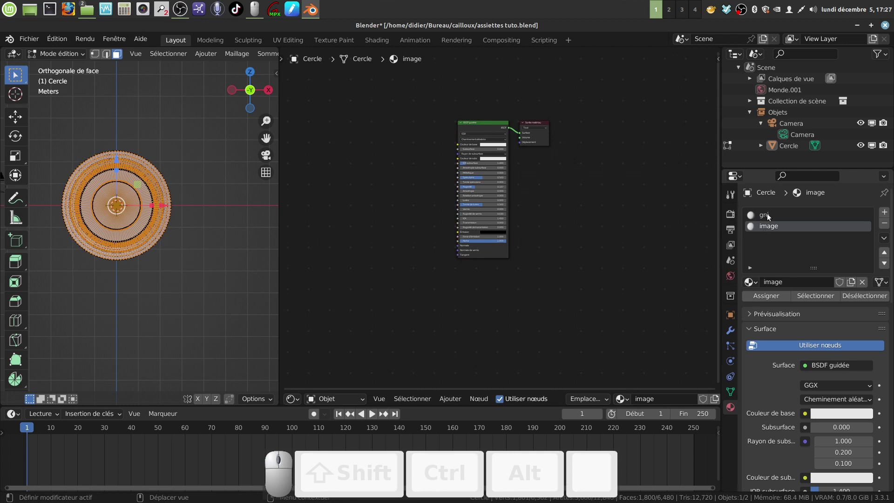
{"action": "left_click_drag", "start_coordinate": [545, 141], "coordinate": [665, 286]}
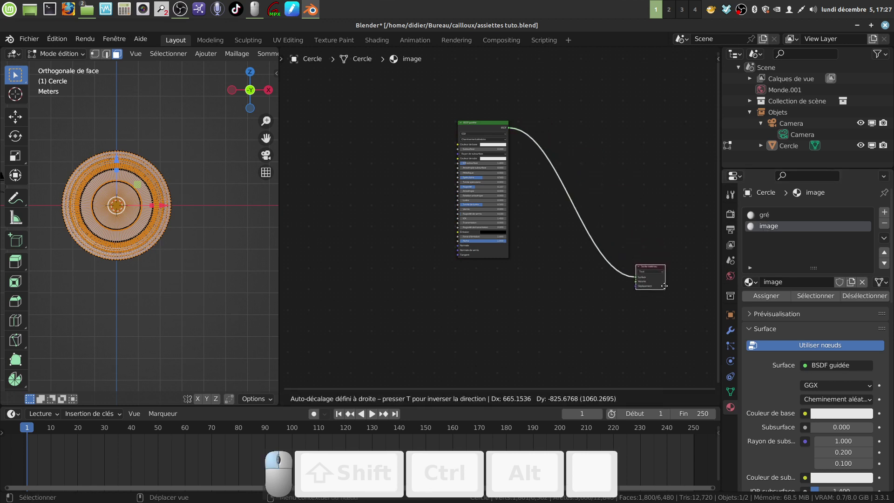
{"action": "middle_click_drag", "start_coordinate": [566, 295], "coordinate": [551, 248]}
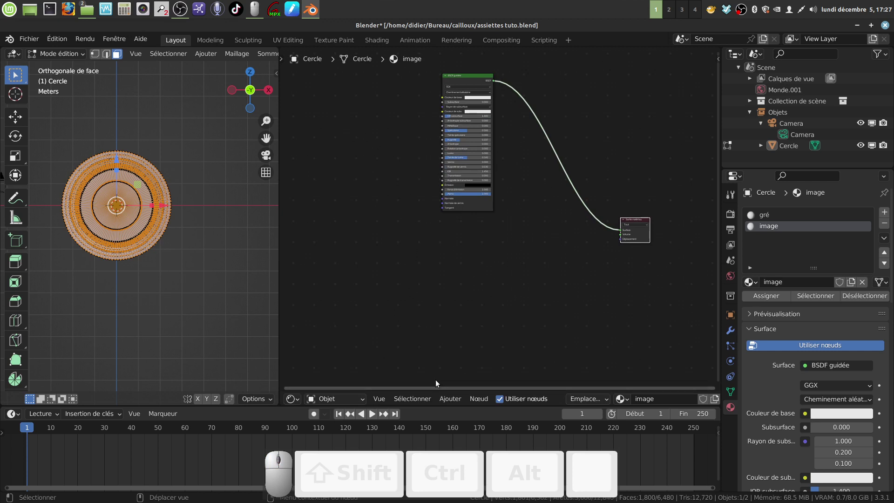
Step: Add a Coordonnées de texture node and place it at the far left of the node graph, below the BSDF guidée node's level
{"action": "left_click", "coordinate": [450, 399]}
{"action": "mouse_move", "coordinate": [456, 371]}
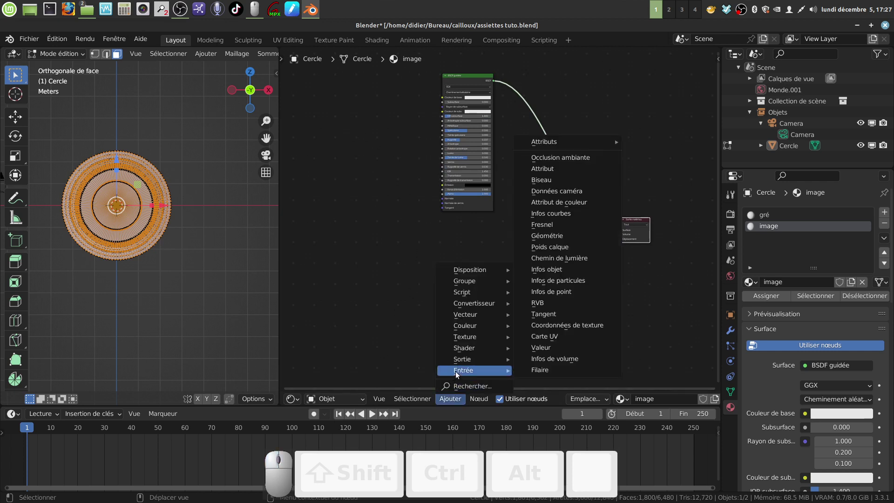
{"action": "left_click", "coordinate": [559, 326]}
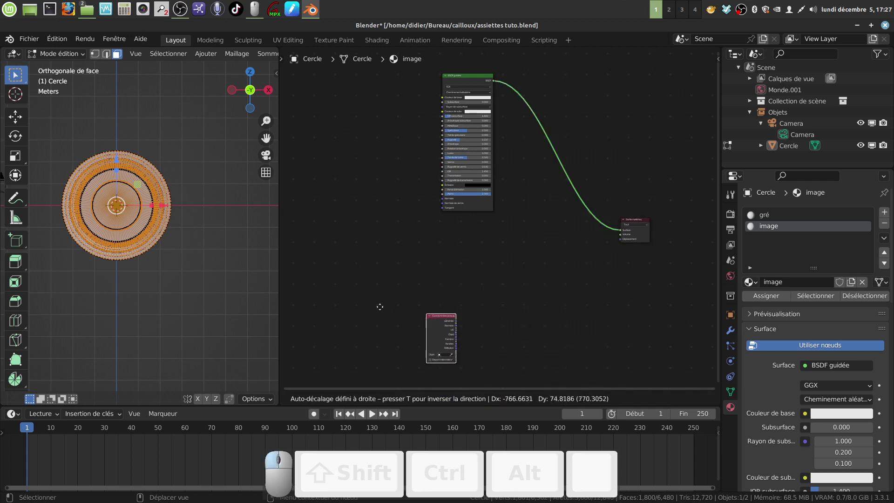
{"action": "left_click", "coordinate": [305, 272]}
Step: Duplicate the BSDF guidée node and place the copy directly below the original
{"action": "left_click", "coordinate": [487, 76]}
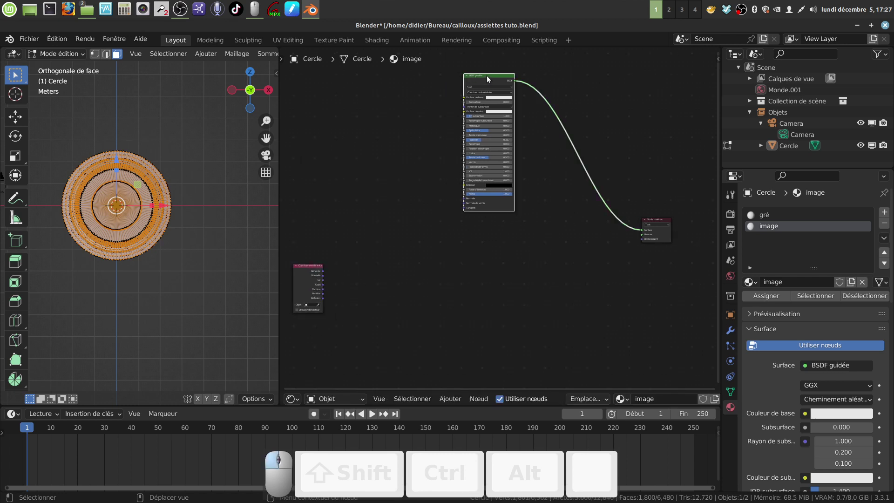
{"action": "right_click", "coordinate": [487, 76]}
{"action": "left_click", "coordinate": [487, 76]}
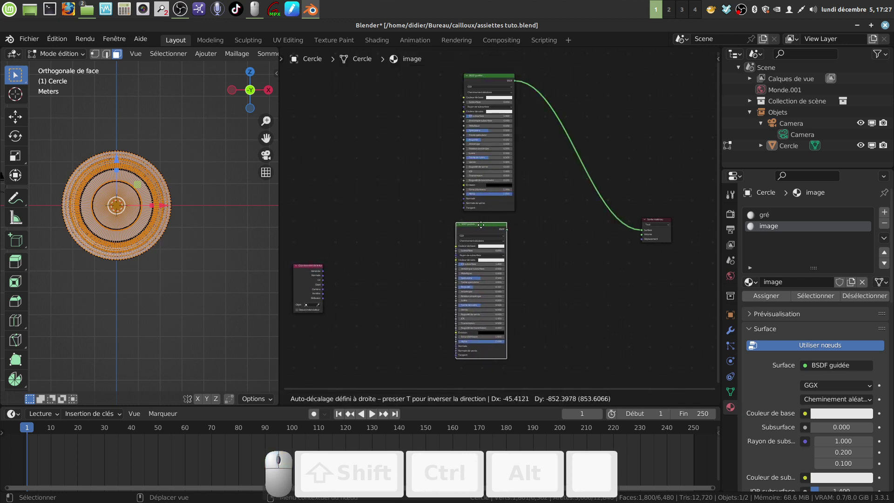
{"action": "left_click", "coordinate": [495, 223]}
{"action": "key", "text": "Home"}
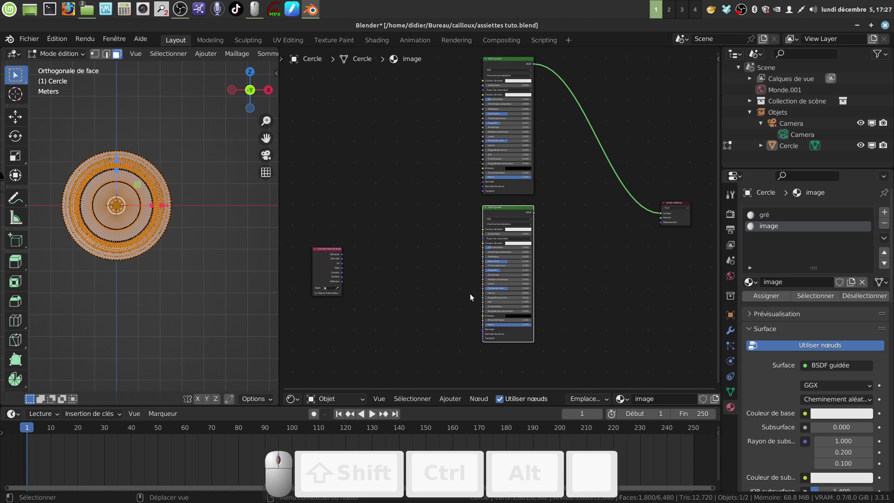
Step: Add a Texture image node between the Coordonnées de texture node and the lower BSDF guidée node
{"action": "left_click", "coordinate": [450, 399]}
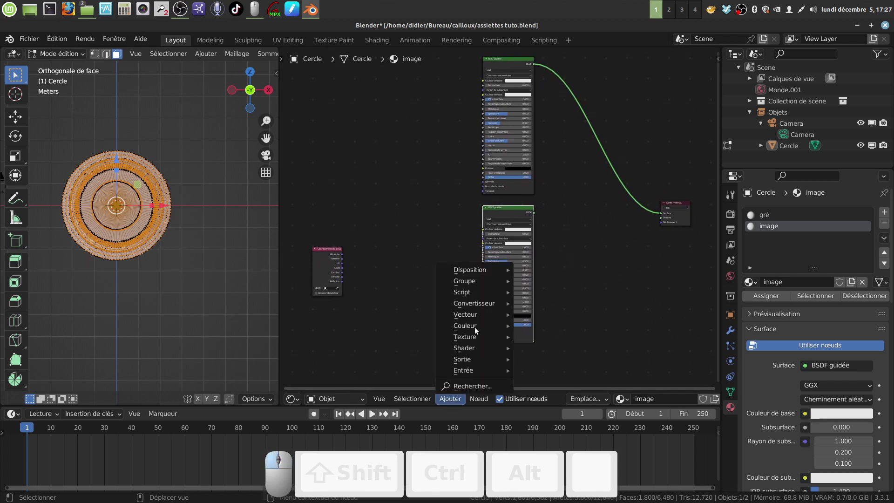
{"action": "mouse_move", "coordinate": [470, 337]}
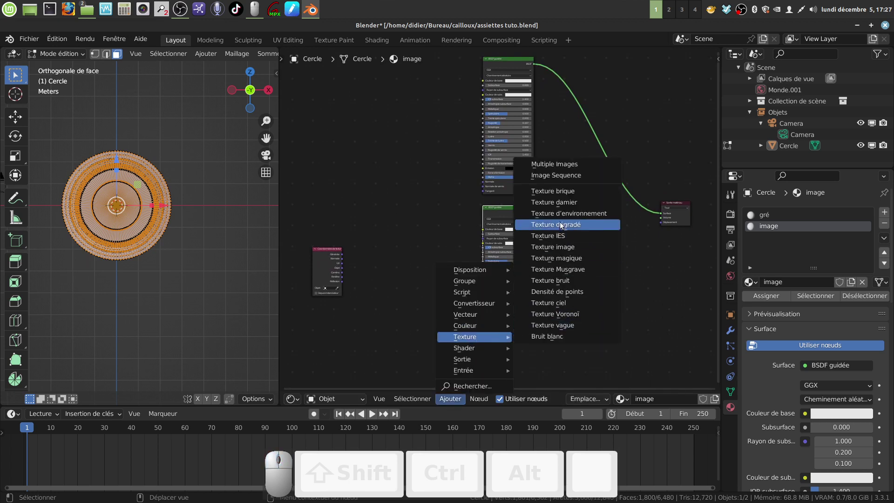
{"action": "left_click", "coordinate": [571, 247]}
{"action": "left_click", "coordinate": [390, 252]}
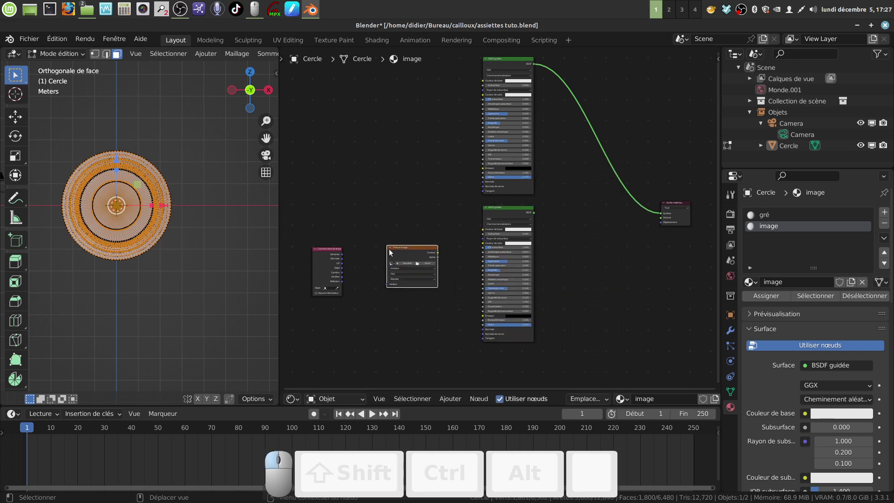
Step: Load pierre lapin2.png from the cailloux folder into the Texture image node
{"action": "scroll", "coordinate": [465, 307], "scroll_direction": "up", "scroll_amount": 2}
{"action": "middle_click_drag", "start_coordinate": [487, 303], "coordinate": [515, 260]}
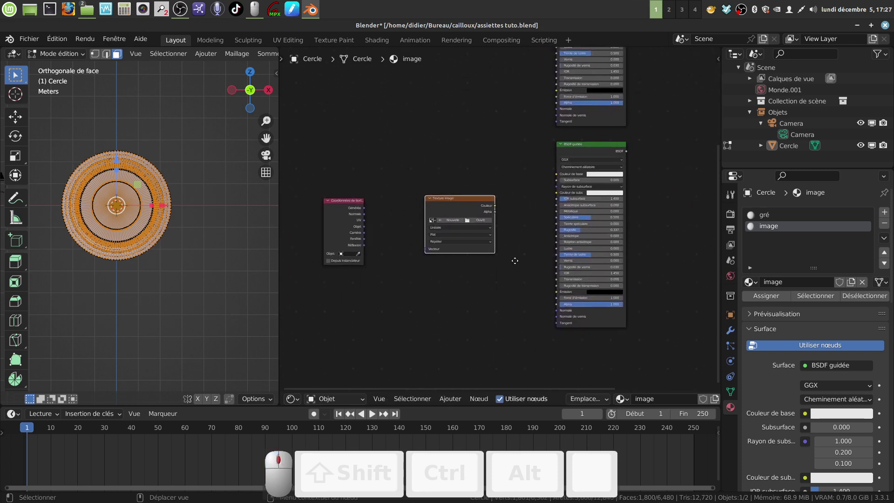
{"action": "scroll", "coordinate": [462, 246], "scroll_direction": "up", "scroll_amount": 2}
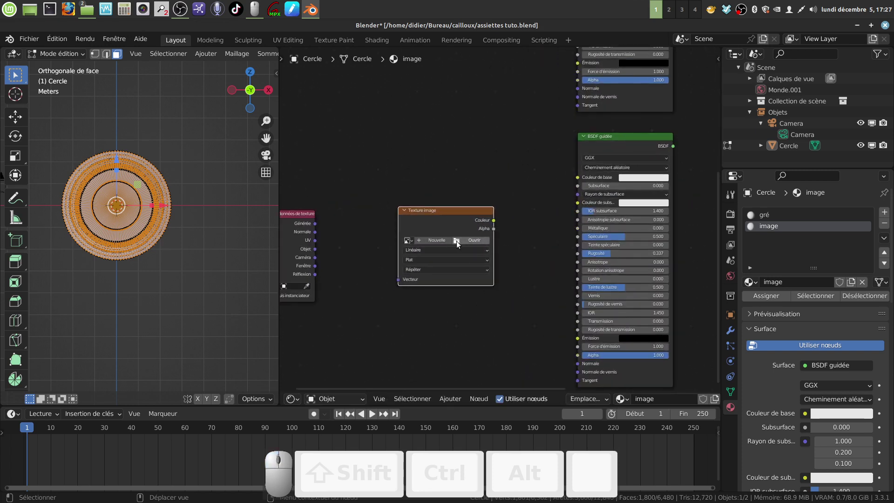
{"action": "left_click", "coordinate": [457, 241]}
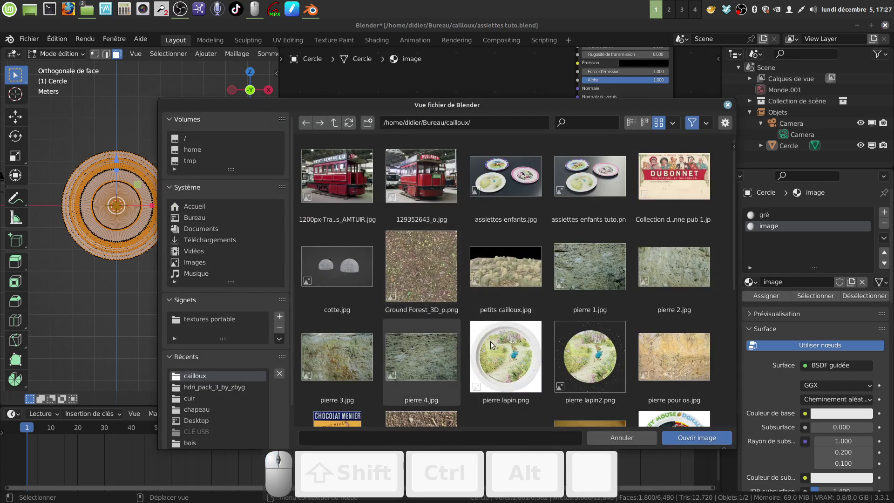
{"action": "scroll", "coordinate": [490, 342], "scroll_direction": "down", "scroll_amount": 4}
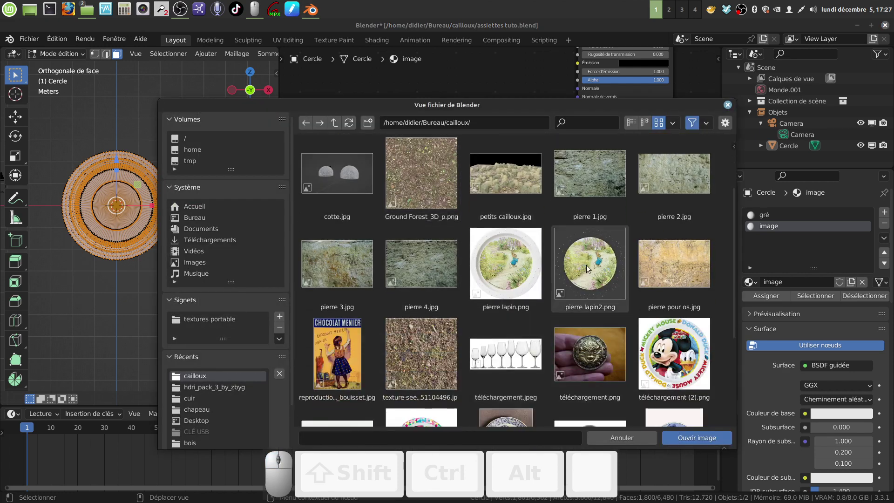
{"action": "left_click", "coordinate": [586, 265]}
{"action": "left_click", "coordinate": [697, 439]}
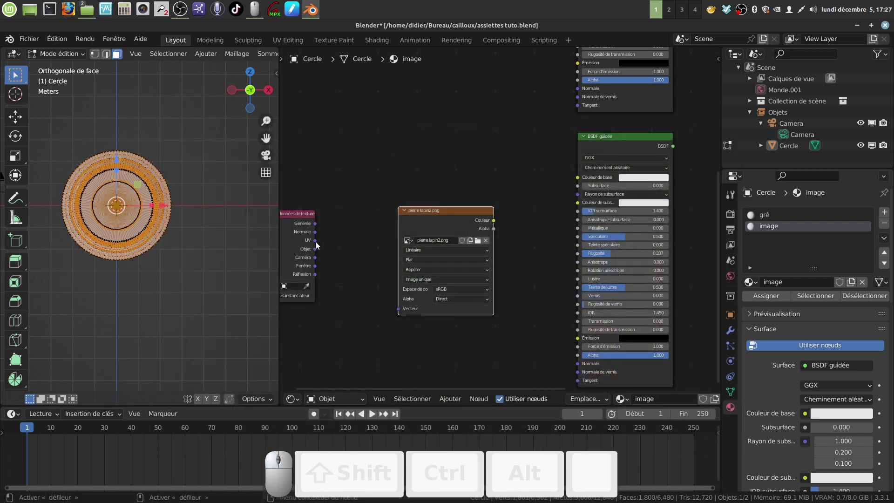
Step: Connect the UV output to the image texture's Vecteur input, and its Couleur output to the lower BSDF guidée's Couleur de base
{"action": "left_click_drag", "start_coordinate": [315, 241], "coordinate": [331, 245]}
{"action": "left_click_drag", "start_coordinate": [365, 283], "coordinate": [398, 308]}
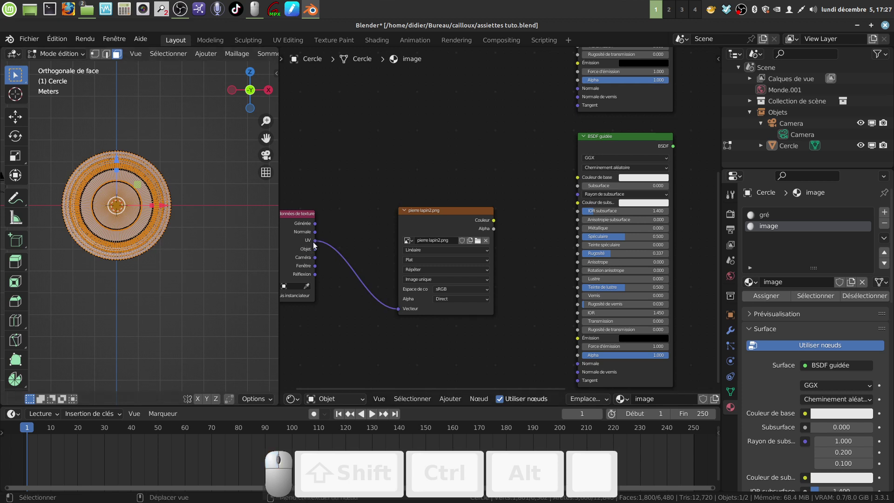
{"action": "scroll", "coordinate": [508, 237], "scroll_direction": "down", "scroll_amount": 3}
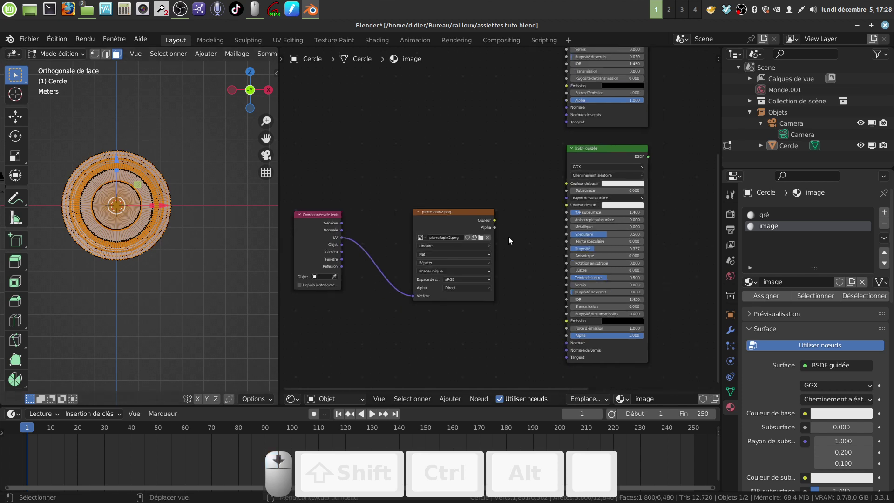
{"action": "left_click_drag", "start_coordinate": [460, 247], "coordinate": [535, 212]}
{"action": "scroll", "coordinate": [493, 270], "scroll_direction": "down", "scroll_amount": 3}
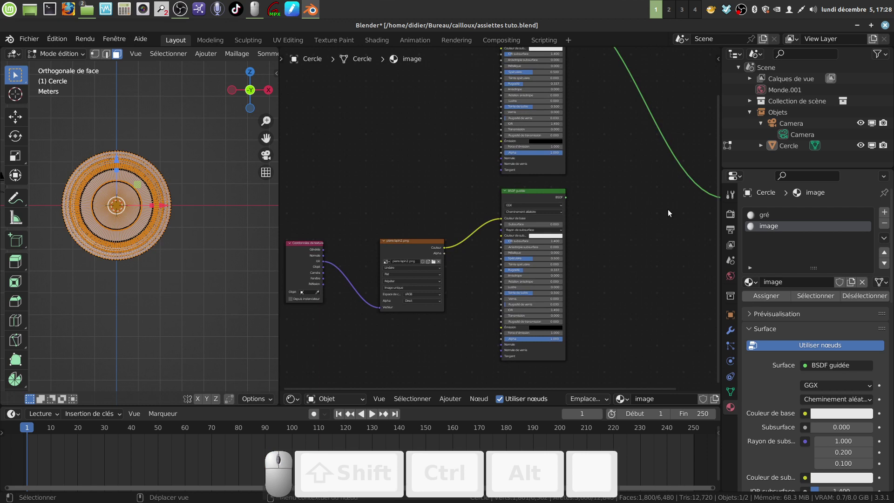
Step: Set the extension mode of the pierre lapin2.png texture node to Tronquer
{"action": "middle_click_drag", "start_coordinate": [669, 210], "coordinate": [611, 241]}
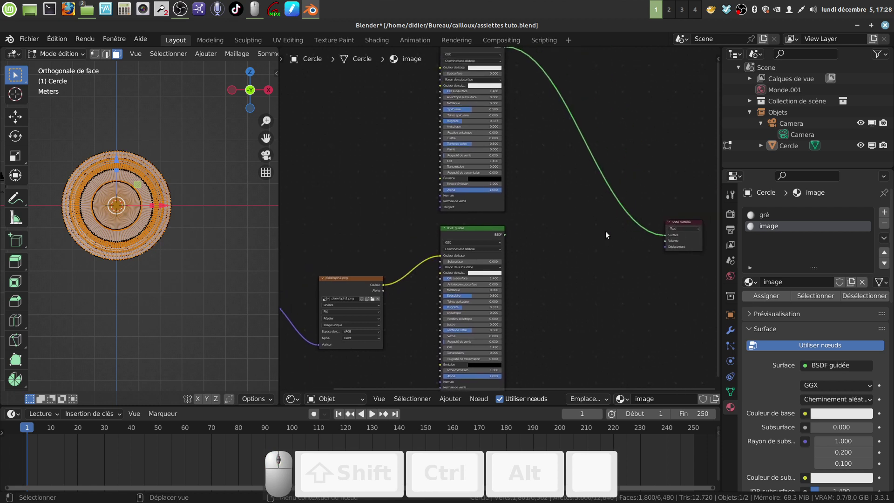
{"action": "middle_click_drag", "start_coordinate": [529, 267], "coordinate": [550, 211]}
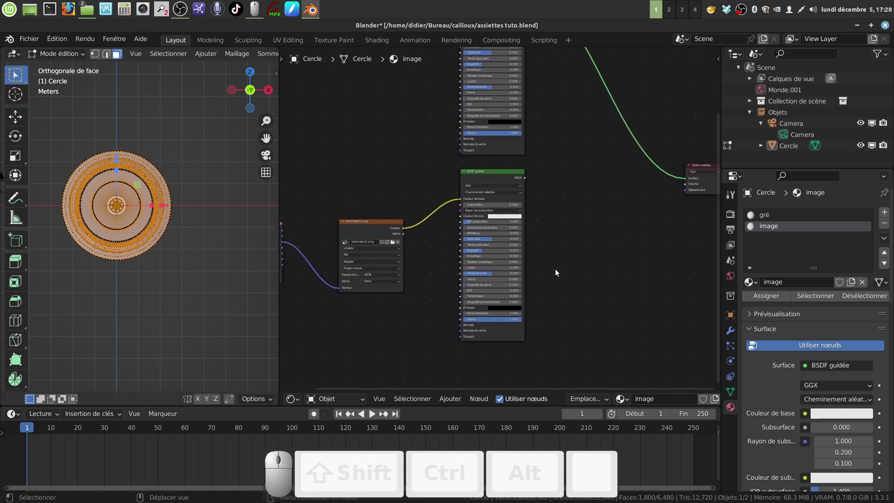
{"action": "scroll", "coordinate": [555, 272], "scroll_direction": "up", "scroll_amount": 1}
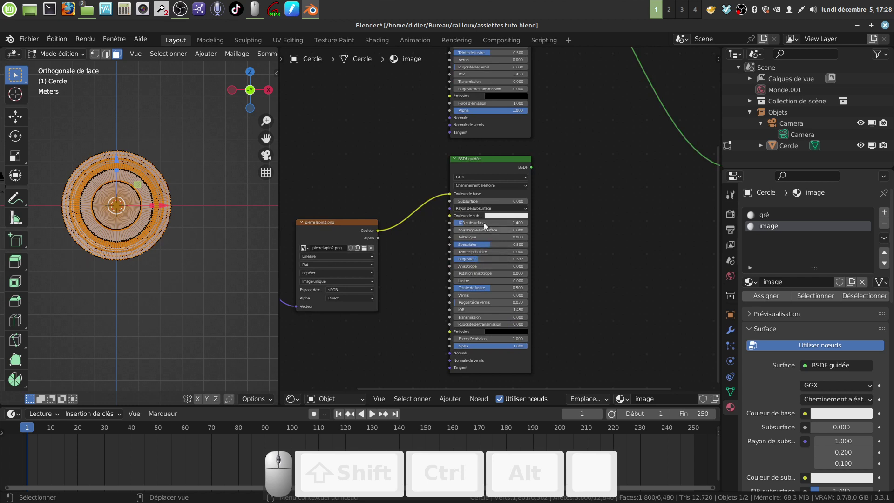
{"action": "middle_click_drag", "start_coordinate": [432, 235], "coordinate": [415, 242]}
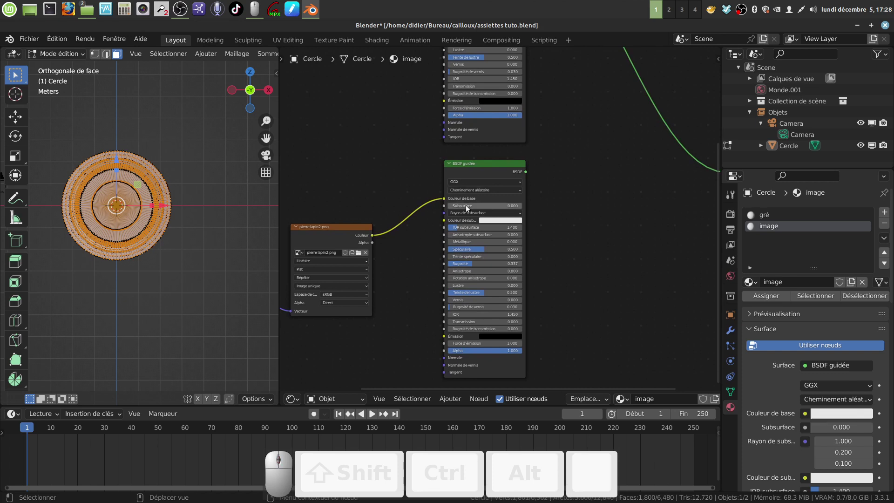
{"action": "scroll", "coordinate": [537, 242], "scroll_direction": "down", "scroll_amount": 2}
{"action": "scroll", "coordinate": [534, 241], "scroll_direction": "down", "scroll_amount": 1}
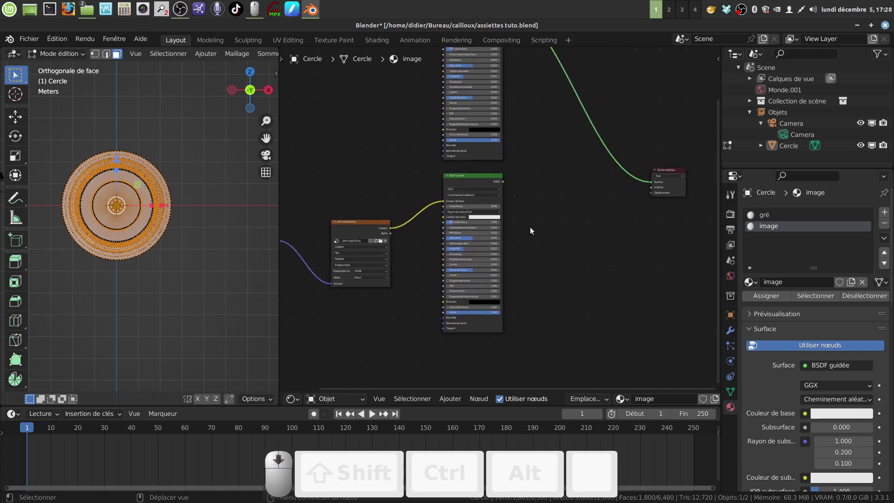
{"action": "scroll", "coordinate": [401, 281], "scroll_direction": "up", "scroll_amount": 4}
{"action": "middle_click_drag", "start_coordinate": [402, 281], "coordinate": [498, 244]}
{"action": "scroll", "coordinate": [470, 287], "scroll_direction": "up", "scroll_amount": 2}
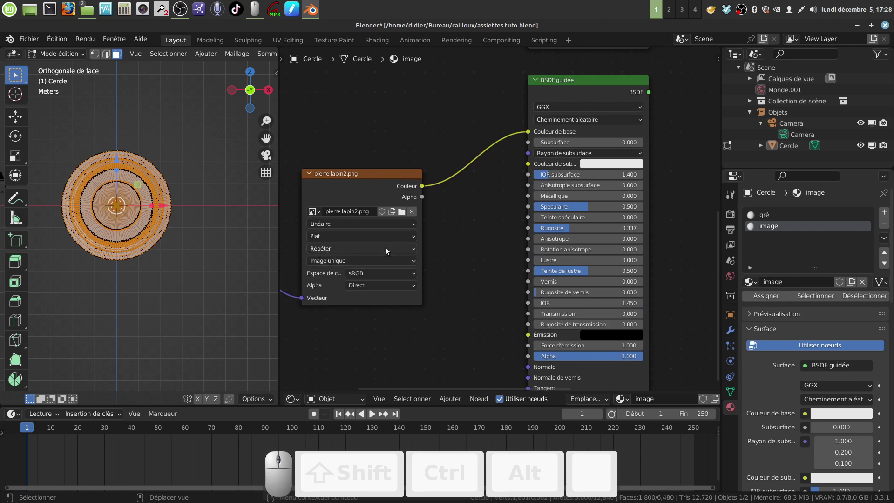
{"action": "left_click", "coordinate": [414, 248]}
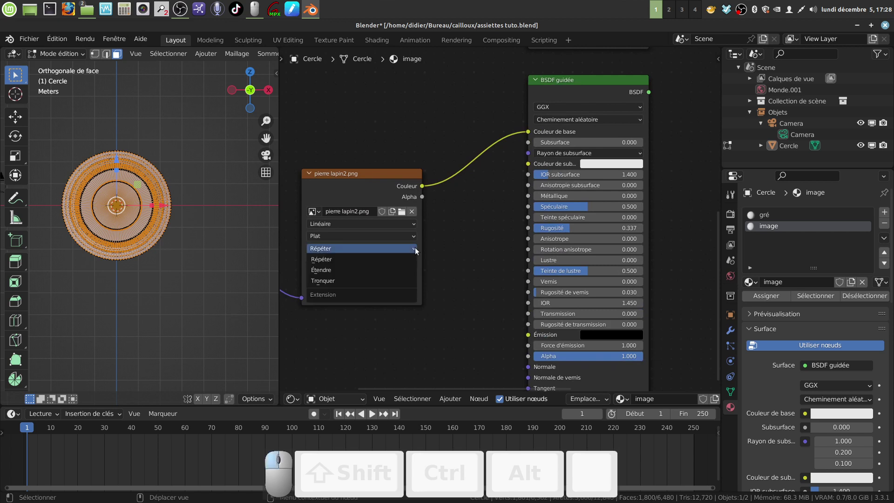
{"action": "left_click", "coordinate": [392, 280]}
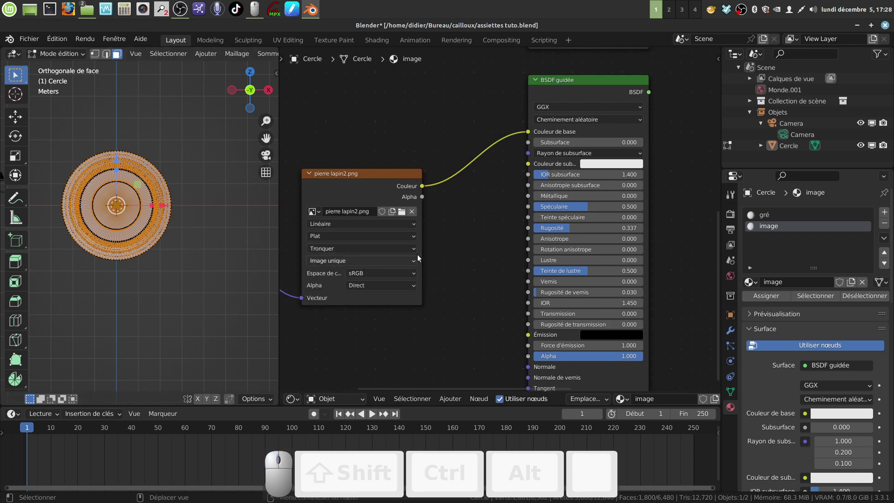
Step: Insert a Shader de mélange node on the link between the upper BSDF guidée and the Sortie matériau node
{"action": "scroll", "coordinate": [502, 228], "scroll_direction": "down", "scroll_amount": 4}
{"action": "middle_click_drag", "start_coordinate": [496, 231], "coordinate": [396, 241]}
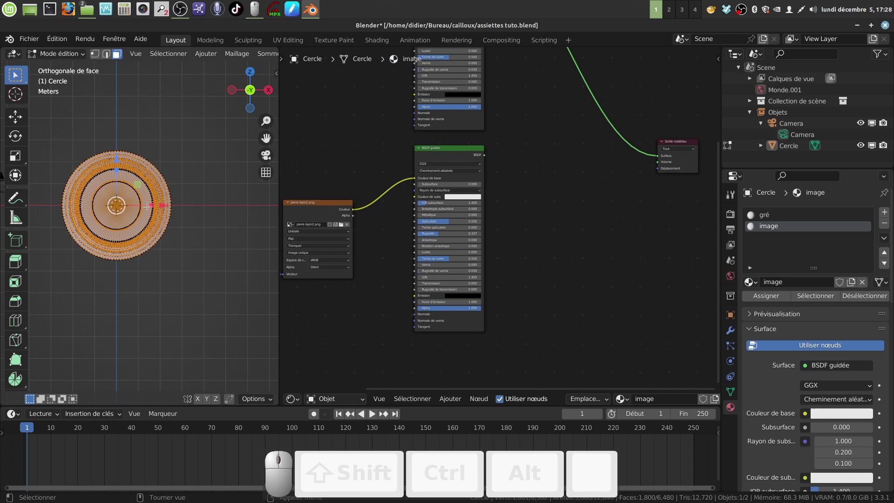
{"action": "scroll", "coordinate": [507, 215], "scroll_direction": "down", "scroll_amount": 1}
{"action": "middle_click_drag", "start_coordinate": [507, 214], "coordinate": [475, 238]}
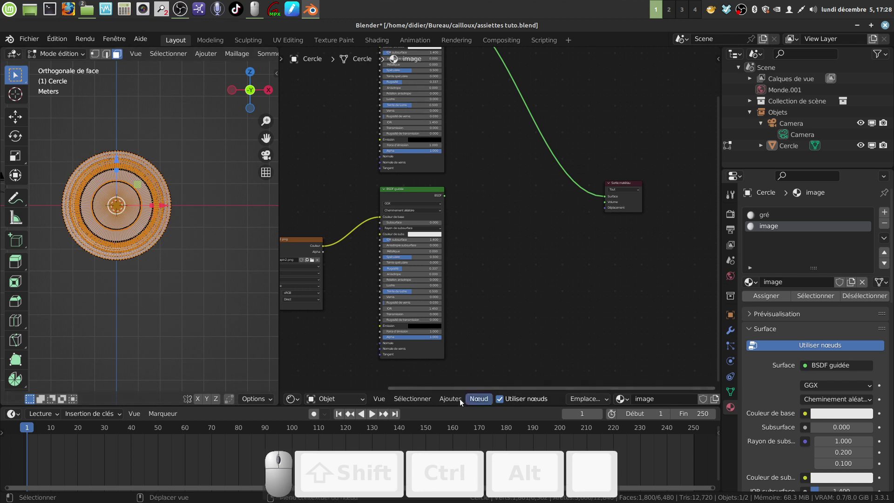
{"action": "left_click", "coordinate": [448, 399]}
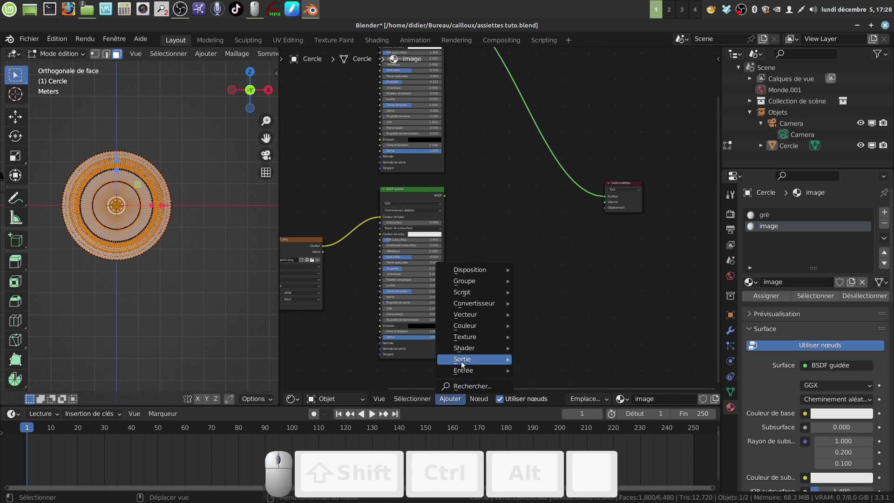
{"action": "mouse_move", "coordinate": [463, 348]}
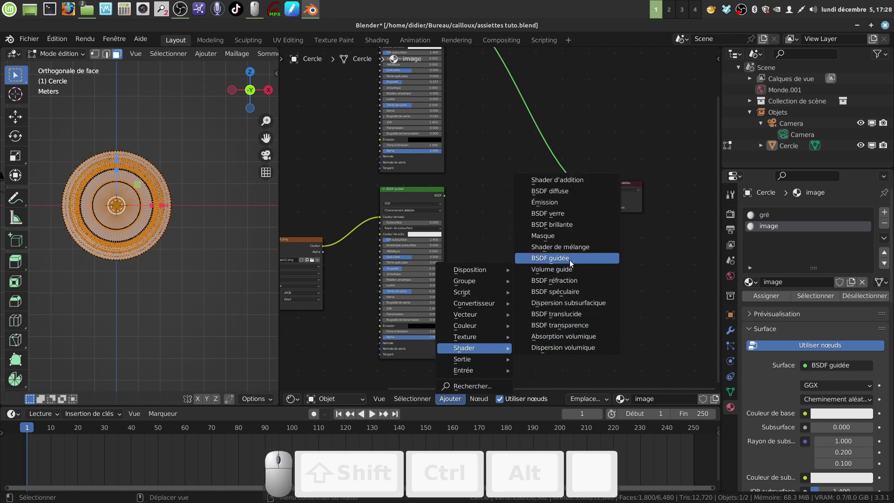
{"action": "left_click", "coordinate": [578, 248]}
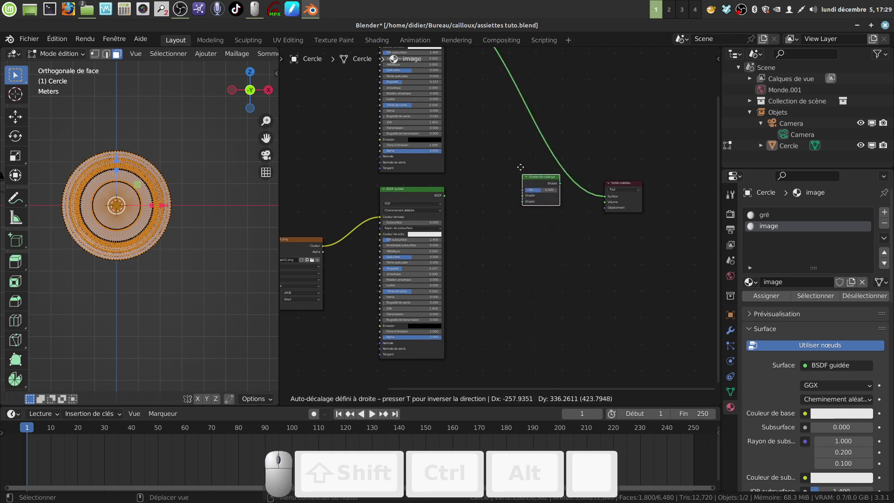
{"action": "left_click", "coordinate": [545, 167]}
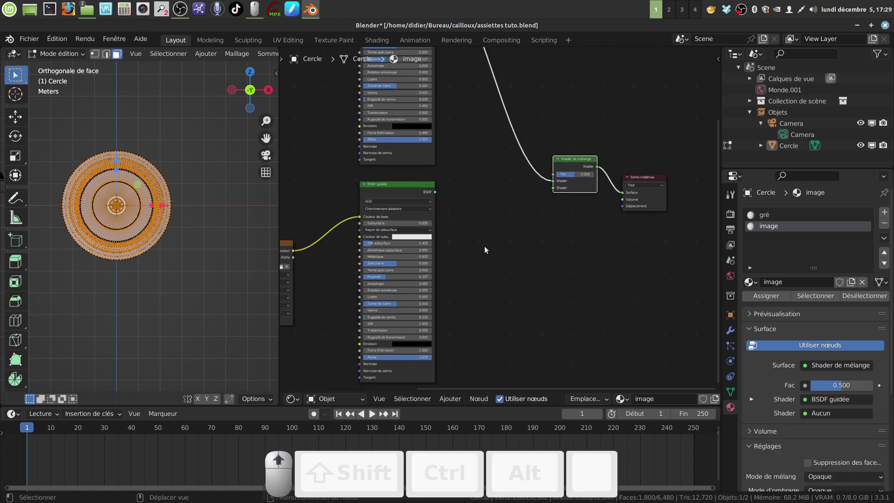
Step: Connect the lower BSDF guidée's output to the mix shader's second Shader input and move that BSDF node further down
{"action": "scroll", "coordinate": [484, 245], "scroll_direction": "up", "scroll_amount": 1}
{"action": "left_click_drag", "start_coordinate": [450, 207], "coordinate": [569, 203]}
{"action": "scroll", "coordinate": [546, 251], "scroll_direction": "down", "scroll_amount": 2}
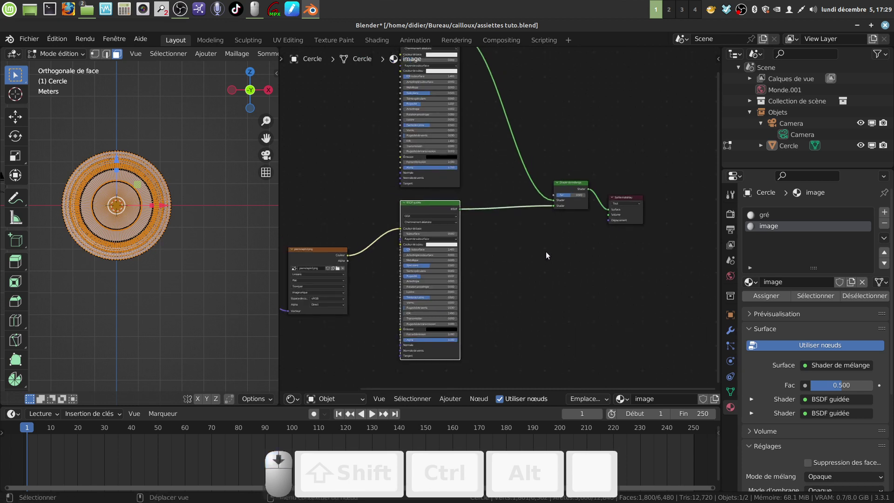
{"action": "left_click_drag", "start_coordinate": [471, 203], "coordinate": [509, 272]}
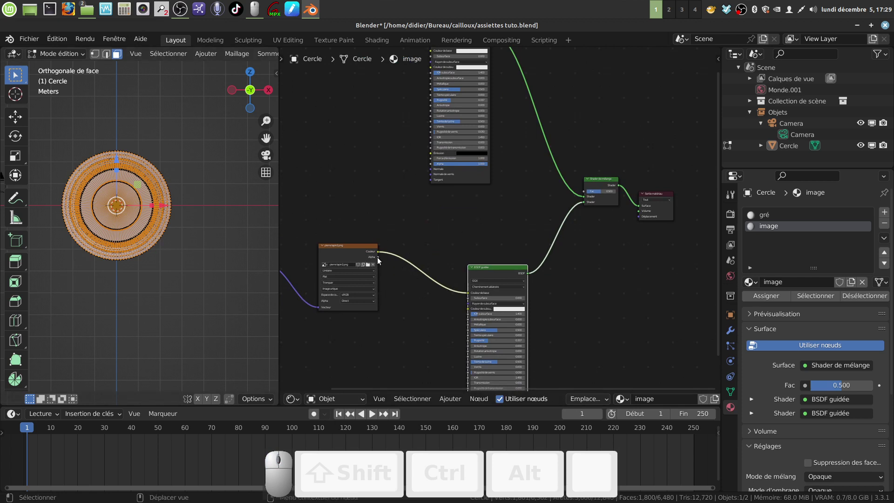
Step: Connect the Alpha output of the pierre lapin2.png texture node to the Fac input of the Shader de mélange
{"action": "left_click_drag", "start_coordinate": [378, 257], "coordinate": [586, 191]}
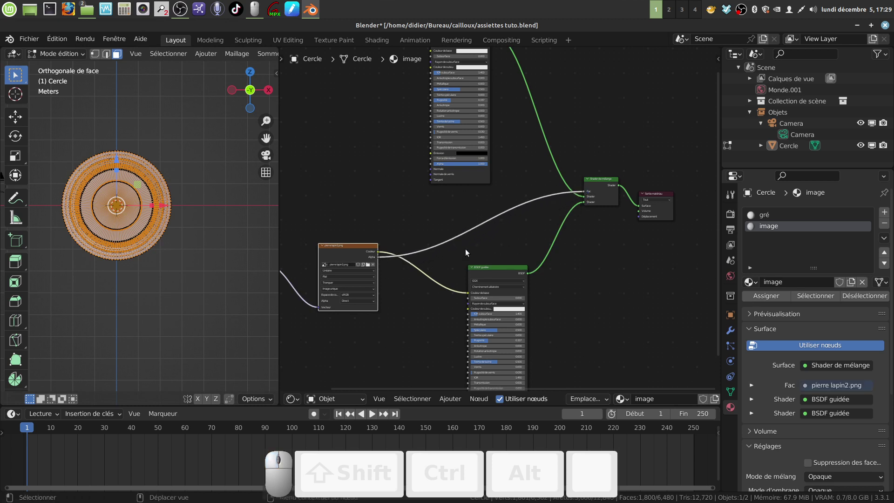
{"action": "scroll", "coordinate": [635, 270], "scroll_direction": "up", "scroll_amount": 3}
{"action": "middle_click_drag", "start_coordinate": [636, 270], "coordinate": [551, 312]}
{"action": "middle_click_drag", "start_coordinate": [348, 274], "coordinate": [474, 249]}
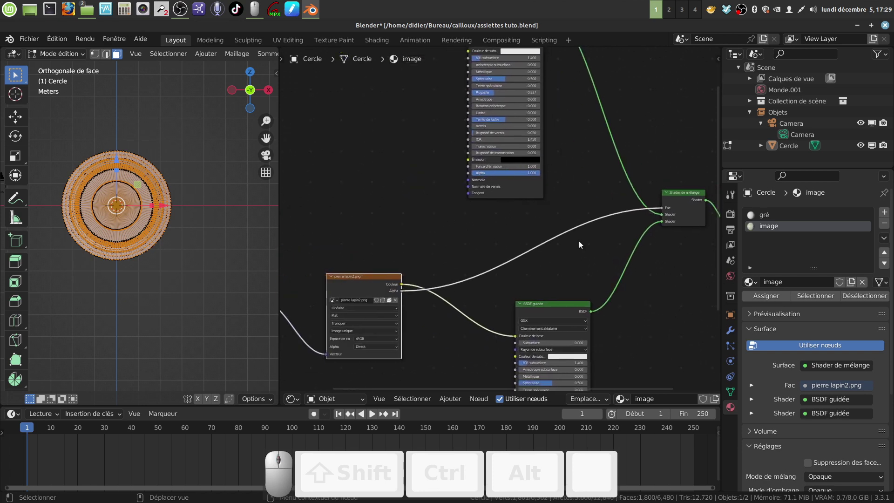
{"action": "middle_click_drag", "start_coordinate": [579, 241], "coordinate": [524, 232]}
{"action": "scroll", "coordinate": [524, 233], "scroll_direction": "down", "scroll_amount": 3}
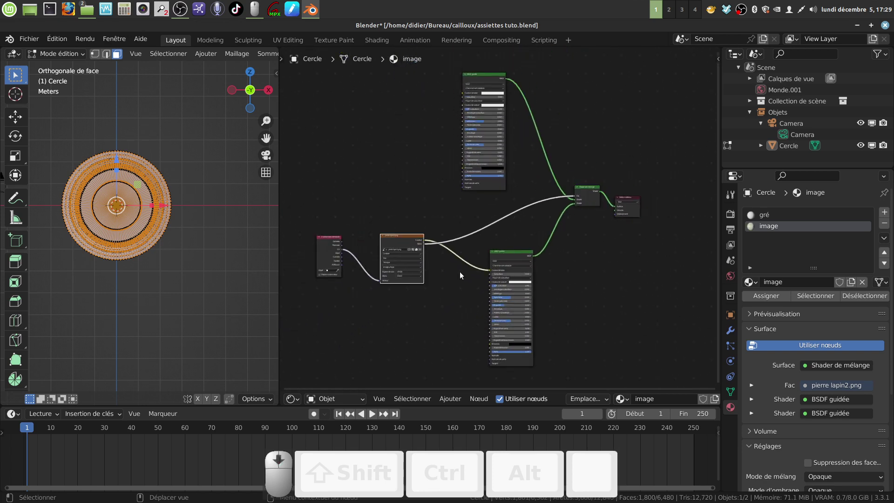
{"action": "middle_click_drag", "start_coordinate": [403, 326], "coordinate": [419, 295]}
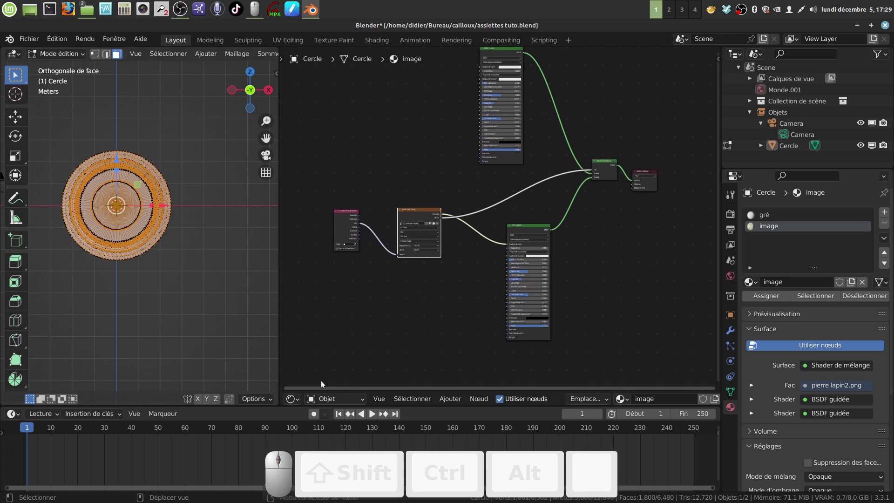
Step: Change the node editor area to the UV editor with pierre lapin2.png as its image
{"action": "left_click", "coordinate": [298, 400]}
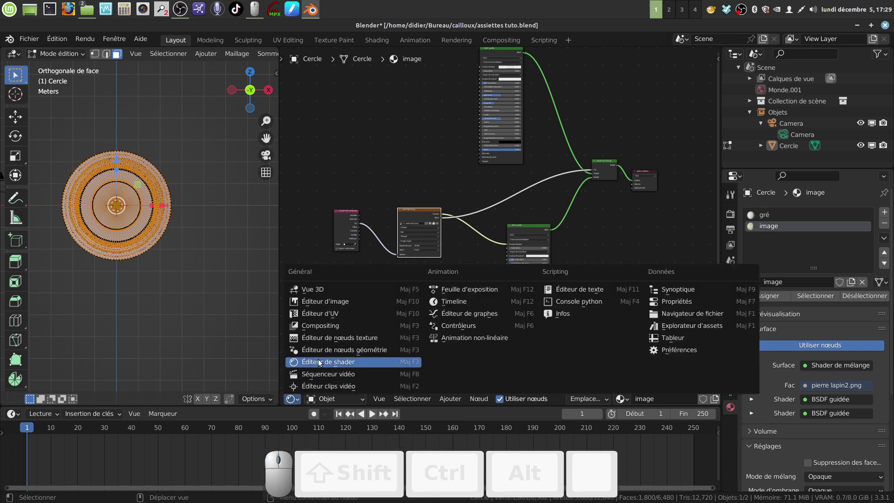
{"action": "left_click", "coordinate": [329, 313]}
{"action": "scroll", "coordinate": [363, 317], "scroll_direction": "down", "scroll_amount": 1}
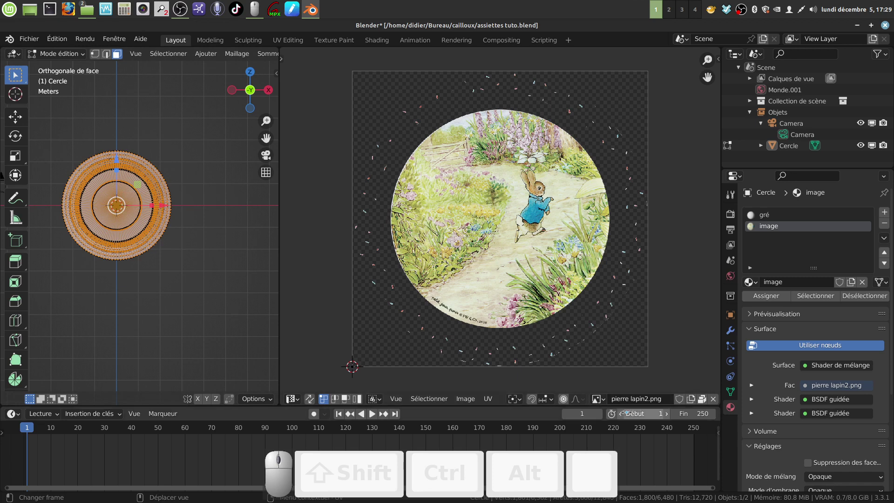
{"action": "left_click", "coordinate": [600, 399]}
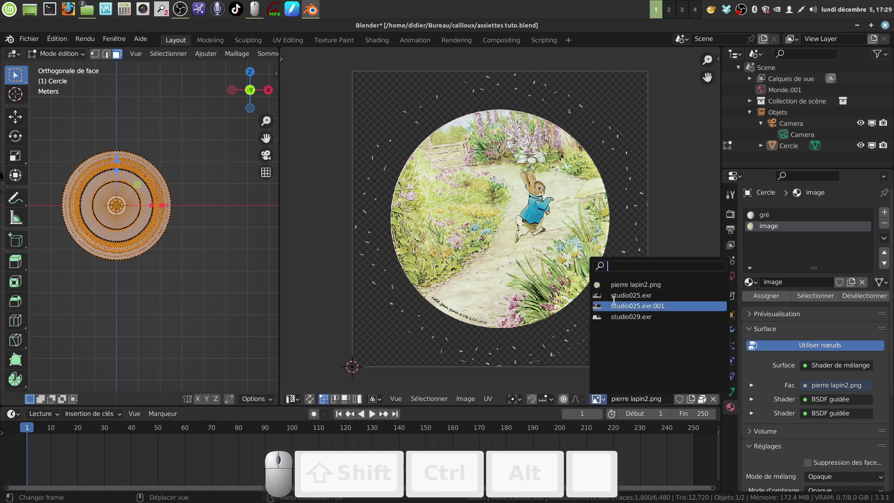
{"action": "left_click", "coordinate": [310, 317]}
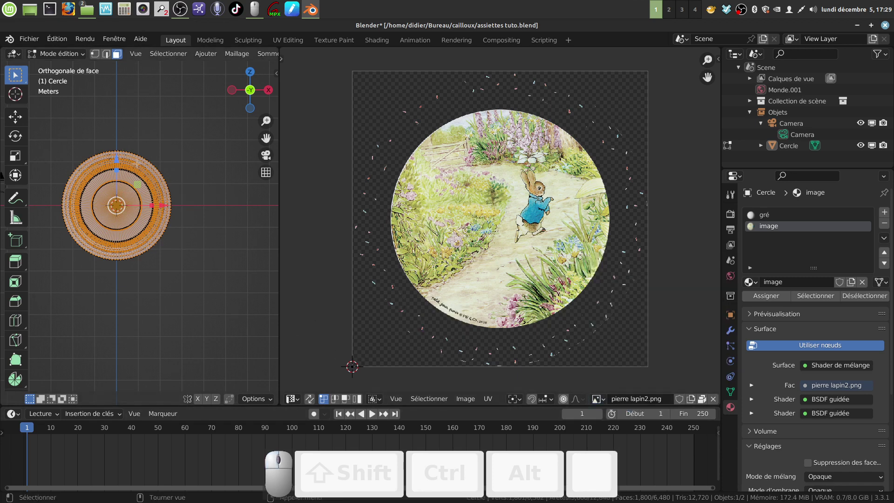
Step: Align the 3D view to the front and unwrap the selected plate faces with Projeter depuis la vue (limites)
{"action": "middle_click_drag", "start_coordinate": [196, 359], "coordinate": [174, 336]}
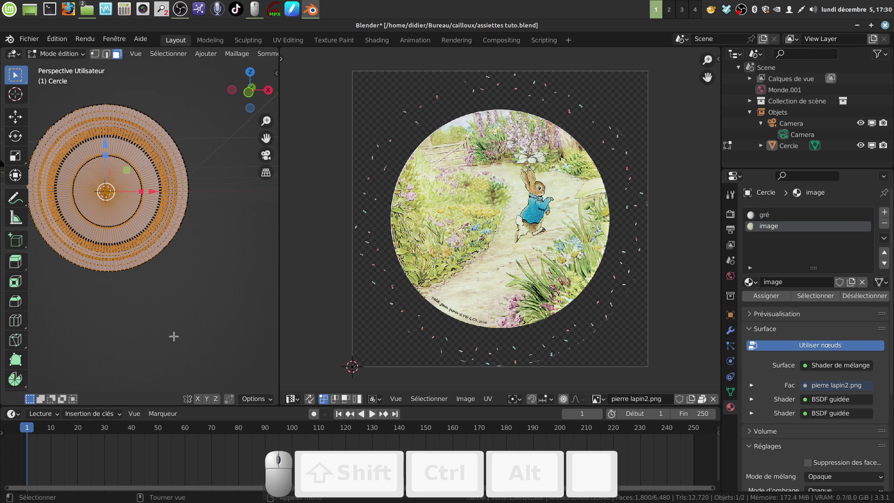
{"action": "key", "text": "KP_1"}
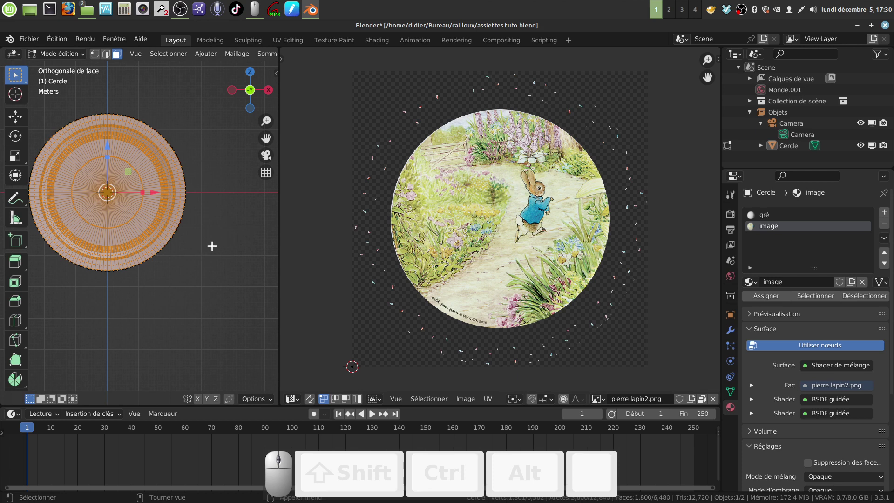
{"action": "key", "text": "u"}
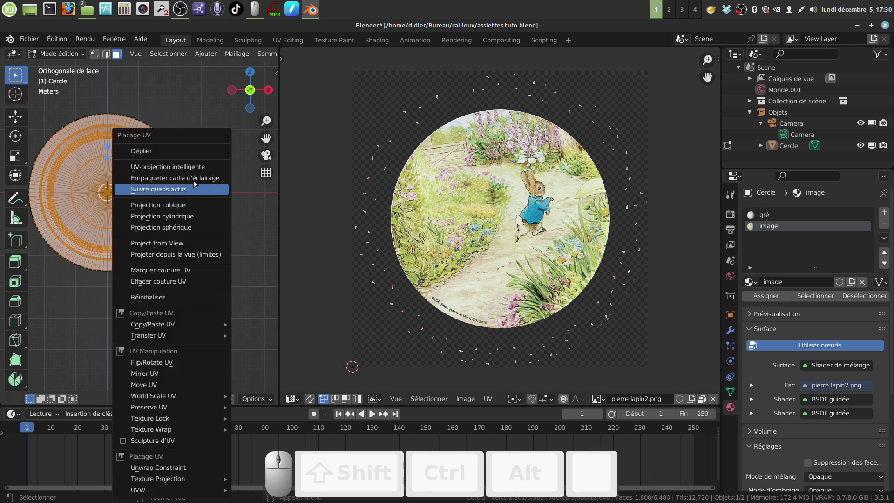
{"action": "left_click", "coordinate": [194, 254]}
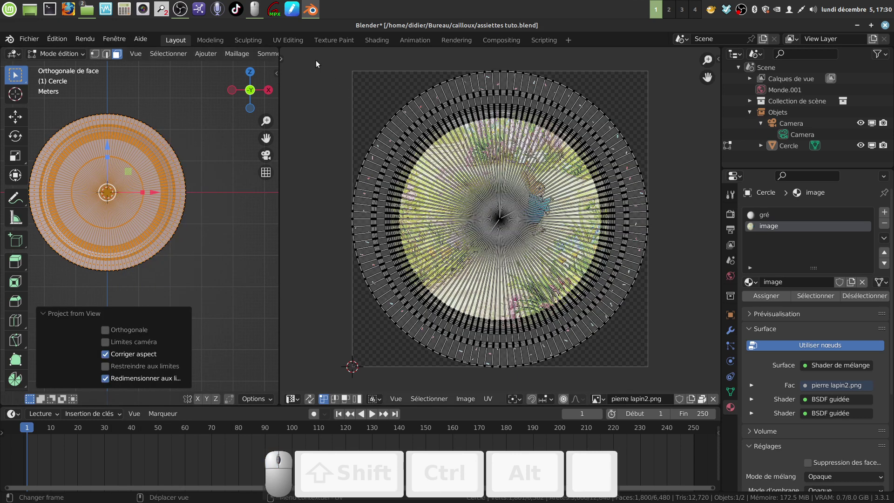
Step: Select the plate's whole UV layout and scale it down to about 0.99 to fit just inside the image borders
{"action": "left_click_drag", "start_coordinate": [316, 64], "coordinate": [665, 377]}
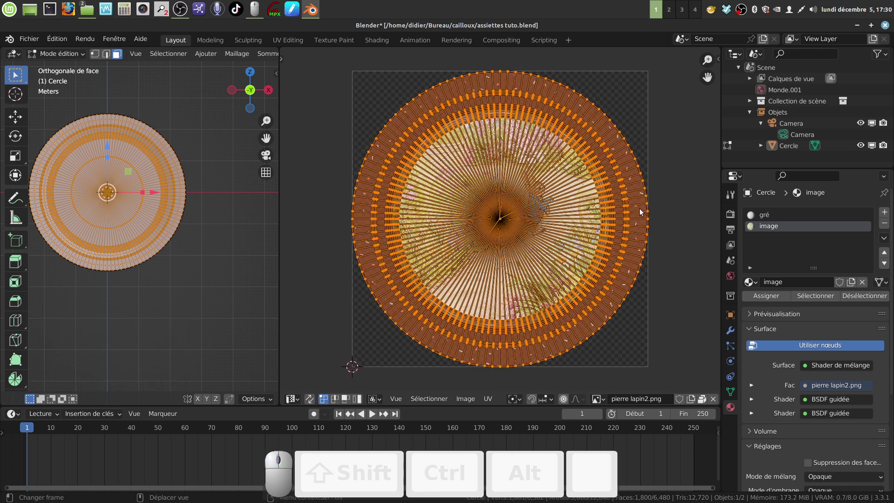
{"action": "key", "text": "s"}
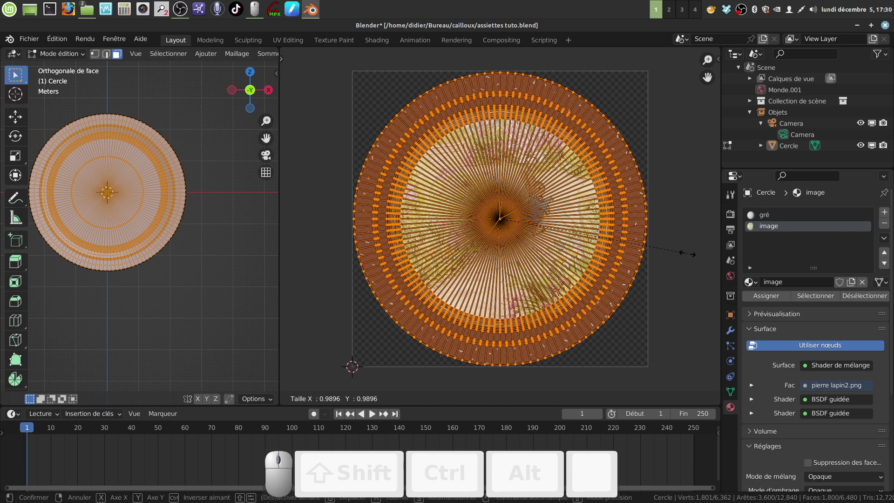
{"action": "left_click", "coordinate": [686, 253]}
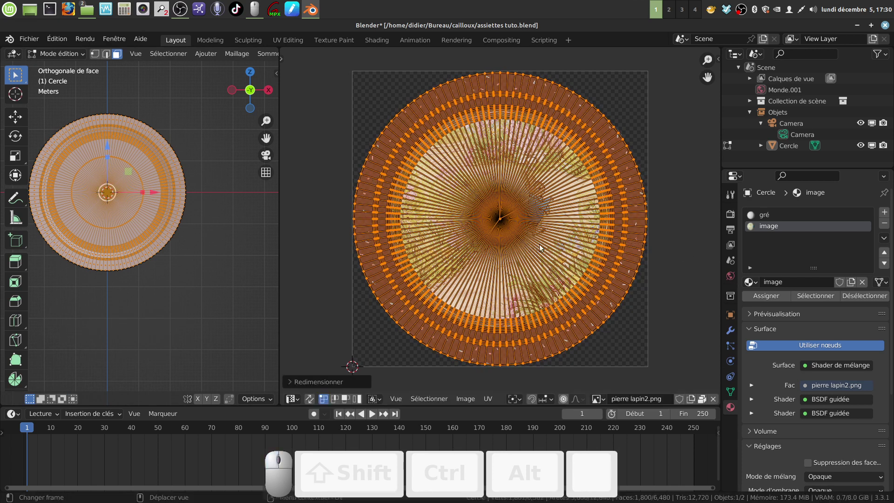
{"action": "scroll", "coordinate": [403, 289], "scroll_direction": "down", "scroll_amount": 1}
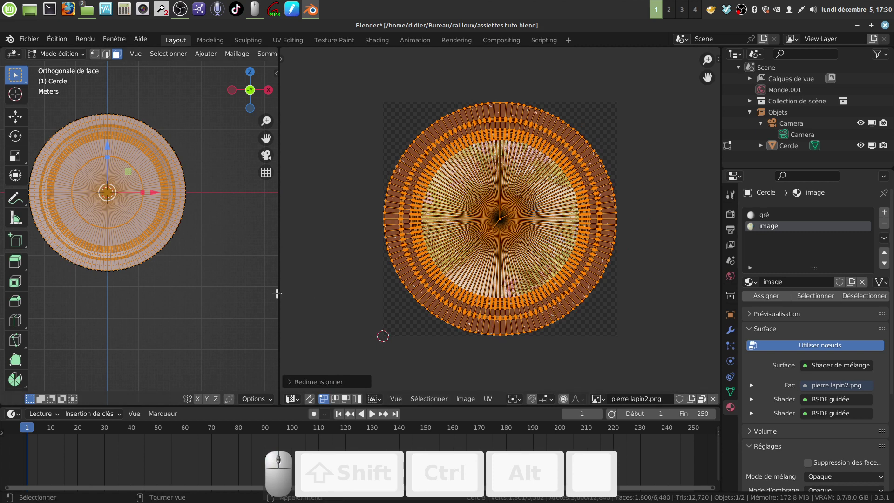
Step: Enlarge the 3D view area and assign the image material to the selected plate faces
{"action": "left_click_drag", "start_coordinate": [279, 295], "coordinate": [502, 294]}
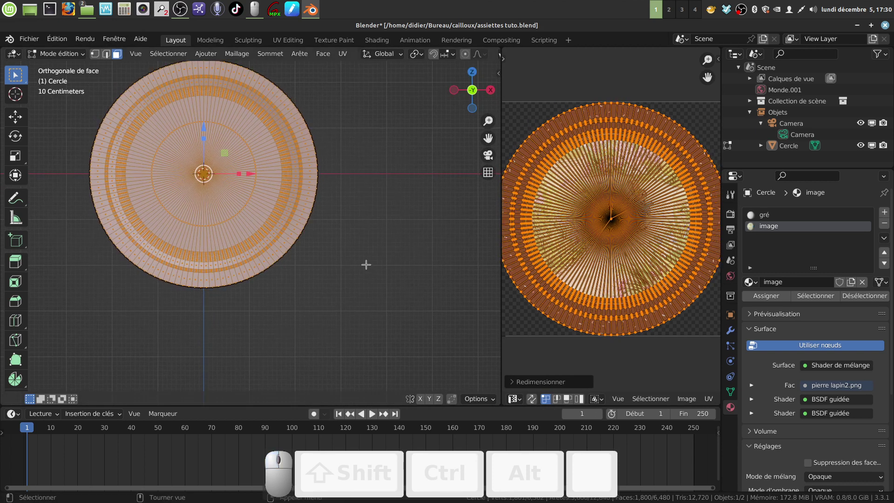
{"action": "middle_click_drag", "start_coordinate": [365, 261], "coordinate": [350, 206]}
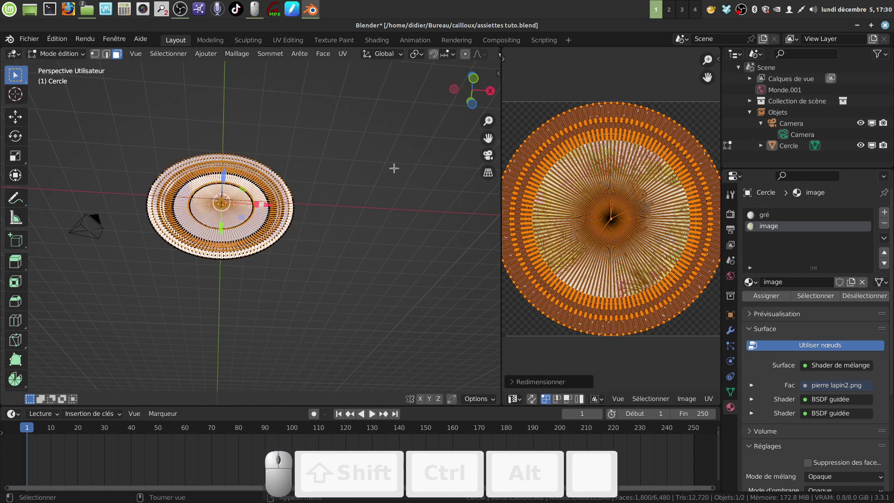
{"action": "middle_click_drag", "start_coordinate": [393, 168], "coordinate": [371, 206], "text": "shift"}
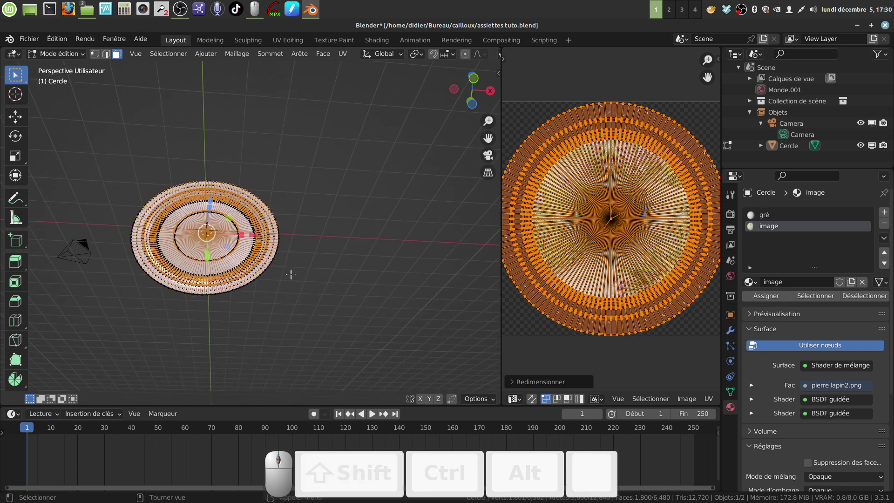
{"action": "scroll", "coordinate": [302, 288], "scroll_direction": "up", "scroll_amount": 2}
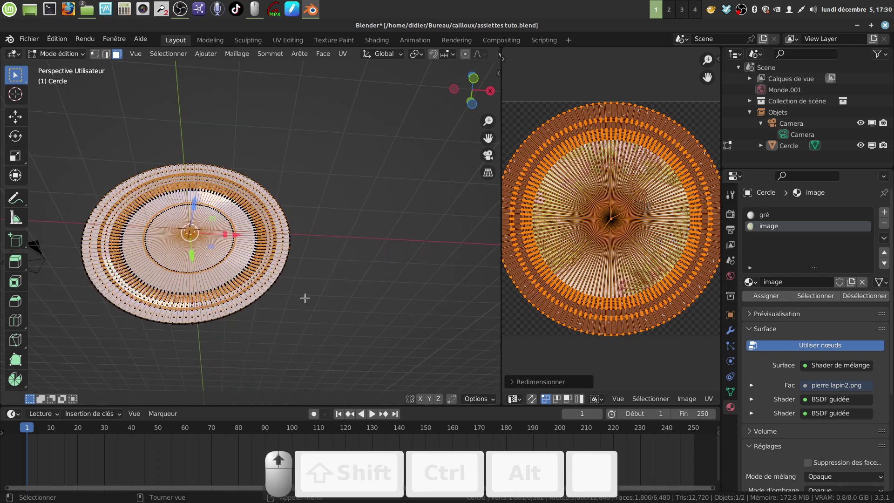
{"action": "left_click", "coordinate": [764, 295]}
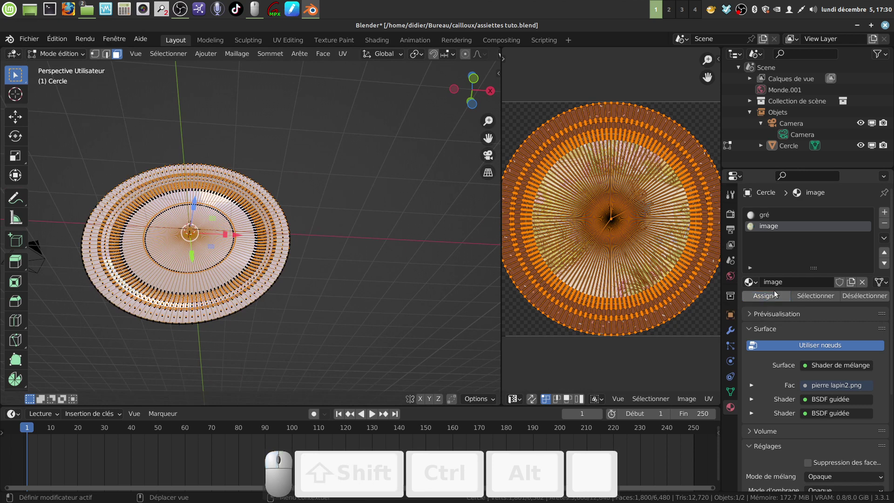
Step: Leave edit mode and examine the picture on the plate in rendered viewport shading
{"action": "key", "text": "Tab"}
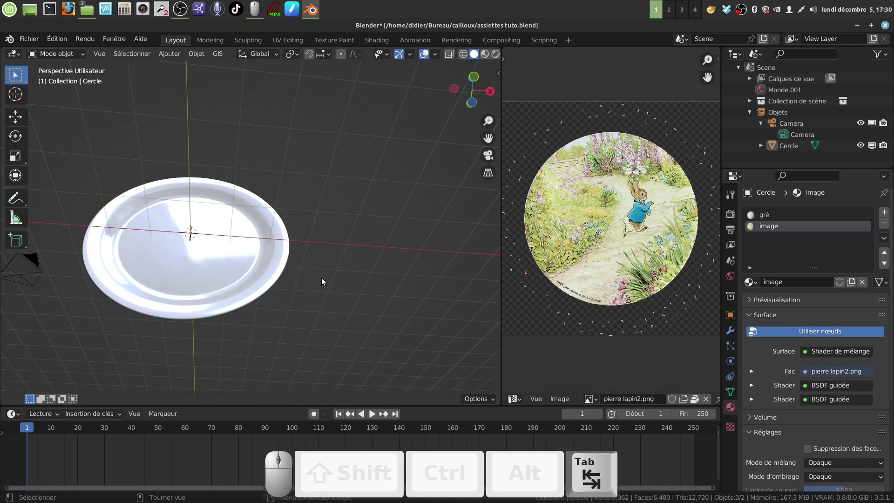
{"action": "scroll", "coordinate": [474, 56], "scroll_direction": "down", "scroll_amount": 1}
{"action": "left_click", "coordinate": [481, 54]}
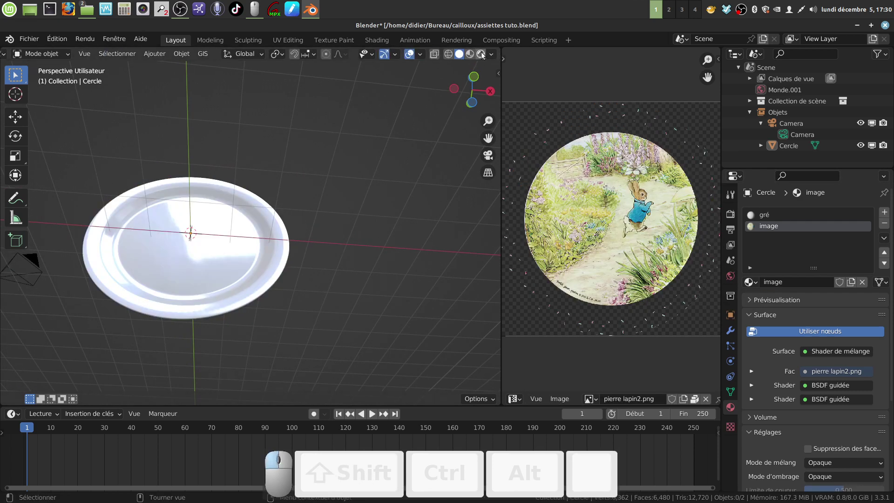
{"action": "scroll", "coordinate": [305, 319], "scroll_direction": "up", "scroll_amount": 4}
{"action": "middle_click_drag", "start_coordinate": [308, 320], "coordinate": [269, 312]}
{"action": "scroll", "coordinate": [307, 329], "scroll_direction": "up", "scroll_amount": 2}
{"action": "scroll", "coordinate": [275, 287], "scroll_direction": "up", "scroll_amount": 2, "text": "shift"}
{"action": "scroll", "coordinate": [279, 287], "scroll_direction": "down", "scroll_amount": 3}
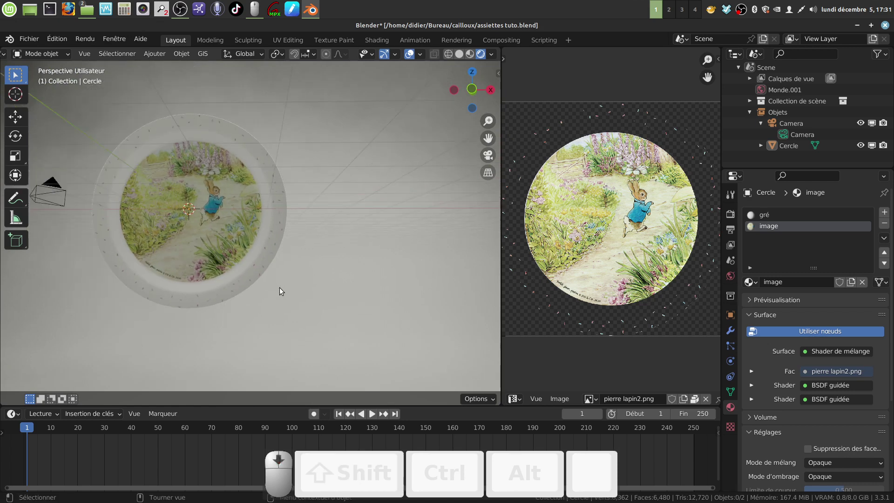
Step: Narrow the 3D view area slightly, return it to solid shading and select the plate
{"action": "left_click_drag", "start_coordinate": [501, 347], "coordinate": [470, 344]}
{"action": "middle_click_drag", "start_coordinate": [247, 256], "coordinate": [205, 219], "text": "shift"}
{"action": "scroll", "coordinate": [253, 259], "scroll_direction": "down", "scroll_amount": 2}
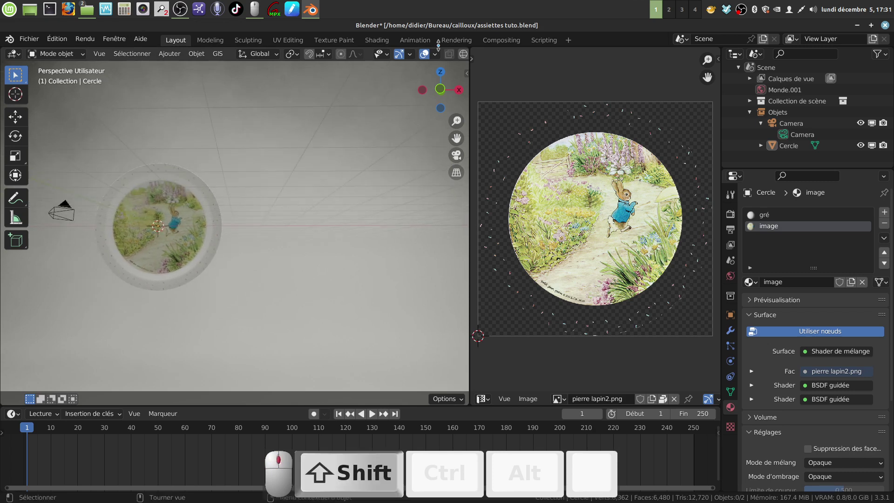
{"action": "scroll", "coordinate": [450, 55], "scroll_direction": "down", "scroll_amount": 4}
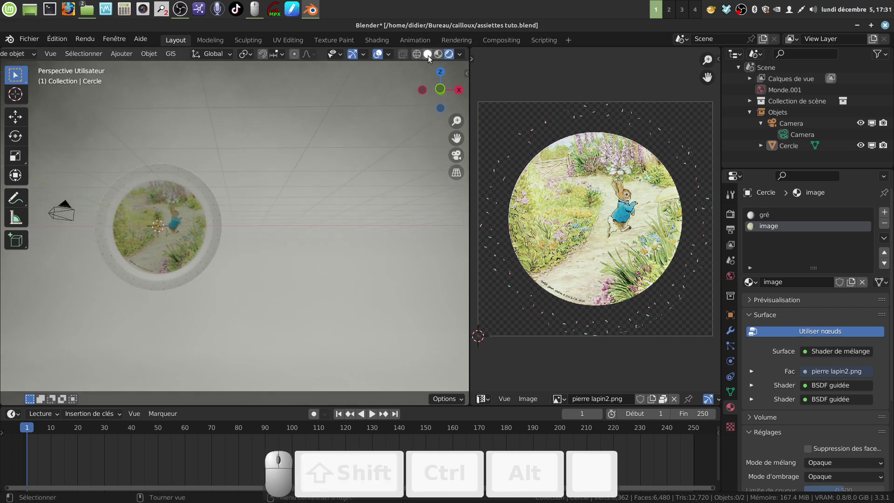
{"action": "left_click", "coordinate": [428, 54]}
{"action": "left_click", "coordinate": [198, 259]}
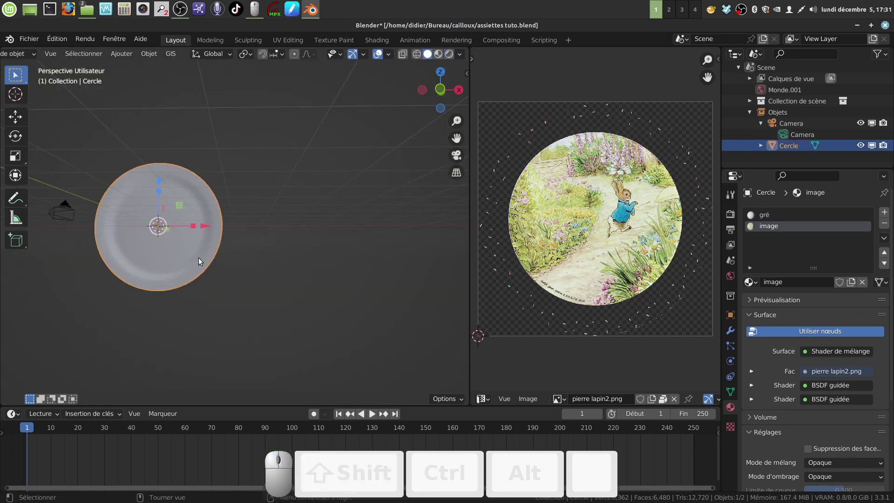
Step: In front view, duplicate the plate and move the copy about 6.33 m along the X axis
{"action": "key", "text": "KP_1"}
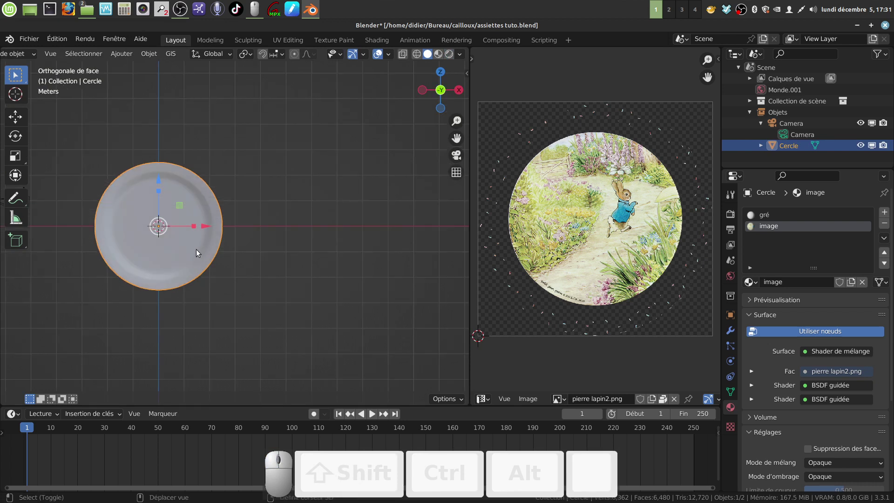
{"action": "middle_click_drag", "start_coordinate": [196, 250], "coordinate": [140, 218], "text": "shift"}
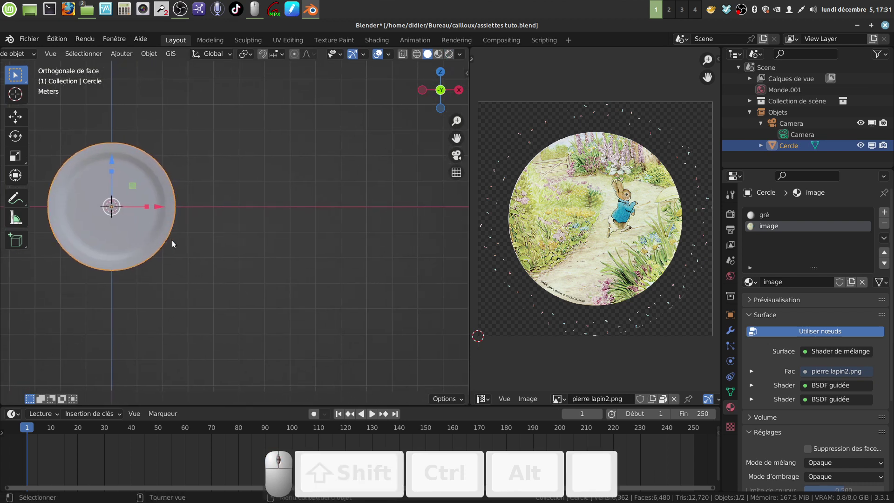
{"action": "key", "text": "shift+d"}
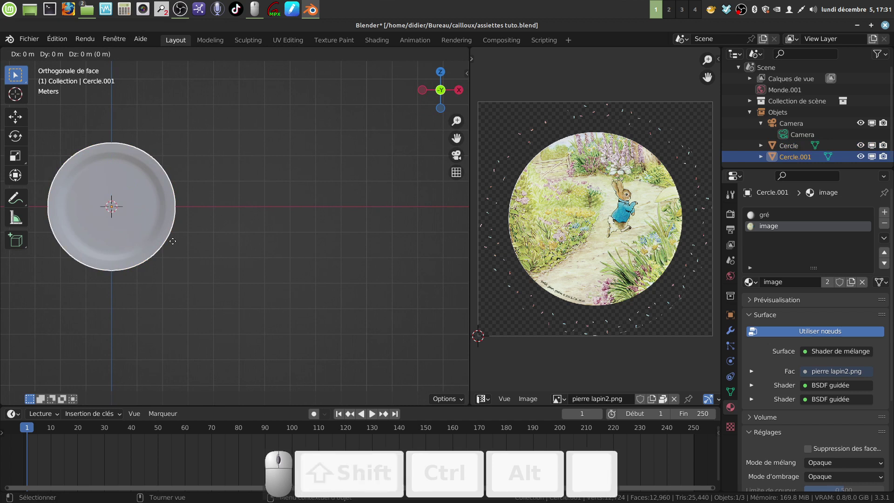
{"action": "right_click", "coordinate": [173, 240]}
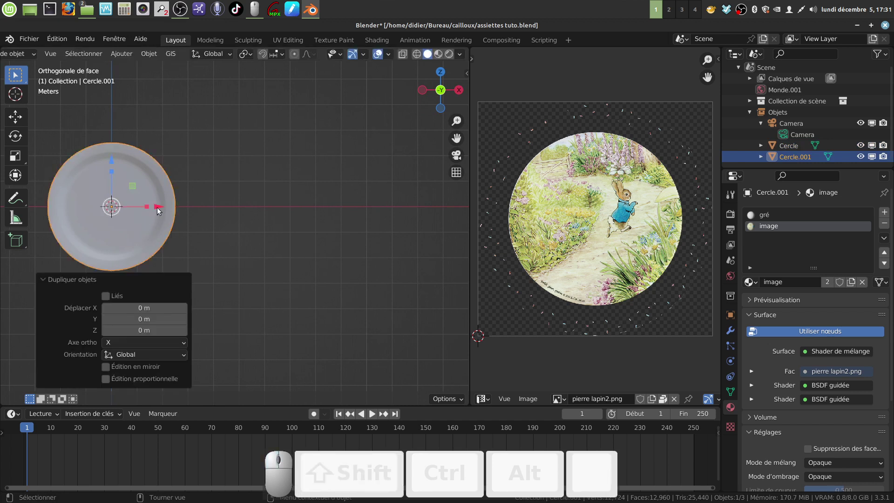
{"action": "left_click_drag", "start_coordinate": [157, 207], "coordinate": [335, 200]}
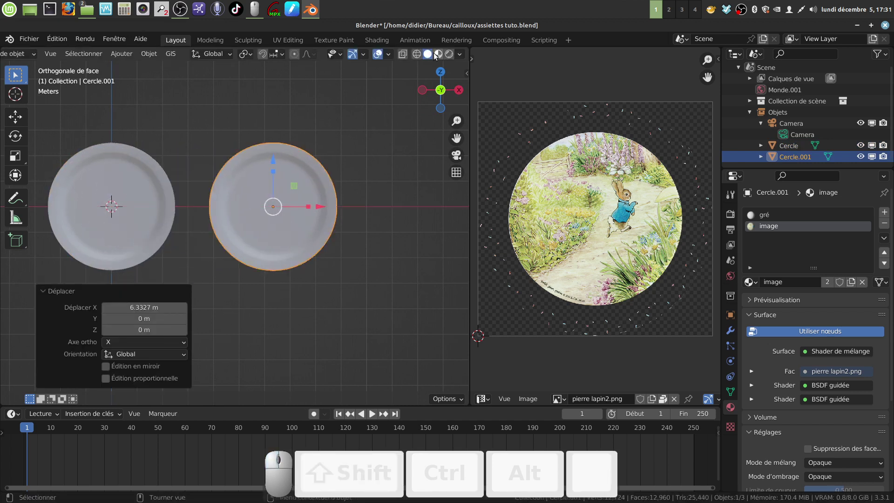
Step: Compare the viewport shading modes, settle on material preview and select the duplicated plate
{"action": "left_click", "coordinate": [439, 55]}
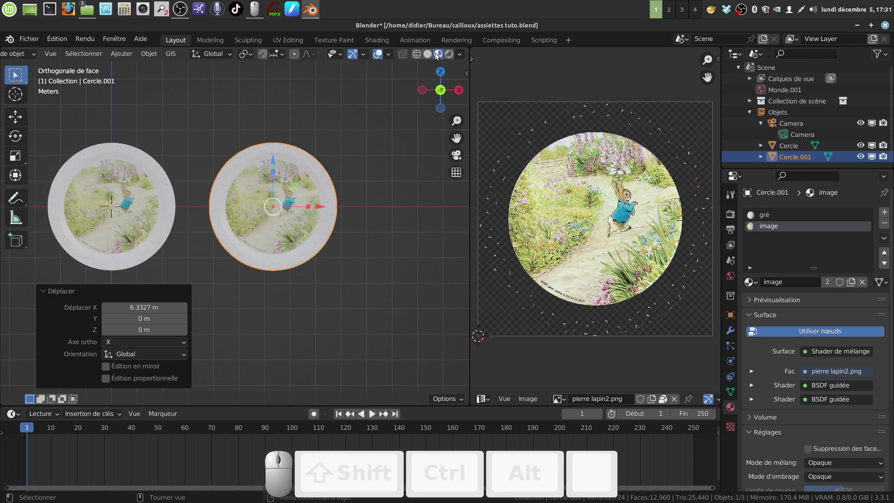
{"action": "left_click", "coordinate": [427, 54]}
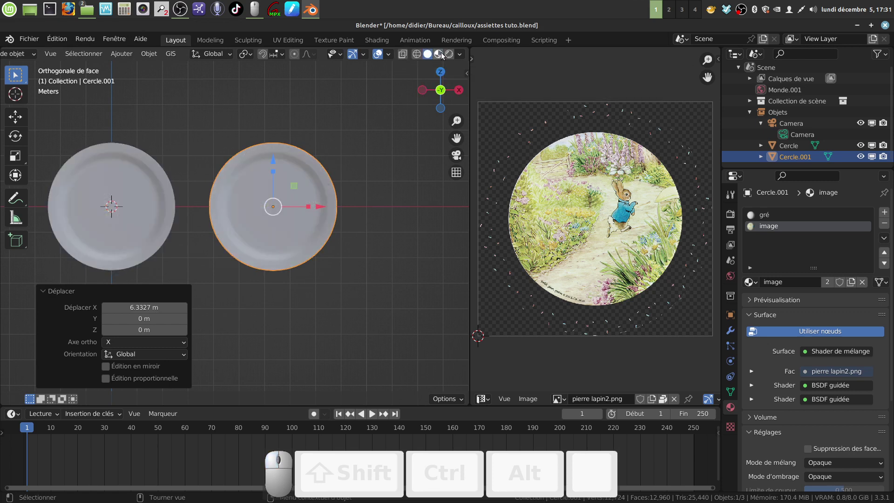
{"action": "left_click", "coordinate": [442, 55]}
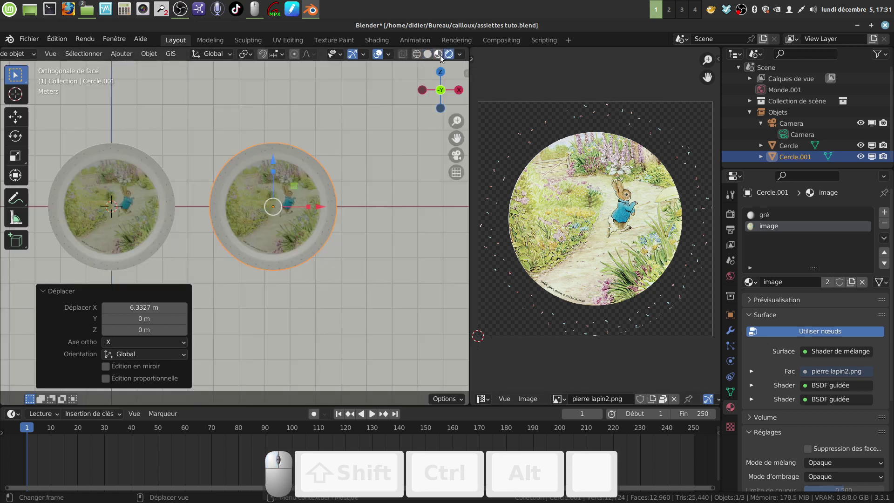
{"action": "left_click", "coordinate": [439, 54]}
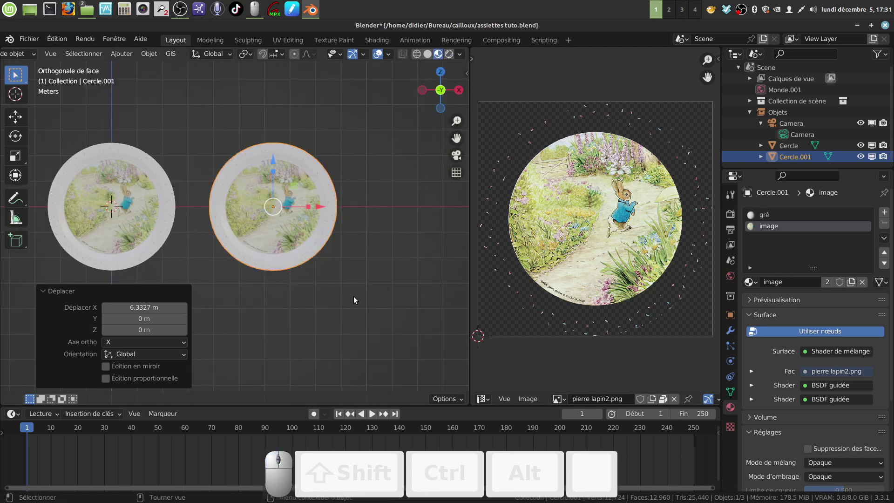
{"action": "scroll", "coordinate": [354, 296], "scroll_direction": "up", "scroll_amount": 2}
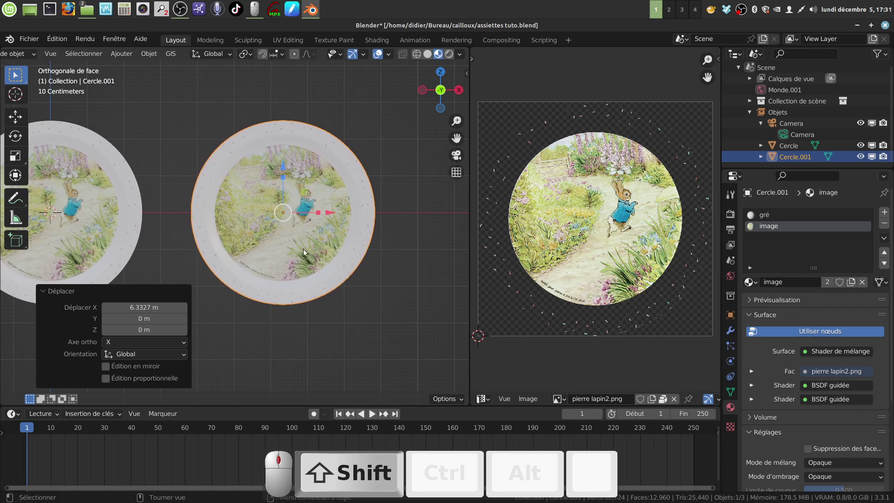
{"action": "scroll", "coordinate": [323, 204], "scroll_direction": "down", "scroll_amount": 2}
{"action": "left_click", "coordinate": [373, 260]}
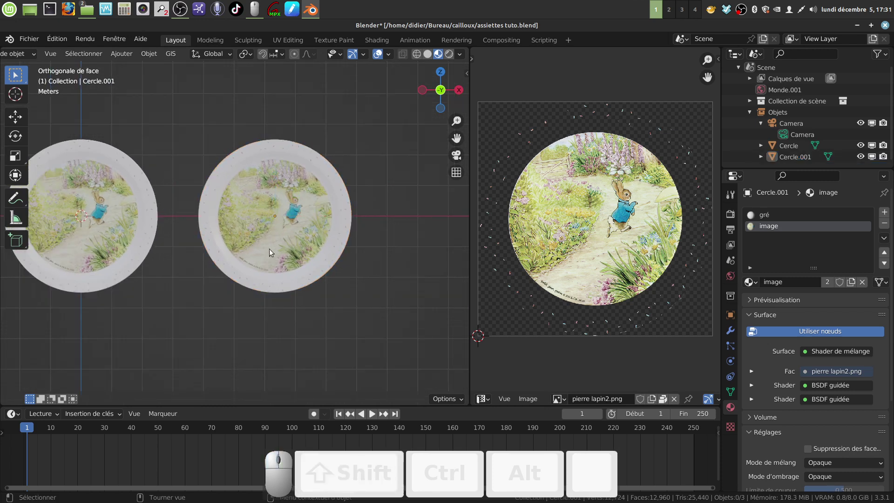
{"action": "left_click", "coordinate": [302, 245]}
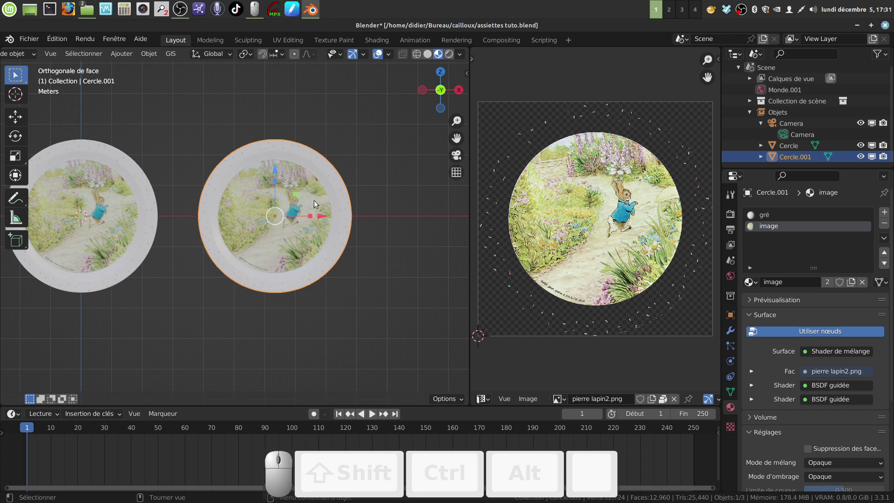
Step: Make the duplicated plate's image material an independent copy and rename it image2
{"action": "left_click", "coordinate": [779, 215]}
{"action": "left_click", "coordinate": [778, 226]}
{"action": "left_click", "coordinate": [851, 282]}
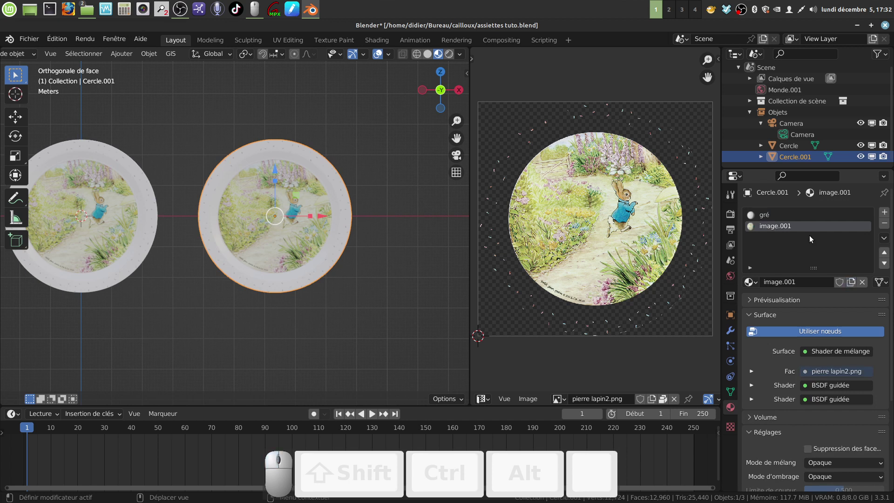
{"action": "double_click", "coordinate": [791, 226]}
{"action": "left_click", "coordinate": [792, 226]}
{"action": "key", "text": "BackSpace"}
{"action": "key", "text": "BackSpace"}
{"action": "key", "text": "BackSpace"}
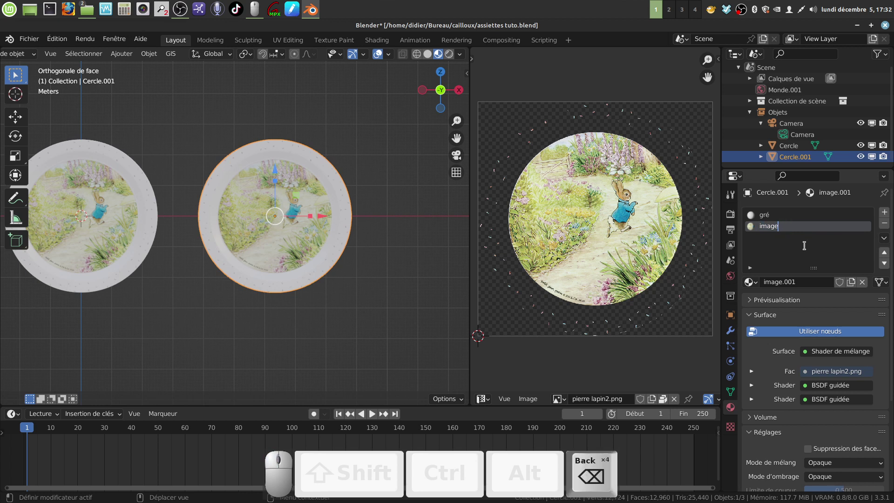
{"action": "type", "text": "2"}
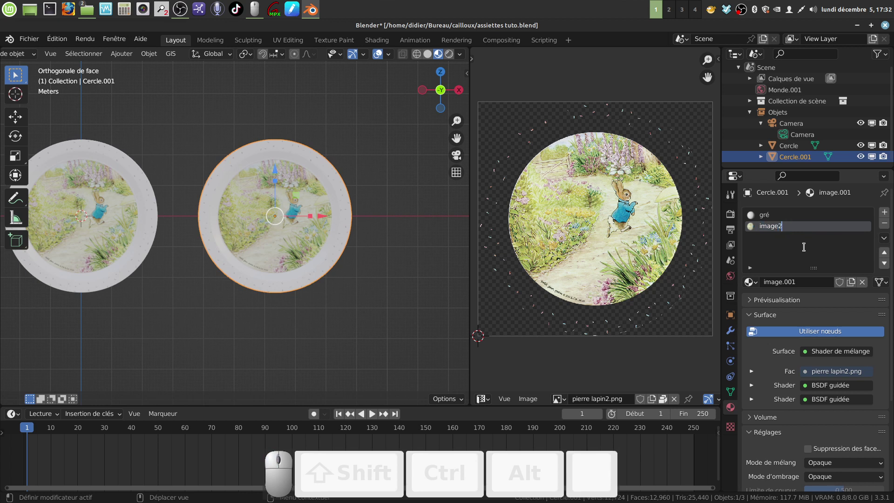
{"action": "left_click", "coordinate": [792, 244]}
Step: Check the original plate's material, reselect the duplicate, and turn the widened image editor area into a shader editor
{"action": "left_click", "coordinate": [116, 257]}
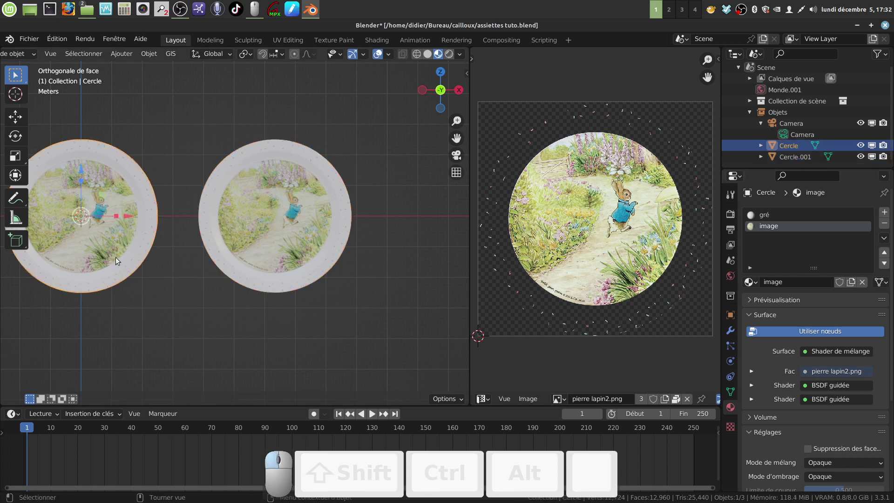
{"action": "left_click", "coordinate": [312, 246]}
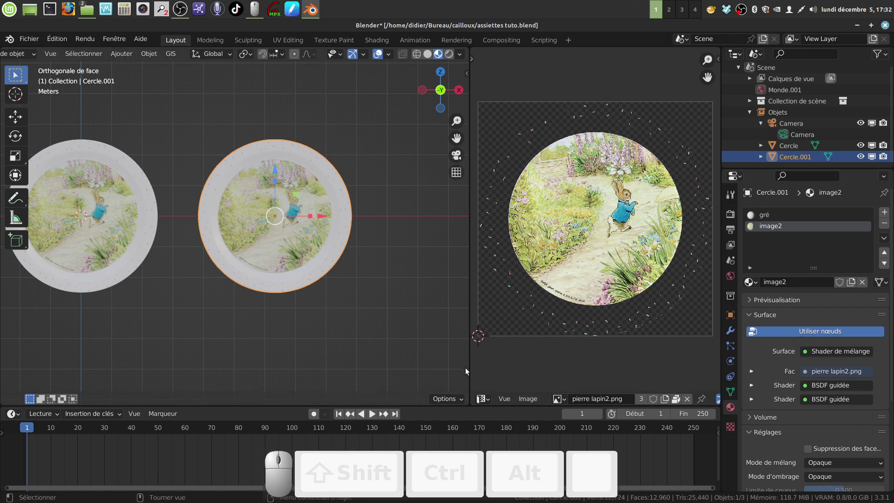
{"action": "left_click_drag", "start_coordinate": [470, 362], "coordinate": [320, 364]}
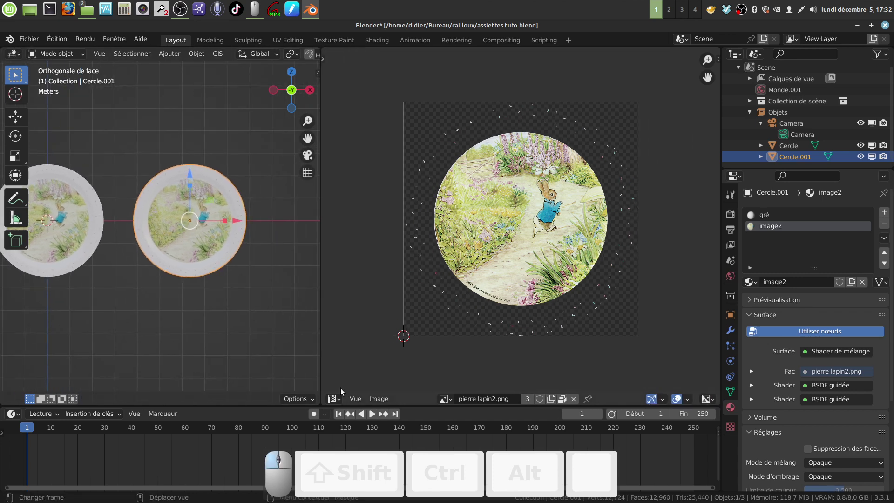
{"action": "left_click", "coordinate": [332, 400]}
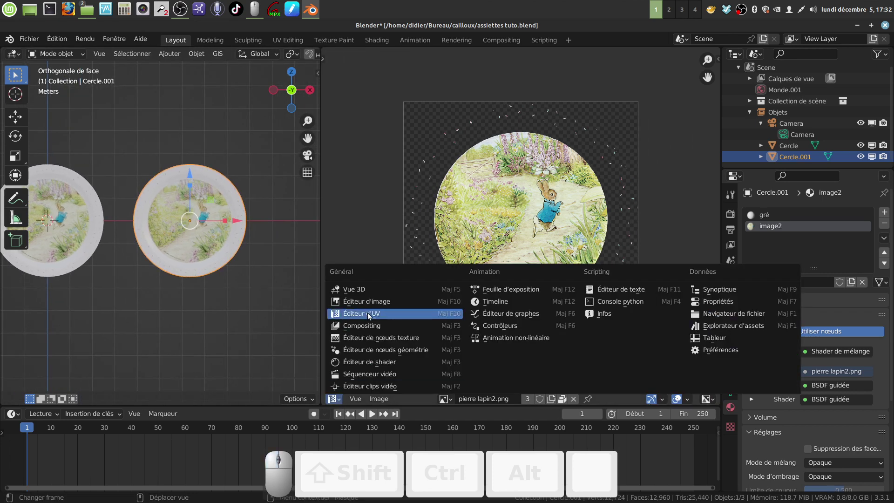
{"action": "left_click", "coordinate": [378, 363]}
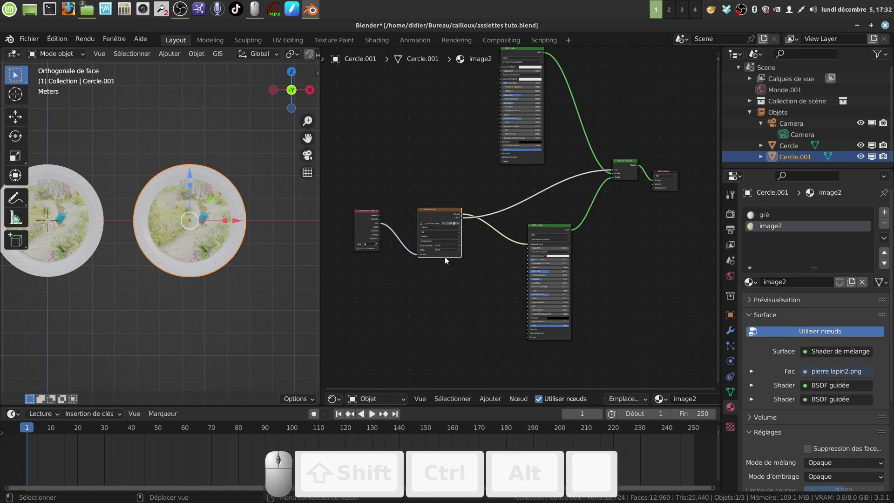
Step: Replace the picture in image2's image texture node with téléchargement (3).png from the cailloux folder
{"action": "middle_click_drag", "start_coordinate": [472, 280], "coordinate": [490, 280]}
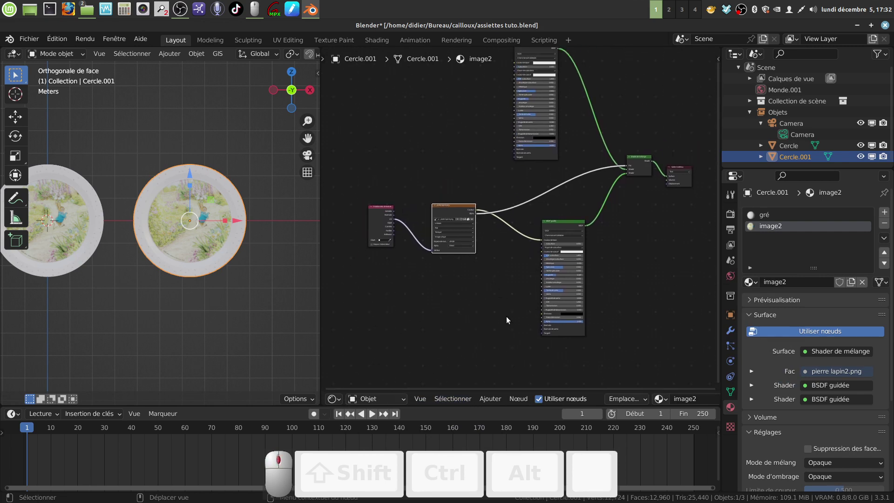
{"action": "scroll", "coordinate": [507, 316], "scroll_direction": "up", "scroll_amount": 5}
{"action": "middle_click_drag", "start_coordinate": [529, 320], "coordinate": [556, 303]}
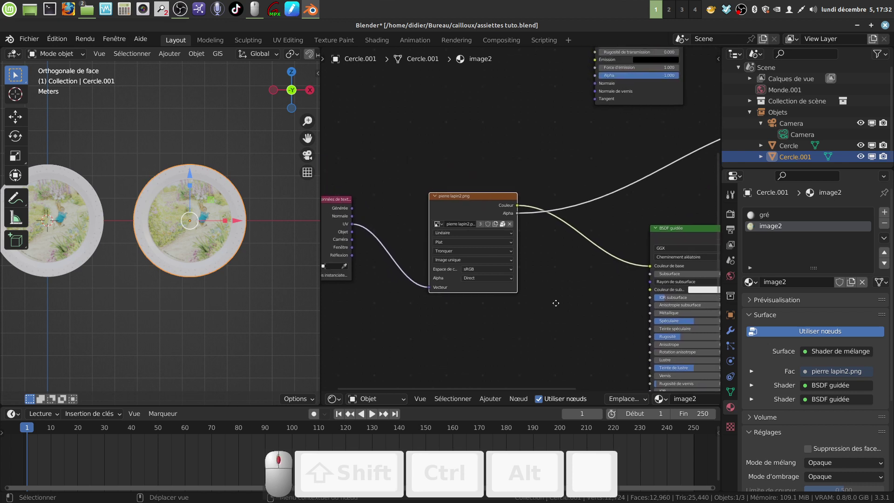
{"action": "scroll", "coordinate": [556, 304], "scroll_direction": "up", "scroll_amount": 2}
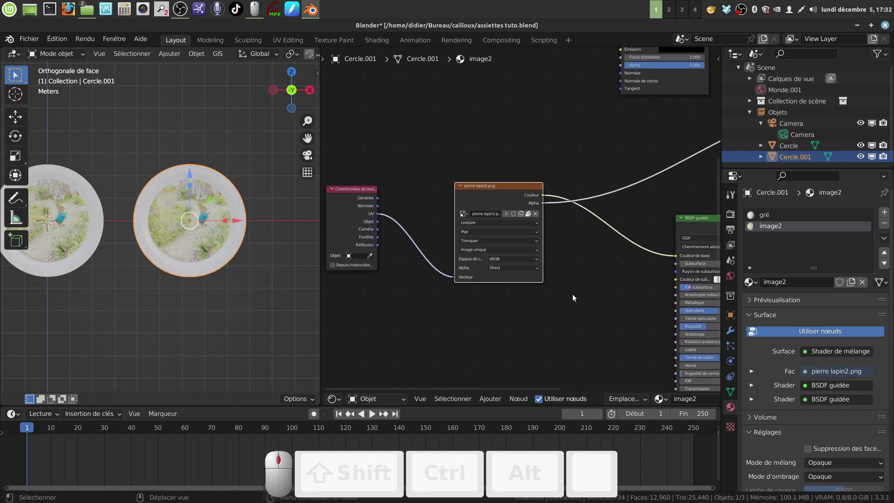
{"action": "left_click", "coordinate": [540, 213]}
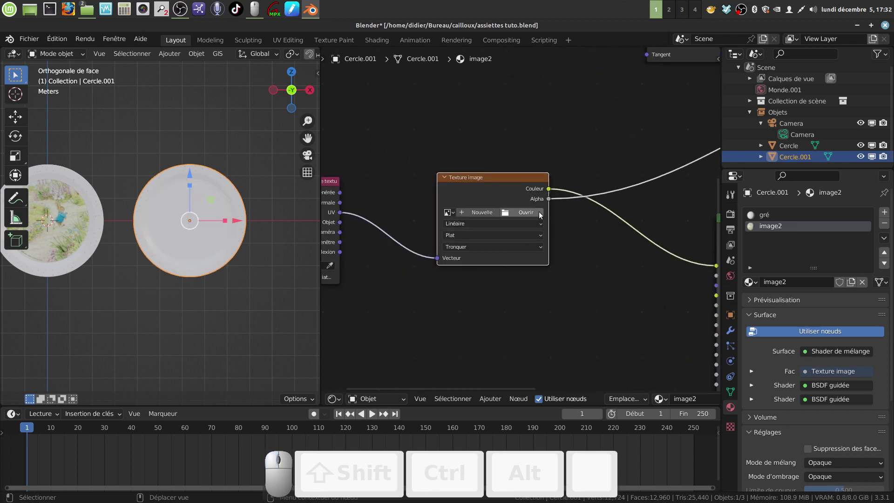
{"action": "left_click", "coordinate": [506, 215]}
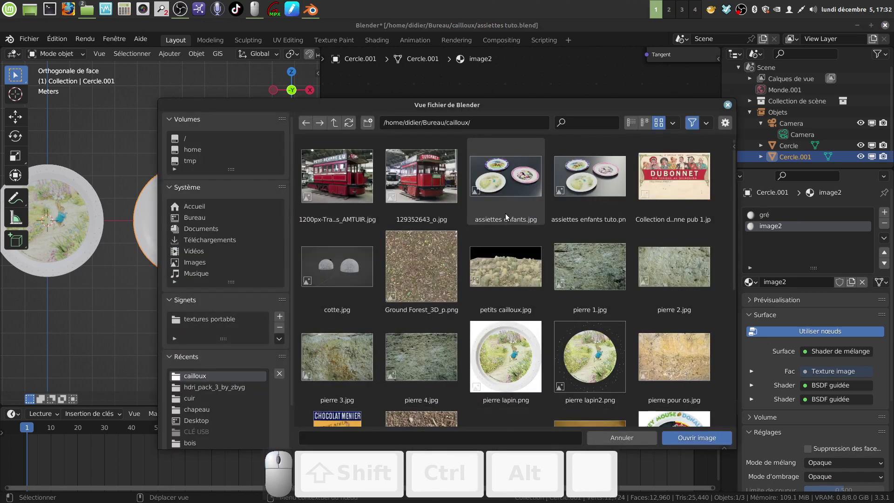
{"action": "scroll", "coordinate": [544, 337], "scroll_direction": "down", "scroll_amount": 2}
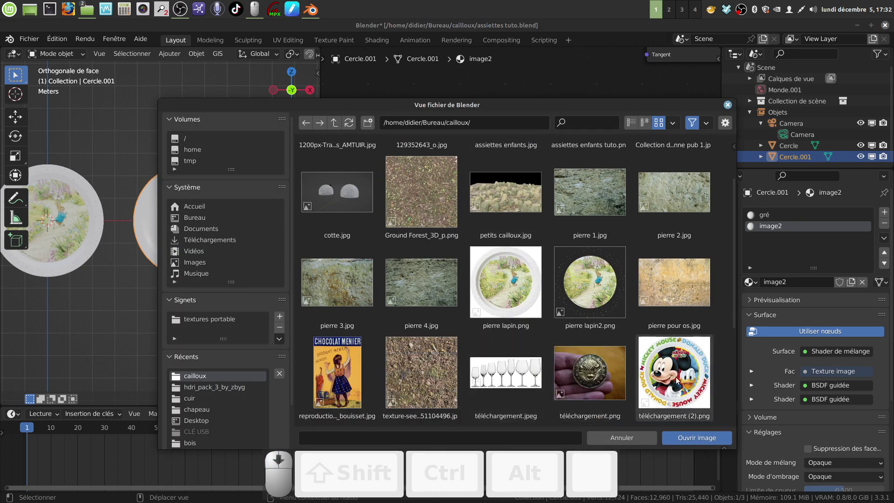
{"action": "scroll", "coordinate": [684, 354], "scroll_direction": "down", "scroll_amount": 2}
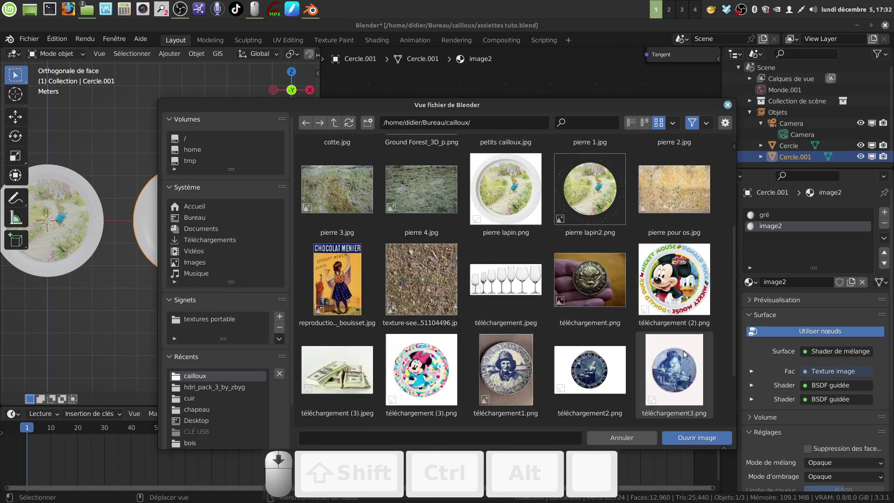
{"action": "left_click", "coordinate": [420, 372]}
{"action": "left_click", "coordinate": [685, 438]}
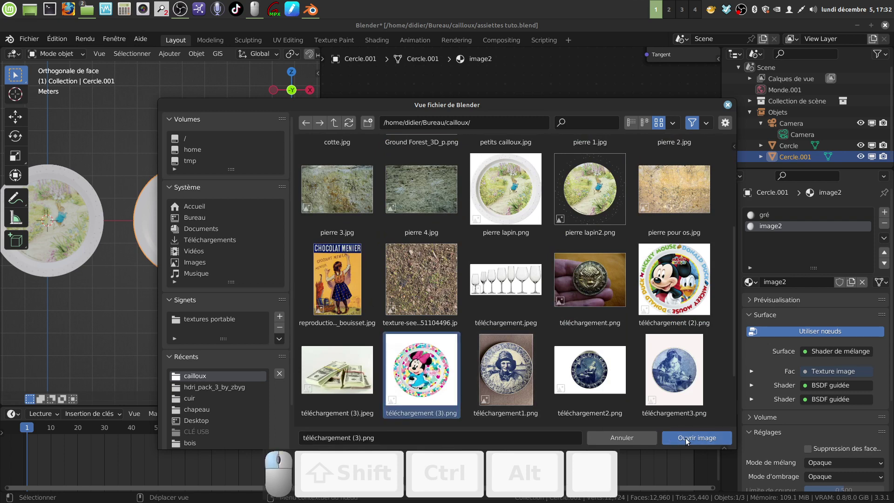
{"action": "scroll", "coordinate": [557, 319], "scroll_direction": "down", "scroll_amount": 3}
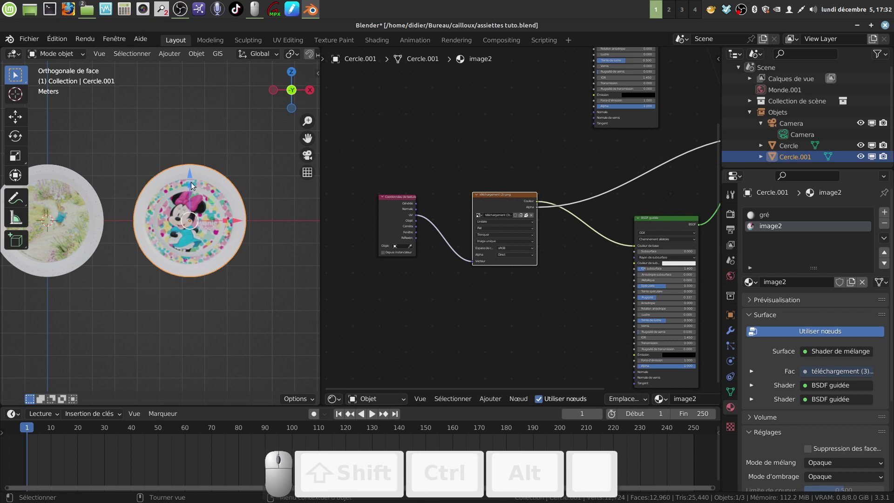
Step: Switch the shader editor area back to the UV editor and enter edit mode on the duplicated plate
{"action": "left_click", "coordinate": [339, 398]}
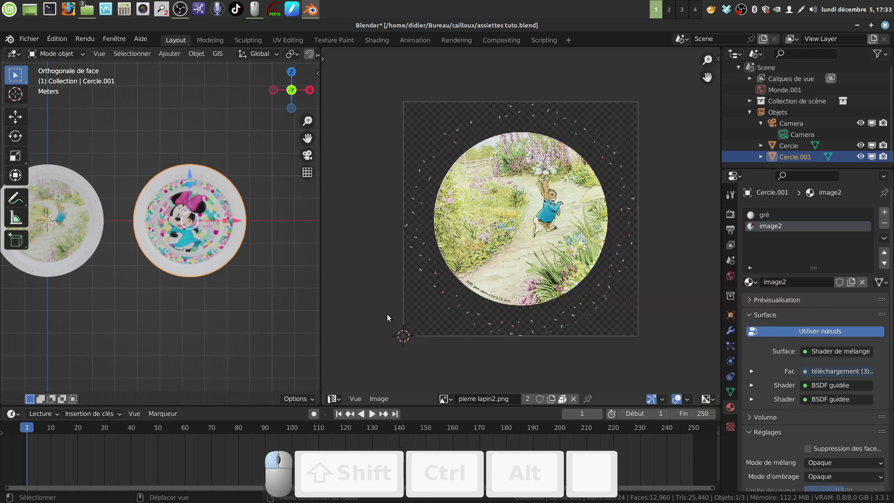
{"action": "left_click", "coordinate": [387, 314]}
{"action": "scroll", "coordinate": [546, 373], "scroll_direction": "down", "scroll_amount": 2}
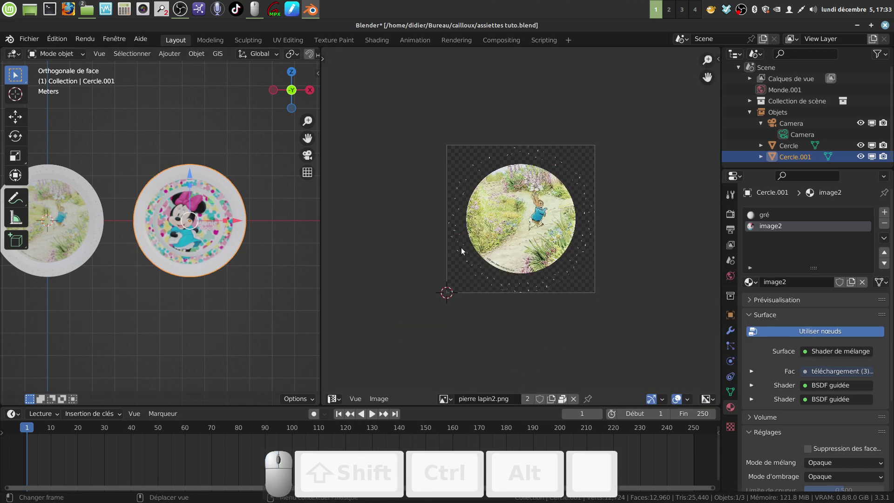
{"action": "scroll", "coordinate": [280, 283], "scroll_direction": "up", "scroll_amount": 3}
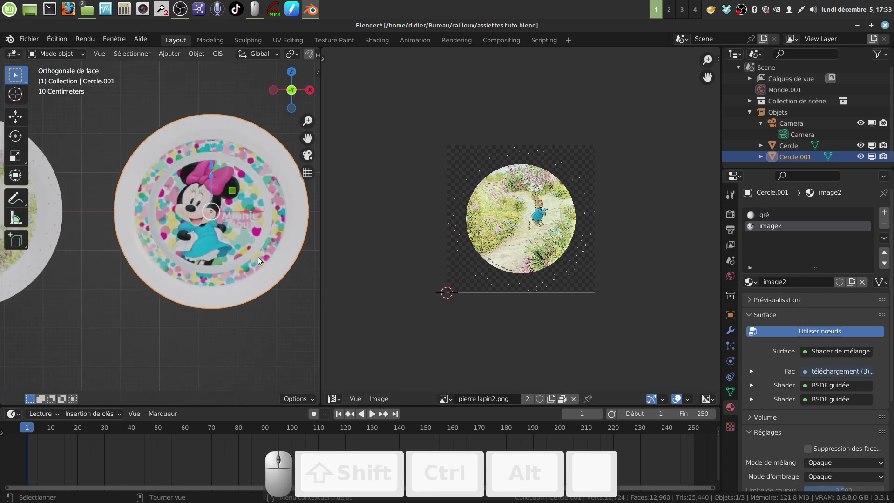
{"action": "key", "text": "Tab"}
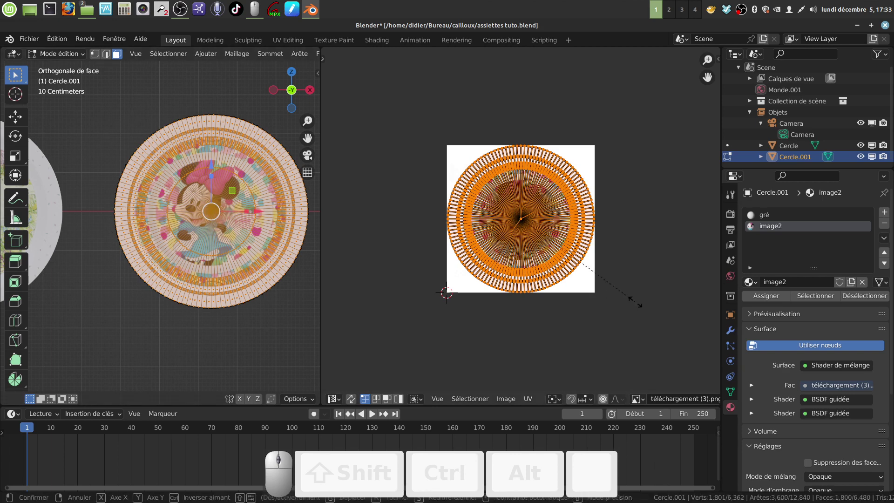
Step: Scale the duplicated plate's UV layout down to about 0.75 to match the round Minnie Mouse picture
{"action": "key", "text": "s"}
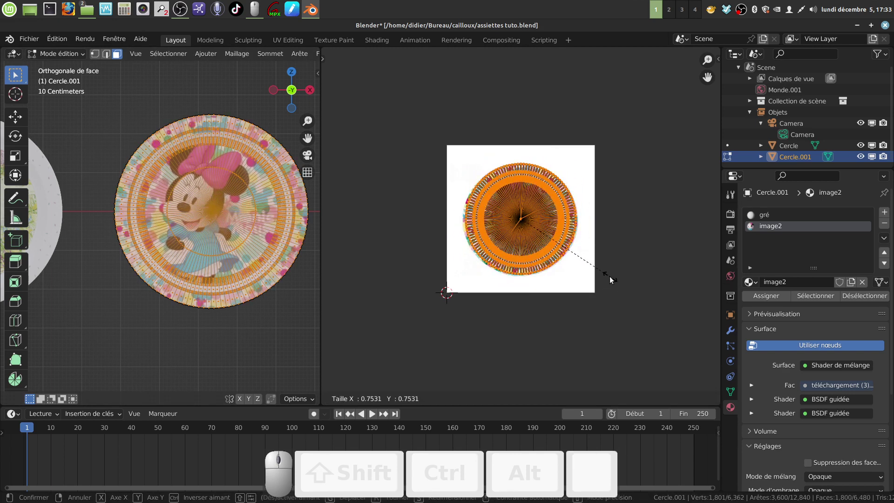
{"action": "left_click", "coordinate": [610, 276]}
{"action": "scroll", "coordinate": [610, 295], "scroll_direction": "up", "scroll_amount": 3}
{"action": "middle_click_drag", "start_coordinate": [610, 295], "coordinate": [602, 237], "text": "shift"}
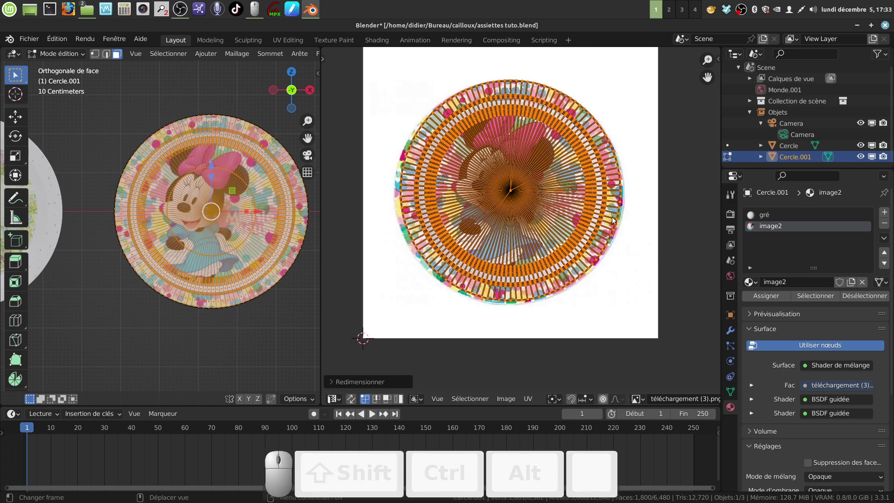
Step: Nudge the duplicated plate's UV layout about -0.005 in X and -0.006 in Y, and widen it slightly along X
{"action": "key", "text": "g"}
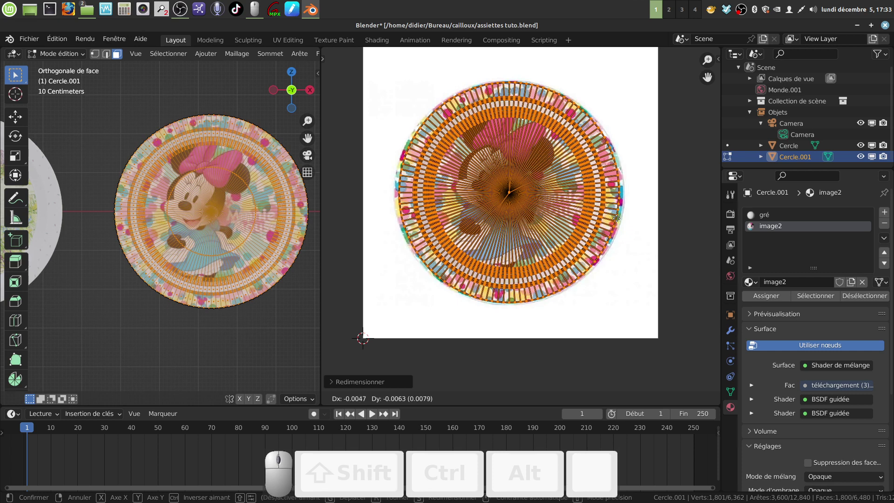
{"action": "left_click", "coordinate": [616, 218]}
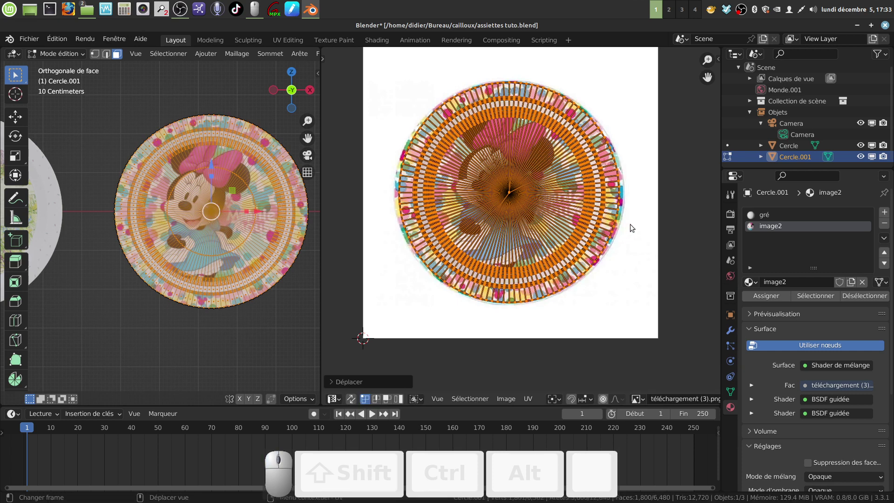
{"action": "key", "text": "s"}
{"action": "key", "text": "x"}
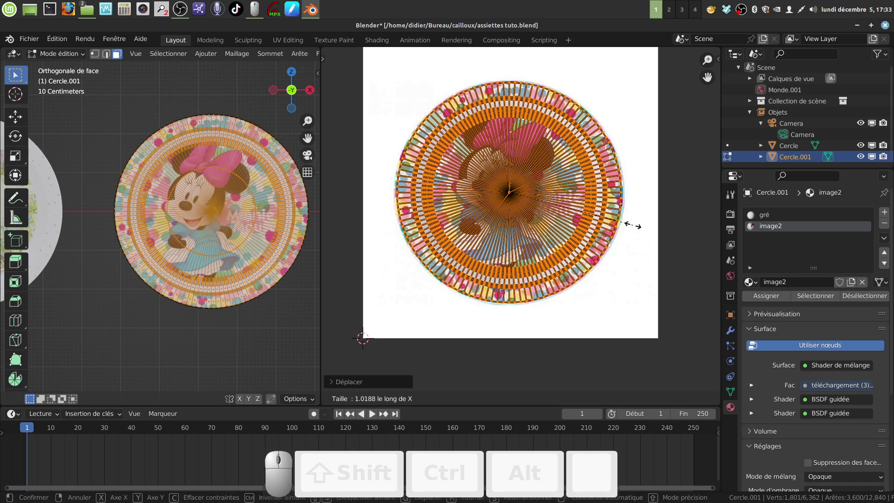
{"action": "left_click", "coordinate": [628, 225]}
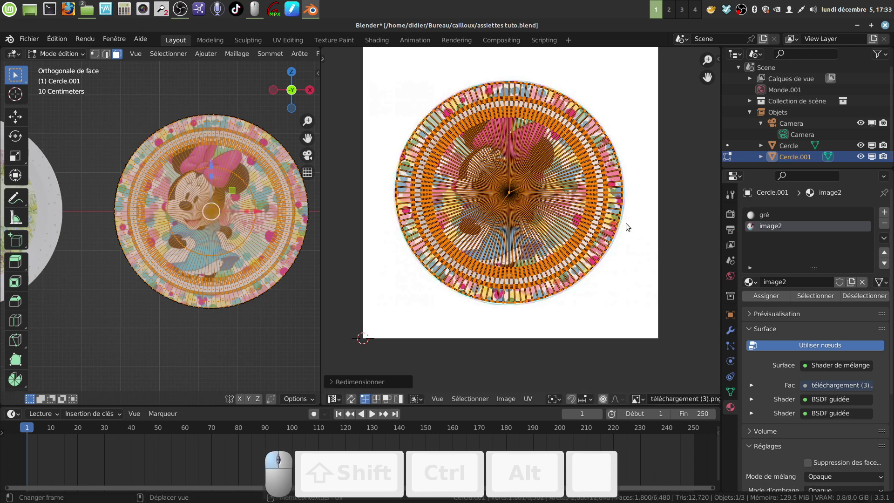
Step: Scale the UV layout uniformly by about 1.01 and shift it about -0.0016 along Y to match the Minnie picture's edge
{"action": "key", "text": "s"}
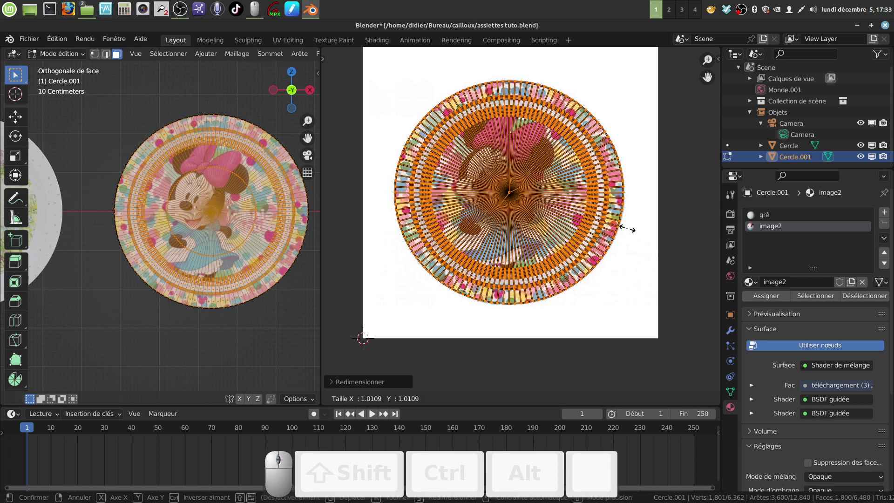
{"action": "left_click", "coordinate": [625, 228]}
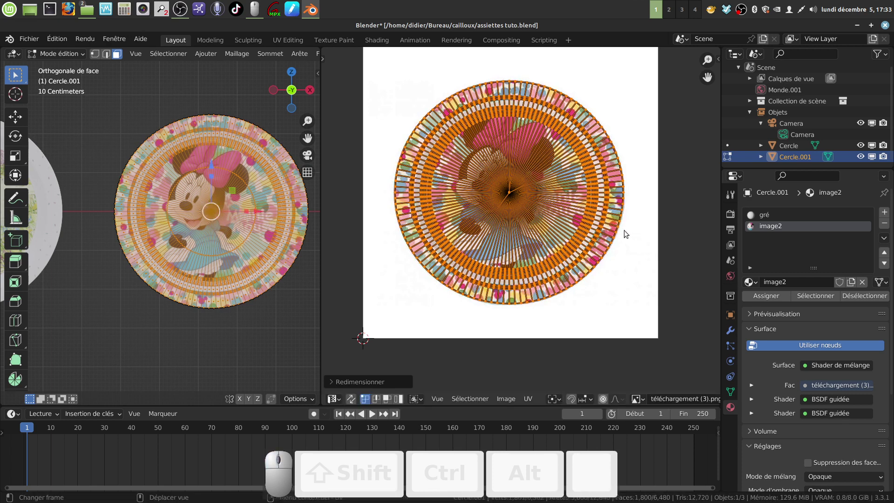
{"action": "key", "text": "g"}
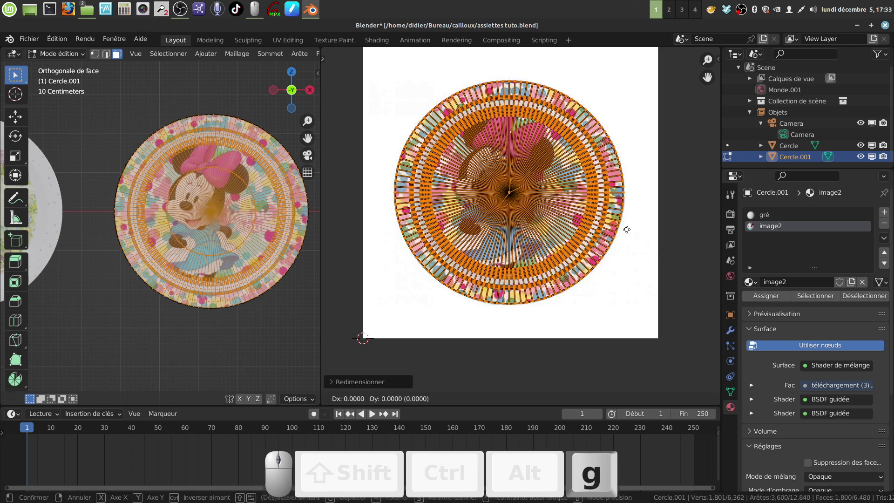
{"action": "key", "text": "y"}
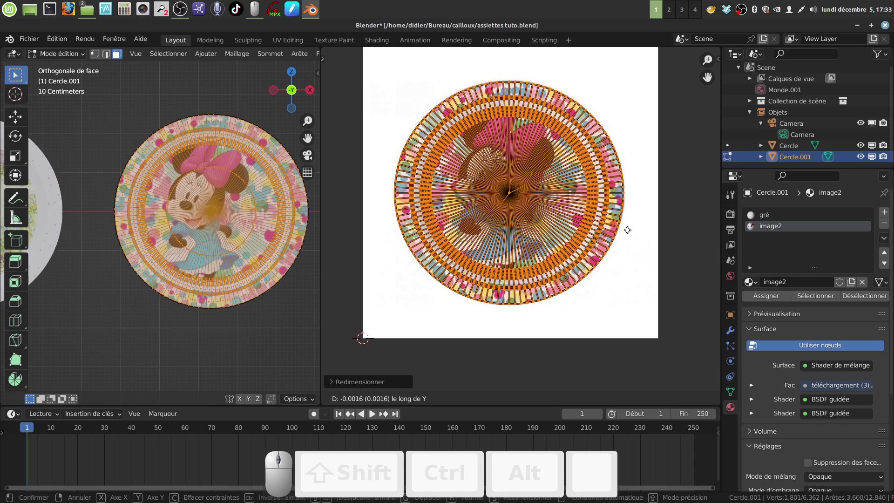
{"action": "left_click", "coordinate": [627, 230]}
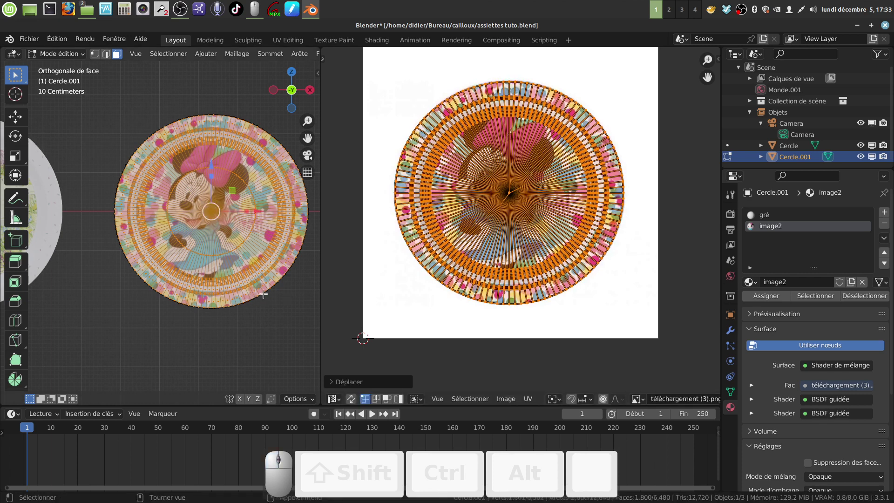
Step: Return to object mode, deselect the plate and examine the fitted Minnie picture from an oblique angle
{"action": "key", "text": "Tab"}
{"action": "middle_click_drag", "start_coordinate": [220, 300], "coordinate": [336, 370]}
{"action": "scroll", "coordinate": [218, 282], "scroll_direction": "down", "scroll_amount": 2}
{"action": "left_click", "coordinate": [217, 284]}
{"action": "scroll", "coordinate": [221, 303], "scroll_direction": "up", "scroll_amount": 4}
{"action": "scroll", "coordinate": [230, 319], "scroll_direction": "up", "scroll_amount": 4}
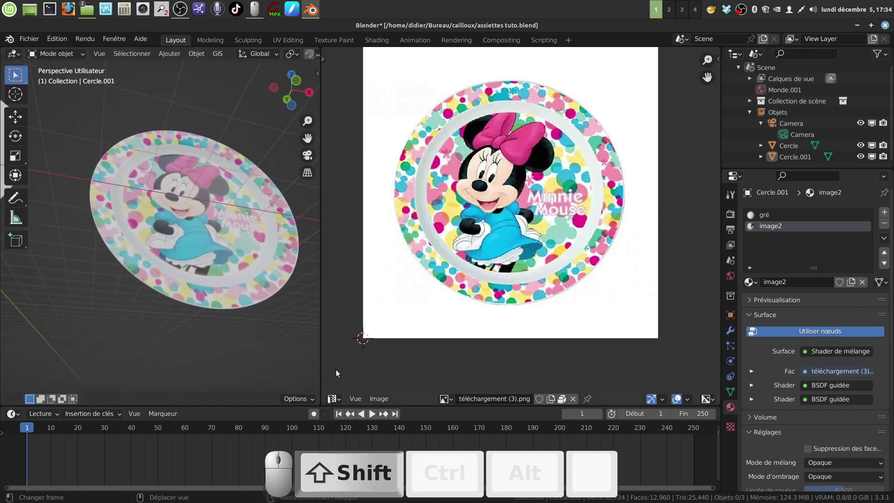
{"action": "middle_click_drag", "start_coordinate": [261, 301], "coordinate": [181, 225]}
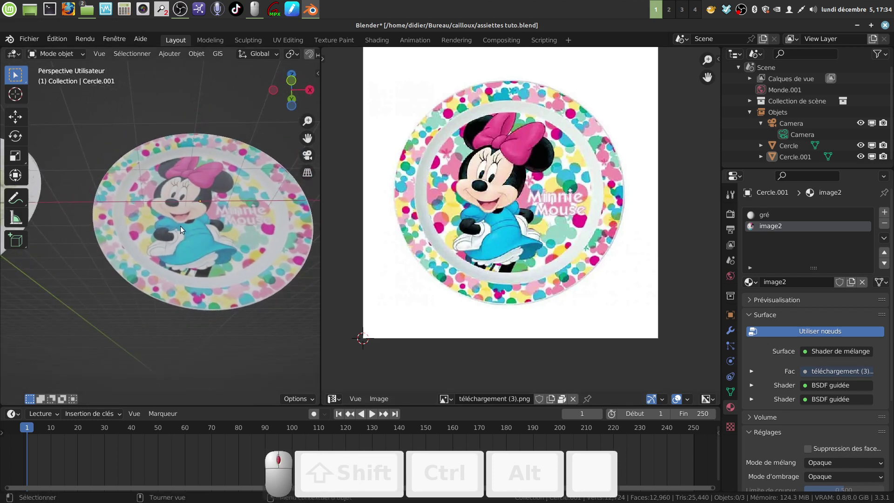
Step: Switch the UV editor area to the shader editor and lower the Specular of image2's Principled BSDF to about 0.162
{"action": "left_click", "coordinate": [337, 398]}
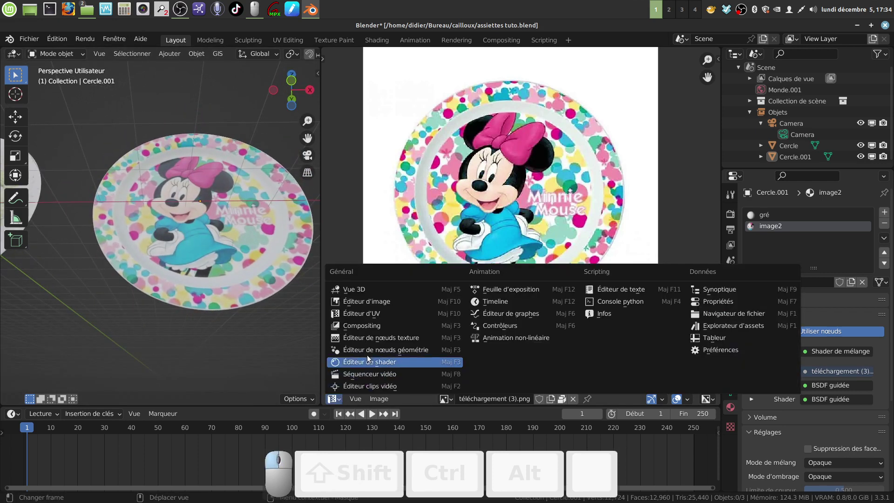
{"action": "left_click", "coordinate": [389, 362]}
{"action": "scroll", "coordinate": [572, 298], "scroll_direction": "up", "scroll_amount": 5}
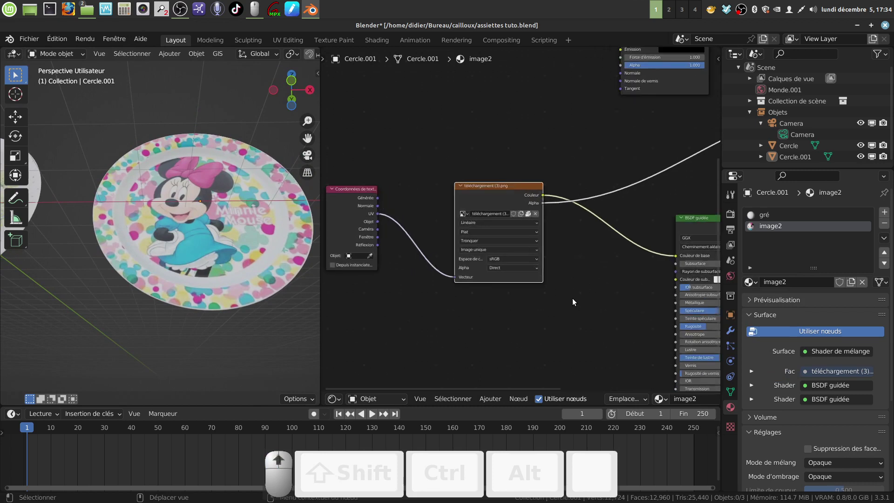
{"action": "scroll", "coordinate": [465, 323], "scroll_direction": "up", "scroll_amount": 3}
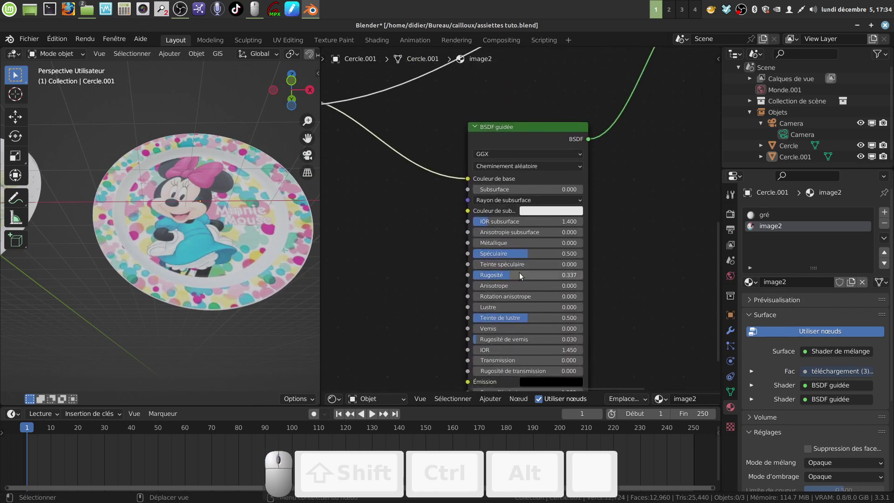
{"action": "left_click_drag", "start_coordinate": [526, 253], "coordinate": [482, 254]}
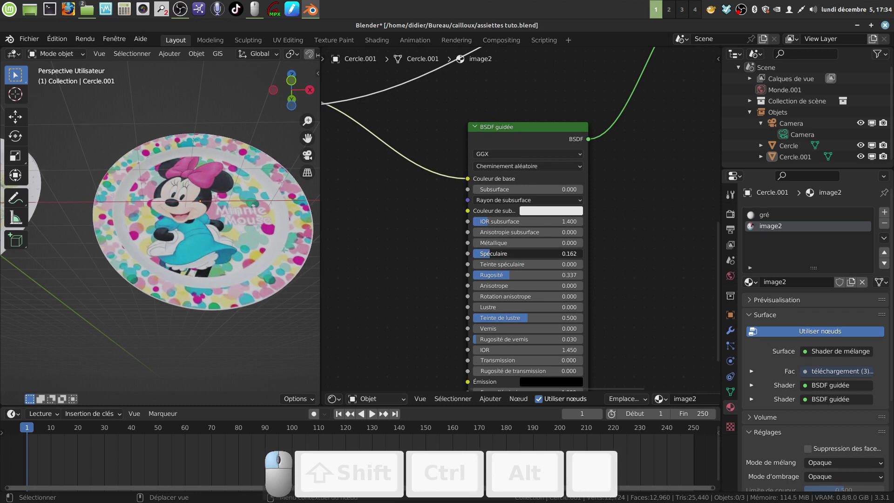
Step: Select the rabbit plate and lower the Specular of its image material's Principled BSDF to about 0.151
{"action": "middle_click_drag", "start_coordinate": [242, 317], "coordinate": [211, 296], "text": "shift"}
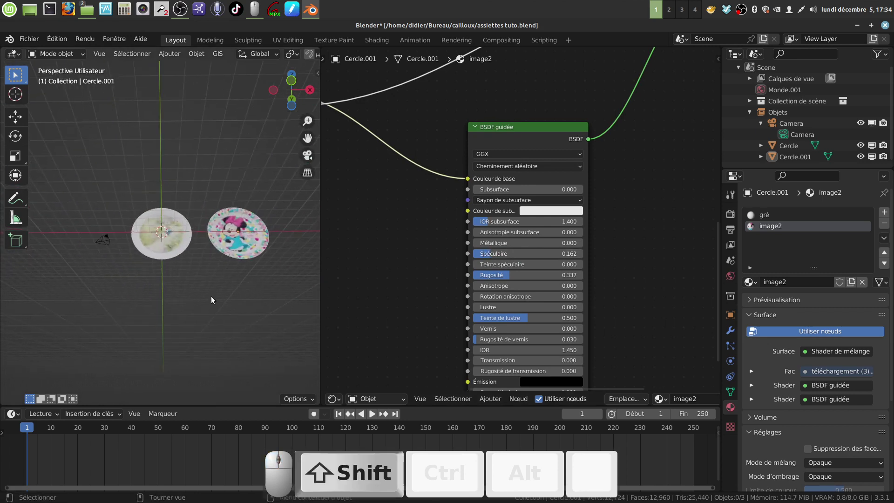
{"action": "scroll", "coordinate": [209, 295], "scroll_direction": "up", "scroll_amount": 6}
{"action": "left_click", "coordinate": [184, 254]}
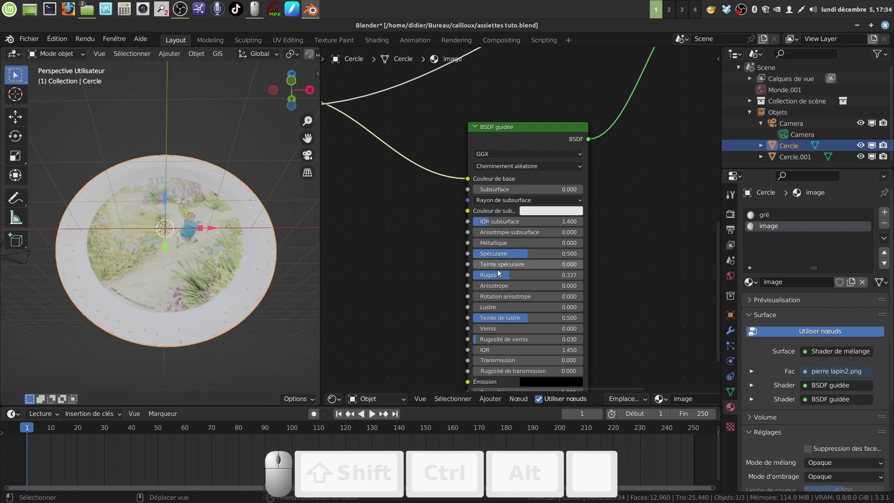
{"action": "left_click_drag", "start_coordinate": [525, 253], "coordinate": [488, 254]}
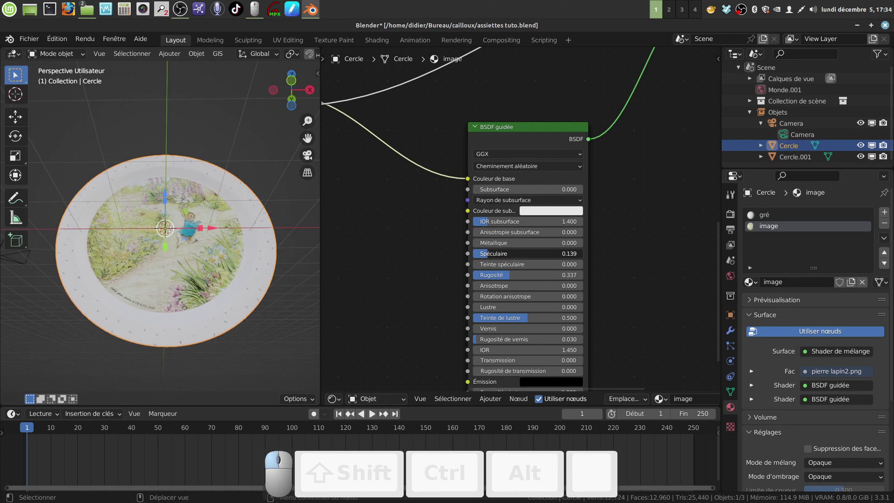
Step: Select the Minnie plate and widen the 3D view area at the shader editor's expense
{"action": "middle_click_drag", "start_coordinate": [194, 296], "coordinate": [178, 266]}
{"action": "scroll", "coordinate": [178, 266], "scroll_direction": "up", "scroll_amount": 4}
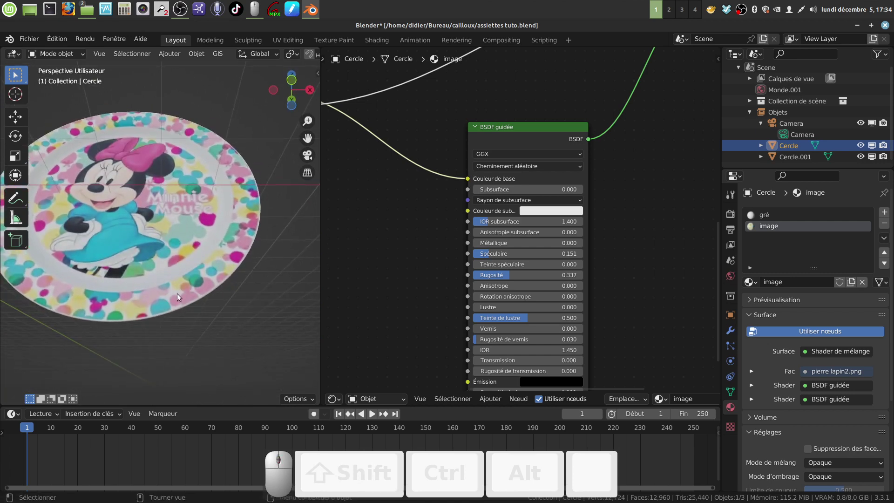
{"action": "left_click", "coordinate": [177, 294]}
{"action": "left_click_drag", "start_coordinate": [321, 297], "coordinate": [527, 262]}
Step: Duplicate the Minnie plate and move the copy about 7.23 m along X
{"action": "scroll", "coordinate": [347, 271], "scroll_direction": "down", "scroll_amount": 7}
{"action": "middle_click_drag", "start_coordinate": [300, 265], "coordinate": [281, 272], "text": "shift"}
{"action": "key", "text": "shift"}
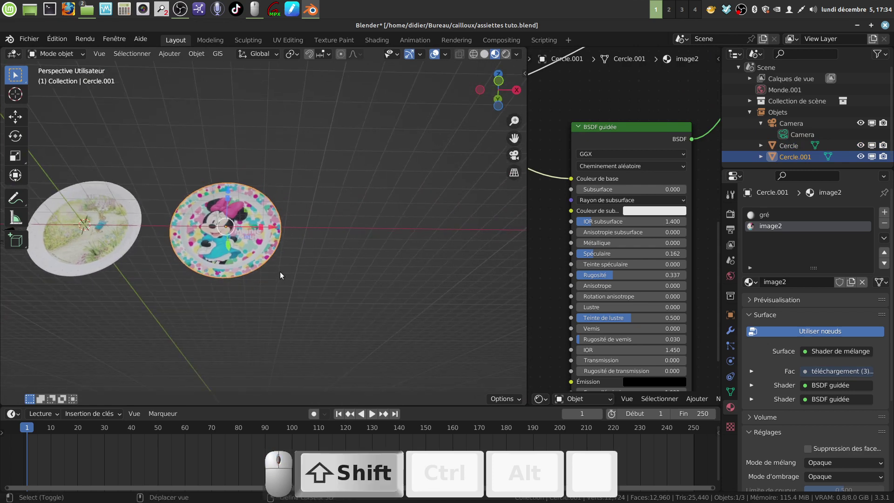
{"action": "key", "text": "shift+d"}
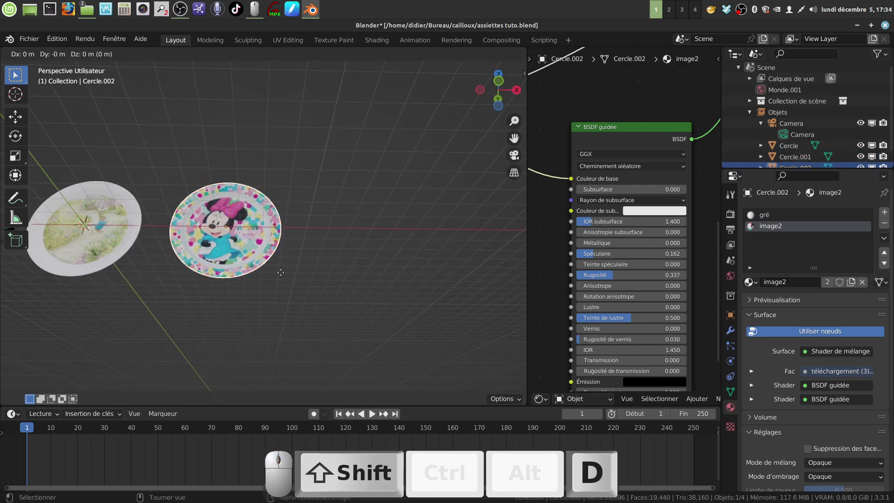
{"action": "left_click", "coordinate": [281, 272]}
{"action": "left_click_drag", "start_coordinate": [274, 229], "coordinate": [408, 254]}
{"action": "middle_click_drag", "start_coordinate": [404, 258], "coordinate": [356, 232], "text": "shift"}
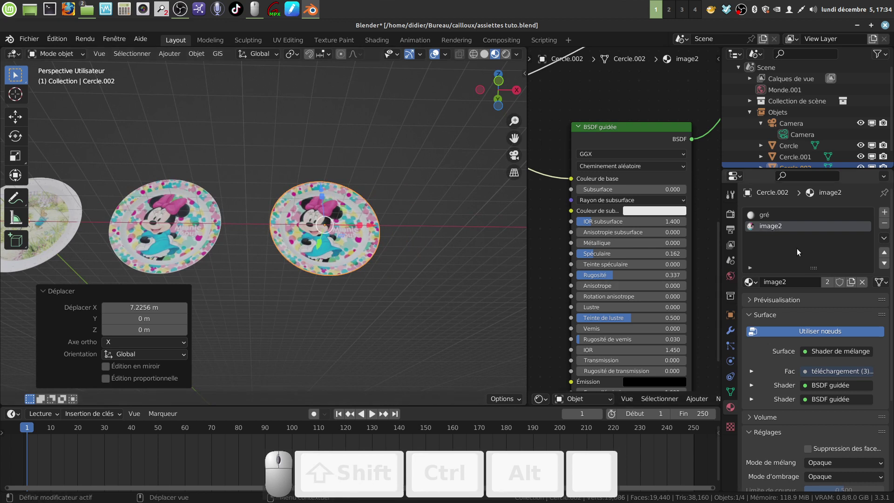
Step: Make the new plate's image2 material an independent copy and rename it image 3
{"action": "left_click", "coordinate": [850, 284]}
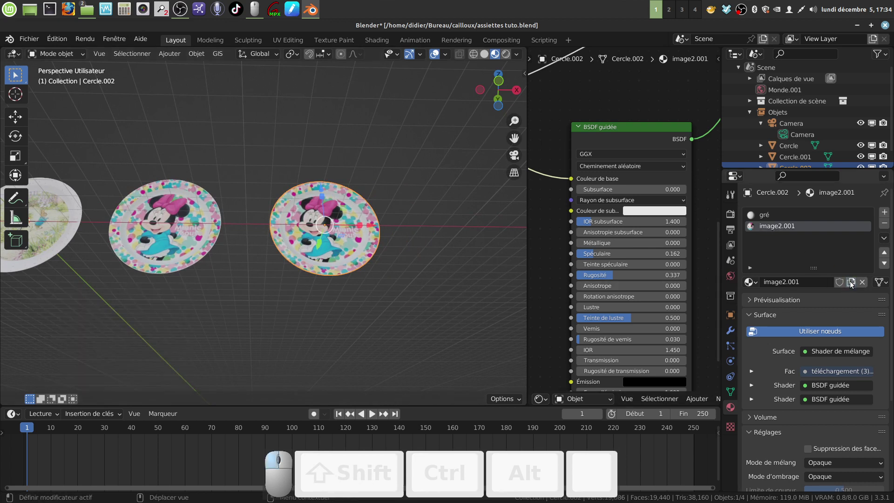
{"action": "double_click", "coordinate": [795, 226]}
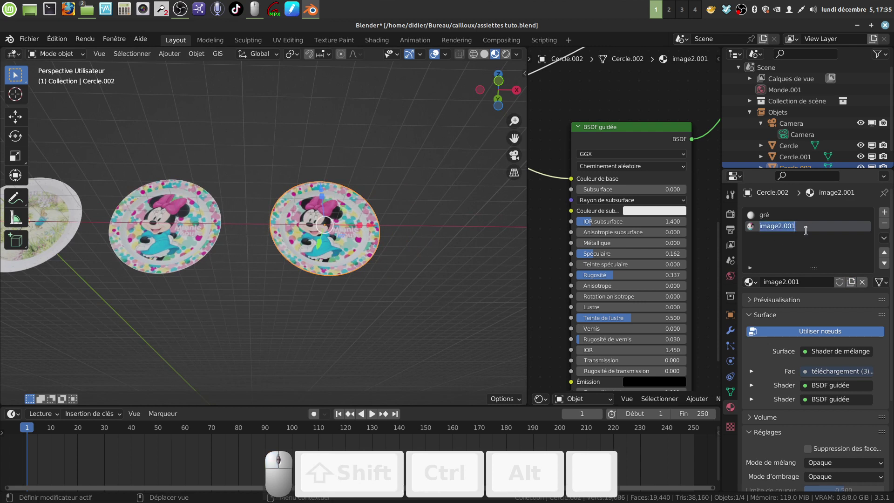
{"action": "key", "text": "BackSpace"}
{"action": "type", "text": "image "}
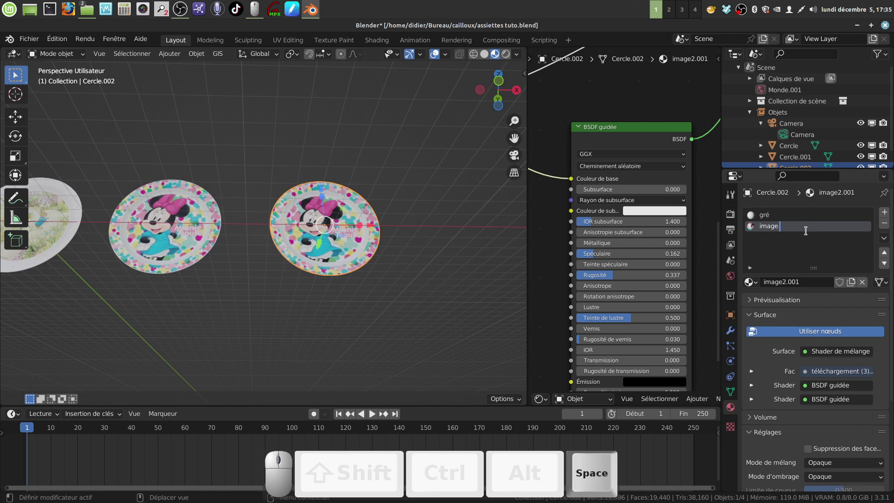
{"action": "type", "text": "3"}
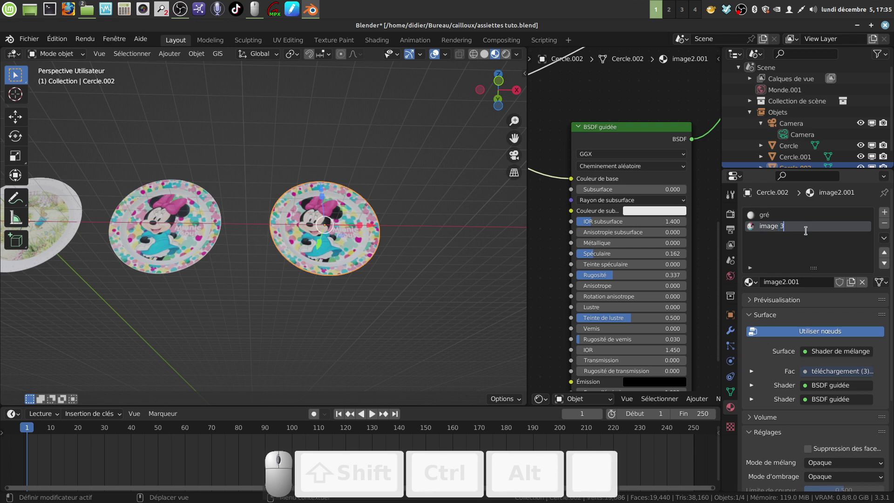
{"action": "left_click", "coordinate": [422, 271]}
Step: Widen the shader editor area and replace the picture in image 3's texture node with téléchargement (2).png from the cailloux folder
{"action": "left_click_drag", "start_coordinate": [526, 260], "coordinate": [326, 255]}
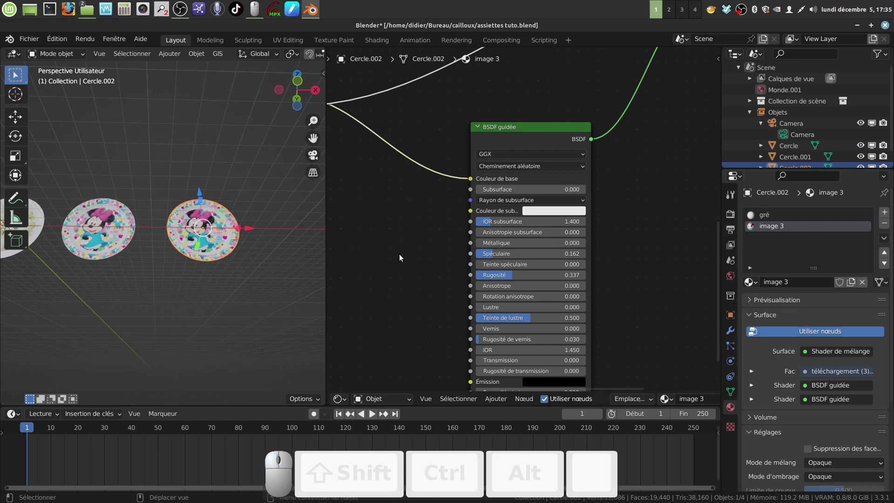
{"action": "middle_click_drag", "start_coordinate": [413, 248], "coordinate": [508, 244]}
{"action": "scroll", "coordinate": [438, 247], "scroll_direction": "down", "scroll_amount": 3}
{"action": "middle_click_drag", "start_coordinate": [421, 225], "coordinate": [518, 247]}
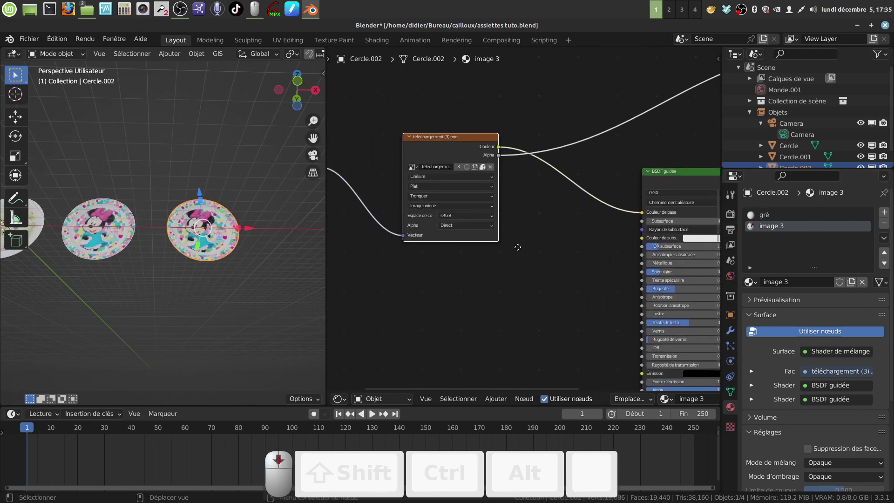
{"action": "scroll", "coordinate": [520, 170], "scroll_direction": "up", "scroll_amount": 4}
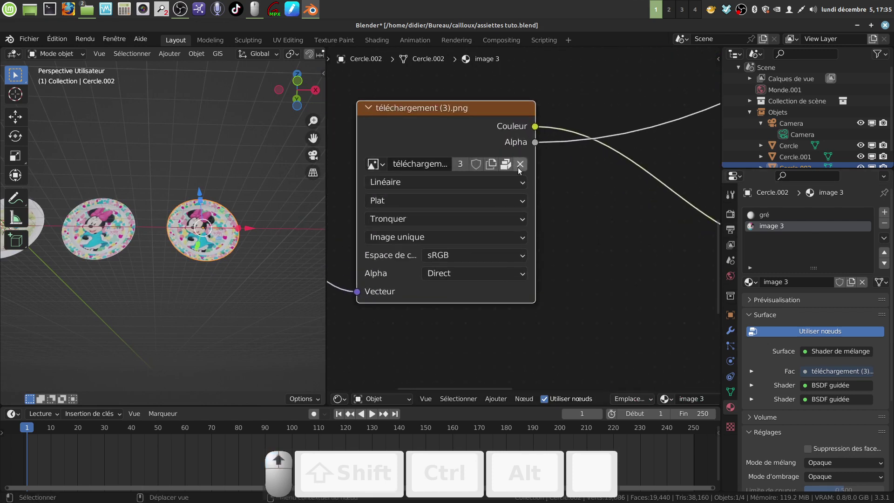
{"action": "left_click", "coordinate": [520, 164]}
{"action": "left_click", "coordinate": [510, 164]}
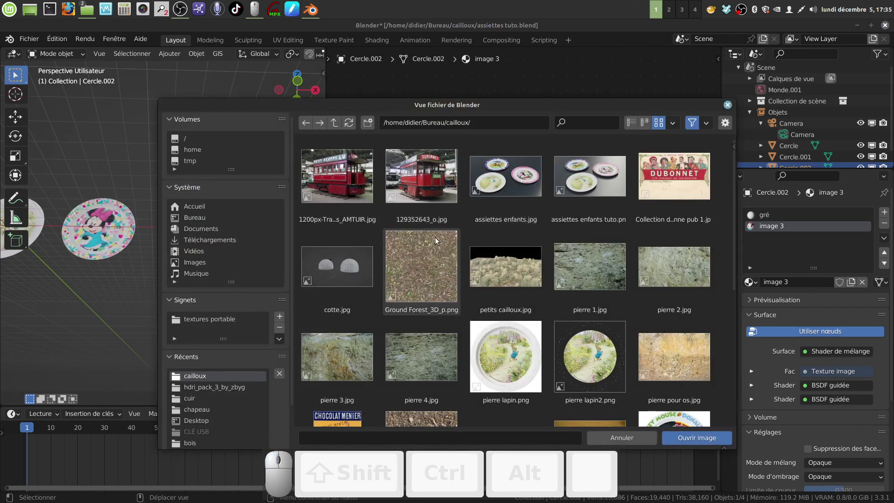
{"action": "scroll", "coordinate": [549, 283], "scroll_direction": "down", "scroll_amount": 5}
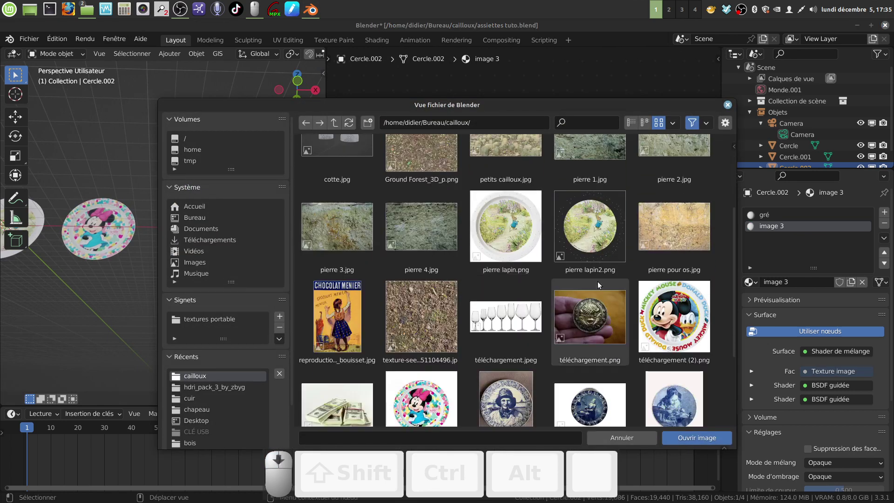
{"action": "left_click", "coordinate": [660, 311]}
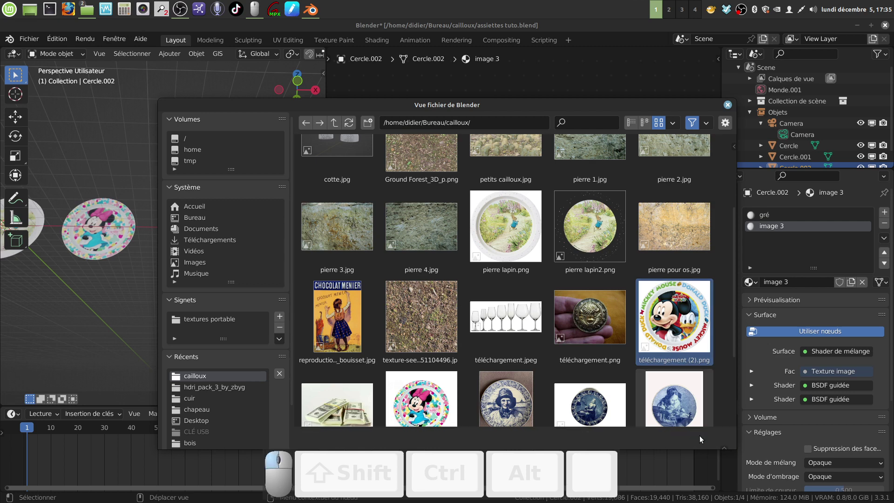
{"action": "left_click", "coordinate": [699, 437]}
Step: View the third plate with its Mickey picture from the front and enter edit mode on it
{"action": "middle_click_drag", "start_coordinate": [474, 237], "coordinate": [524, 214]}
{"action": "scroll", "coordinate": [233, 259], "scroll_direction": "up", "scroll_amount": 3}
{"action": "scroll", "coordinate": [242, 237], "scroll_direction": "down", "scroll_amount": 2}
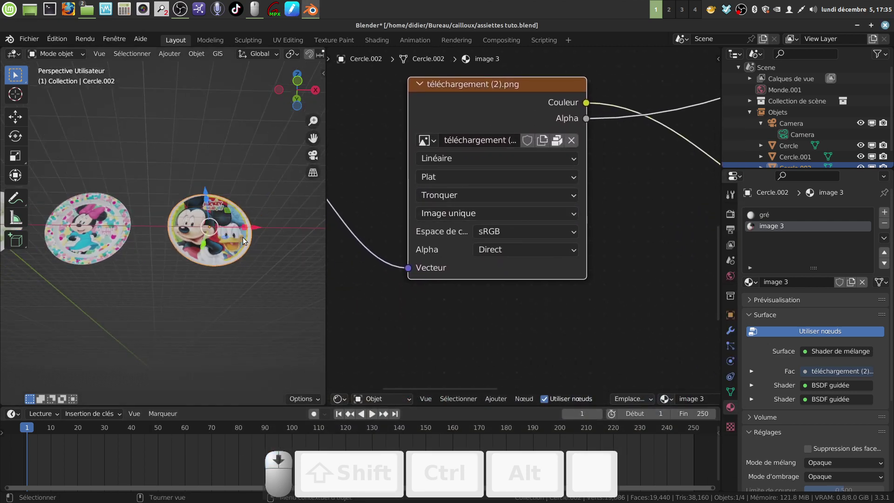
{"action": "middle_click_drag", "start_coordinate": [243, 237], "coordinate": [227, 279]}
{"action": "scroll", "coordinate": [487, 273], "scroll_direction": "down", "scroll_amount": 1}
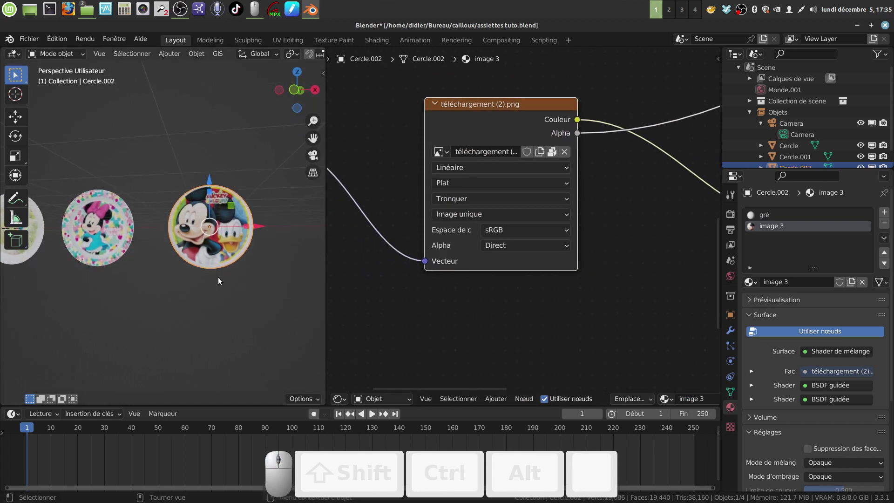
{"action": "key", "text": "Tab"}
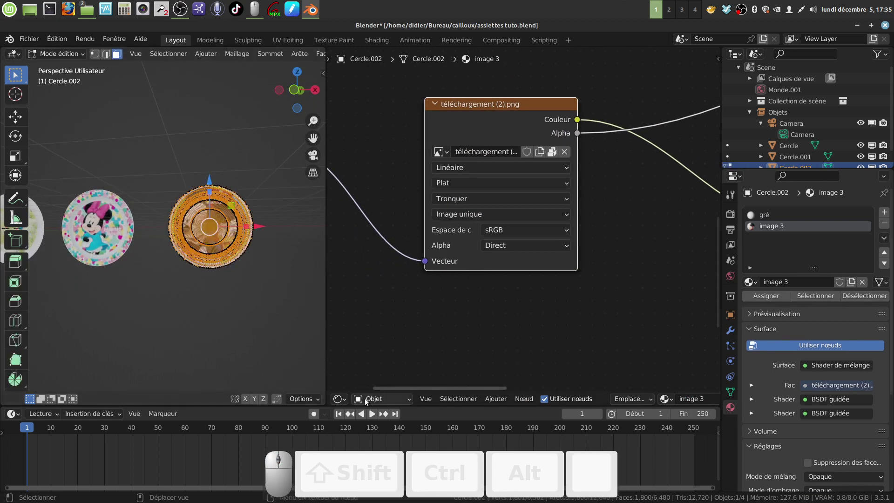
Step: Open the UV editor in place of the shader editor and scale the Mickey plate's UVs by about 1.276 to match the picture
{"action": "left_click", "coordinate": [342, 399]}
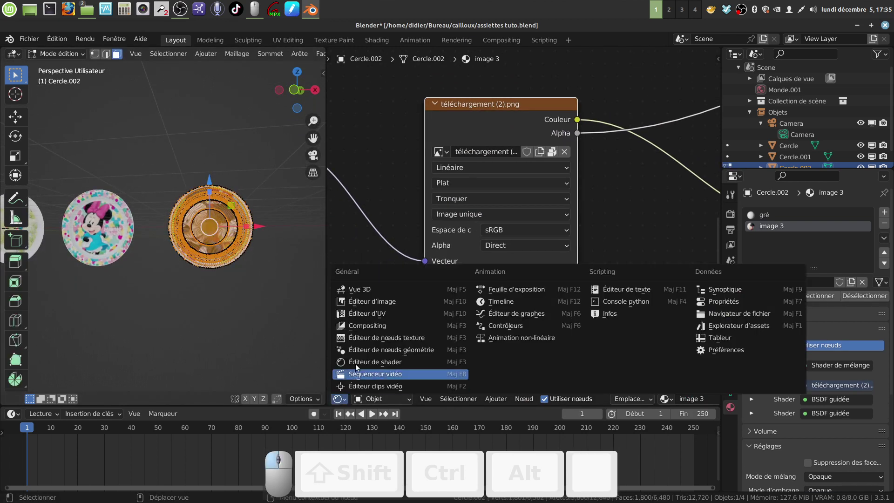
{"action": "left_click", "coordinate": [390, 314]}
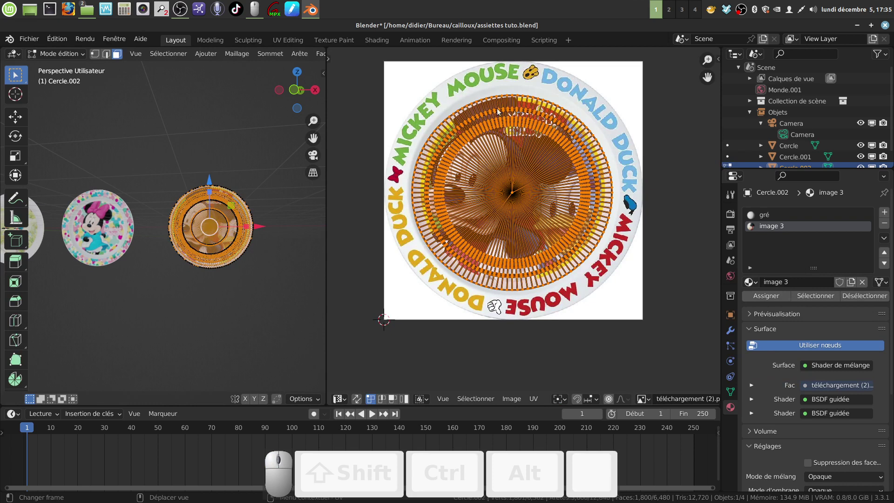
{"action": "key", "text": "KP_1"}
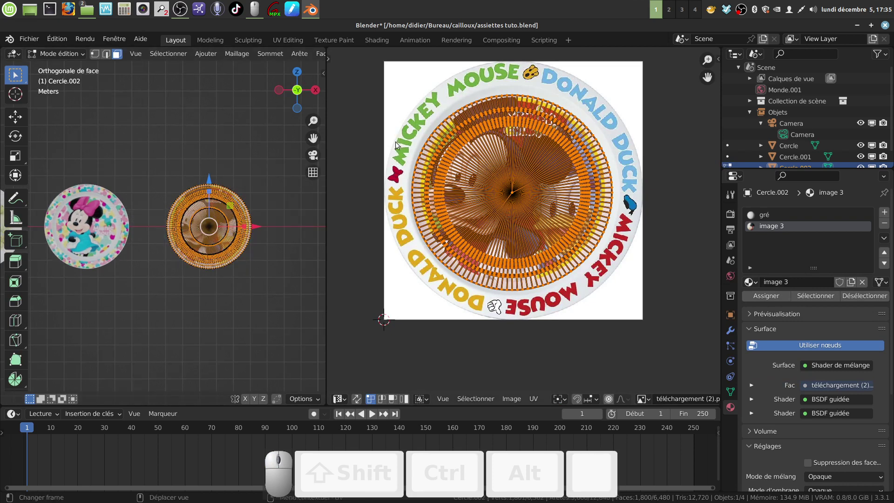
{"action": "key", "text": "s"}
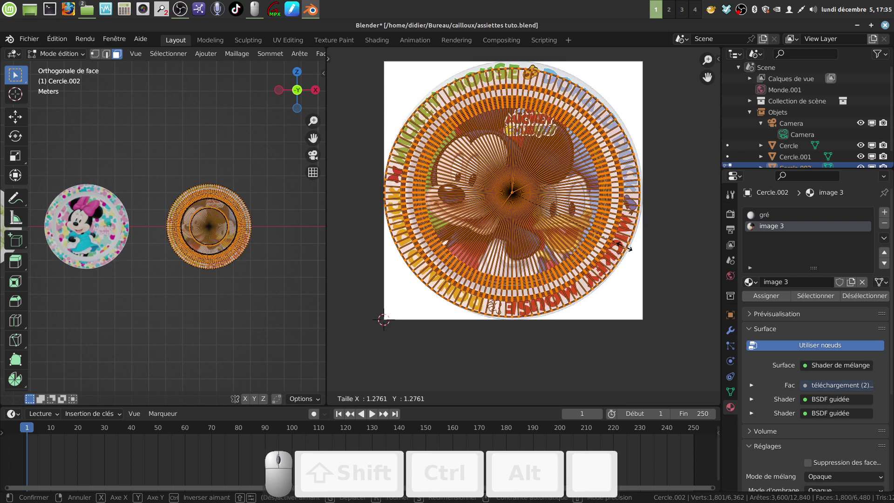
{"action": "left_click", "coordinate": [626, 251]}
Step: Nudge the Mickey plate's UVs to centre them on the picture and stretch them by about 1.042 along Y
{"action": "middle_click_drag", "start_coordinate": [644, 274], "coordinate": [604, 286]}
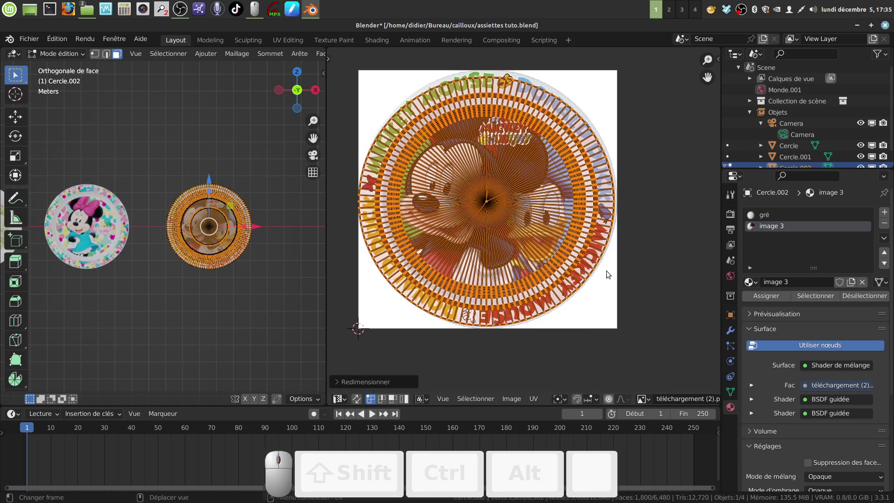
{"action": "key", "text": "g"}
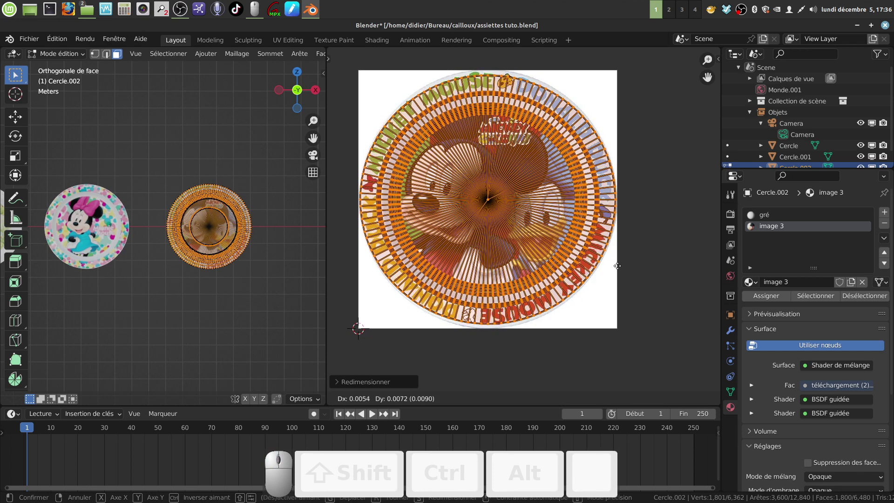
{"action": "left_click", "coordinate": [617, 266]}
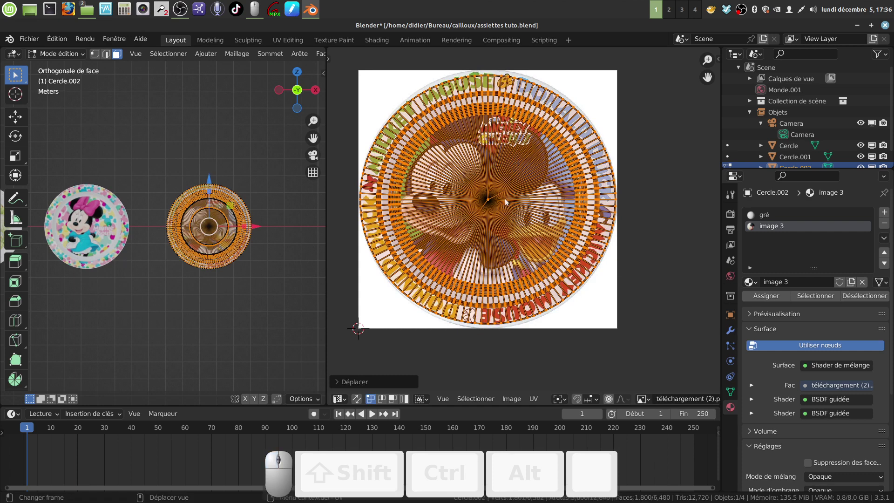
{"action": "key", "text": "s"}
{"action": "key", "text": "y"}
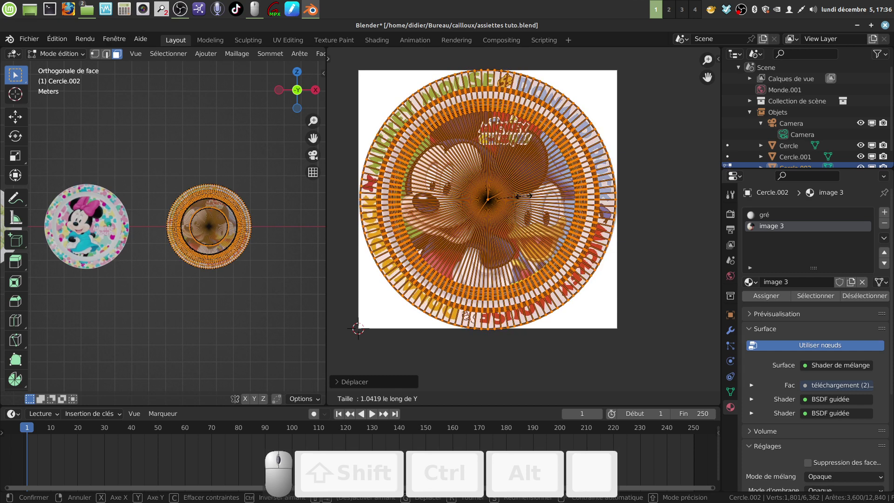
{"action": "left_click", "coordinate": [525, 198]}
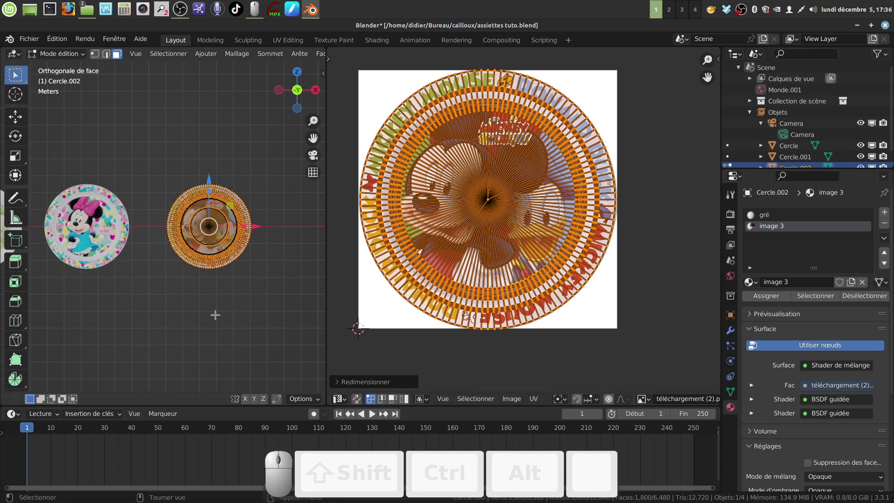
Step: Widen the 3D viewport, leave edit mode and view the three decorated plates in perspective
{"action": "middle_click_drag", "start_coordinate": [215, 315], "coordinate": [228, 298], "text": "shift"}
{"action": "left_click_drag", "start_coordinate": [327, 290], "coordinate": [409, 284]}
{"action": "scroll", "coordinate": [320, 300], "scroll_direction": "up", "scroll_amount": 2}
{"action": "scroll", "coordinate": [319, 299], "scroll_direction": "down", "scroll_amount": 2}
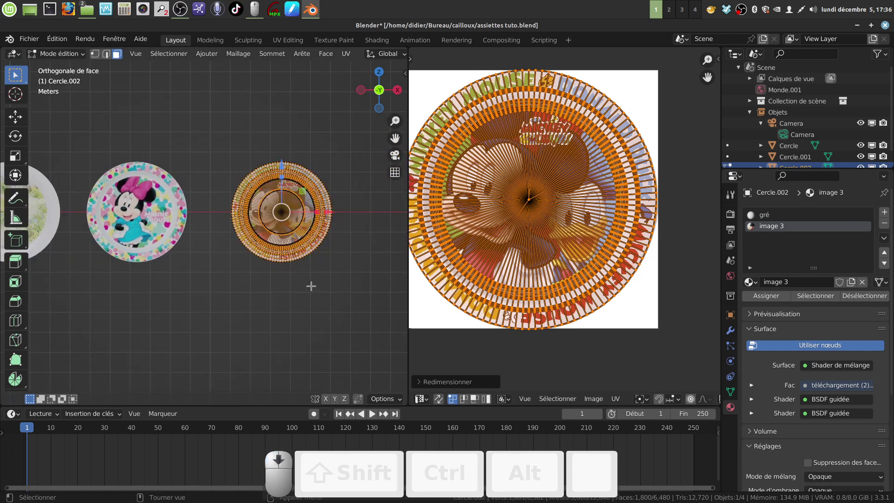
{"action": "key", "text": "Tab"}
{"action": "middle_click_drag", "start_coordinate": [327, 305], "coordinate": [294, 291]}
{"action": "scroll", "coordinate": [310, 296], "scroll_direction": "up", "scroll_amount": 2}
{"action": "scroll", "coordinate": [309, 292], "scroll_direction": "down", "scroll_amount": 1}
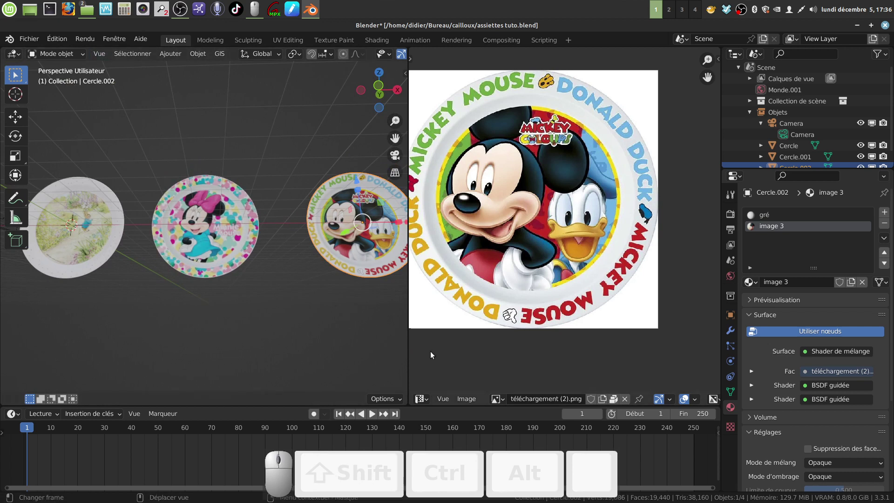
Step: Save the blend file and merge the image editor area into the 3D viewport
{"action": "left_click", "coordinate": [29, 38]}
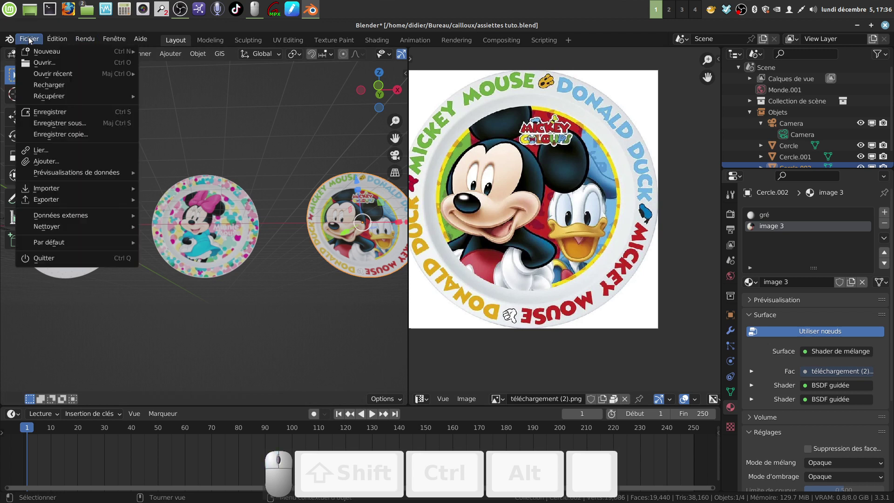
{"action": "left_click", "coordinate": [62, 113]}
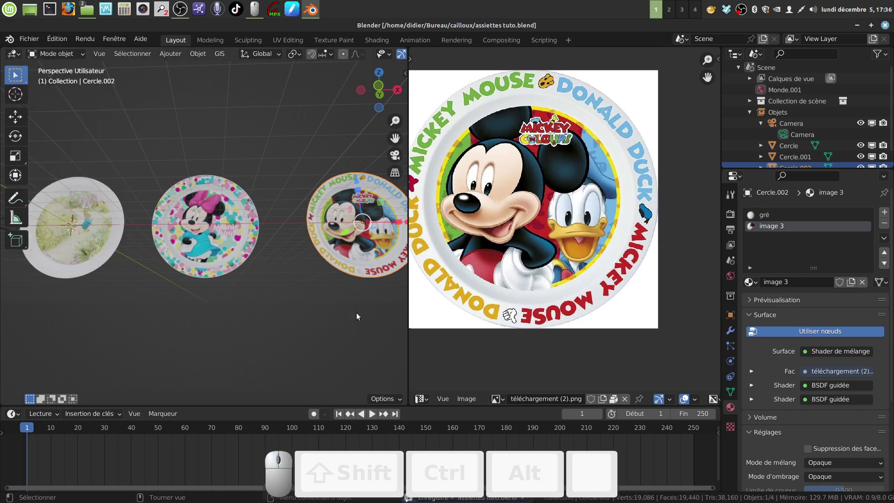
{"action": "right_click", "coordinate": [408, 349]}
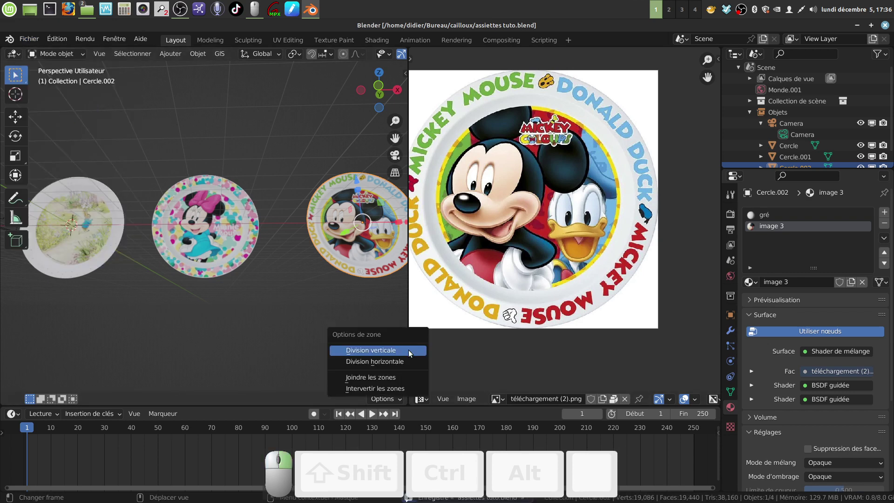
{"action": "left_click", "coordinate": [397, 376]}
{"action": "left_click", "coordinate": [468, 374]}
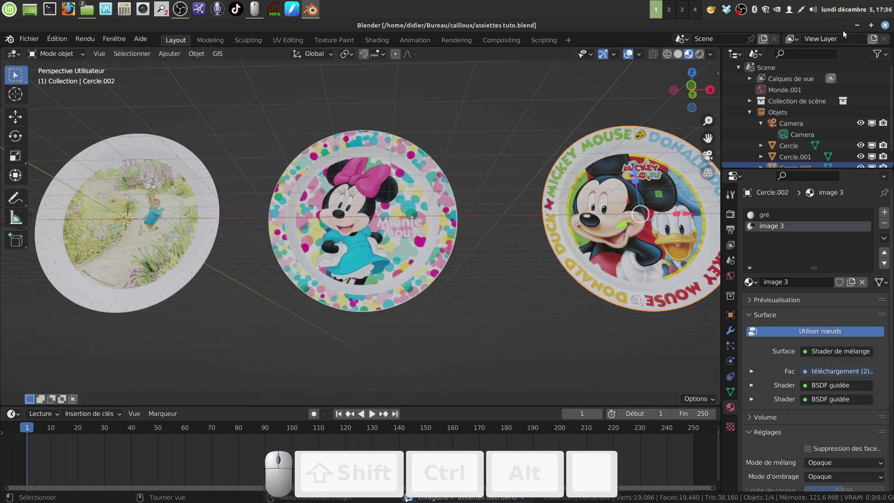
Step: Look over the cailloux folder in the file manager, return to Blender and inspect the three plates
{"action": "left_click", "coordinate": [857, 25]}
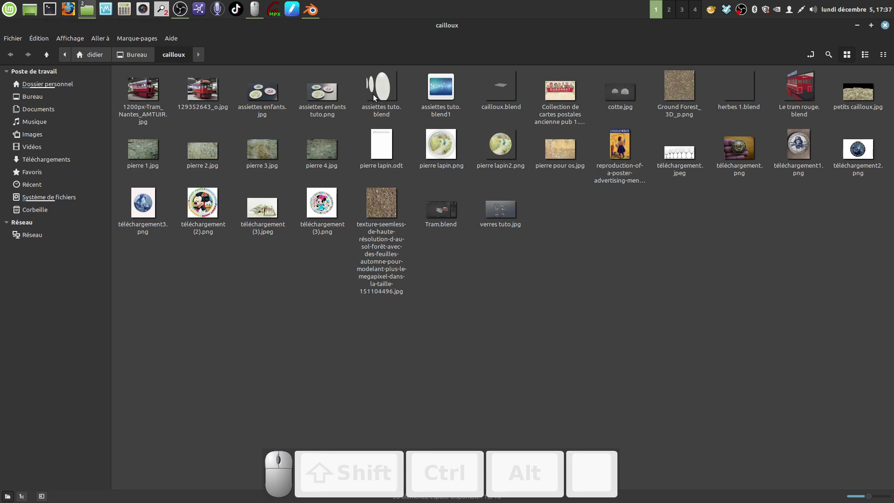
{"action": "left_click", "coordinate": [310, 11]}
{"action": "mouse_move", "coordinate": [437, 253]}
{"action": "middle_mouse_down"}
{"action": "mouse_move", "coordinate": [451, 269]}
{"action": "mouse_move", "coordinate": [423, 259]}
{"action": "middle_mouse_up"}
{"action": "scroll", "coordinate": [413, 300], "scroll_direction": "up", "scroll_amount": 3}
{"action": "middle_click_drag", "start_coordinate": [412, 297], "coordinate": [410, 271]}
{"action": "scroll", "coordinate": [417, 261], "scroll_direction": "down", "scroll_amount": 3}
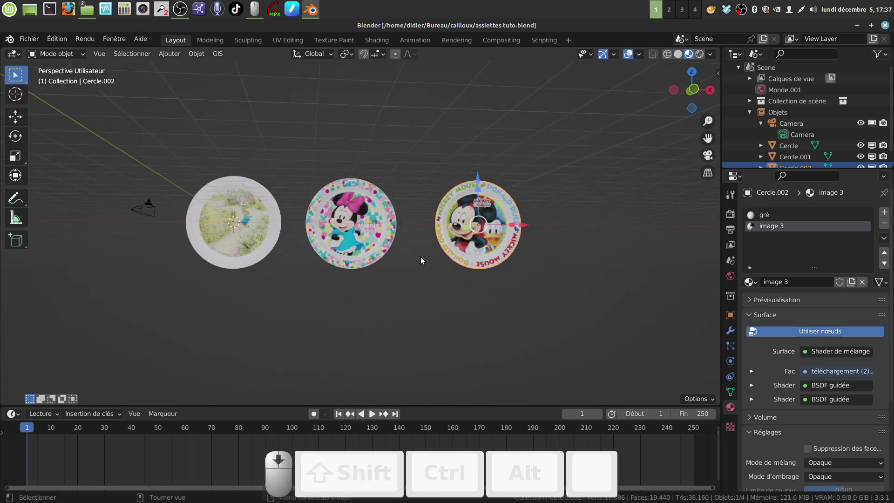
Step: Select all three plates, rotate them -90° around the global X axis and check them from the top
{"action": "key", "text": "KP_7"}
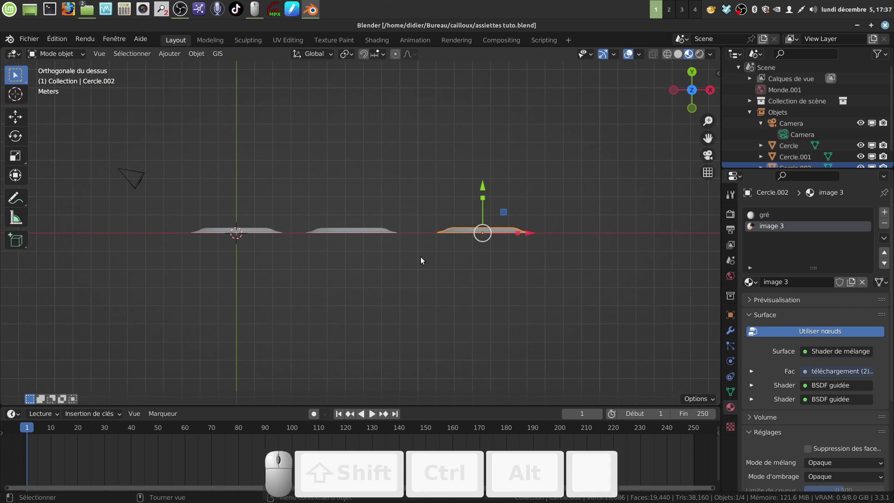
{"action": "key", "text": "KP_1"}
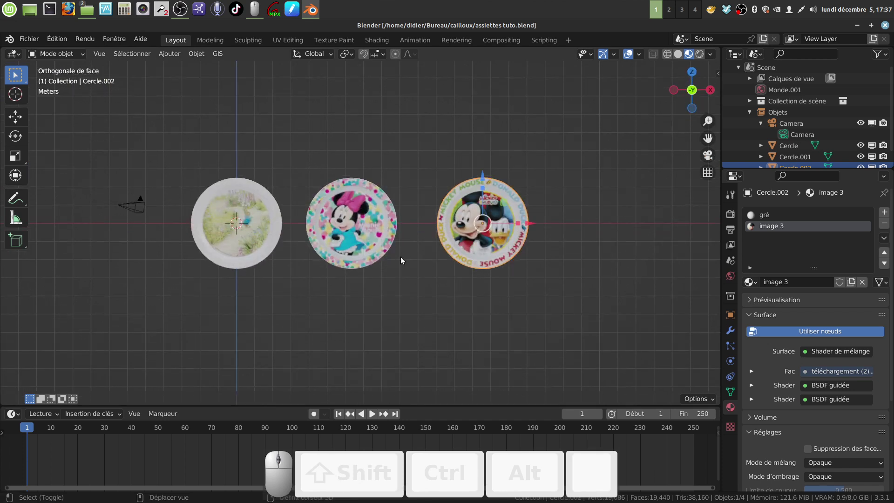
{"action": "left_click", "coordinate": [366, 237], "text": "shift"}
{"action": "left_click", "coordinate": [277, 230], "text": "shift"}
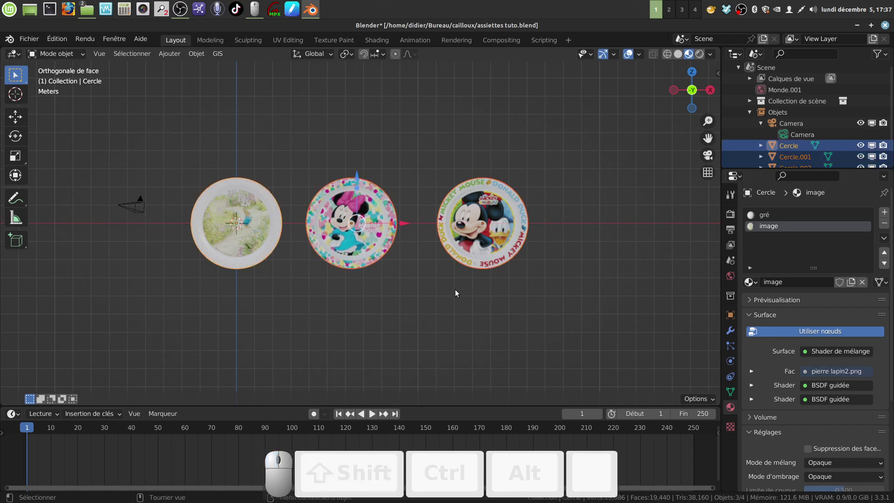
{"action": "type", "text": "rx"}
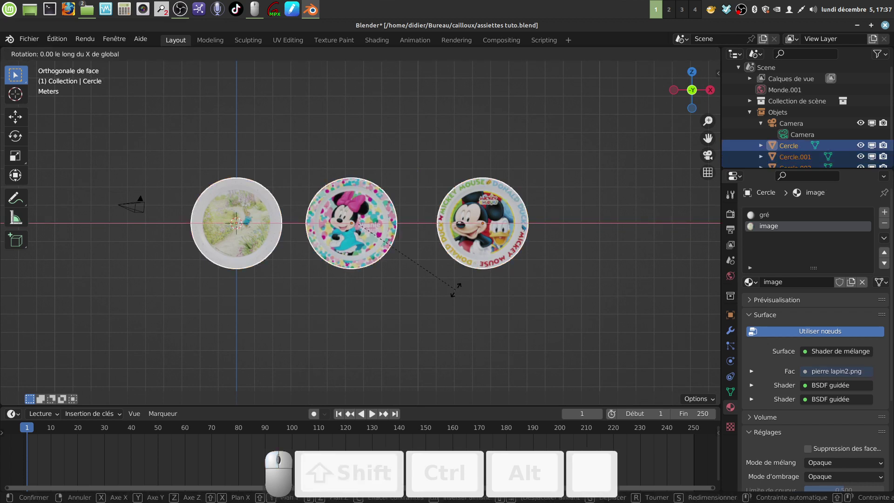
{"action": "type", "text": "-90"}
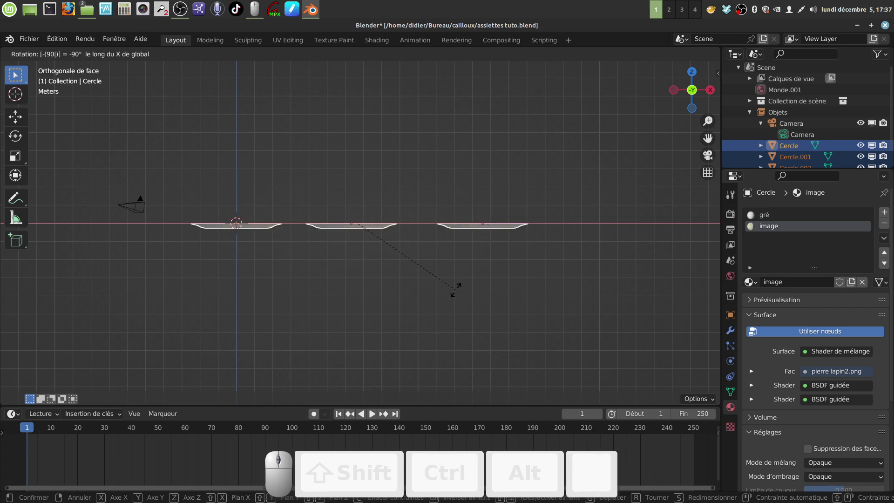
{"action": "key", "text": "Return"}
{"action": "middle_click_drag", "start_coordinate": [455, 290], "coordinate": [462, 340]}
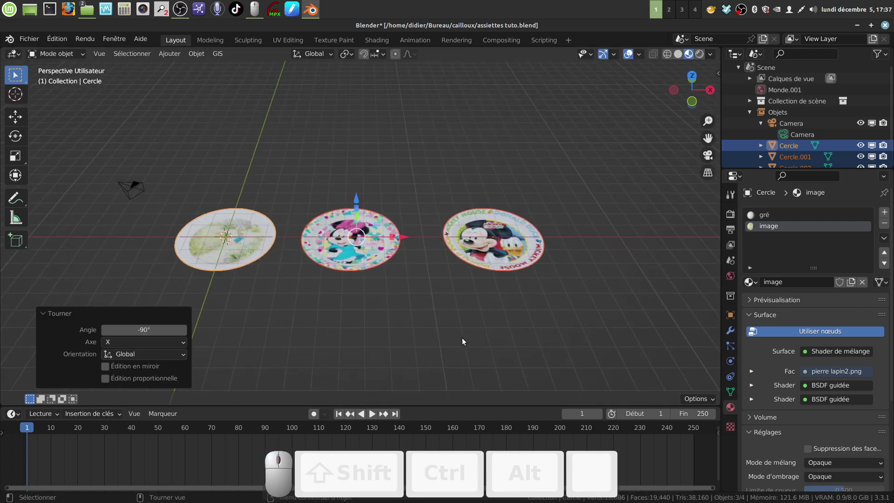
{"action": "key", "text": "KP_7"}
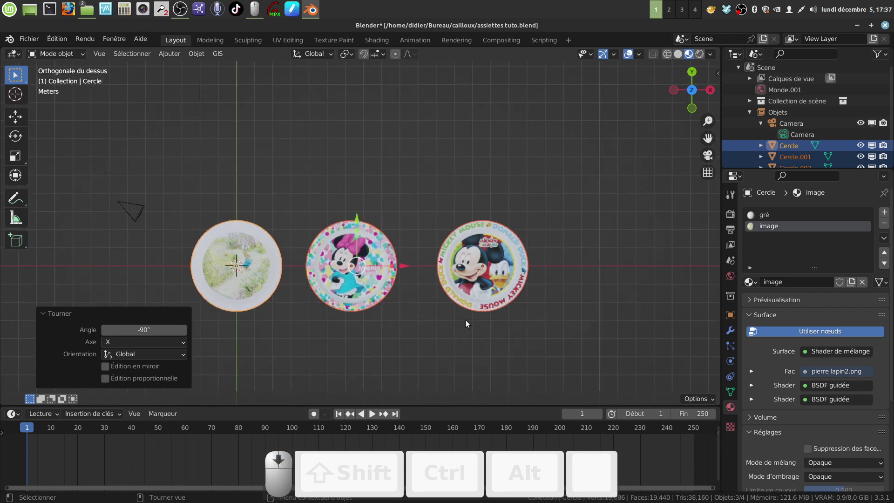
Step: Move the Mickey plate in top view from the end of the row to just behind the rabbit plate
{"action": "scroll", "coordinate": [463, 314], "scroll_direction": "down", "scroll_amount": 2}
{"action": "left_click", "coordinate": [459, 303]}
{"action": "left_click", "coordinate": [447, 250]}
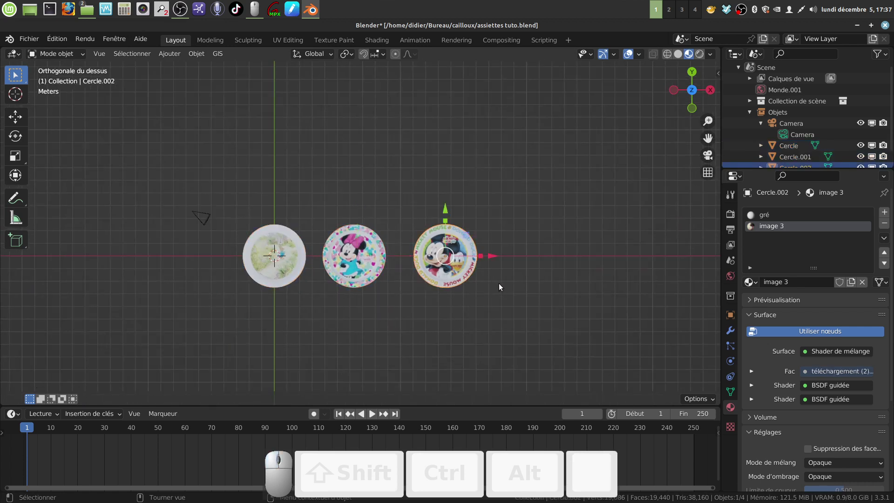
{"action": "middle_click_drag", "start_coordinate": [496, 288], "coordinate": [517, 180]}
{"action": "middle_click_drag", "start_coordinate": [523, 333], "coordinate": [473, 205]}
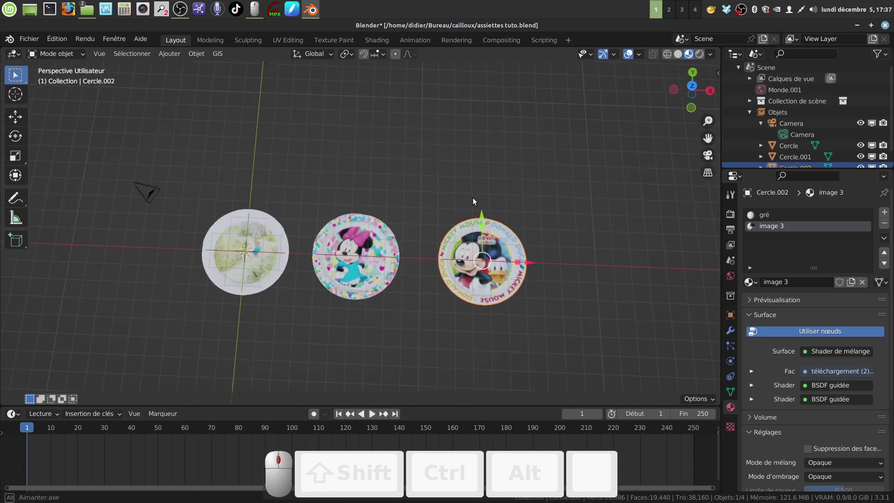
{"action": "scroll", "coordinate": [480, 227], "scroll_direction": "down", "scroll_amount": 2}
{"action": "scroll", "coordinate": [480, 226], "scroll_direction": "down", "scroll_amount": 1}
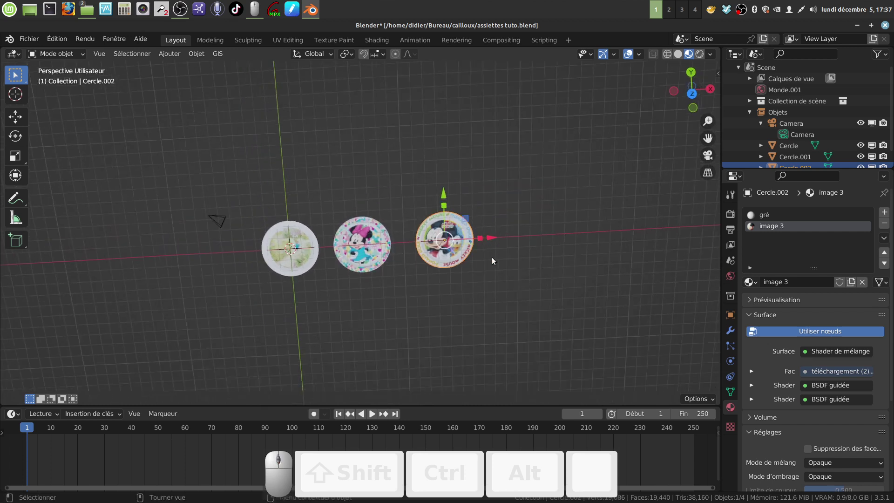
{"action": "key", "text": "KP_7"}
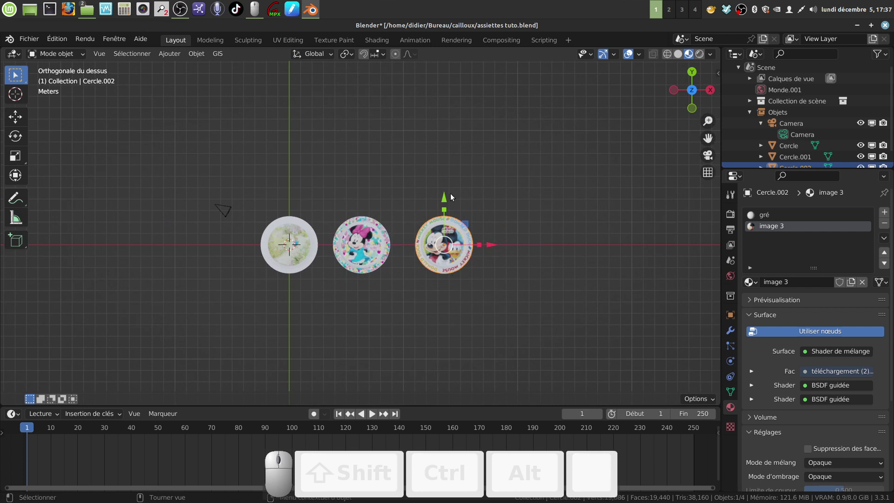
{"action": "key", "text": "g"}
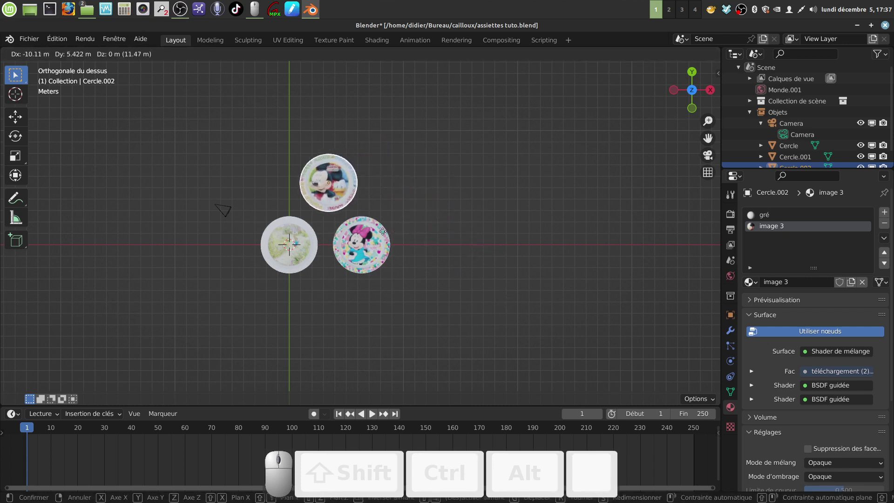
{"action": "left_click", "coordinate": [367, 227]}
Step: Move the Minnie plate about -0.53 m in X and 1.30 m in Y, closer to the other two plates
{"action": "left_click", "coordinate": [374, 230]}
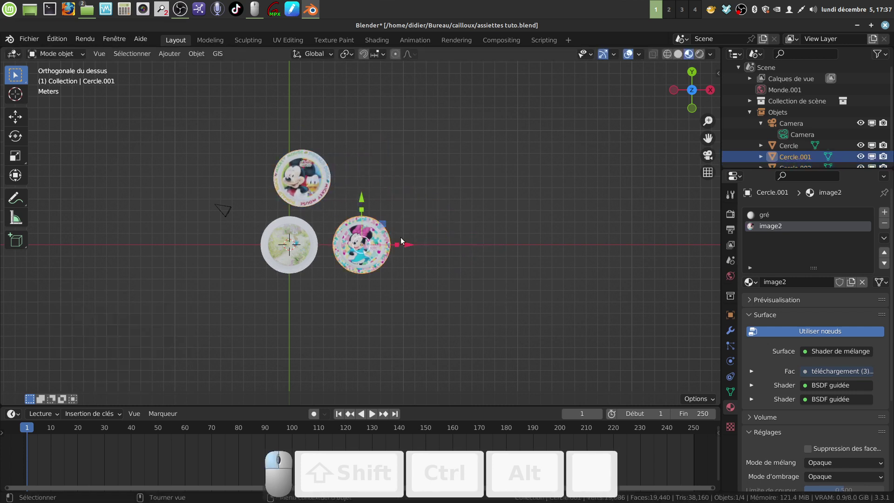
{"action": "key", "text": "g"}
{"action": "key", "text": "g"}
{"action": "left_click", "coordinate": [435, 236]}
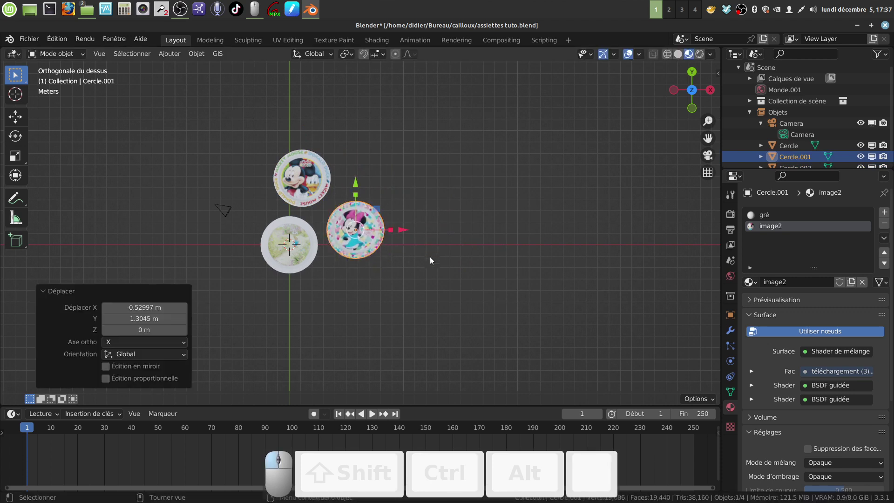
Step: Select all three plates and raise them slightly along Z in front view so their undersides rest at ground level, then deselect them
{"action": "middle_click_drag", "start_coordinate": [412, 272], "coordinate": [437, 278]}
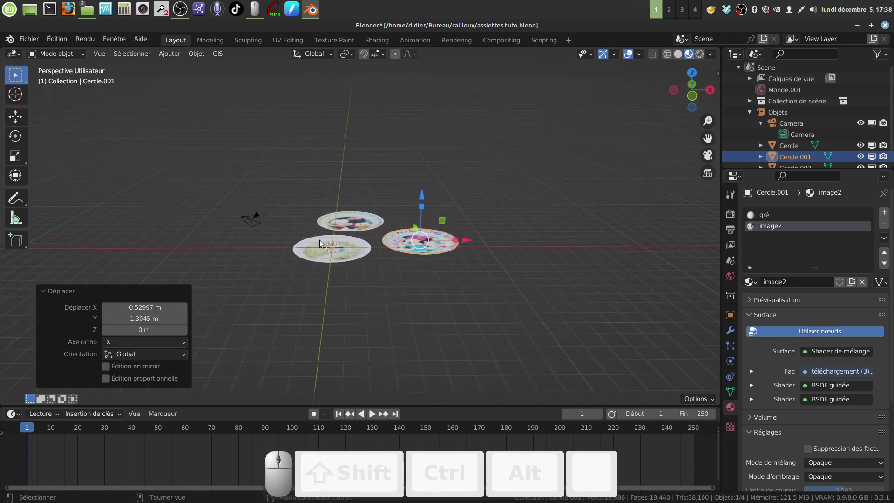
{"action": "key", "text": "KP_1"}
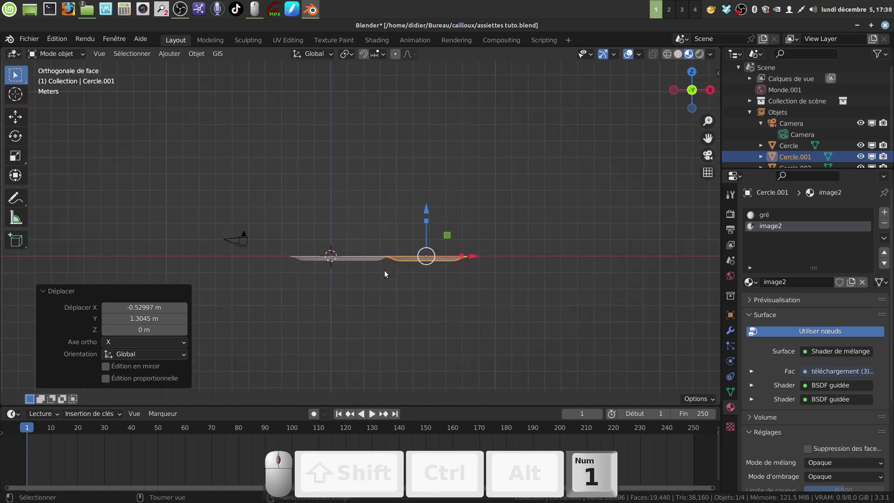
{"action": "middle_click_drag", "start_coordinate": [387, 247], "coordinate": [342, 243]}
{"action": "left_click", "coordinate": [369, 230]}
{"action": "left_click", "coordinate": [414, 222], "text": "shift"}
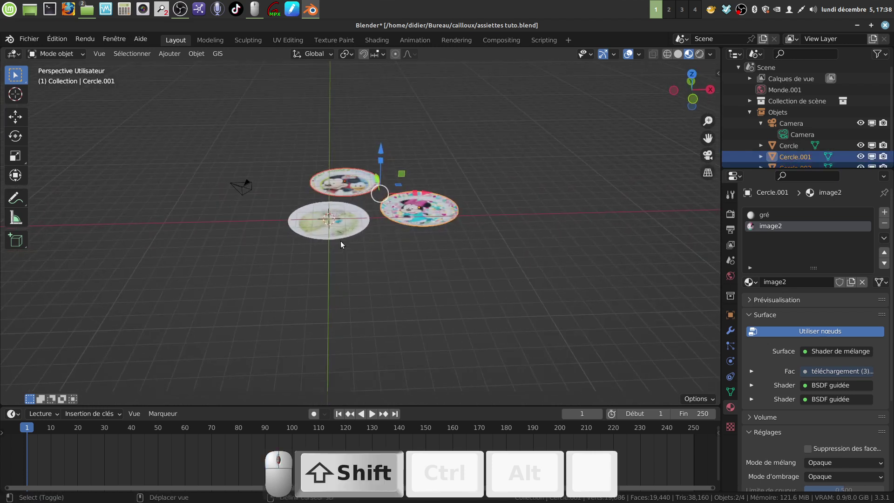
{"action": "left_click", "coordinate": [340, 241], "text": "shift"}
{"action": "key", "text": "KP_1"}
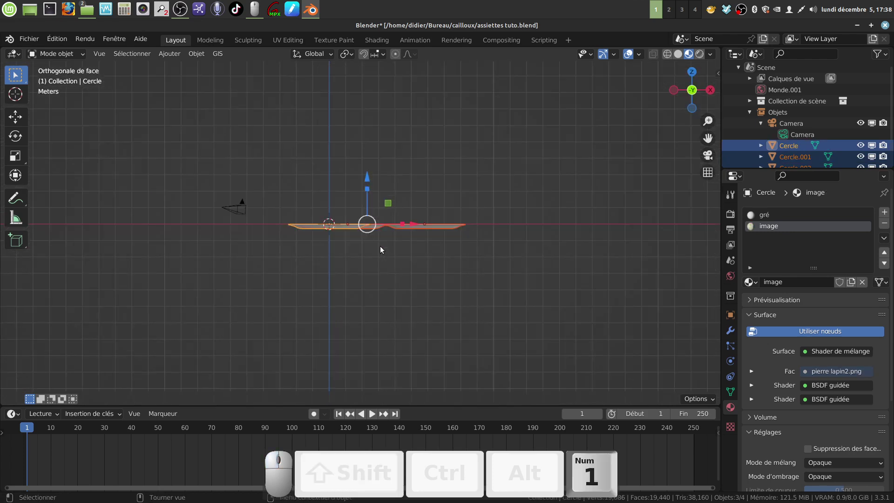
{"action": "left_click_drag", "start_coordinate": [370, 175], "coordinate": [370, 170]}
{"action": "left_click", "coordinate": [399, 269]}
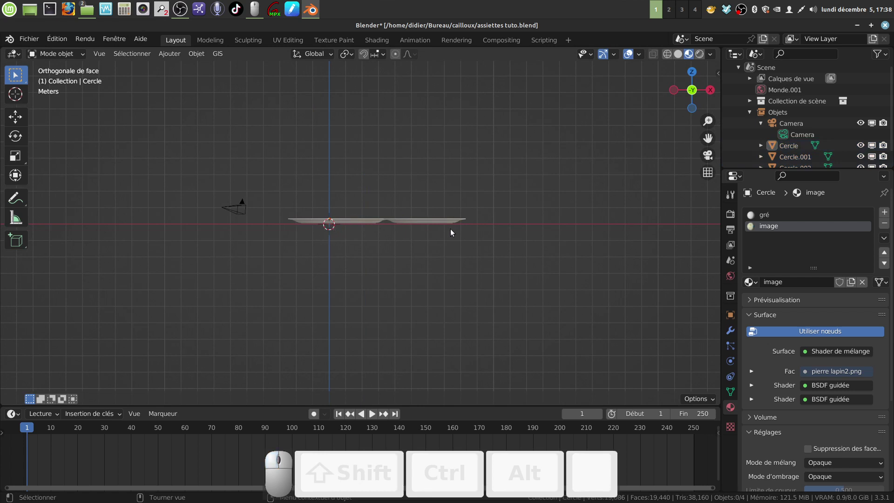
Step: Add a mesh plane and move it about 2.83 m along X so it sits beneath the group of plates
{"action": "left_click", "coordinate": [169, 54]}
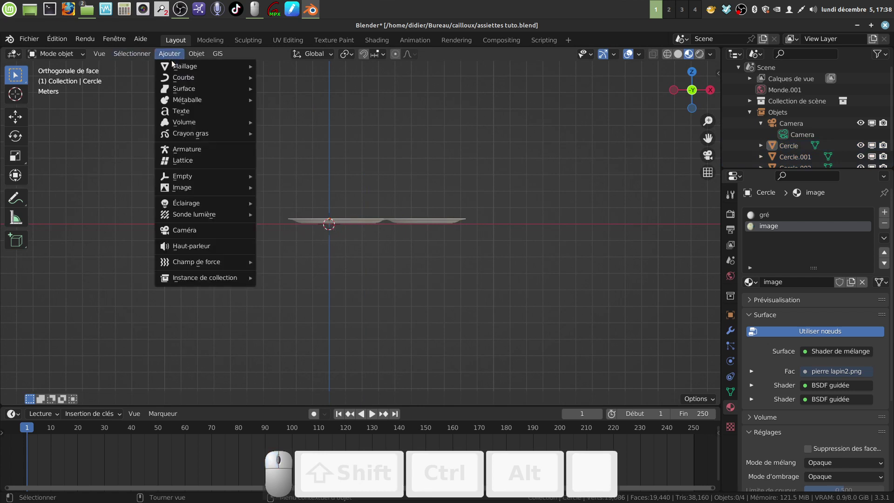
{"action": "mouse_move", "coordinate": [179, 65]}
{"action": "left_click", "coordinate": [297, 67]}
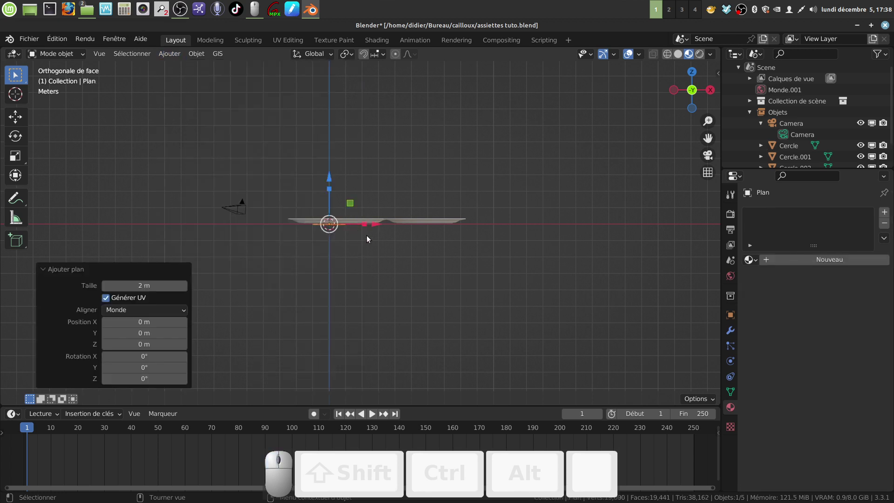
{"action": "left_click_drag", "start_coordinate": [374, 225], "coordinate": [422, 226]}
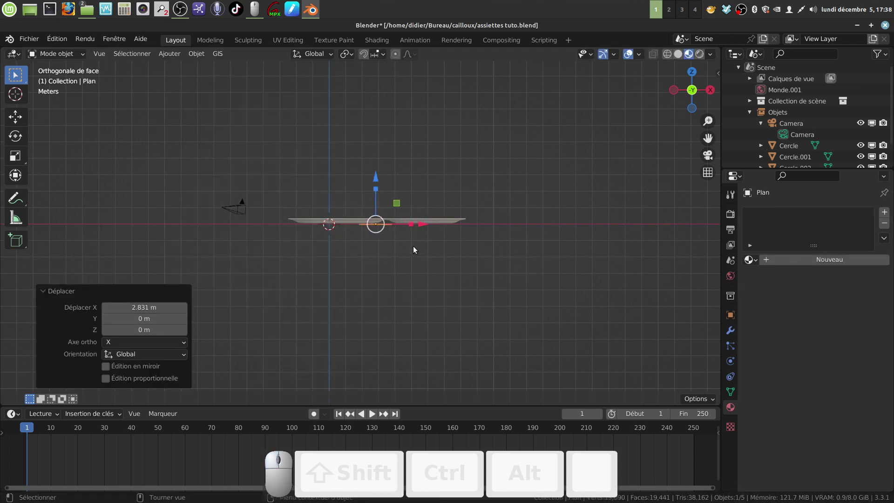
Step: Scale the plane up by about 13.1 and again by about 7.4 to form a large ground surface under the plates
{"action": "key", "text": "s"}
{"action": "left_click", "coordinate": [224, 296]}
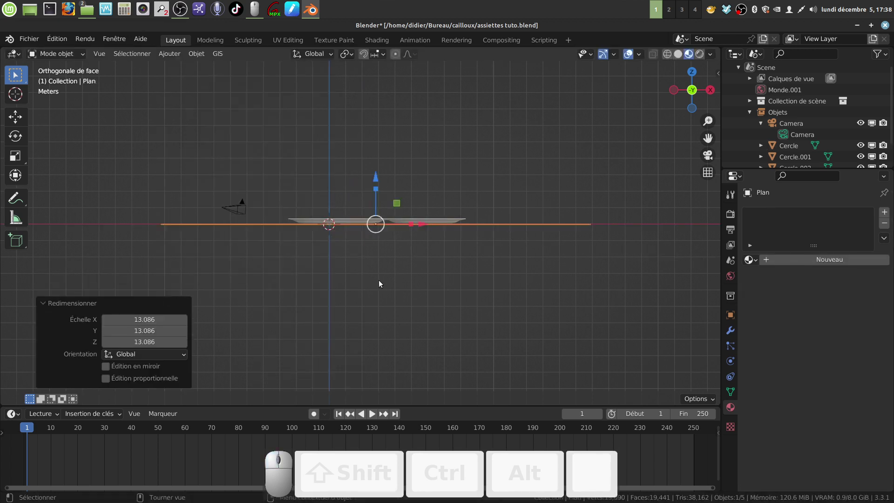
{"action": "key", "text": "s"}
{"action": "left_click", "coordinate": [609, 353]}
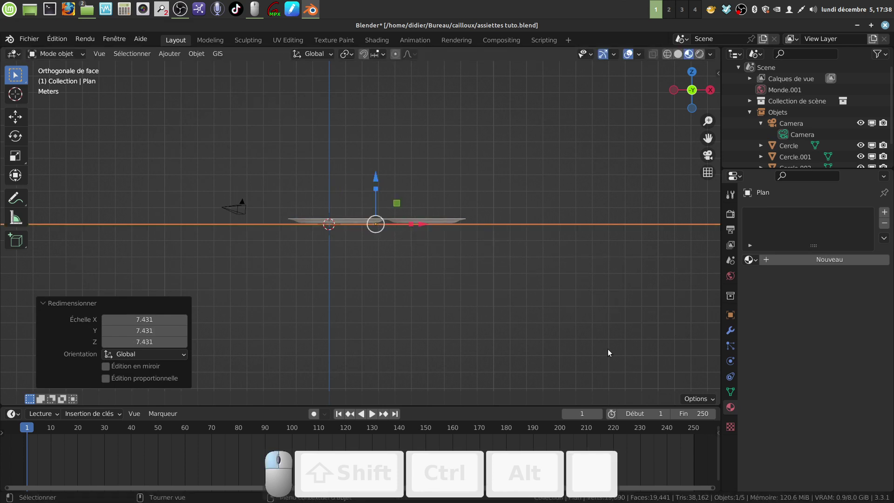
{"action": "middle_click_drag", "start_coordinate": [608, 353], "coordinate": [490, 256]}
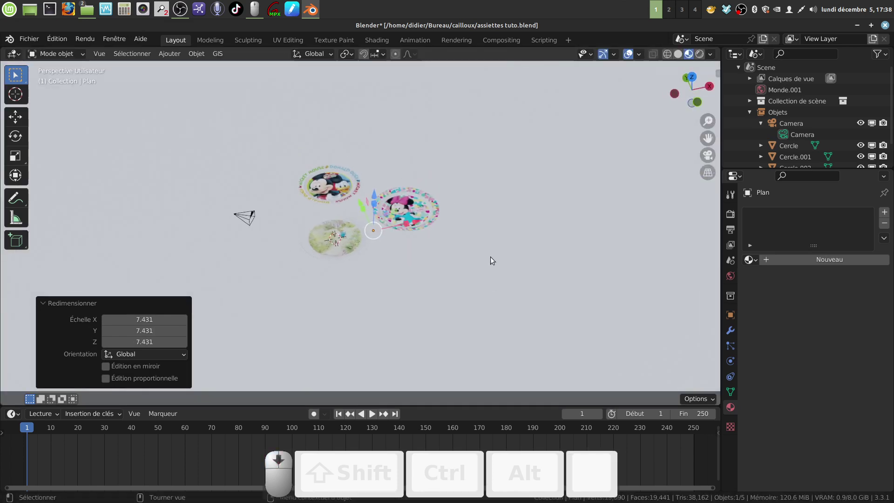
{"action": "scroll", "coordinate": [490, 256], "scroll_direction": "down", "scroll_amount": 4}
{"action": "scroll", "coordinate": [490, 259], "scroll_direction": "up", "scroll_amount": 6}
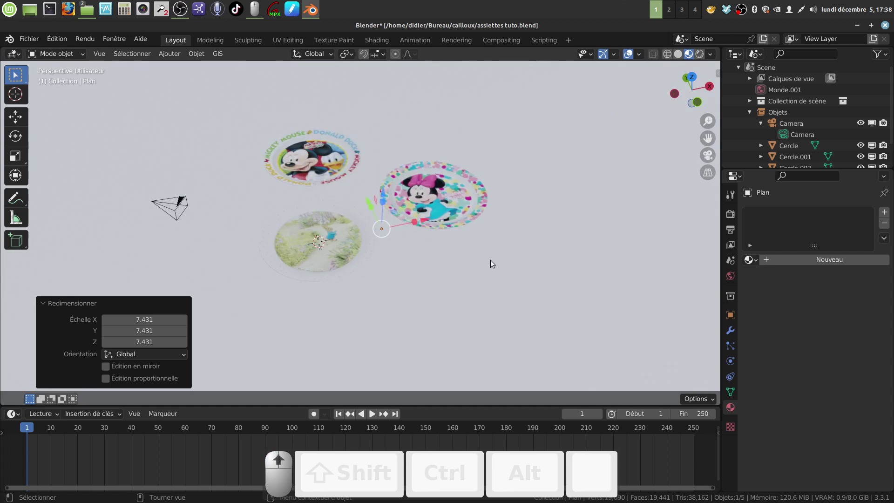
Step: Give the plane a new material with a very dark green base colour, hue 0.309 and saturation 0.558
{"action": "left_click", "coordinate": [815, 259]}
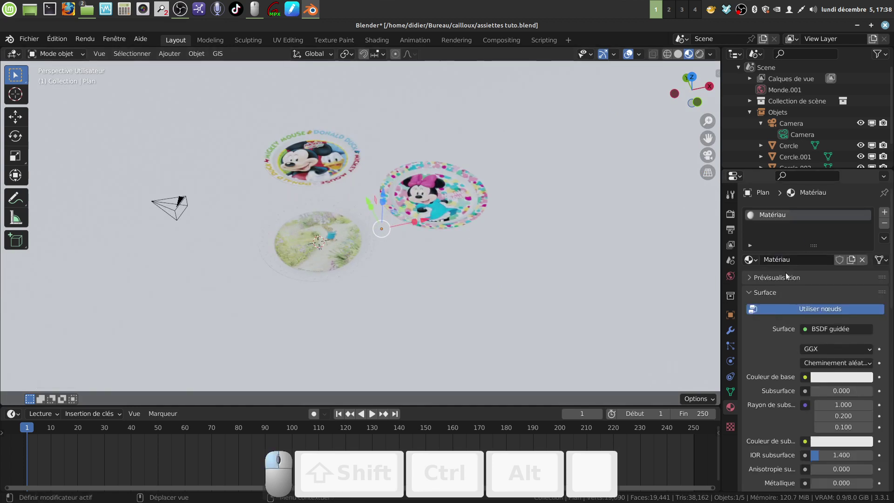
{"action": "left_click", "coordinate": [825, 376]}
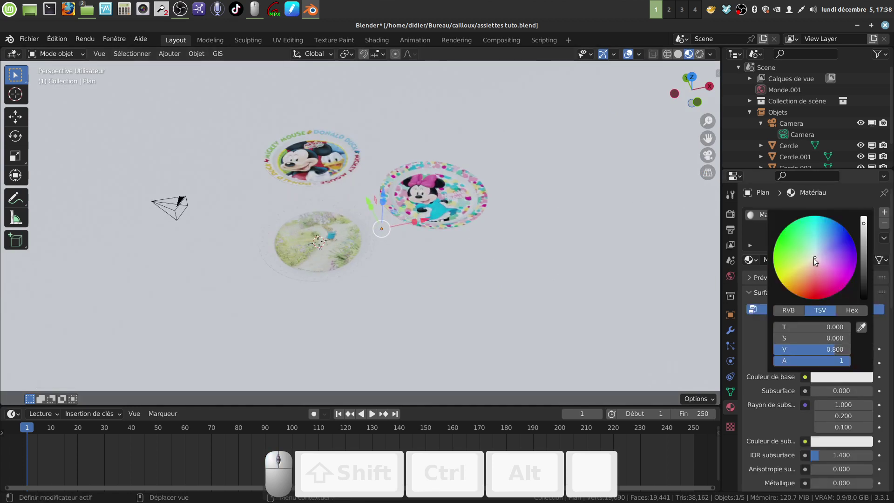
{"action": "left_click_drag", "start_coordinate": [814, 258], "coordinate": [802, 253]}
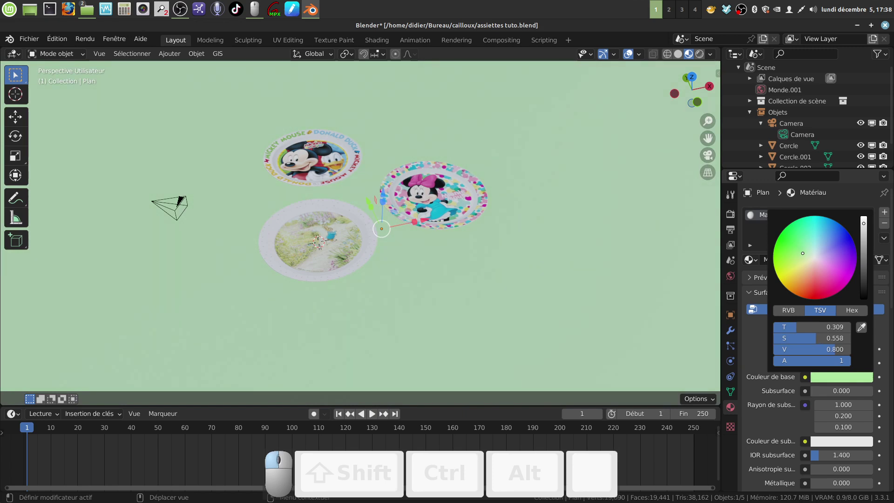
{"action": "left_click_drag", "start_coordinate": [864, 229], "coordinate": [864, 287]}
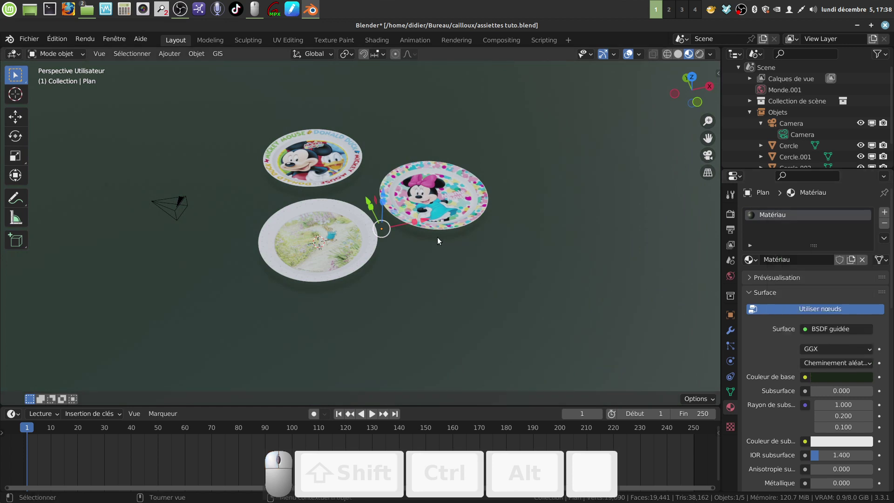
Step: Set the plane material's roughness to 0.233 and its specular to 0.226
{"action": "scroll", "coordinate": [781, 423], "scroll_direction": "down", "scroll_amount": 6}
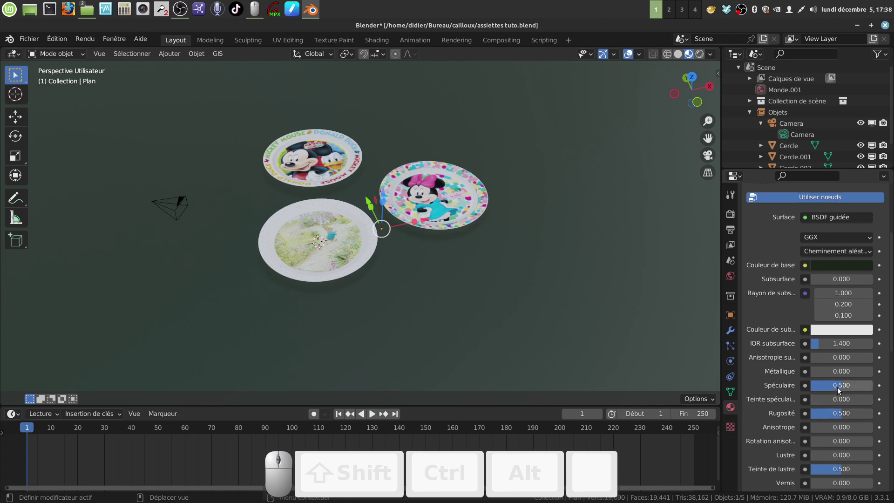
{"action": "left_click_drag", "start_coordinate": [842, 414], "coordinate": [825, 414]}
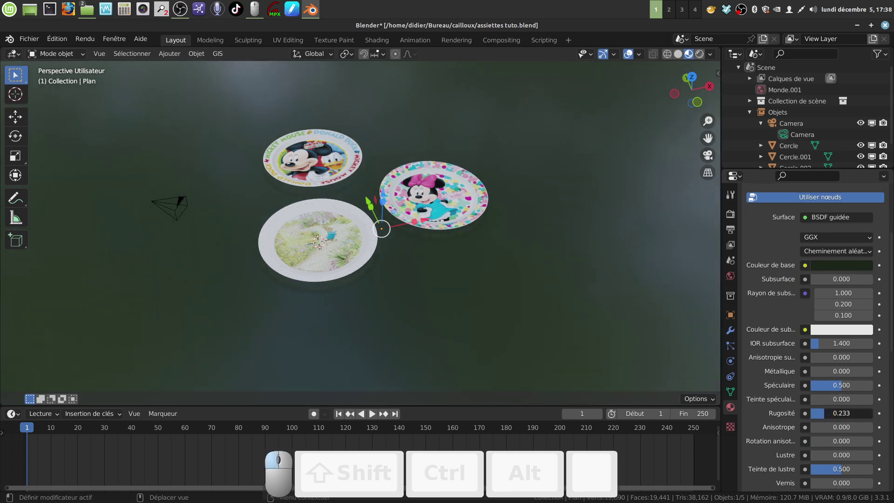
{"action": "left_click_drag", "start_coordinate": [841, 385], "coordinate": [828, 385]}
Step: Frame the three plates from an oblique angle and align the active camera to that view
{"action": "scroll", "coordinate": [484, 276], "scroll_direction": "up", "scroll_amount": 2}
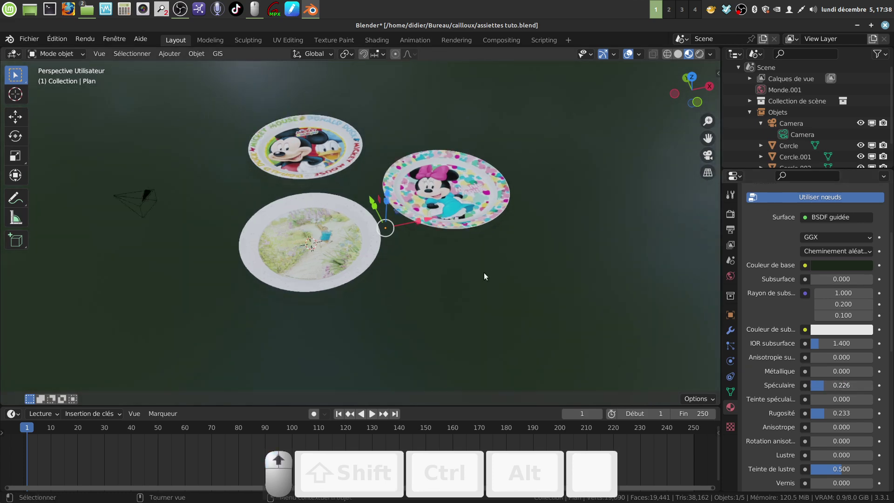
{"action": "mouse_move", "coordinate": [486, 234]}
{"action": "middle_mouse_down"}
{"action": "mouse_move", "coordinate": [491, 213]}
{"action": "mouse_move", "coordinate": [490, 235]}
{"action": "mouse_move", "coordinate": [459, 239]}
{"action": "mouse_move", "coordinate": [440, 269]}
{"action": "mouse_move", "coordinate": [435, 250]}
{"action": "mouse_move", "coordinate": [462, 250]}
{"action": "mouse_move", "coordinate": [461, 223]}
{"action": "mouse_move", "coordinate": [486, 235]}
{"action": "middle_mouse_up"}
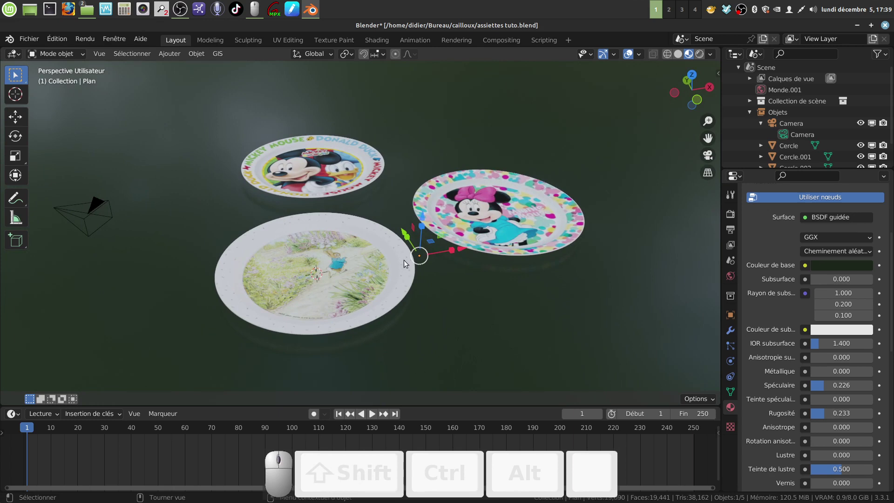
{"action": "mouse_move", "coordinate": [404, 260]}
{"action": "middle_mouse_down", "text": "shift"}
{"action": "mouse_move", "coordinate": [404, 241]}
{"action": "mouse_move", "coordinate": [397, 261]}
{"action": "mouse_move", "coordinate": [421, 252]}
{"action": "mouse_move", "coordinate": [407, 262]}
{"action": "middle_mouse_up", "text": "shift"}
{"action": "middle_click_drag", "start_coordinate": [526, 241], "coordinate": [511, 255]}
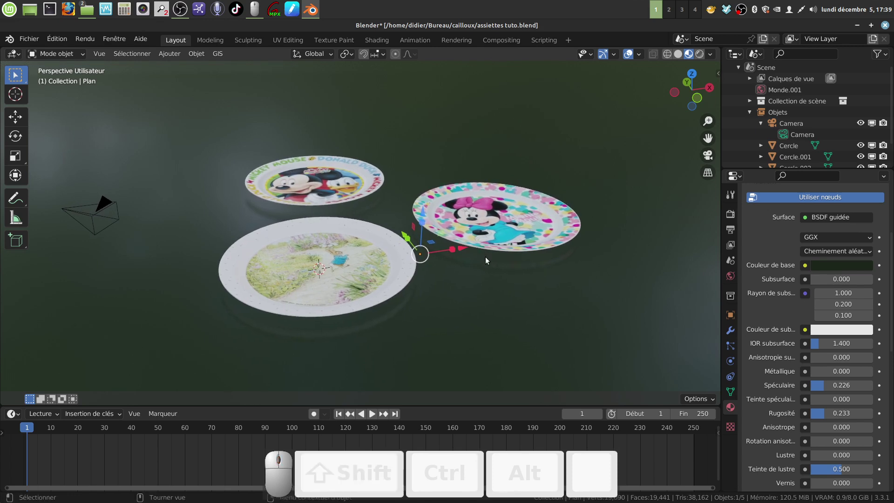
{"action": "mouse_move", "coordinate": [486, 257]}
{"action": "middle_mouse_down"}
{"action": "mouse_move", "coordinate": [489, 276]}
{"action": "mouse_move", "coordinate": [452, 247]}
{"action": "mouse_move", "coordinate": [484, 241]}
{"action": "mouse_move", "coordinate": [493, 262]}
{"action": "mouse_move", "coordinate": [490, 273]}
{"action": "mouse_move", "coordinate": [483, 269]}
{"action": "middle_mouse_up"}
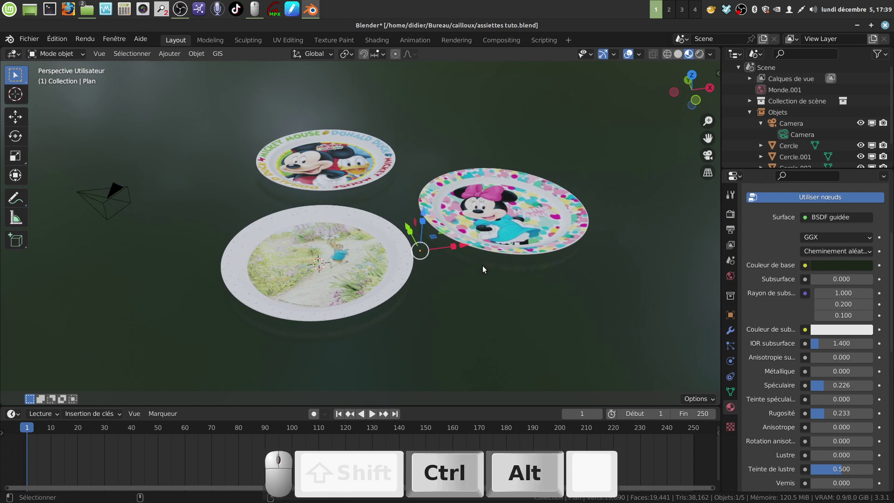
{"action": "key", "text": "ctrl+alt+KP_0"}
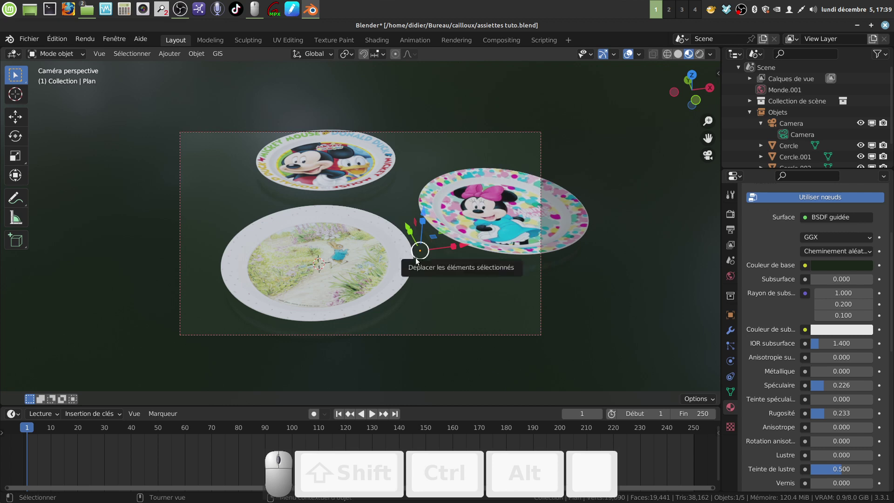
Step: Lock the camera to the view, pull back and shift it until all three plates fit inside the frame, and unlock it
{"action": "key", "text": "q"}
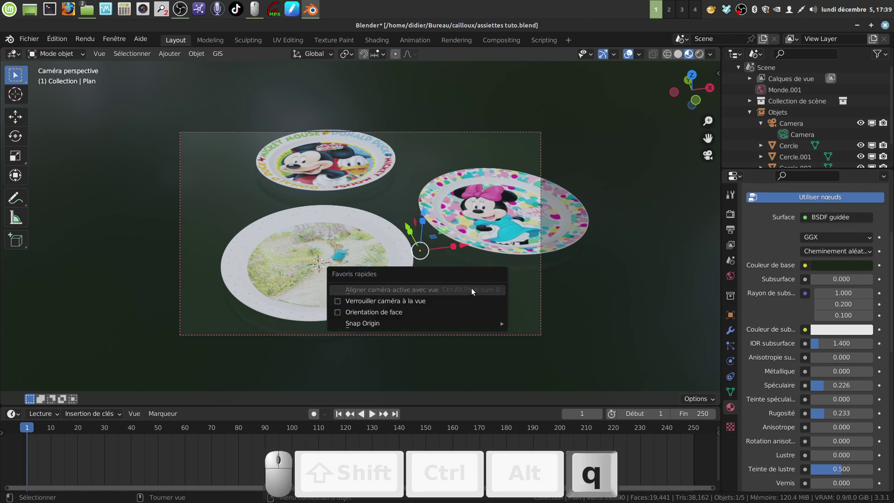
{"action": "left_click", "coordinate": [337, 300]}
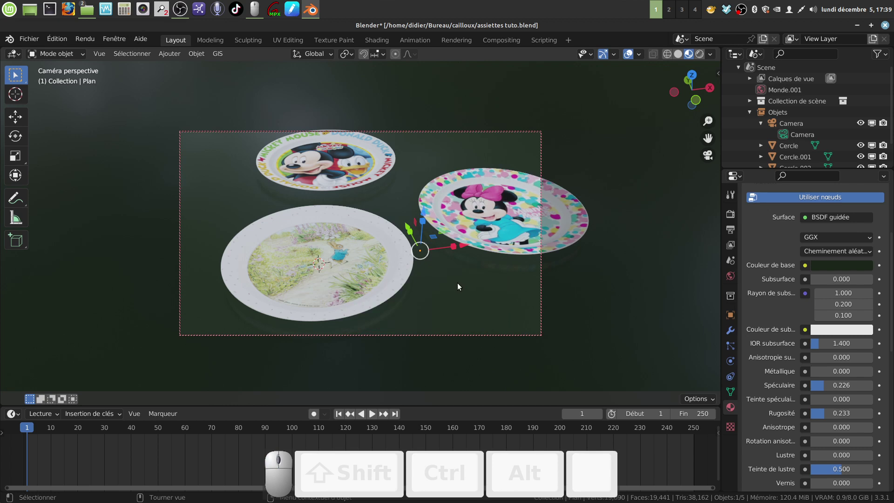
{"action": "scroll", "coordinate": [458, 285], "scroll_direction": "down", "scroll_amount": 2}
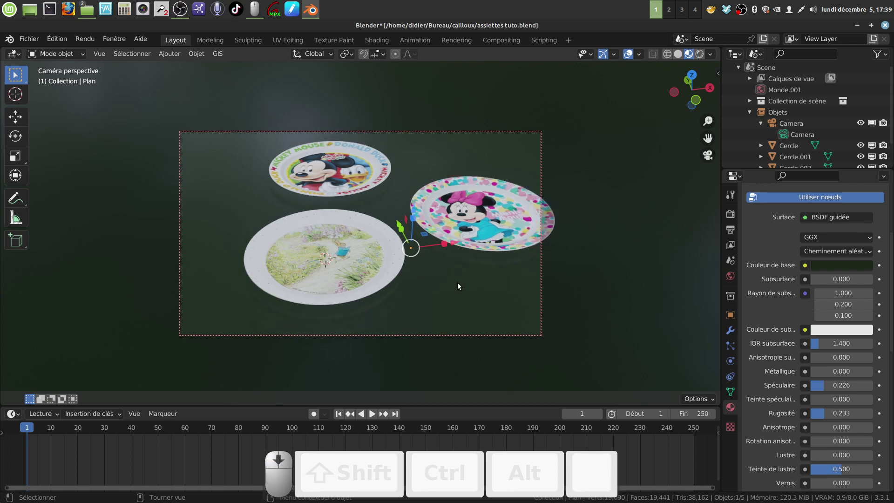
{"action": "key", "text": "shift"}
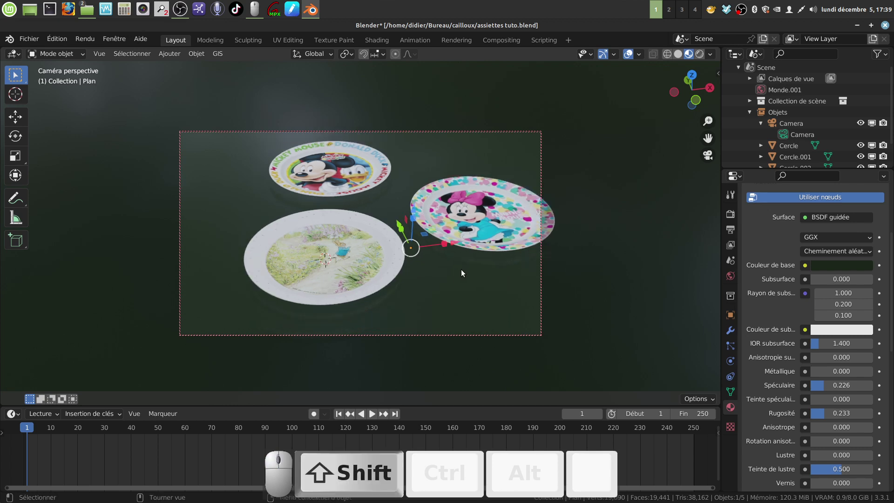
{"action": "key", "text": "shift"}
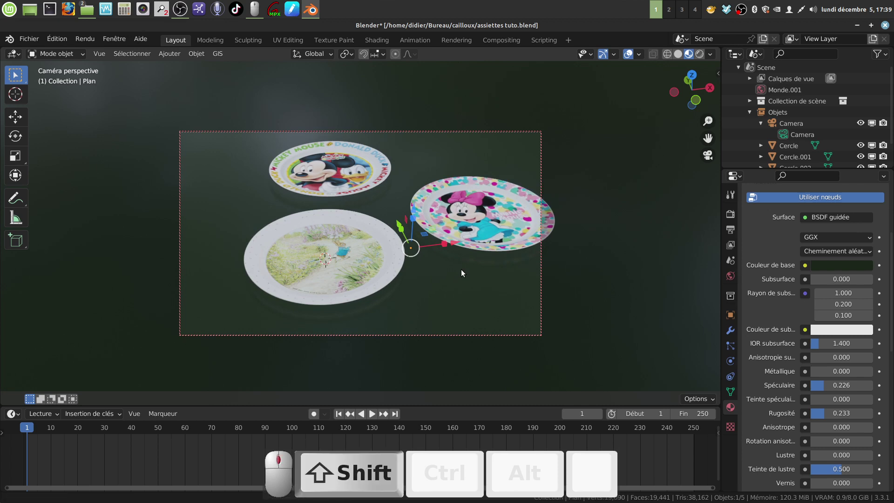
{"action": "middle_click_drag", "start_coordinate": [461, 273], "coordinate": [426, 272], "text": "shift"}
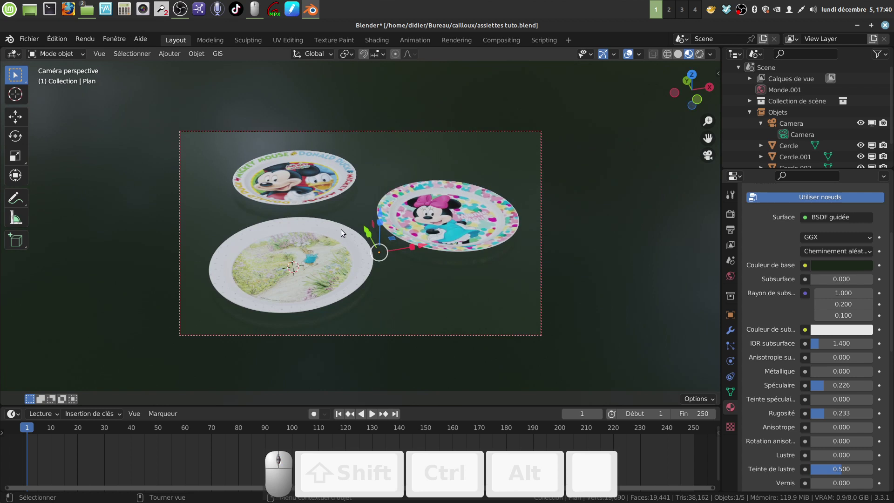
{"action": "key", "text": "q"}
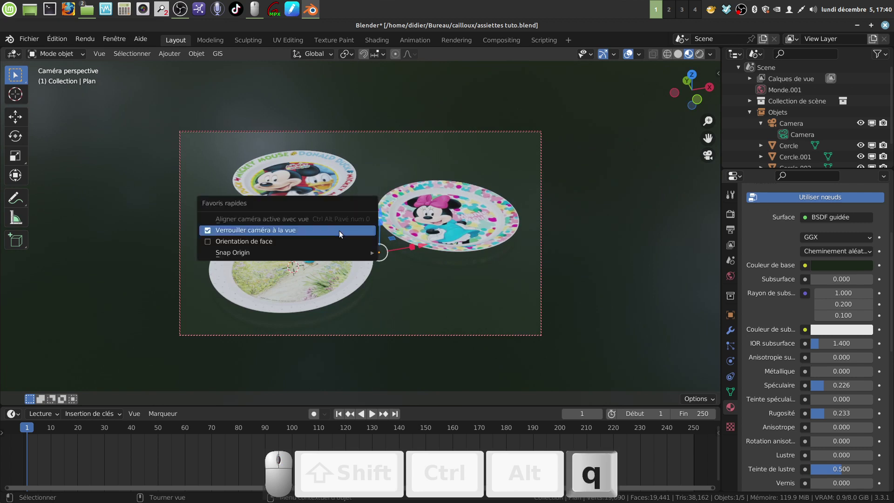
{"action": "left_click", "coordinate": [208, 231]}
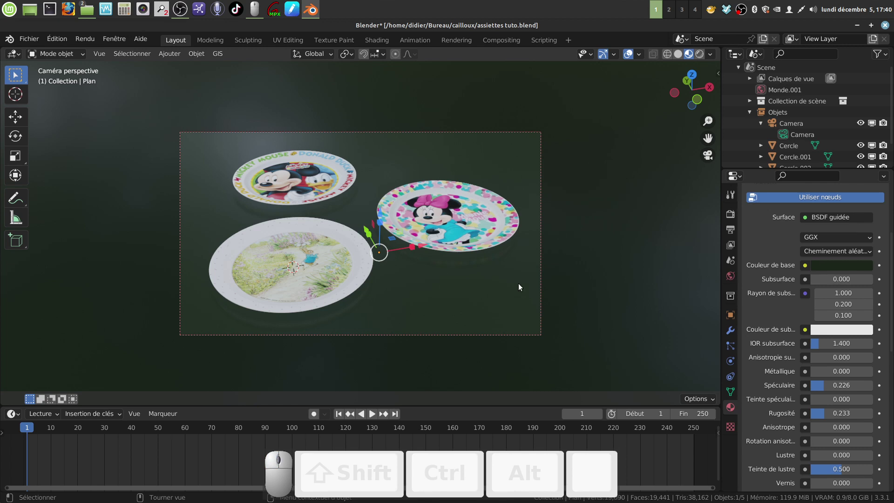
Step: Show the scene's render settings to check the Eevee sampling, ambient occlusion and screen space reflection options
{"action": "scroll", "coordinate": [775, 240], "scroll_direction": "up", "scroll_amount": 2}
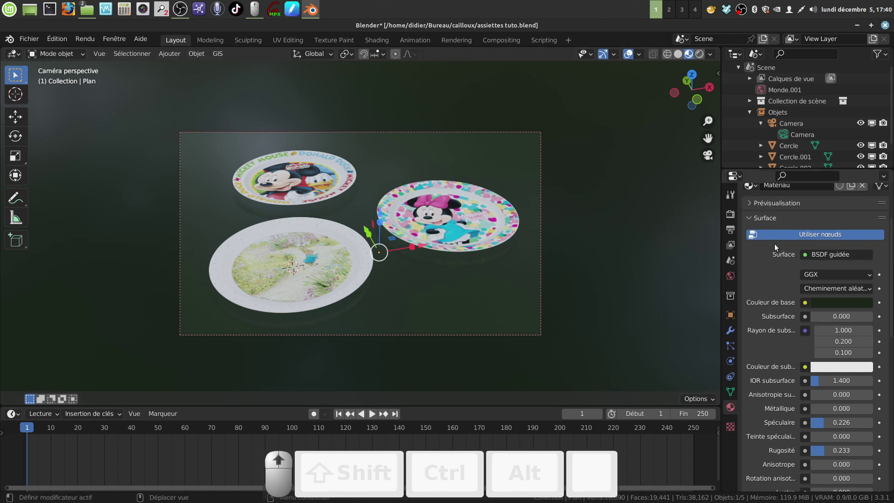
{"action": "scroll", "coordinate": [775, 244], "scroll_direction": "up", "scroll_amount": 4}
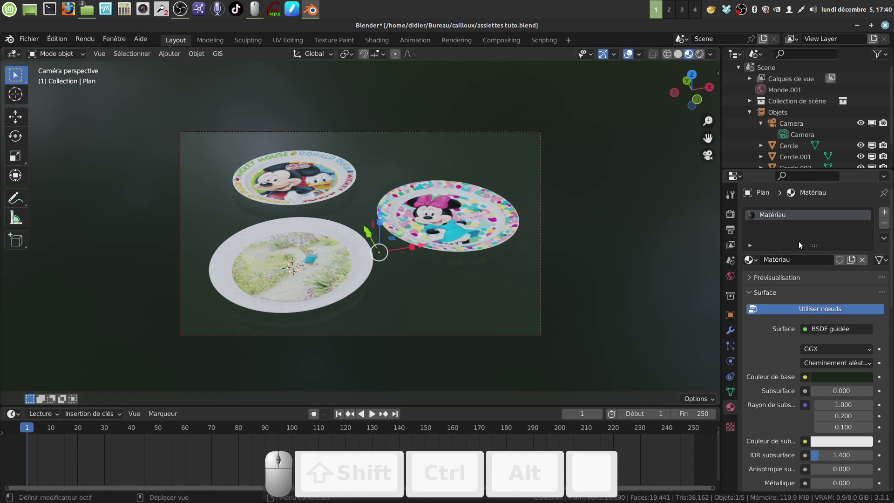
{"action": "scroll", "coordinate": [792, 233], "scroll_direction": "up", "scroll_amount": 1}
{"action": "left_click", "coordinate": [730, 214]}
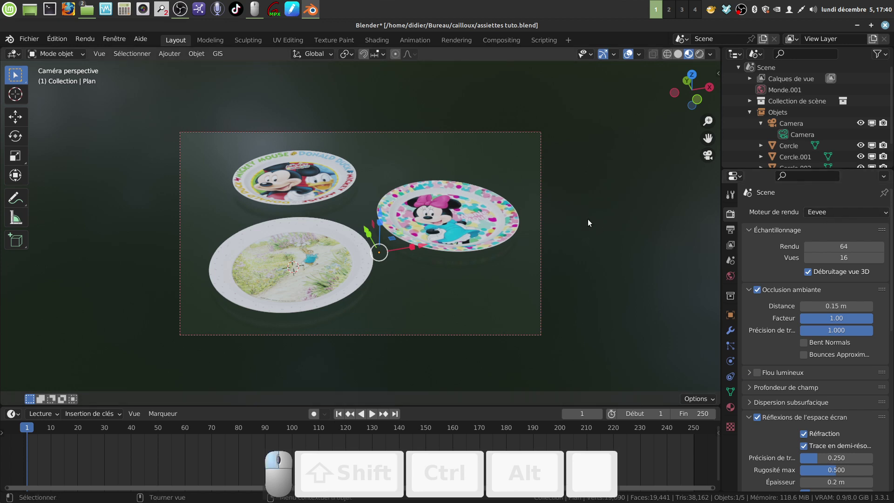
Step: Save the project file and switch the scene's render engine from Eevee to Cycles
{"action": "left_click", "coordinate": [29, 40]}
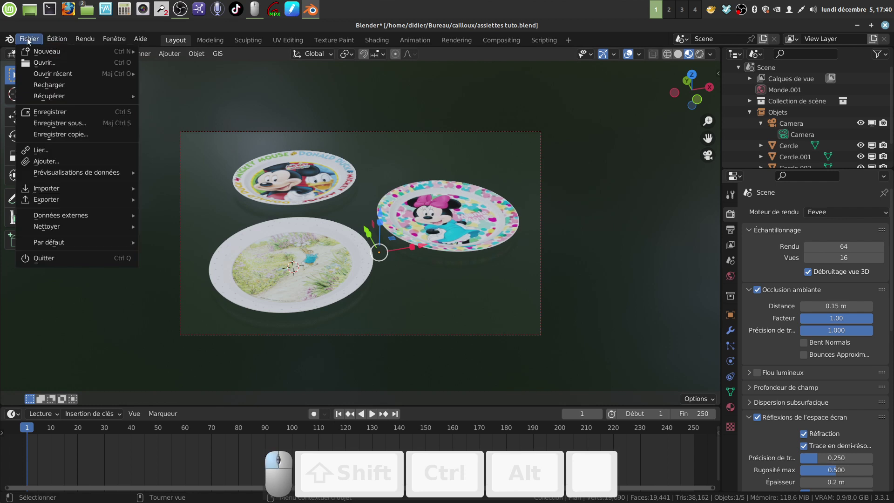
{"action": "left_click", "coordinate": [49, 113]}
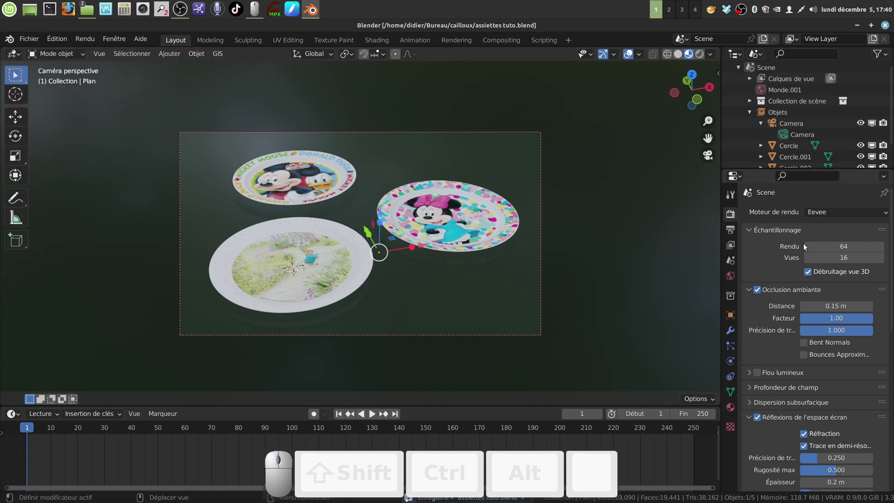
{"action": "left_click", "coordinate": [855, 213]}
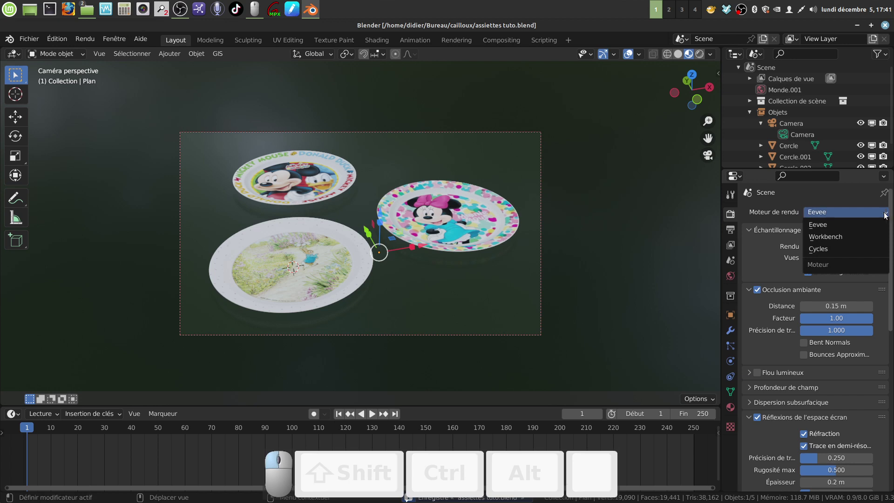
{"action": "left_click", "coordinate": [836, 251]}
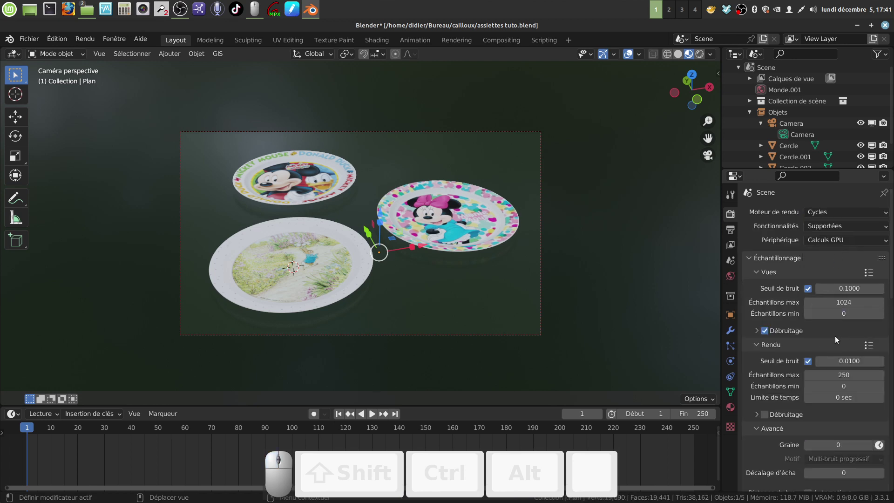
Step: Set the maximum number of samples for the final Cycles render to 500
{"action": "scroll", "coordinate": [835, 336], "scroll_direction": "down", "scroll_amount": 1}
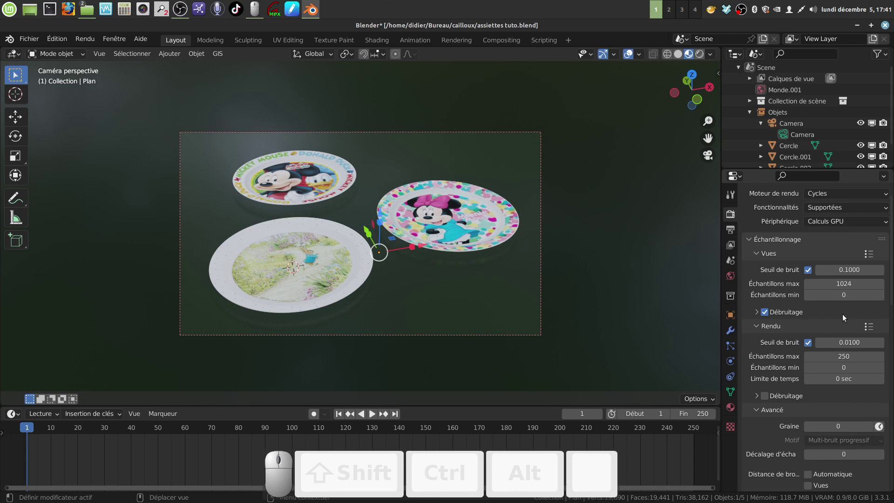
{"action": "scroll", "coordinate": [848, 312], "scroll_direction": "up", "scroll_amount": 1}
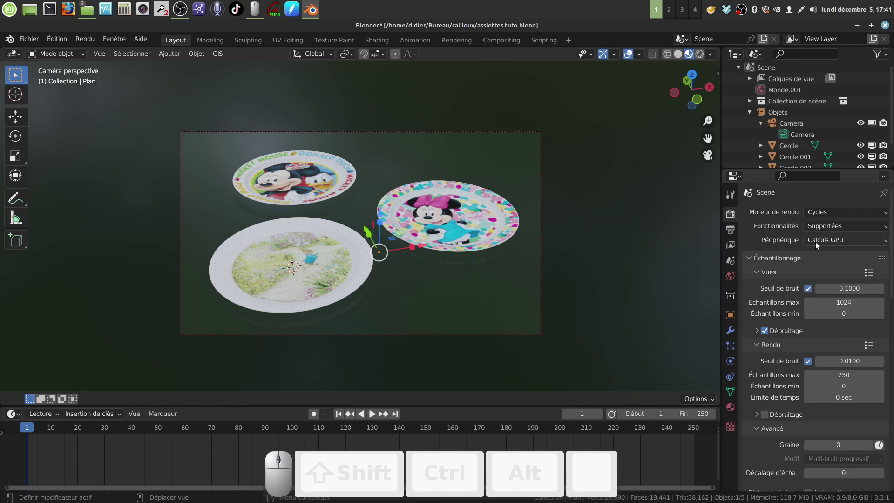
{"action": "scroll", "coordinate": [821, 278], "scroll_direction": "down", "scroll_amount": 3}
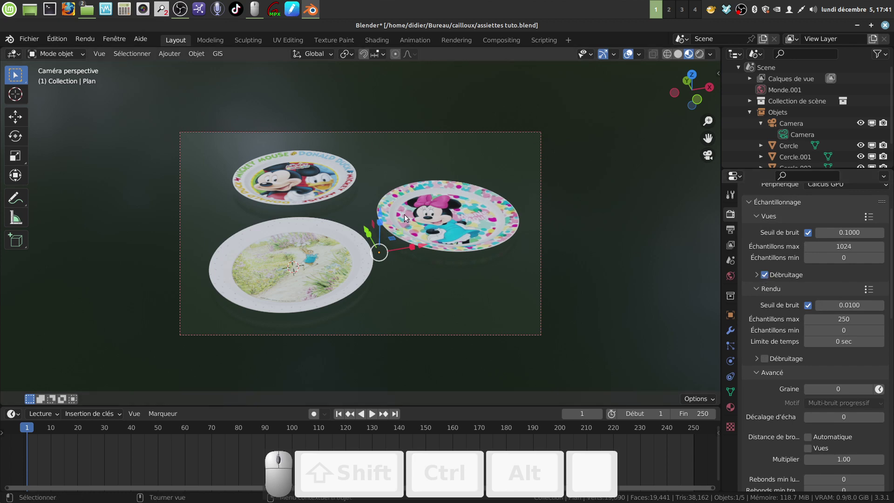
{"action": "scroll", "coordinate": [781, 276], "scroll_direction": "down", "scroll_amount": 1}
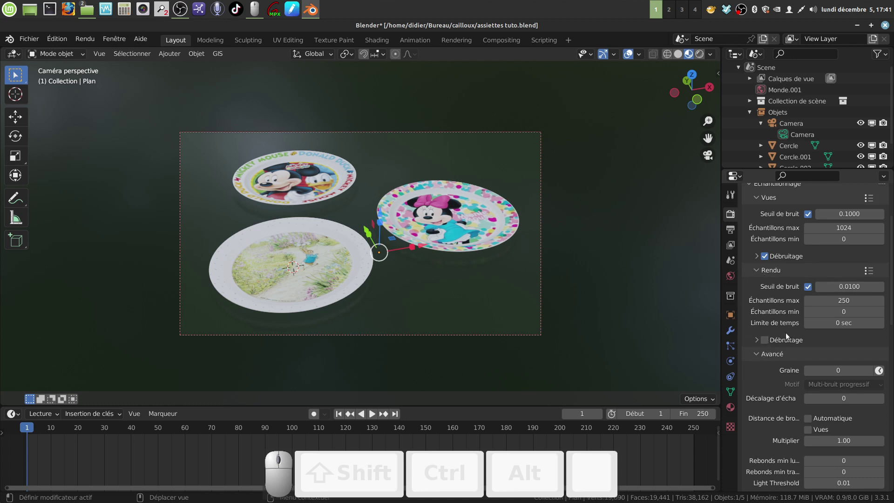
{"action": "left_click", "coordinate": [847, 300]}
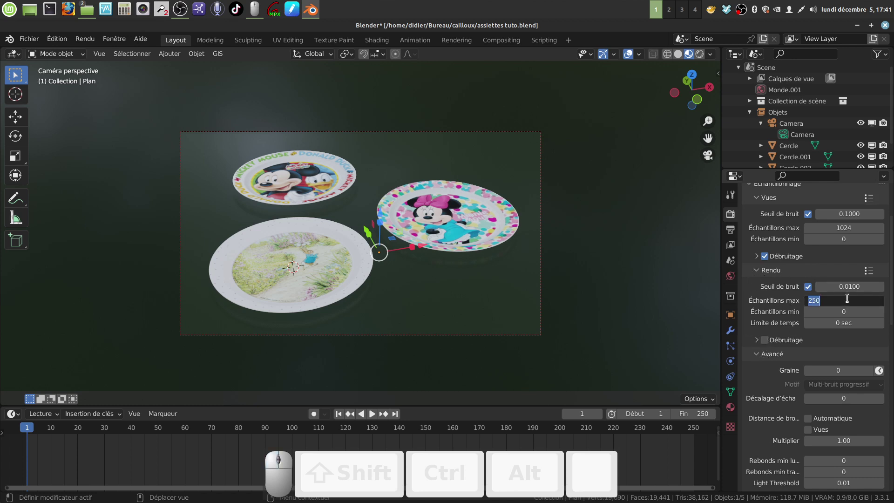
{"action": "key", "text": "BackSpace"}
{"action": "type", "text": "500"}
{"action": "left_click", "coordinate": [798, 287]}
Step: Review the remaining Cycles render settings, including the tile size and the other performance options
{"action": "scroll", "coordinate": [830, 353], "scroll_direction": "down", "scroll_amount": 2}
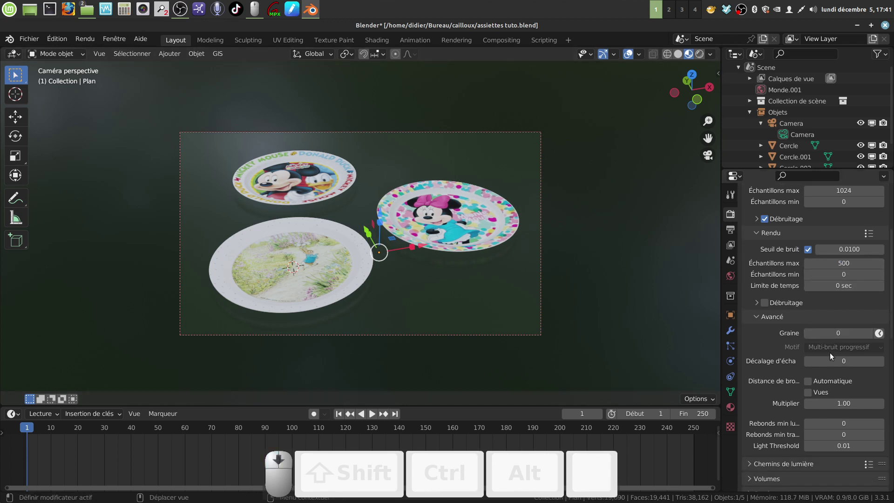
{"action": "scroll", "coordinate": [829, 353], "scroll_direction": "down", "scroll_amount": 2}
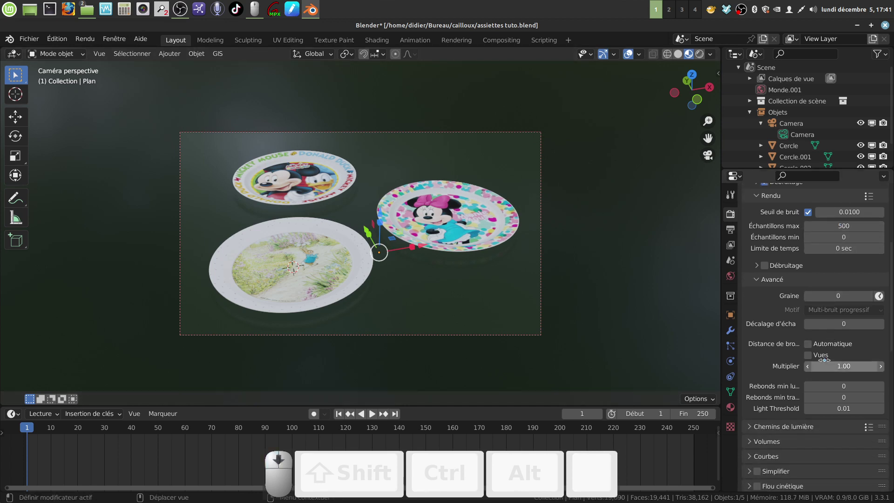
{"action": "scroll", "coordinate": [823, 359], "scroll_direction": "down", "scroll_amount": 8}
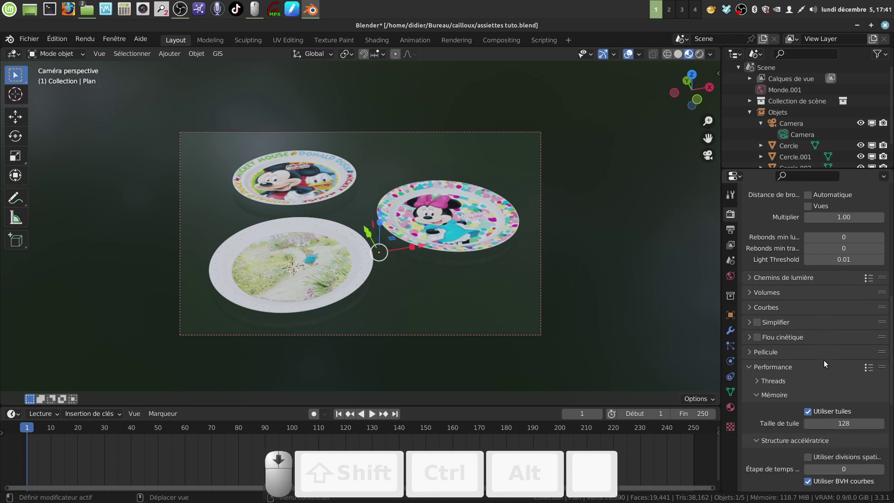
{"action": "scroll", "coordinate": [824, 360], "scroll_direction": "down", "scroll_amount": 3}
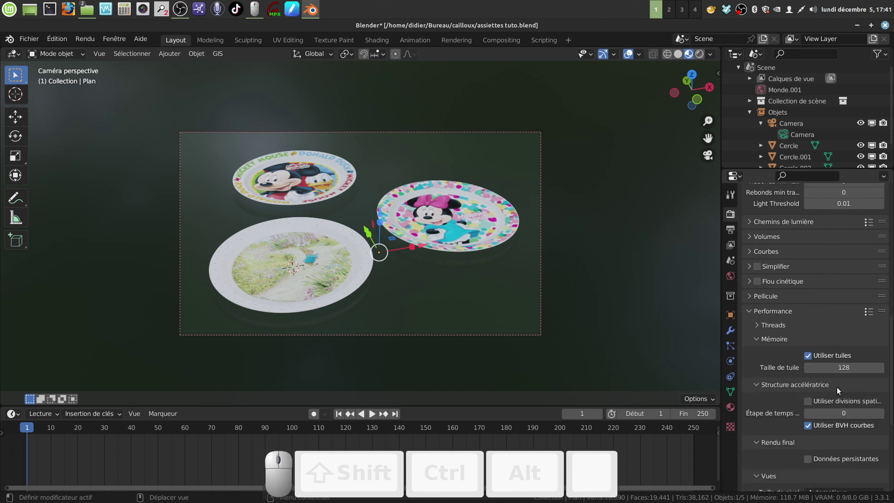
{"action": "scroll", "coordinate": [829, 442], "scroll_direction": "down", "scroll_amount": 5}
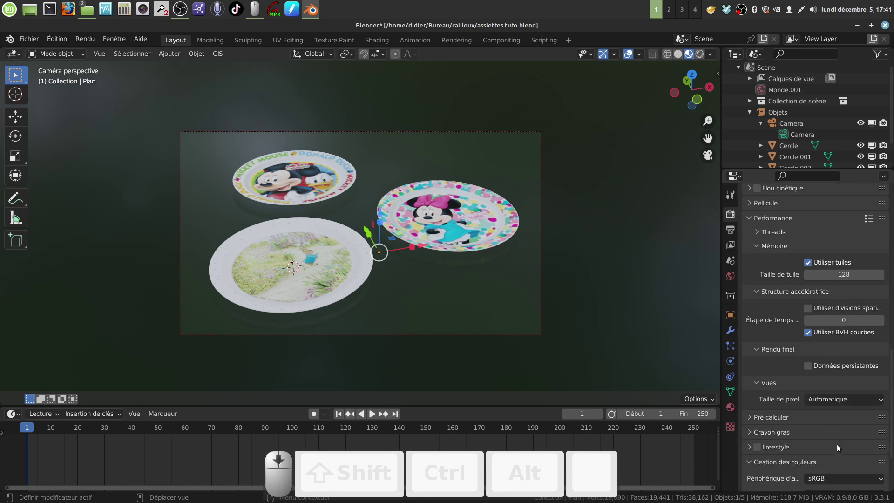
{"action": "scroll", "coordinate": [837, 444], "scroll_direction": "up", "scroll_amount": 6}
{"action": "scroll", "coordinate": [837, 443], "scroll_direction": "up", "scroll_amount": 15}
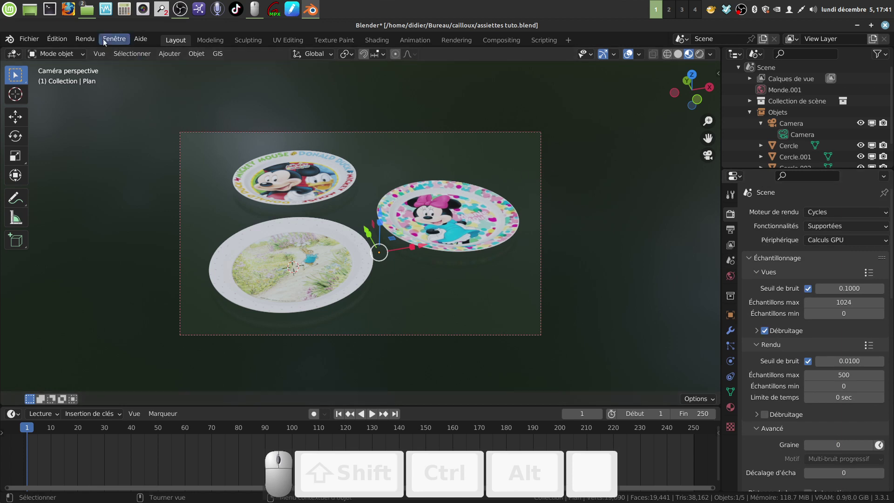
Step: Render the still image from the camera and fit the whole frame in the render window to follow its progress
{"action": "left_click", "coordinate": [84, 39]}
{"action": "key", "text": "F12"}
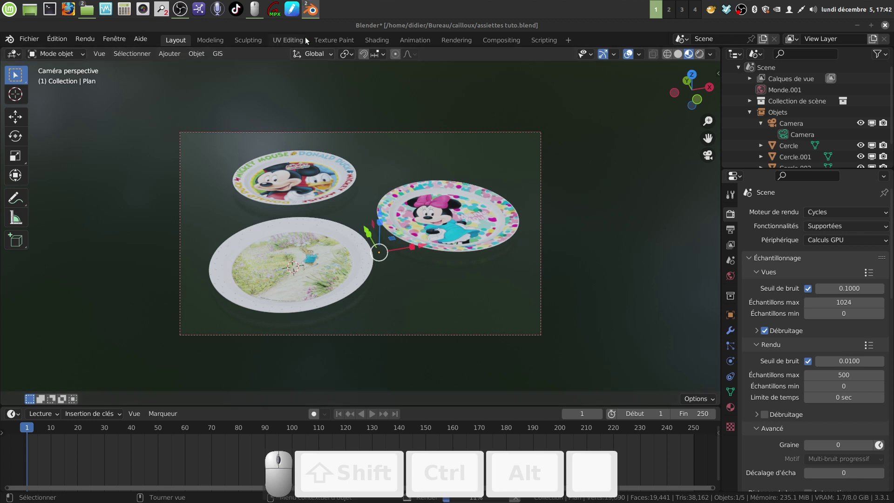
{"action": "mouse_move", "coordinate": [310, 13]}
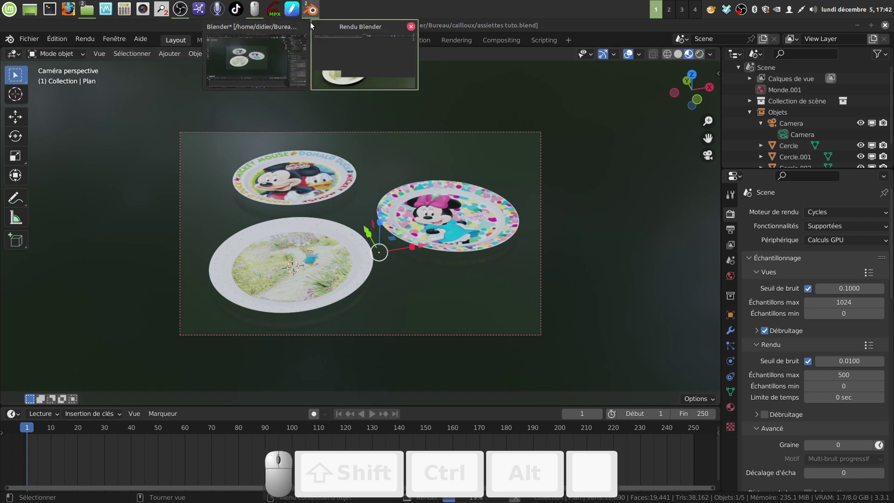
{"action": "left_click", "coordinate": [320, 28]}
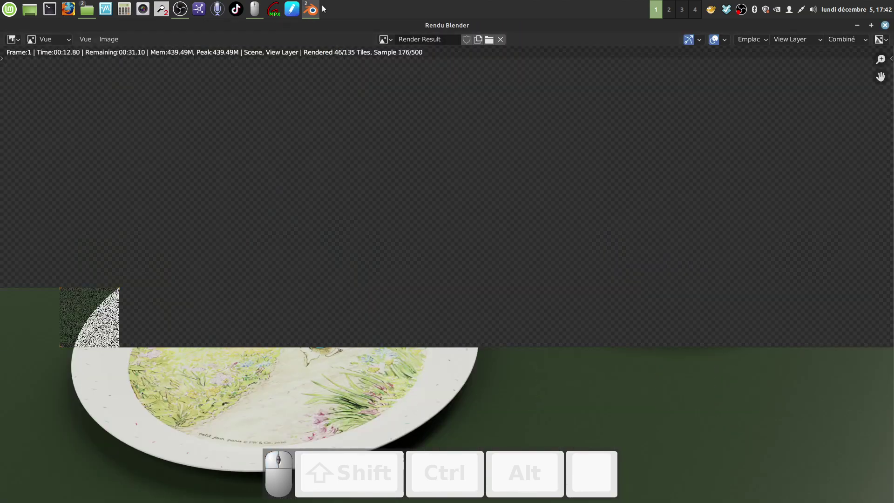
{"action": "mouse_move", "coordinate": [311, 10]}
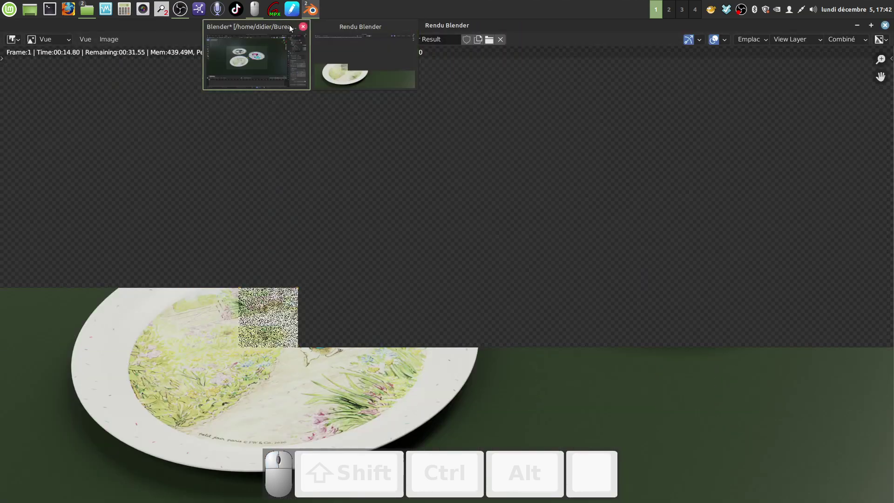
{"action": "scroll", "coordinate": [605, 226], "scroll_direction": "down", "scroll_amount": 3}
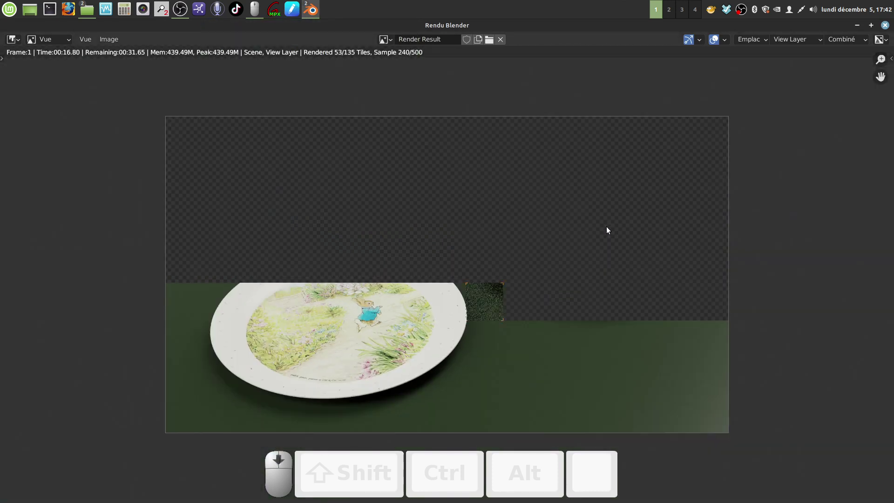
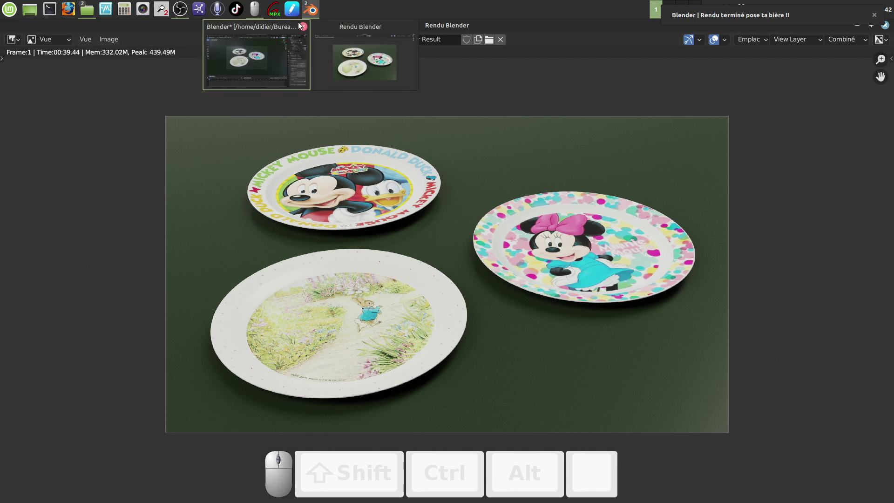
Step: Enable compositing nodes for the scene and move the Composite node well away from the Render Layers node
{"action": "left_click", "coordinate": [288, 27]}
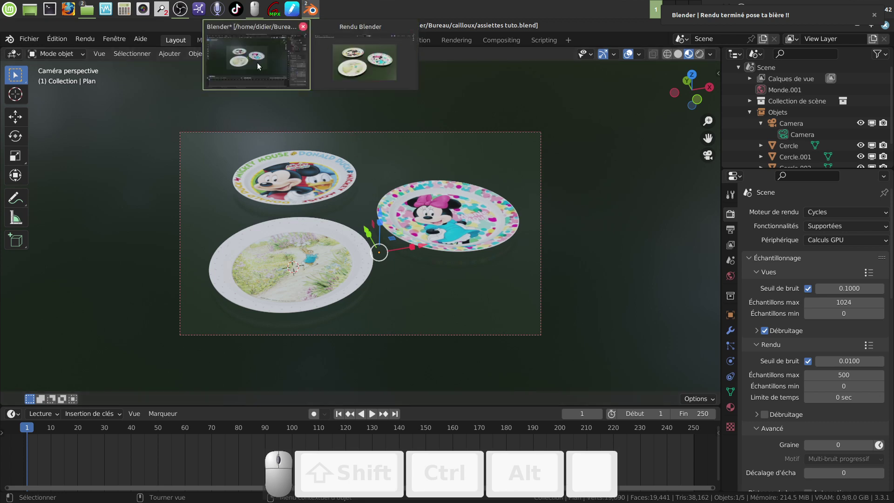
{"action": "left_click", "coordinate": [500, 40]}
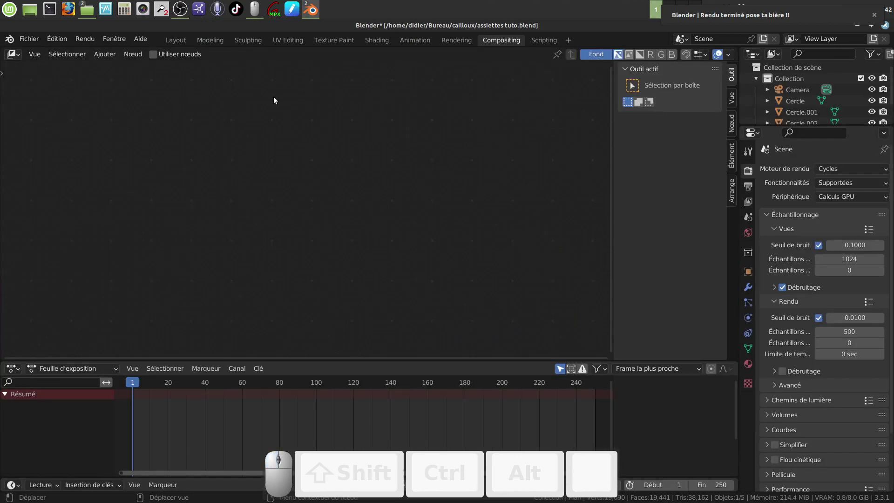
{"action": "left_click", "coordinate": [152, 54]}
{"action": "left_click", "coordinate": [432, 242]}
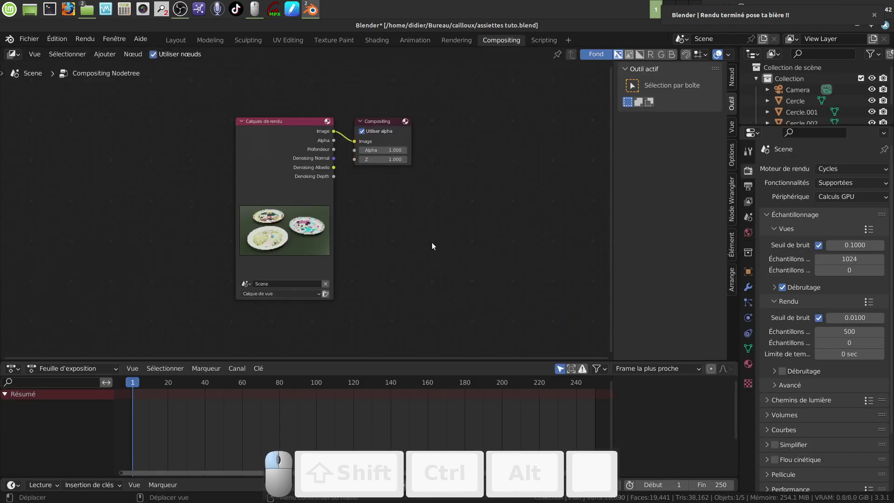
{"action": "left_click", "coordinate": [396, 122]}
{"action": "left_click_drag", "start_coordinate": [400, 122], "coordinate": [566, 133]}
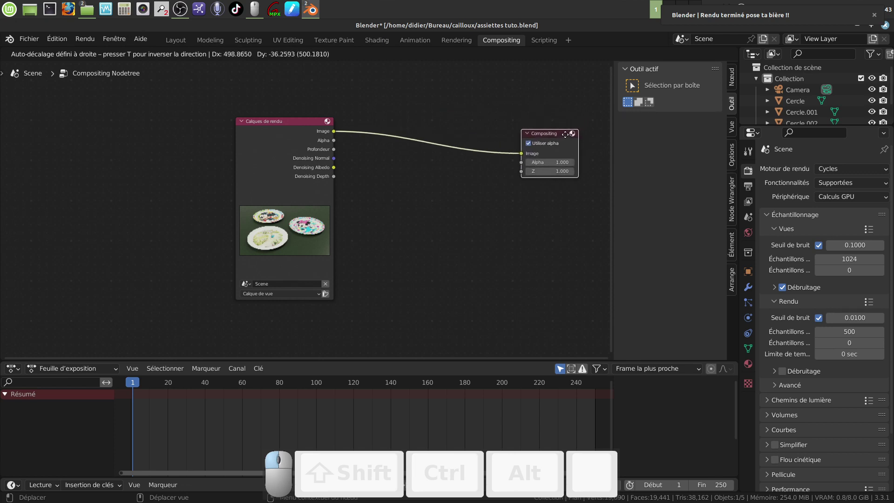
{"action": "left_click", "coordinate": [413, 290]}
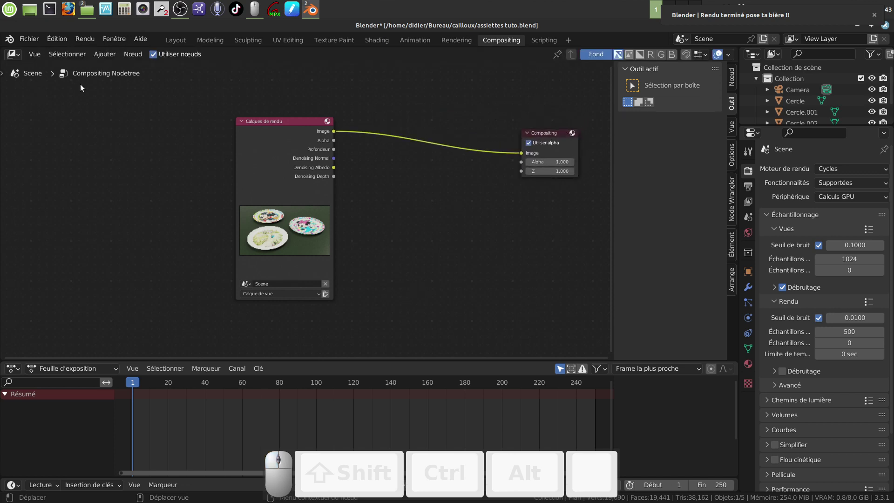
Step: Add a Denoise filter node on the image link between the Render Layers and Composite nodes
{"action": "left_click", "coordinate": [102, 56]}
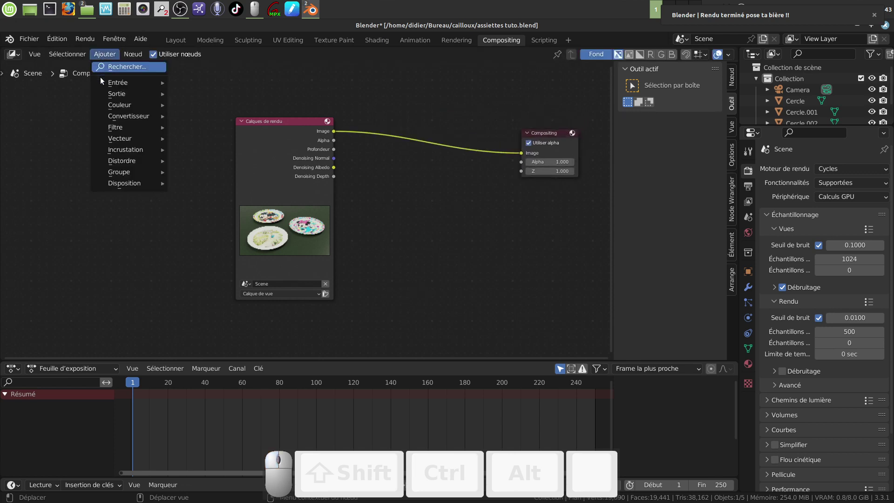
{"action": "mouse_move", "coordinate": [112, 117]}
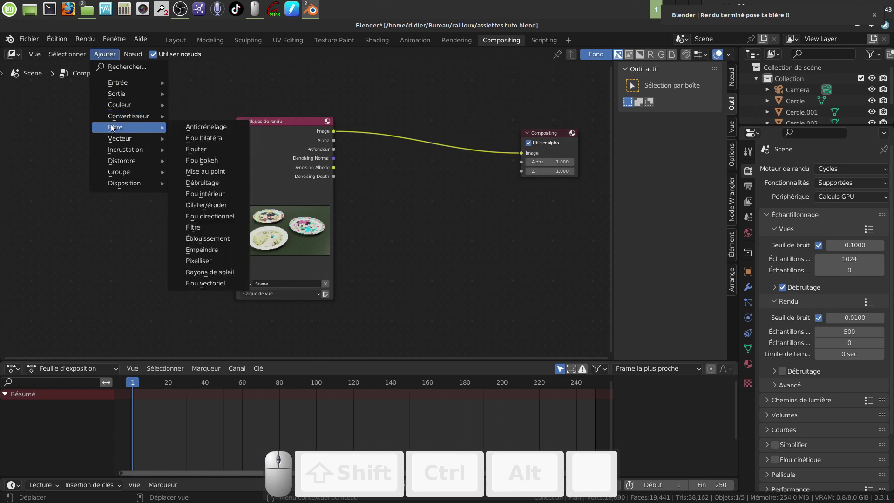
{"action": "left_click", "coordinate": [205, 184]}
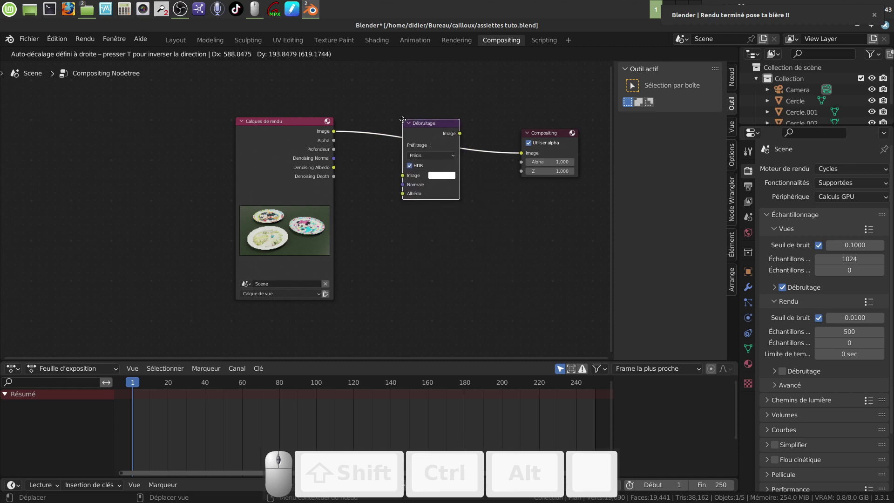
{"action": "left_click", "coordinate": [403, 120]}
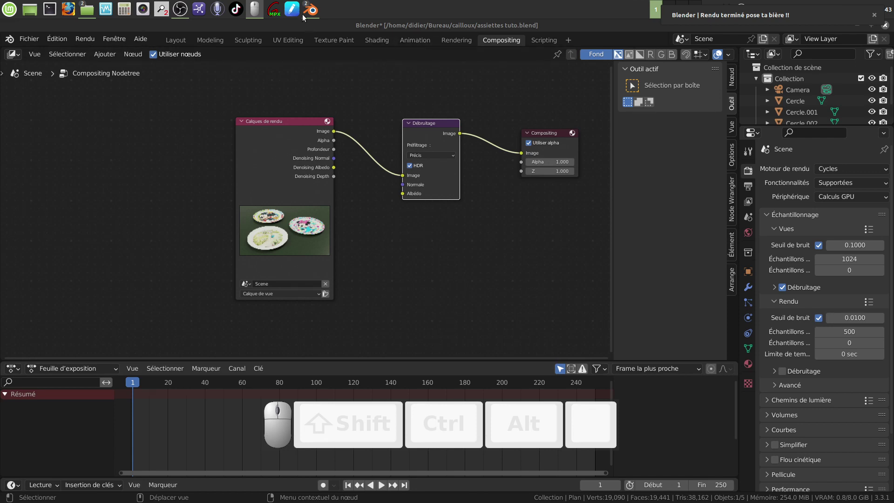
Step: Bring the render window back up to check the denoised image of the three plates
{"action": "mouse_move", "coordinate": [302, 14]}
{"action": "left_click", "coordinate": [333, 24]}
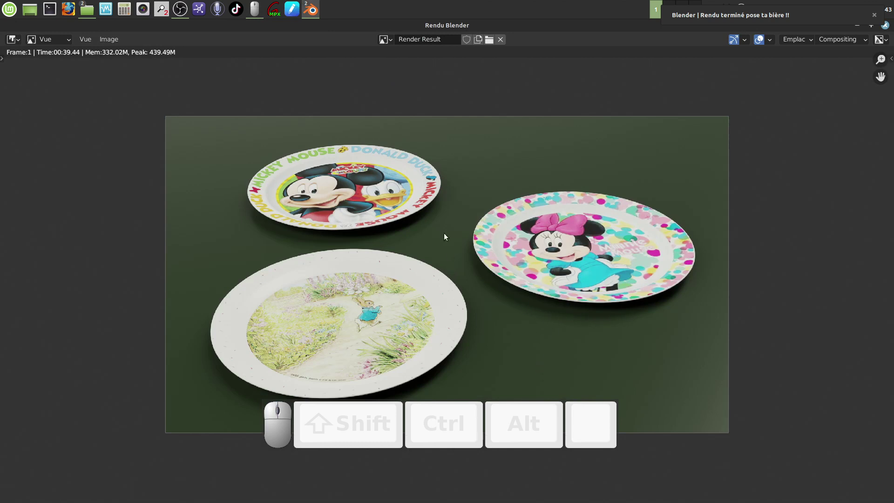
{"action": "left_click", "coordinate": [502, 136]}
Step: Start saving the rendered image as a PNG with 16-bit colour depth and 0% compression
{"action": "left_click", "coordinate": [105, 40]}
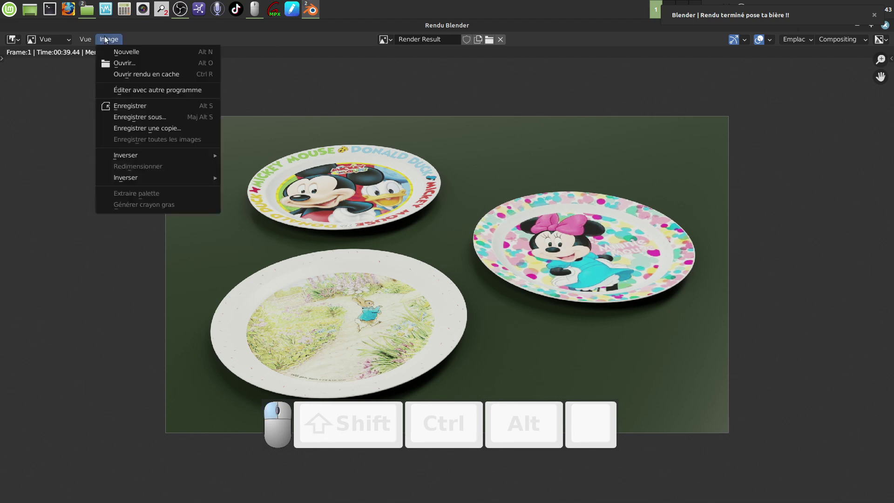
{"action": "left_click", "coordinate": [137, 117]}
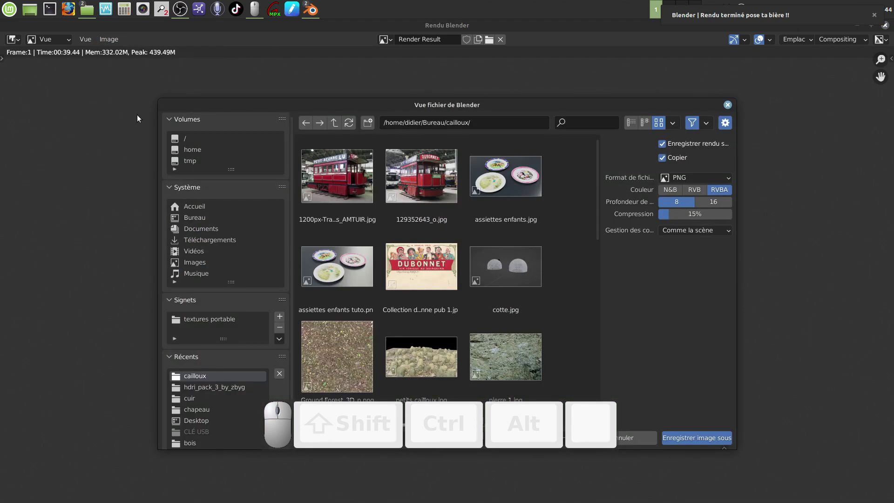
{"action": "left_click", "coordinate": [704, 204]}
{"action": "left_click_drag", "start_coordinate": [699, 213], "coordinate": [680, 228]}
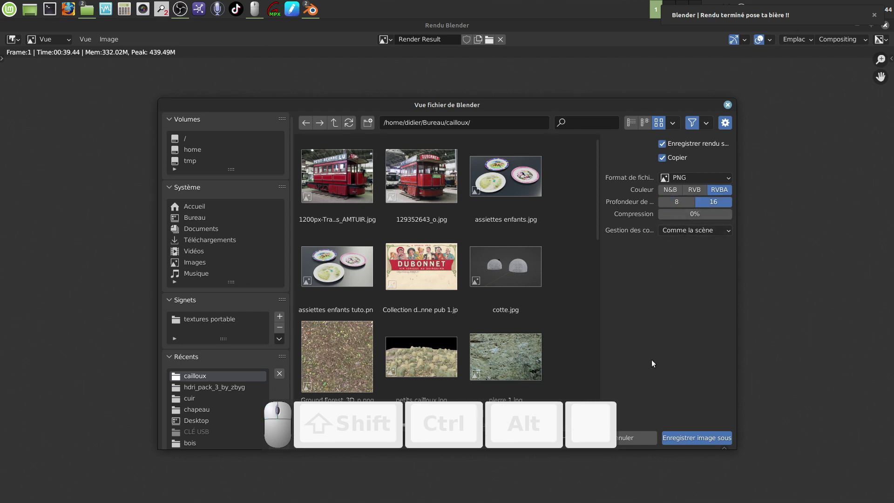
Step: Move the key display overlay off the file name field and close it
{"action": "left_click_drag", "start_coordinate": [482, 409], "coordinate": [330, 63]}
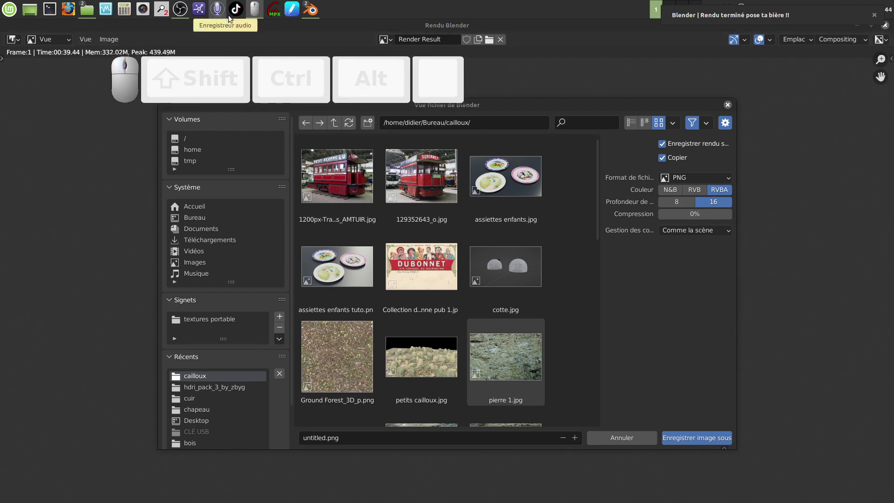
{"action": "right_click", "coordinate": [255, 9]}
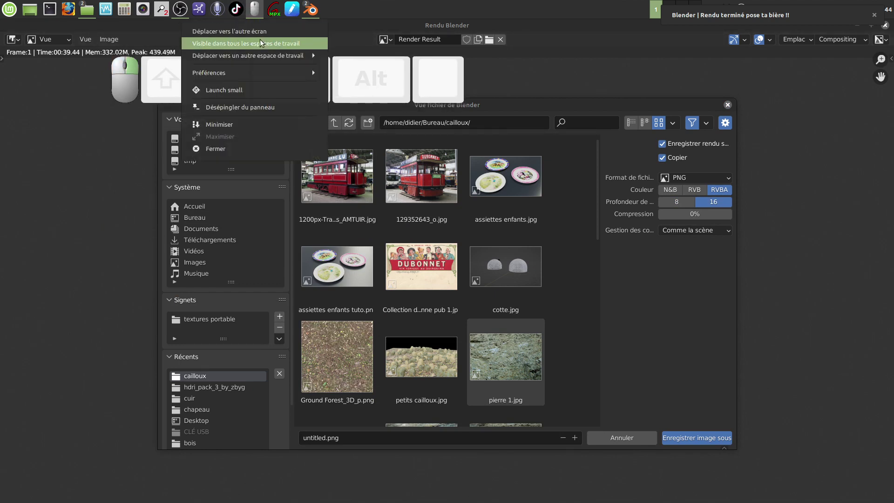
{"action": "left_click", "coordinate": [247, 149]}
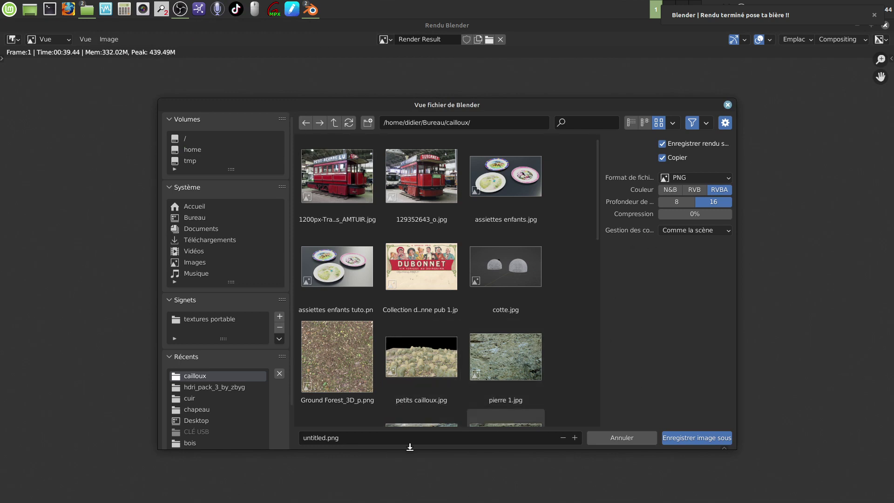
Step: Name the image "rendu assiettes cycles.png" and save it in the cailloux folder
{"action": "left_click", "coordinate": [324, 439]}
{"action": "key", "text": "BackSpace"}
{"action": "key", "text": "BackSpace"}
{"action": "key", "text": "BackSpace"}
{"action": "key", "text": "BackSpace"}
{"action": "key", "text": "BackSpace"}
{"action": "key", "text": "BackSpace"}
{"action": "key", "text": "BackSpace"}
{"action": "key", "text": "BackSpace"}
{"action": "type", "text": "rendu assiettes cycles"}
{"action": "left_click", "coordinate": [631, 337]}
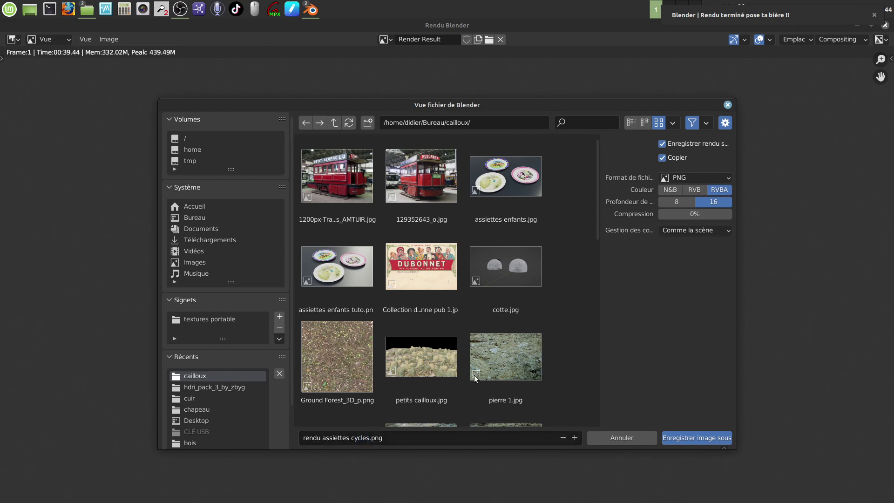
{"action": "left_click", "coordinate": [689, 440]}
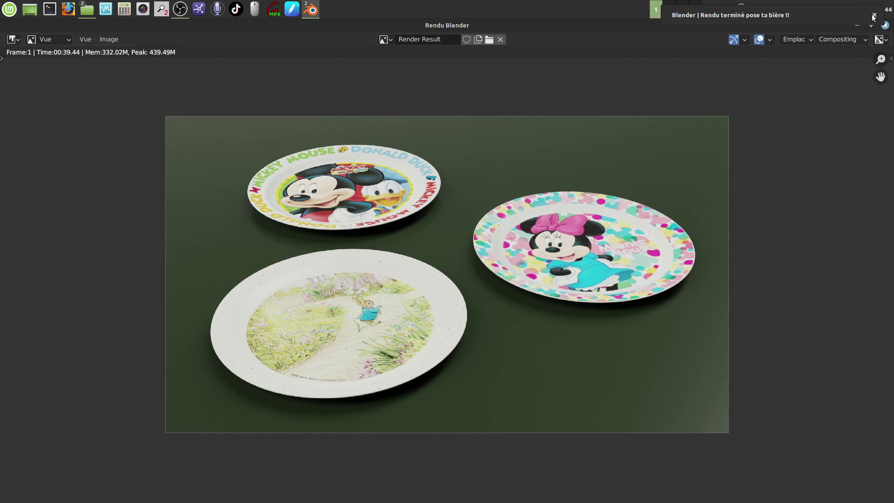
Step: Minimise the Blender windows, view the saved "rendu assiettes cycles.png" from the cailloux folder and close the viewer
{"action": "left_click", "coordinate": [857, 25]}
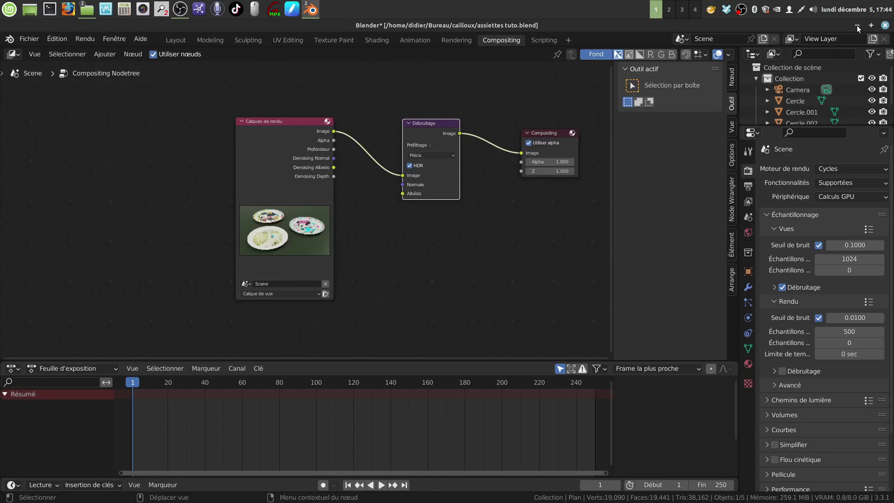
{"action": "left_click", "coordinate": [857, 25]}
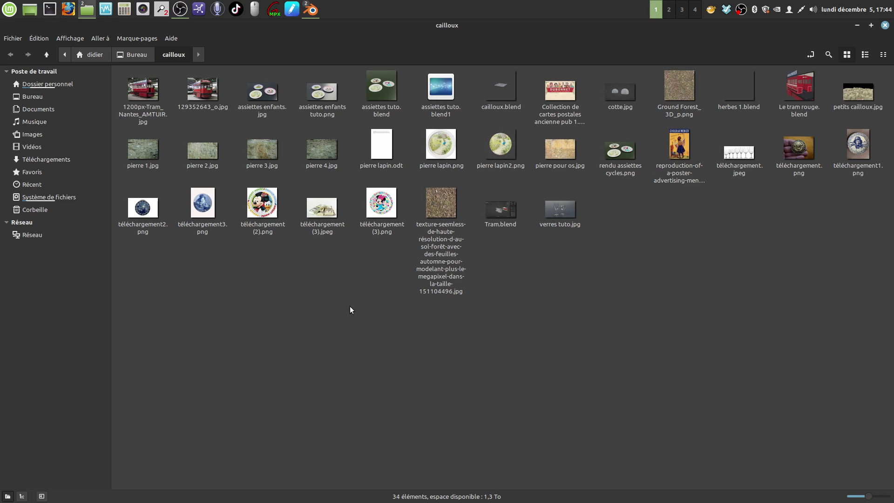
{"action": "double_click", "coordinate": [621, 150]}
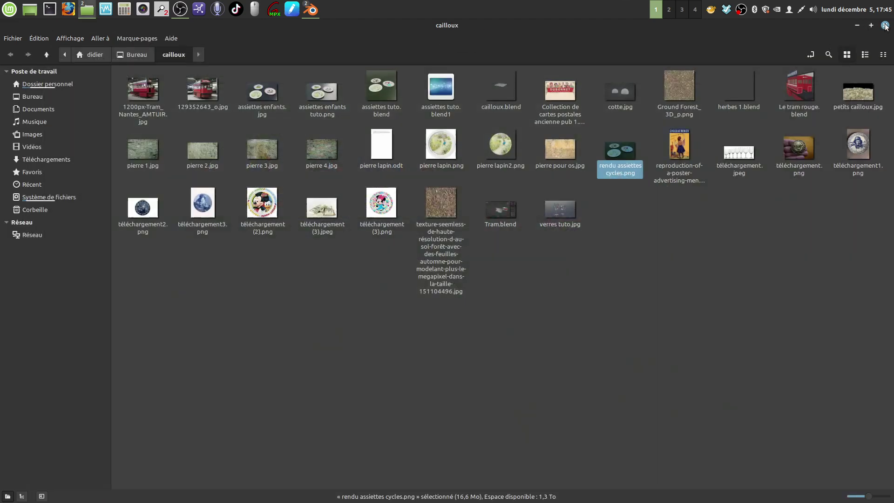
{"action": "left_click", "coordinate": [884, 25]}
Step: Switch back to Blender and take the Denoise node out of the link, leaving Render Layers connected directly to Composite
{"action": "left_click", "coordinate": [311, 9]}
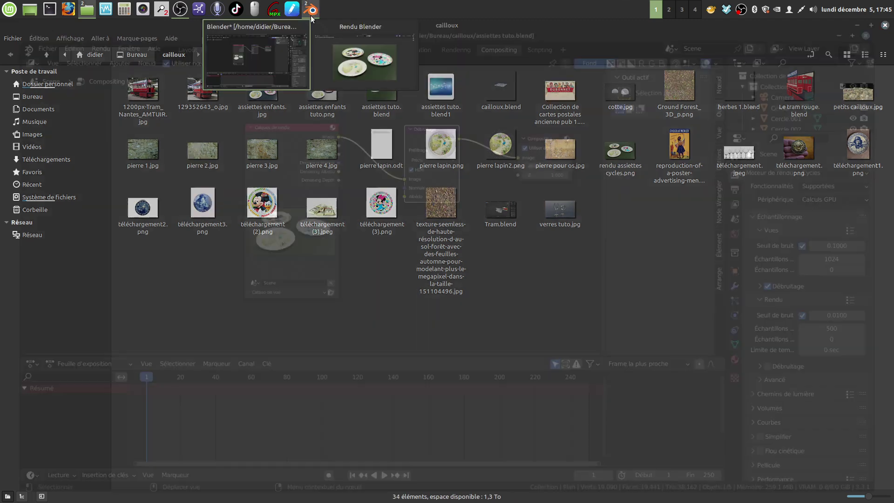
{"action": "left_click_drag", "start_coordinate": [449, 188], "coordinate": [522, 153]}
{"action": "left_click", "coordinate": [443, 207]}
{"action": "left_click_drag", "start_coordinate": [443, 207], "coordinate": [436, 215]}
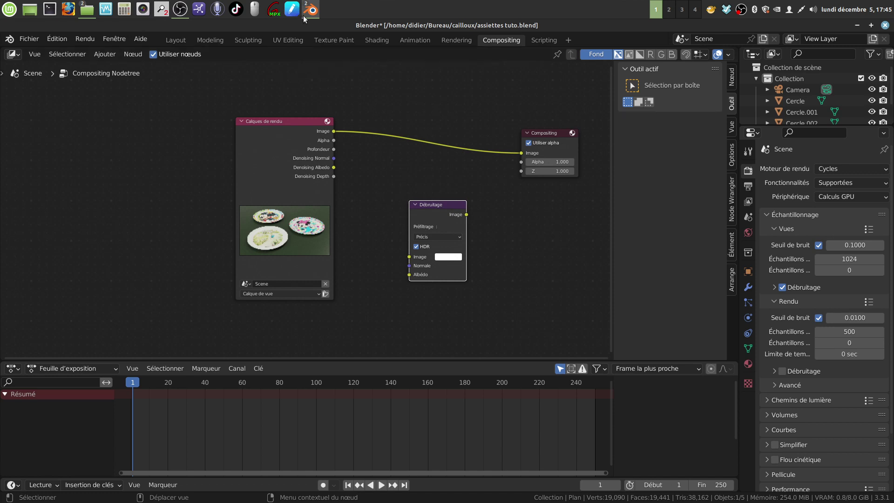
Step: Return to the Layout workspace and close the separate render window
{"action": "mouse_move", "coordinate": [310, 9]}
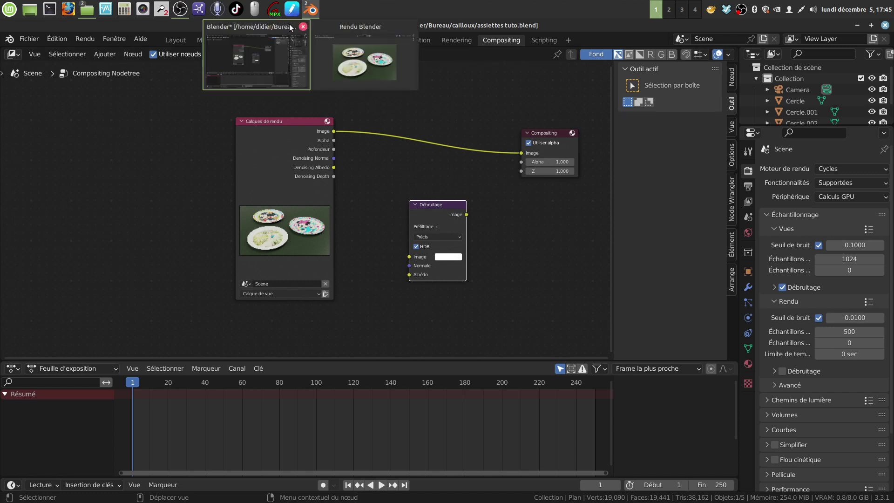
{"action": "left_click", "coordinate": [290, 27]}
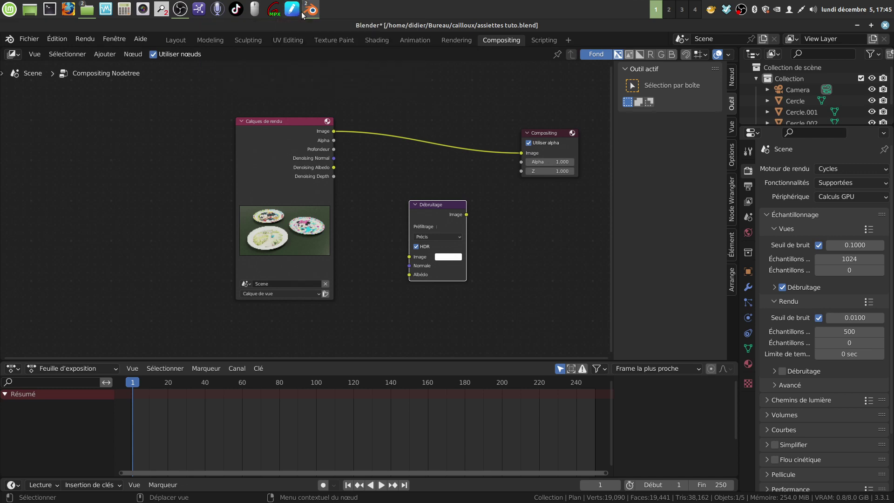
{"action": "mouse_move", "coordinate": [308, 16]}
{"action": "left_click", "coordinate": [175, 41]}
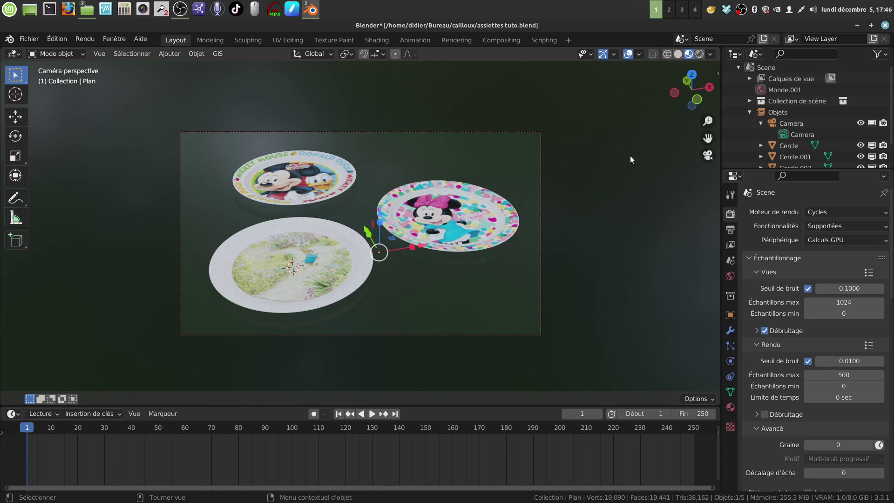
{"action": "mouse_move", "coordinate": [311, 9]}
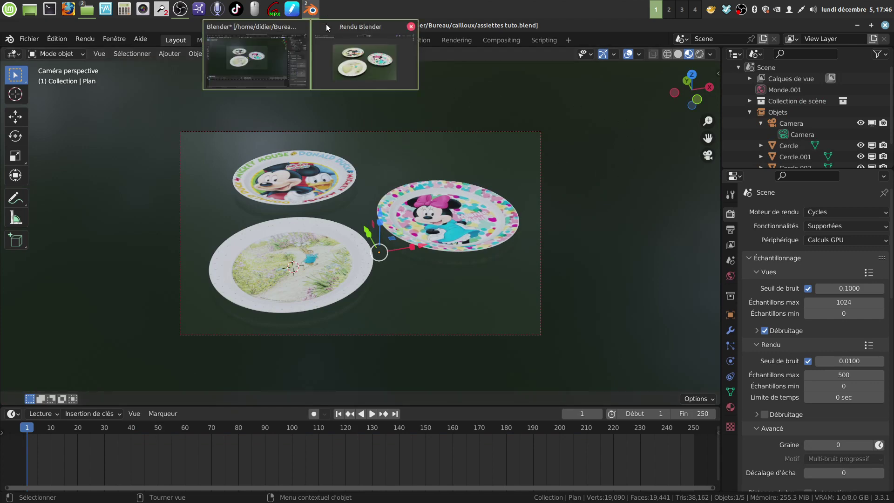
{"action": "left_click", "coordinate": [364, 60]}
{"action": "left_click", "coordinate": [884, 26]}
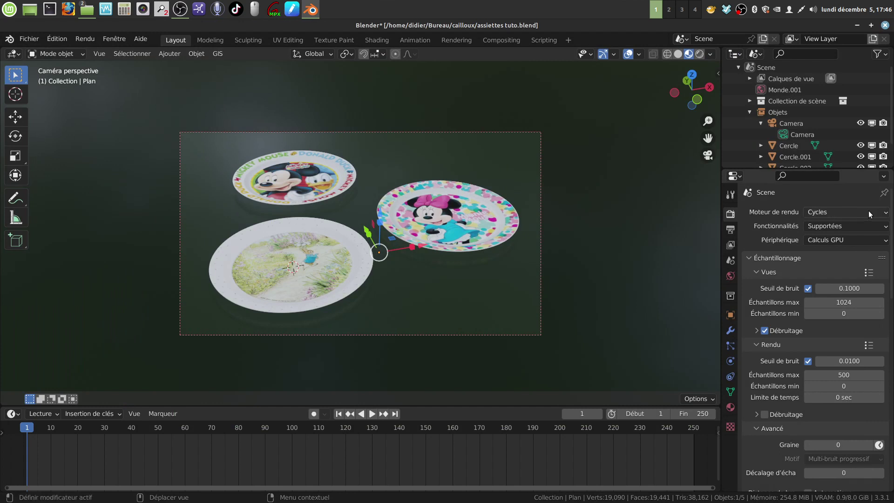
Step: Switch the render engine to Eevee and review its sampling, ambient occlusion, screen space reflection and film settings
{"action": "left_click", "coordinate": [886, 213]}
{"action": "left_click", "coordinate": [838, 226]}
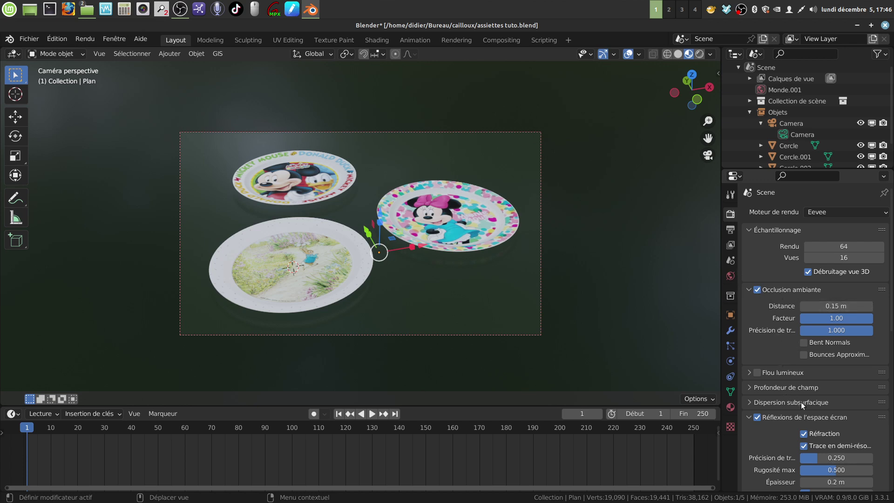
{"action": "scroll", "coordinate": [793, 403], "scroll_direction": "down", "scroll_amount": 3}
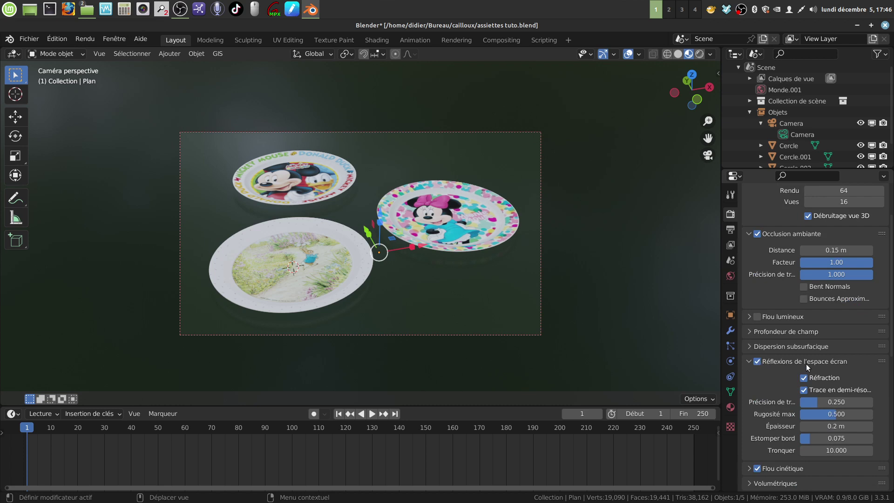
{"action": "scroll", "coordinate": [808, 373], "scroll_direction": "down", "scroll_amount": 2}
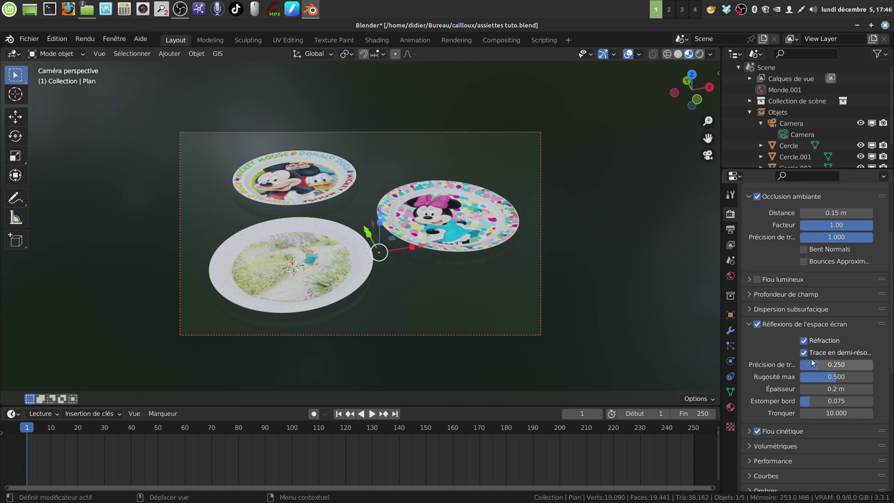
{"action": "scroll", "coordinate": [782, 352], "scroll_direction": "down", "scroll_amount": 2}
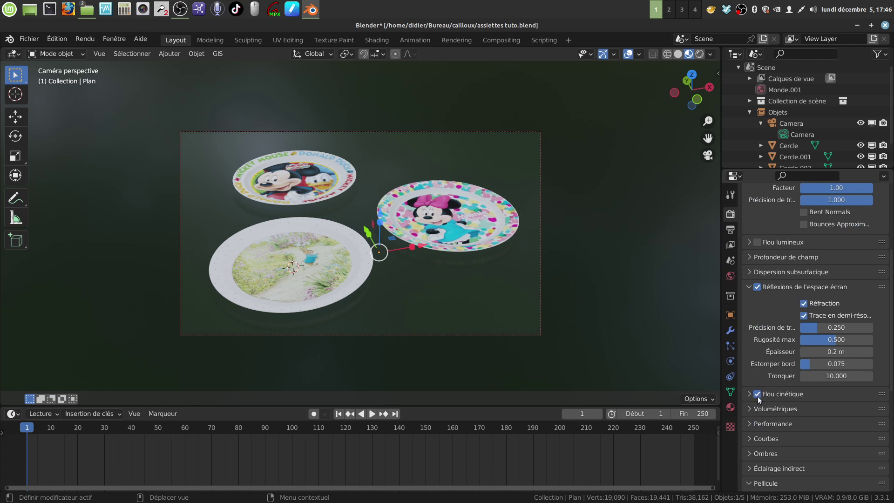
{"action": "scroll", "coordinate": [808, 418], "scroll_direction": "down", "scroll_amount": 4}
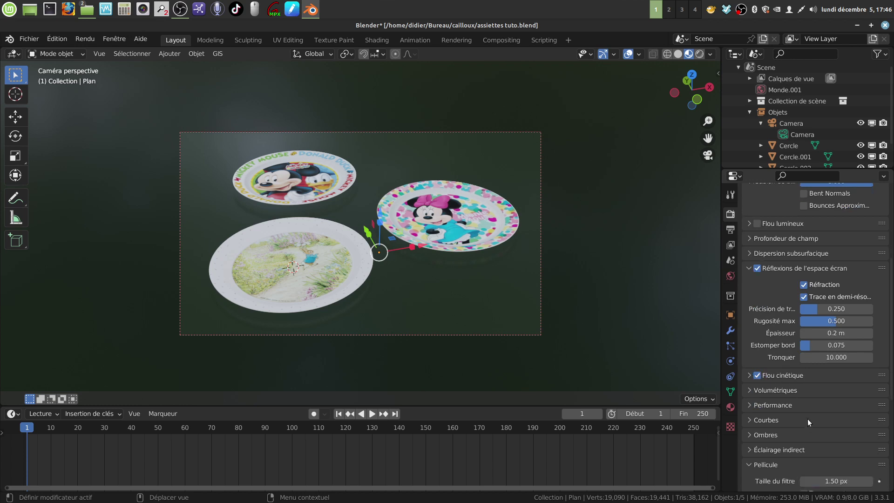
{"action": "scroll", "coordinate": [836, 374], "scroll_direction": "down", "scroll_amount": 5}
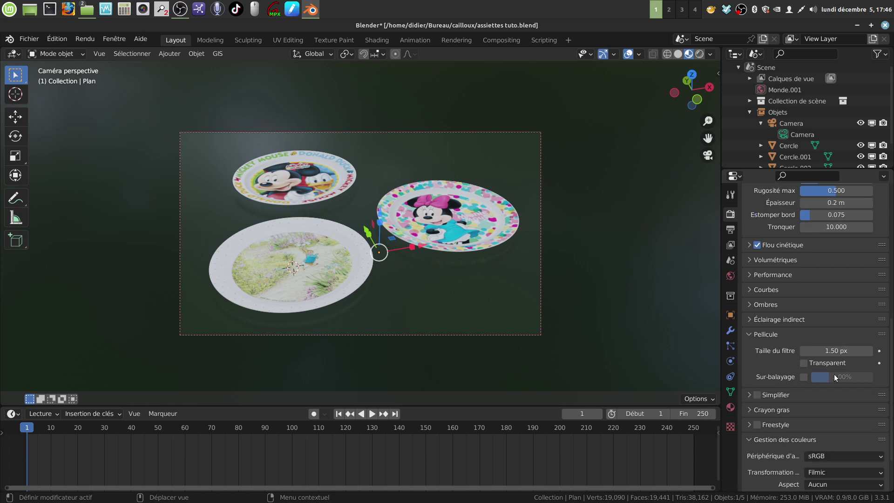
{"action": "scroll", "coordinate": [834, 374], "scroll_direction": "up", "scroll_amount": 3}
{"action": "scroll", "coordinate": [831, 367], "scroll_direction": "up", "scroll_amount": 13}
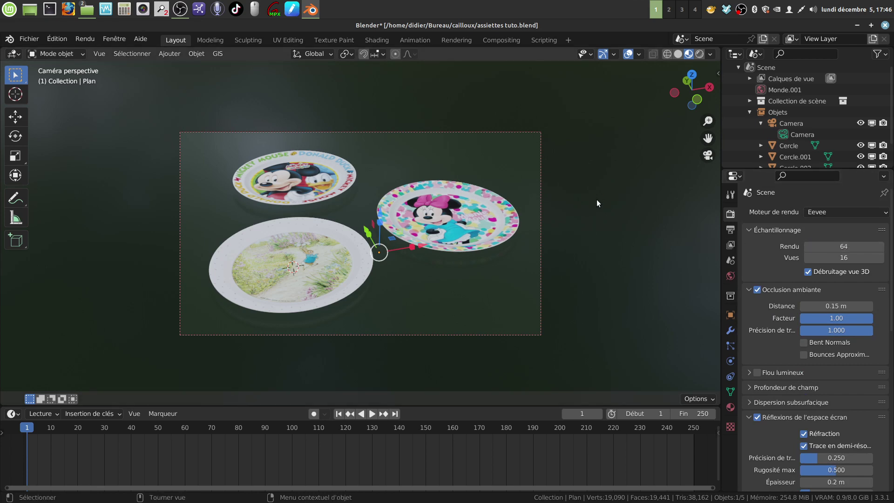
Step: Render the still image with Eevee and fit the whole frame in the render window
{"action": "key", "text": "F12"}
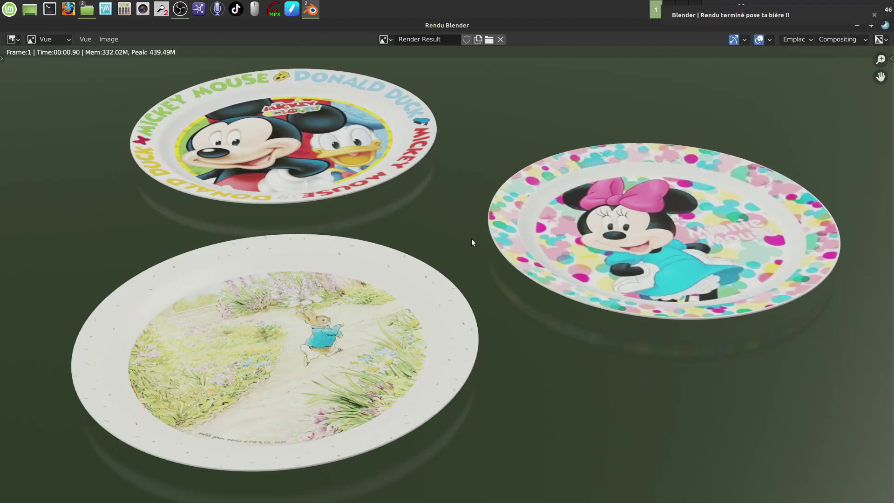
{"action": "scroll", "coordinate": [472, 243], "scroll_direction": "down", "scroll_amount": 2}
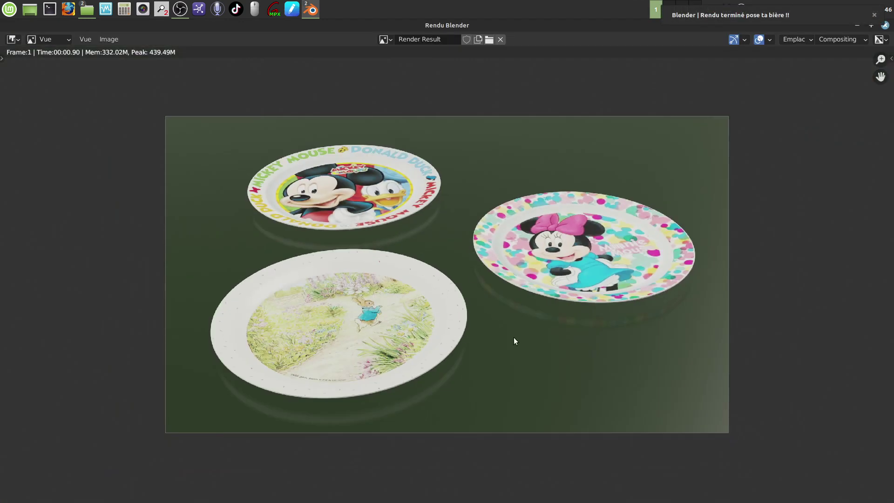
{"action": "scroll", "coordinate": [585, 362], "scroll_direction": "up", "scroll_amount": 1}
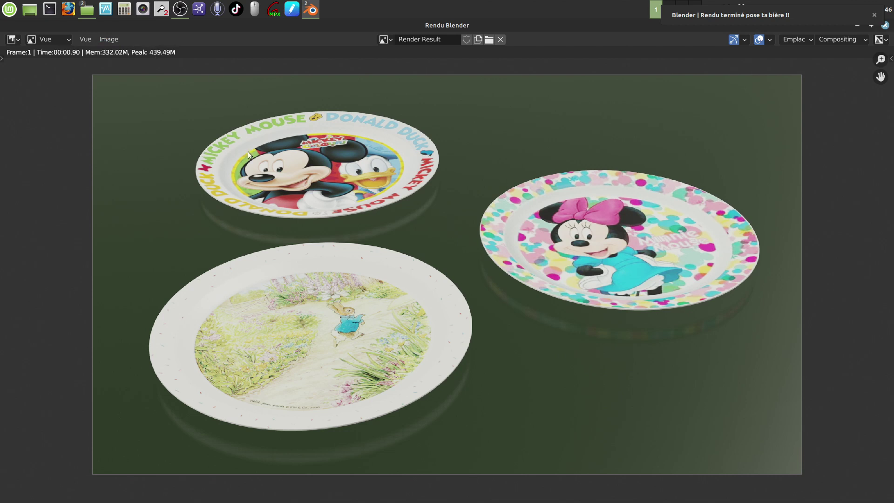
Step: Start saving the Eevee render under the file name "rendu assiettes eevee.png"
{"action": "left_click", "coordinate": [108, 39]}
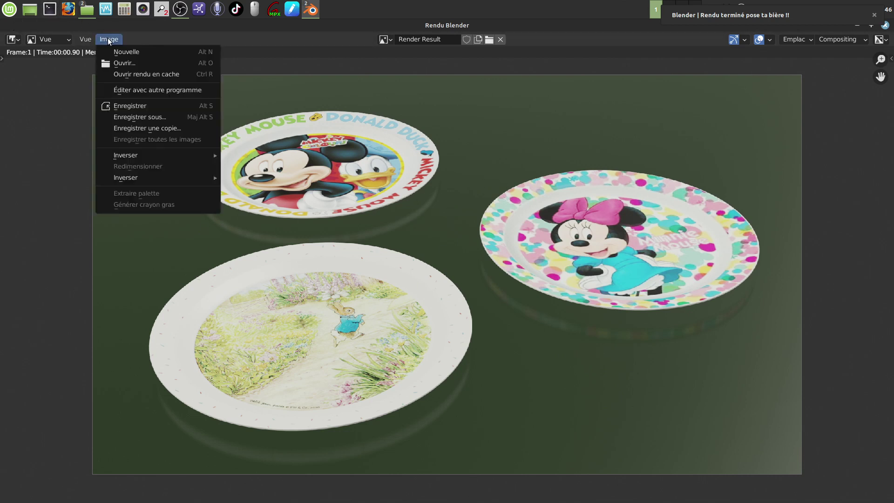
{"action": "left_click", "coordinate": [152, 117]}
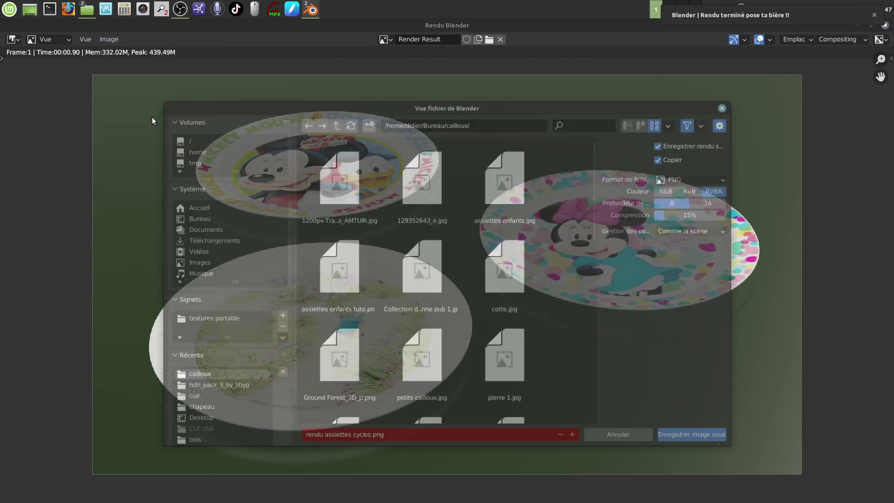
{"action": "left_click", "coordinate": [362, 440]}
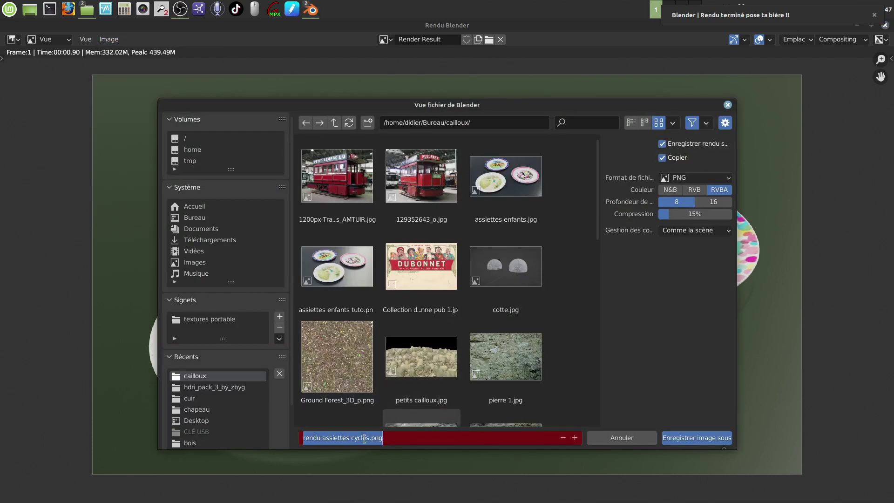
{"action": "left_click", "coordinate": [369, 438]}
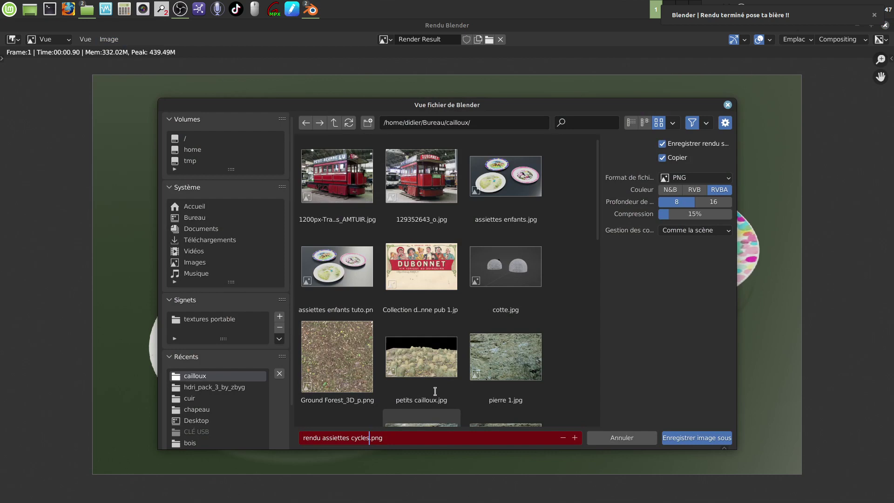
{"action": "key", "text": "BackSpace"}
{"action": "key", "text": "BackSpace"}
{"action": "key", "text": "BackSpace"}
{"action": "key", "text": "BackSpace"}
{"action": "key", "text": "BackSpace"}
{"action": "key", "text": "BackSpace"}
{"action": "type", "text": "eevee"}
{"action": "left_click", "coordinate": [657, 311]}
Step: Set the PNG compression to 0% and the colour depth to 16, and save the Eevee image
{"action": "mouse_move", "coordinate": [676, 214]}
{"action": "left_mouse_down"}
{"action": "mouse_move", "coordinate": [666, 214]}
{"action": "mouse_move", "coordinate": [677, 207]}
{"action": "left_mouse_up"}
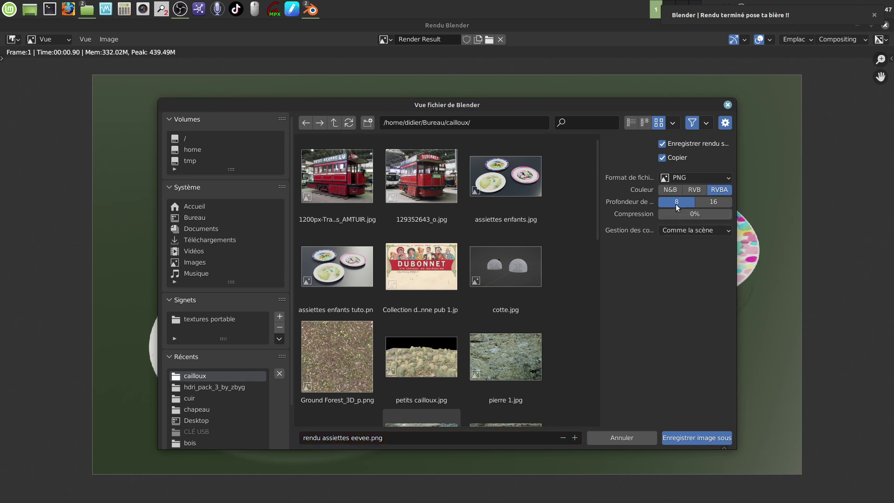
{"action": "left_click", "coordinate": [703, 203]}
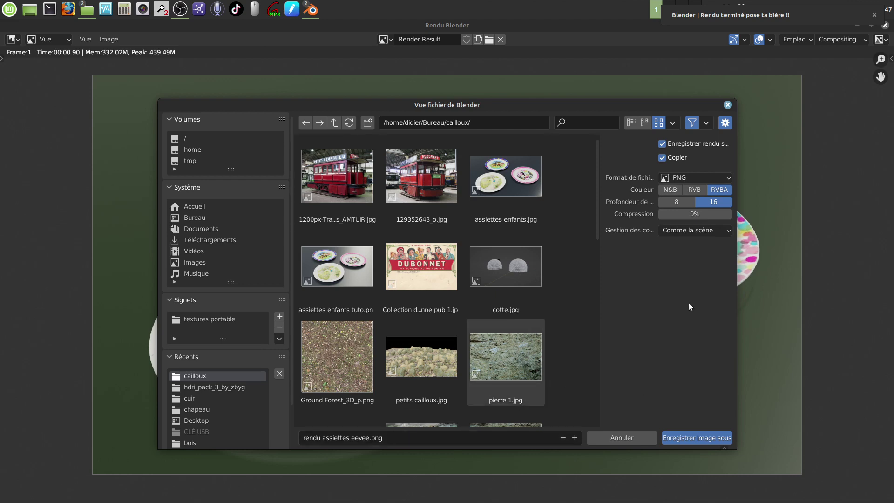
{"action": "left_click", "coordinate": [696, 437]}
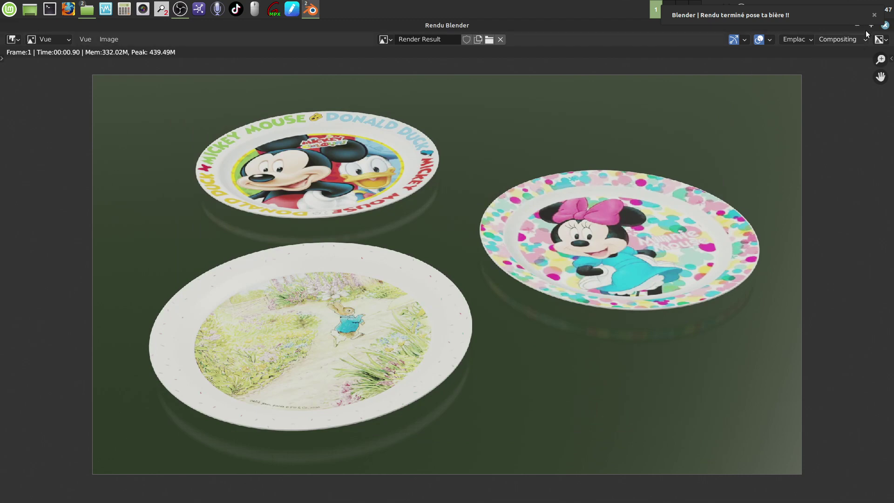
Step: Close the render window, quit Blender and return to the cailloux folder
{"action": "left_click", "coordinate": [884, 26]}
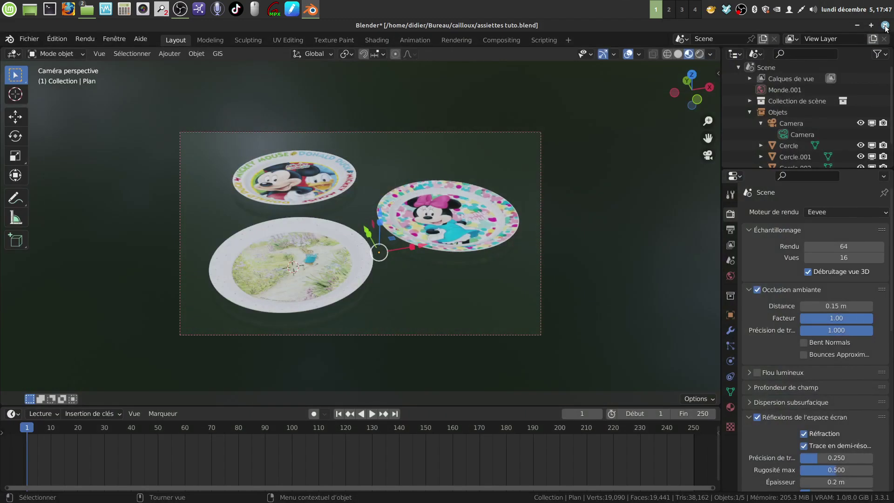
{"action": "left_click", "coordinate": [885, 25]}
{"action": "left_click", "coordinate": [396, 289]}
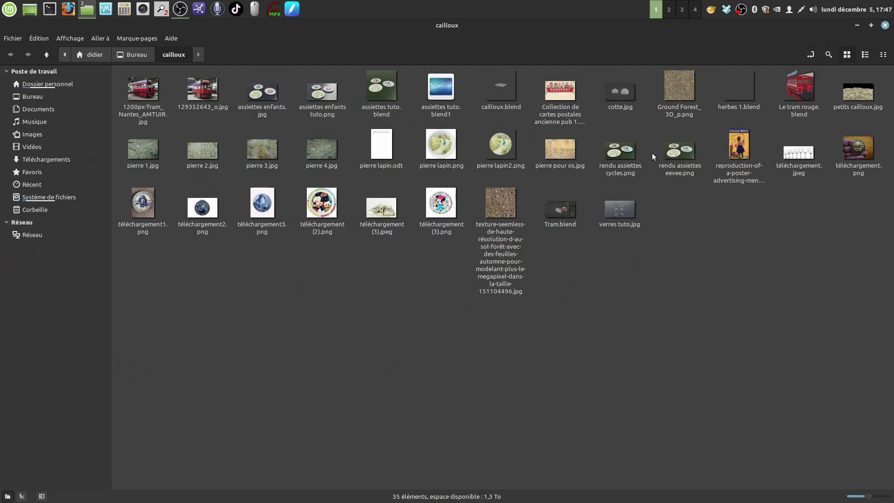
Step: Open "rendu assiettes cycles.png" in the image viewer and examine it in full screen before returning to the windowed view
{"action": "double_click", "coordinate": [622, 151]}
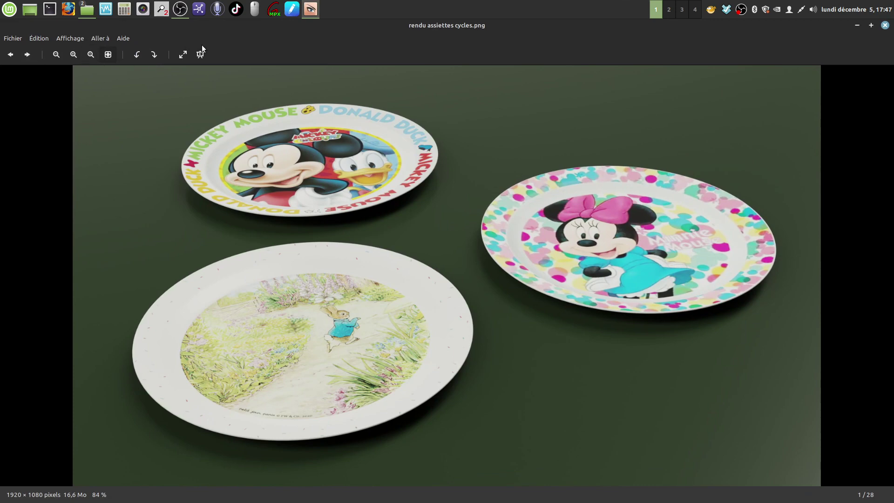
{"action": "left_click", "coordinate": [182, 54]}
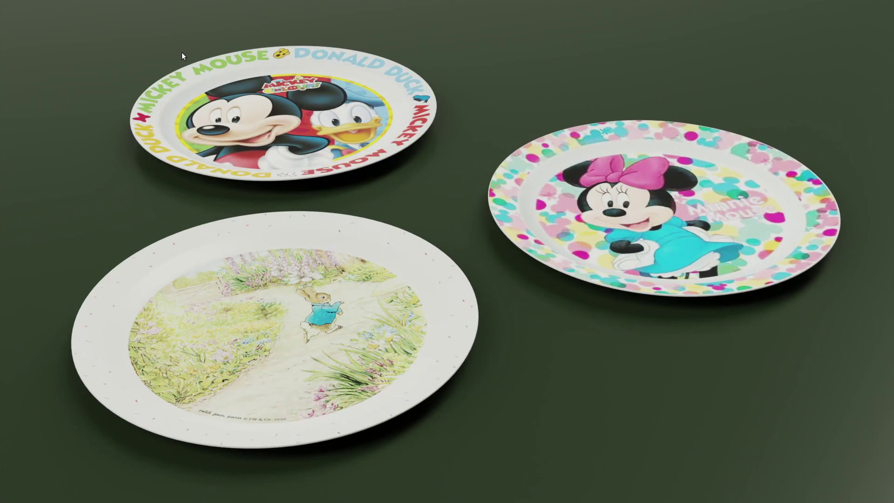
{"action": "key", "text": "Escape"}
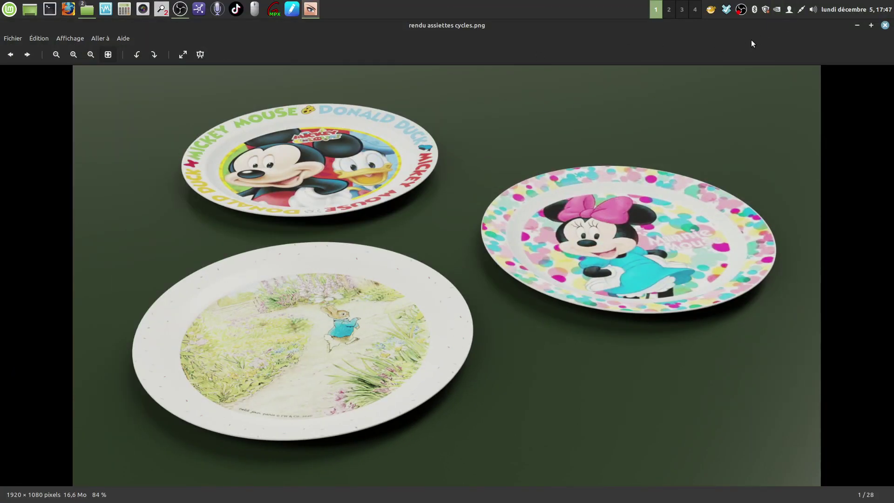
Step: On the second workspace, open "rendu assiettes eevee.png" from the cailloux folder in the image viewer
{"action": "left_click", "coordinate": [668, 11]}
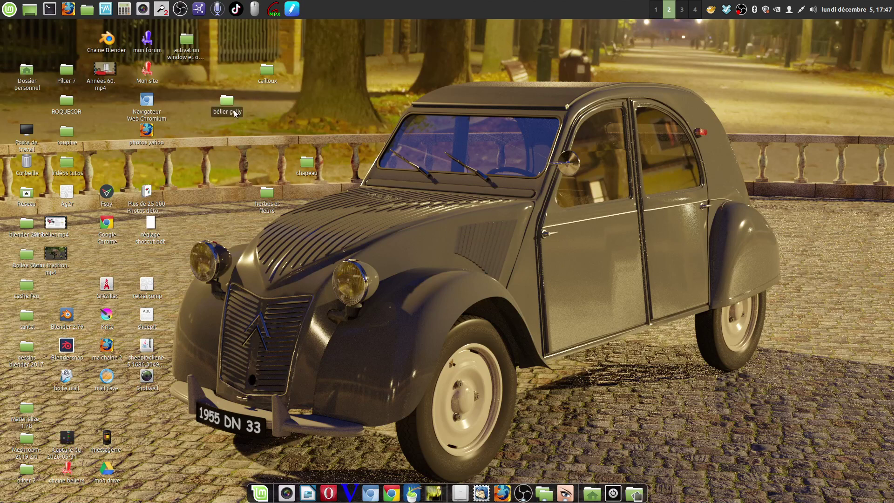
{"action": "double_click", "coordinate": [266, 72]}
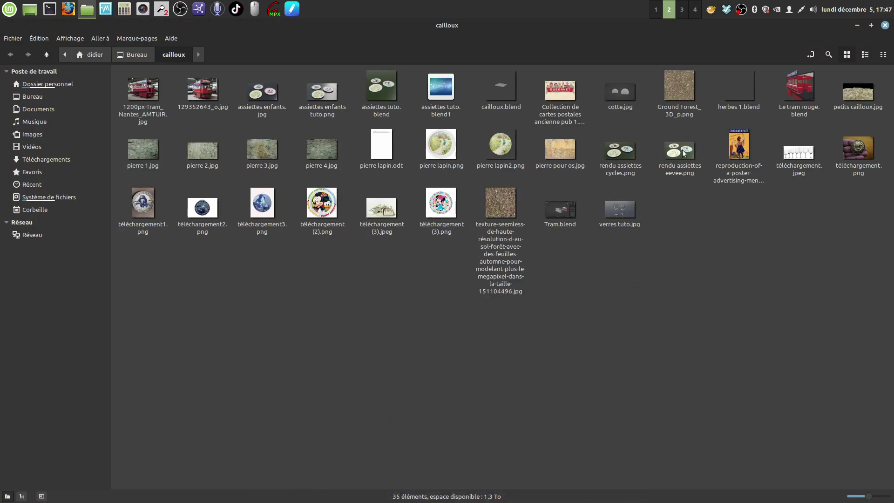
{"action": "double_click", "coordinate": [680, 150]}
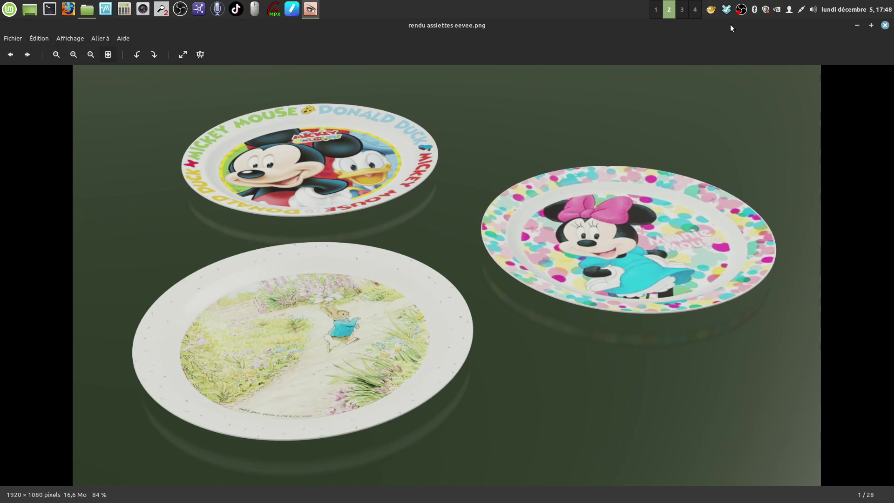
Step: Alternate between the first and second workspaces to compare the plates' shadows and reflections in the Cycles and Eevee renders
{"action": "left_click", "coordinate": [656, 10]}
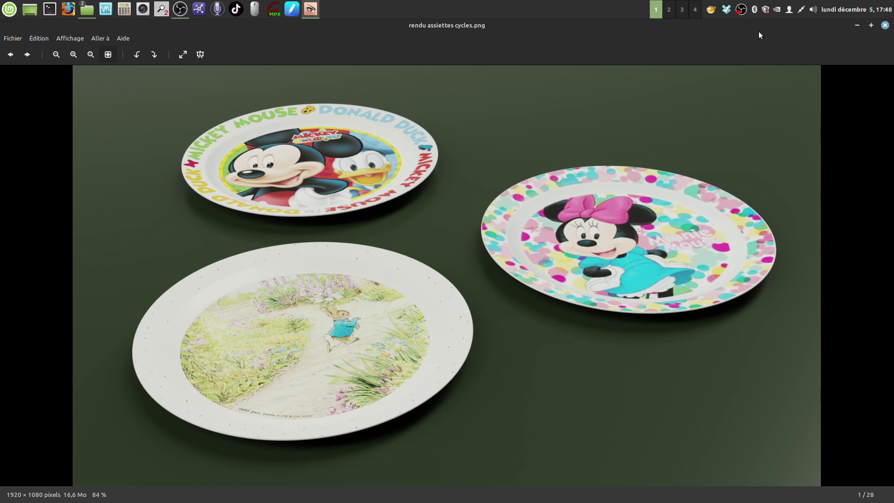
{"action": "left_click", "coordinate": [669, 10]}
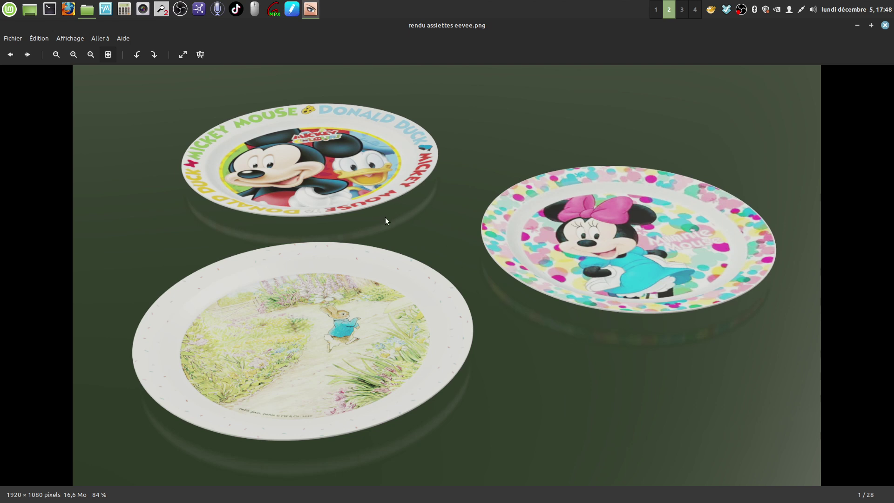
{"action": "left_click", "coordinate": [656, 10]}
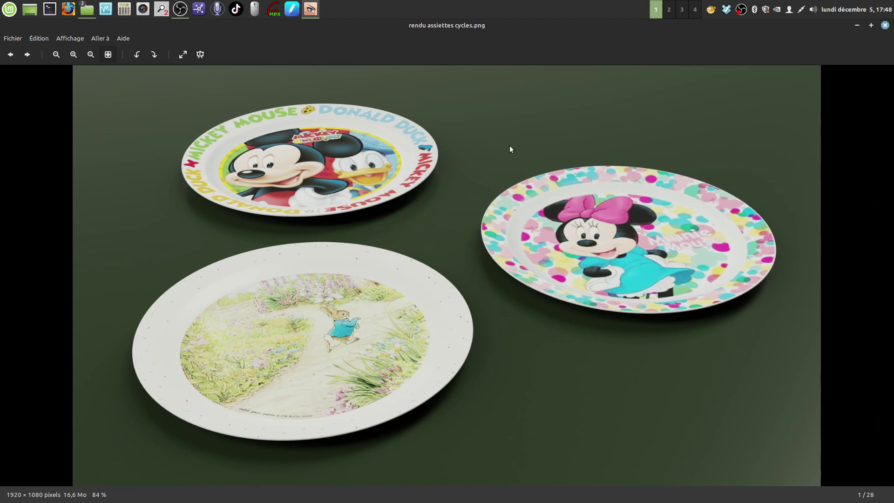
{"action": "left_click", "coordinate": [670, 11]}
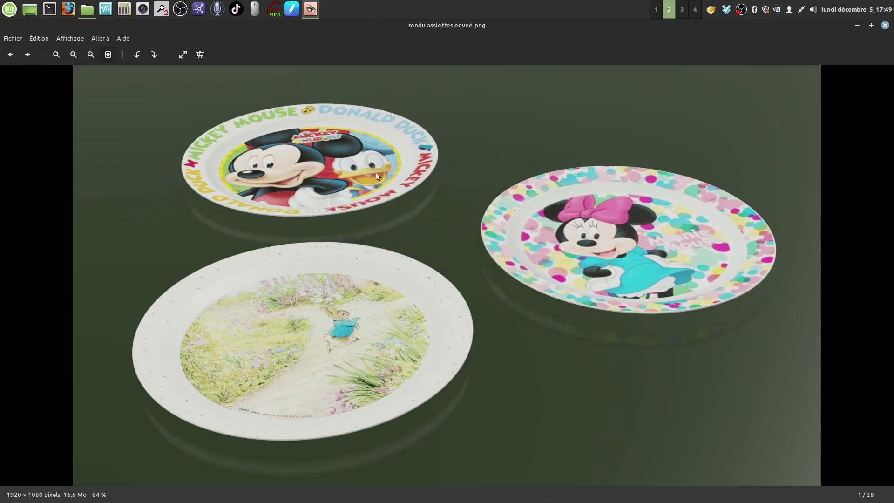